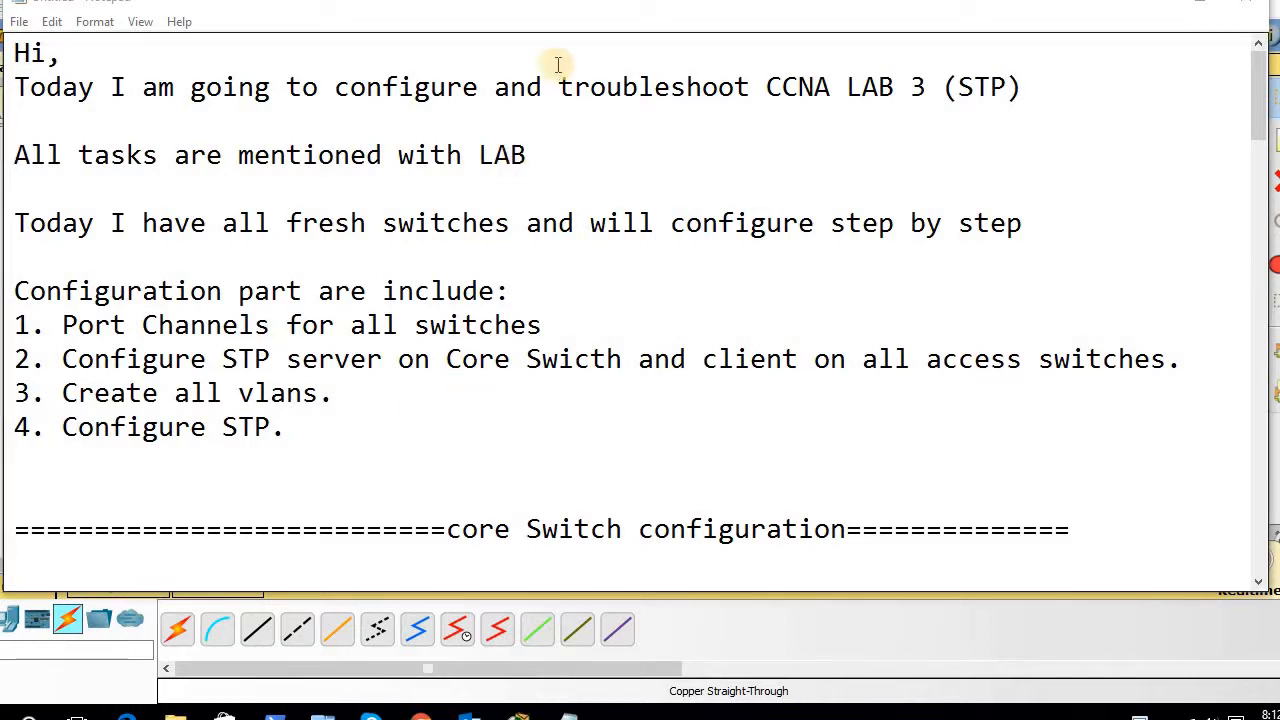
- Minimize the Notepad lab notes to show the LAB 3 switch topology and its STP tasks
click(1190, 12)
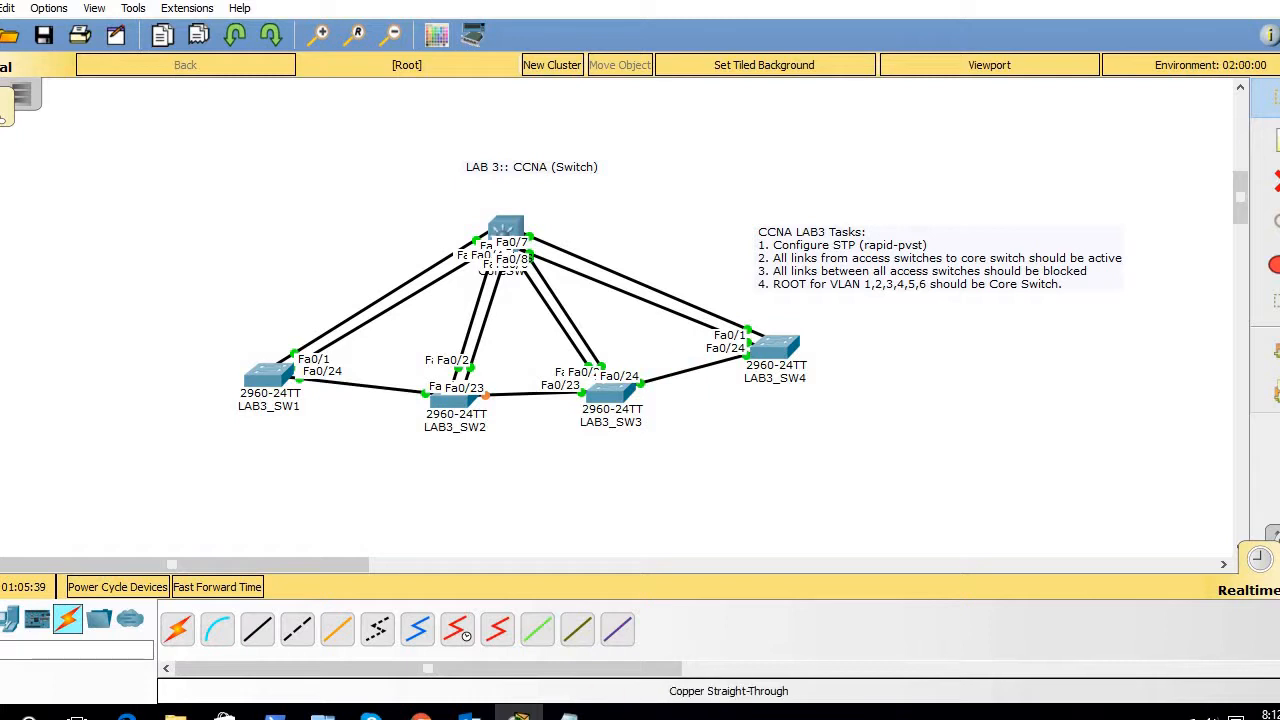
- Restore the Notepad lab notes window from its taskbar preview
mouse_move(568, 716)
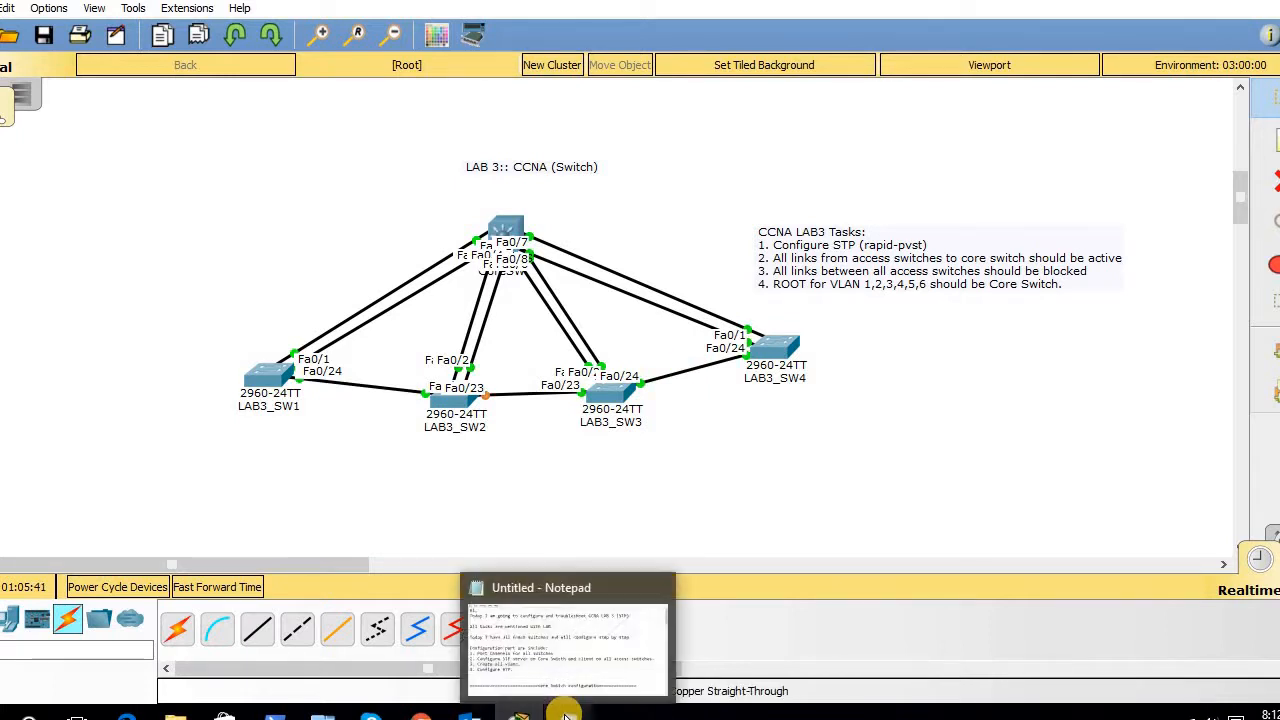
click(568, 648)
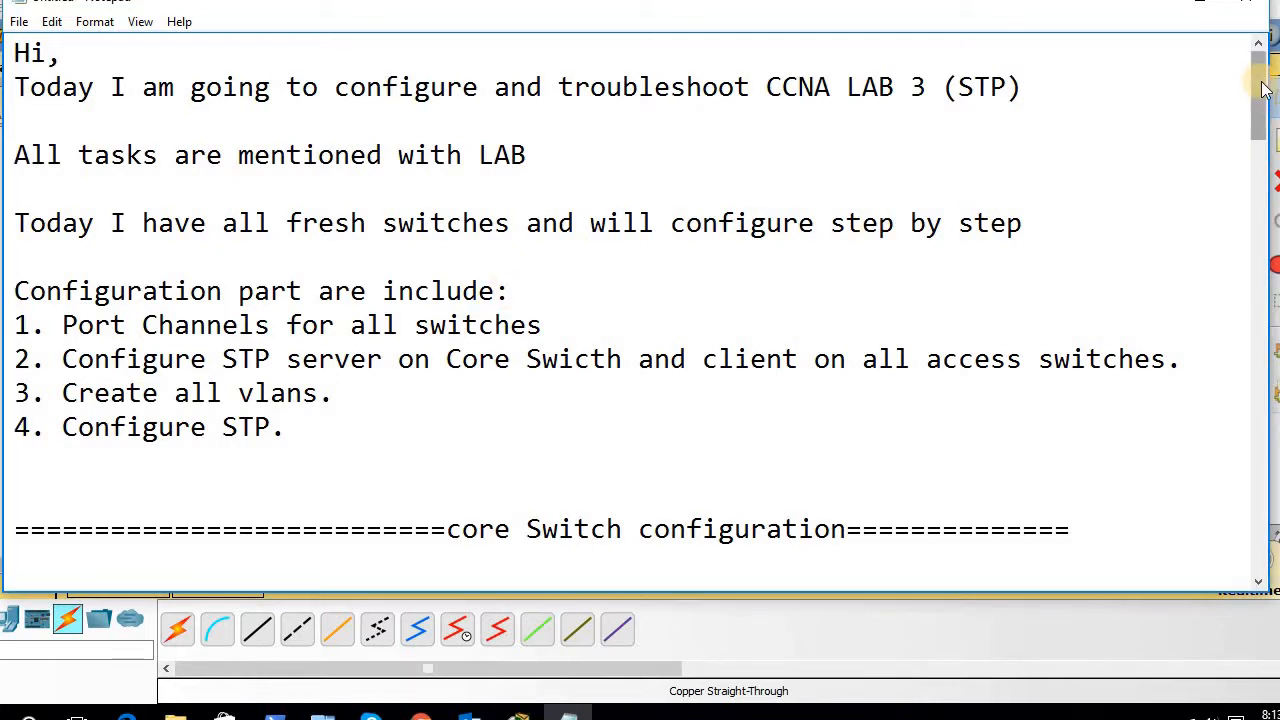
drag(1262, 90, 1264, 178)
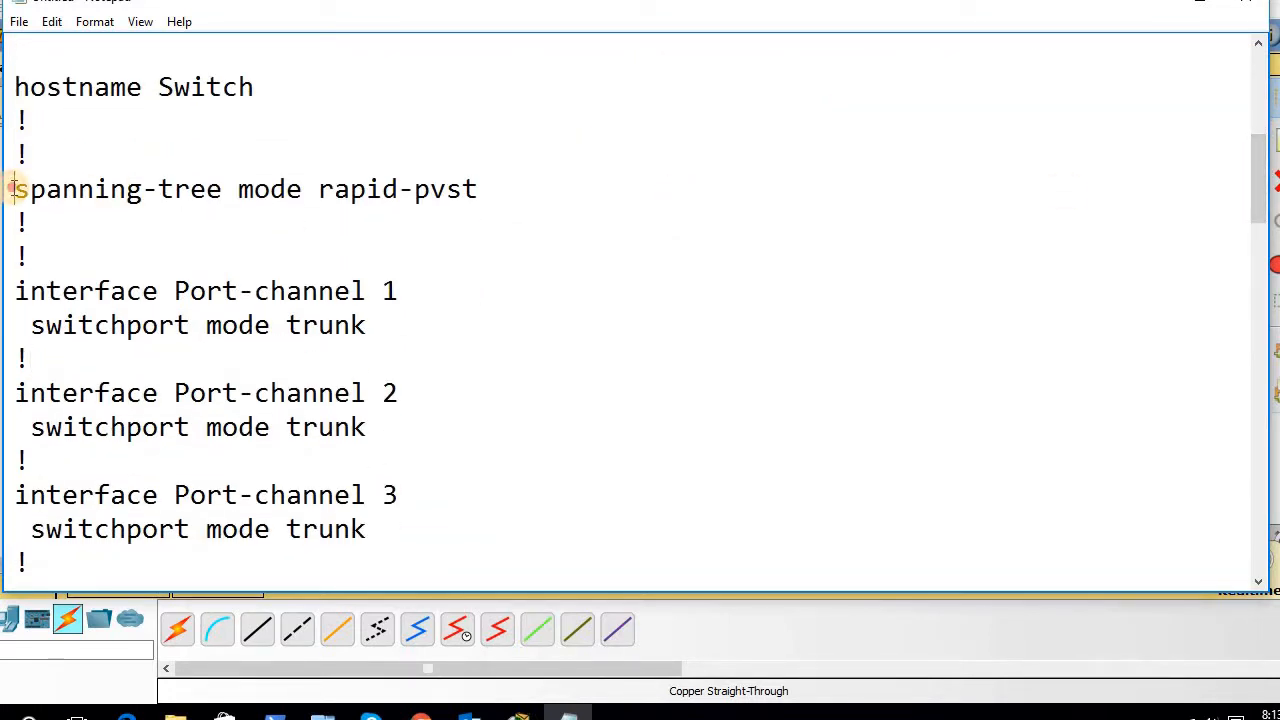
drag(15, 189, 485, 196)
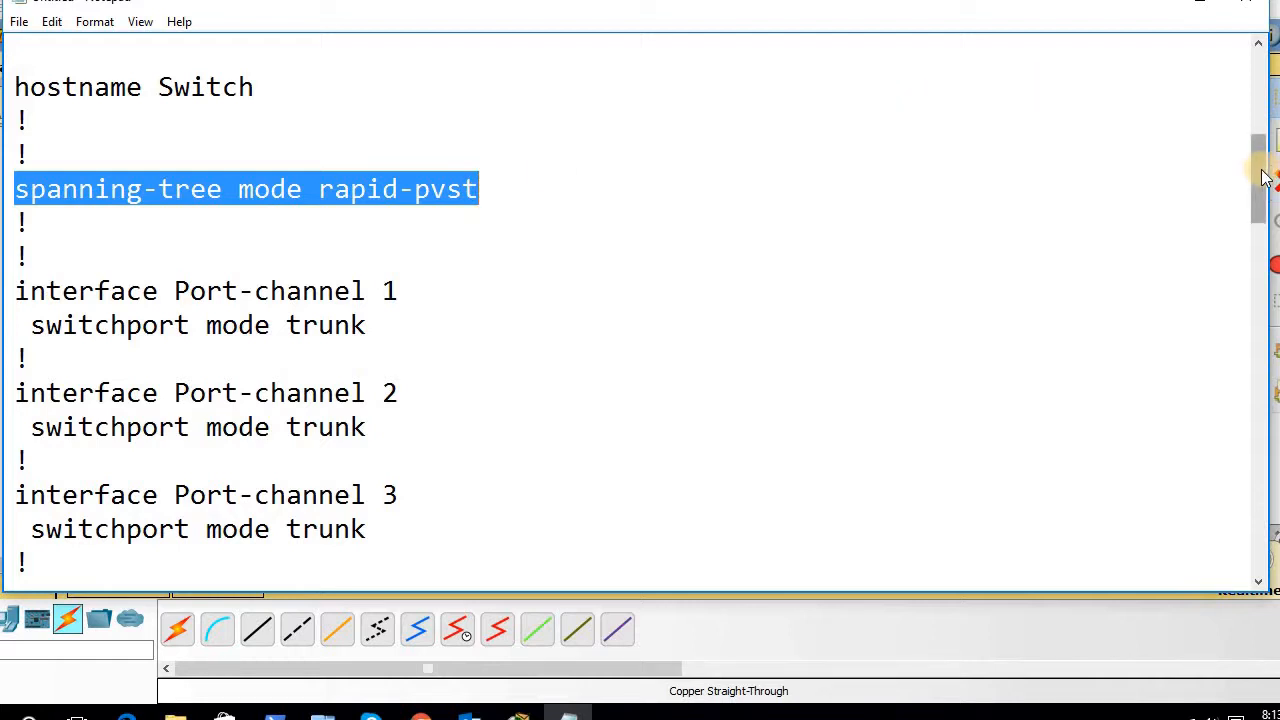
mouse_move(1257, 171)
mouse_down()
mouse_move(1259, 210)
mouse_move(1249, 194)
mouse_up()
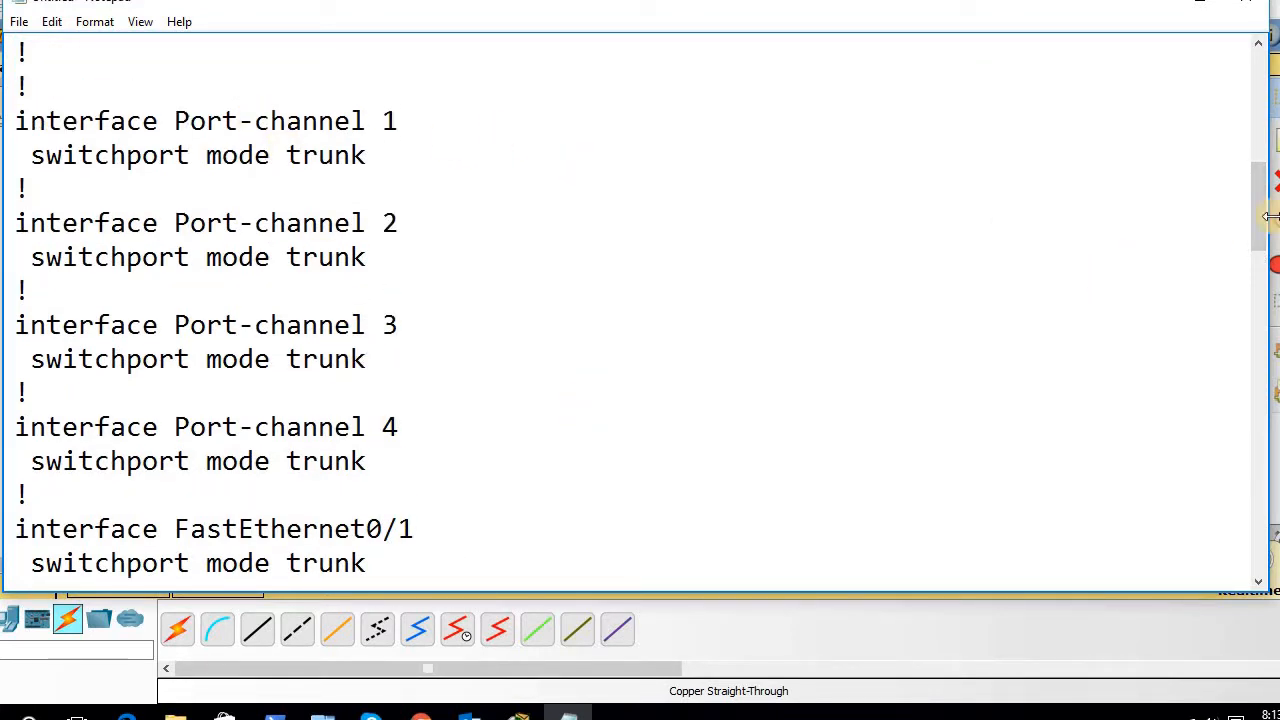
drag(1265, 222, 1265, 268)
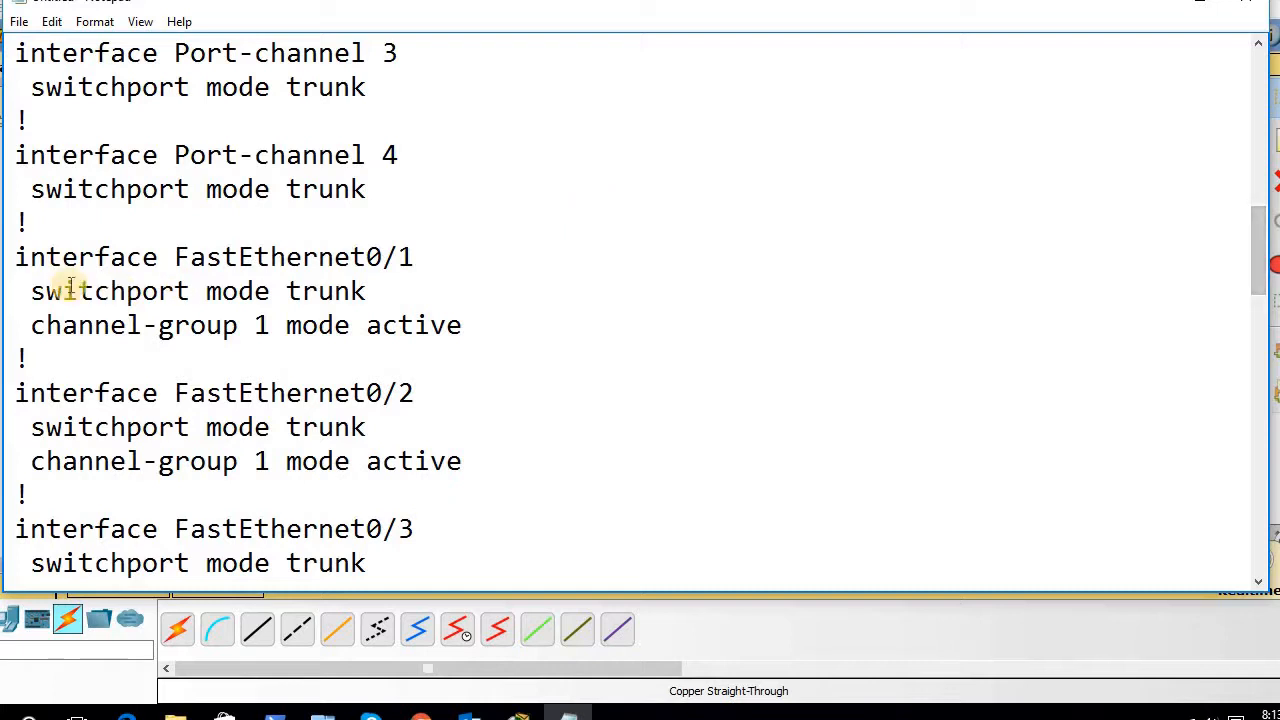
- Highlight the FastEthernet0/1–0/2 config blocks, scroll to the VTP lines, and minimize Notepad
drag(20, 260, 460, 479)
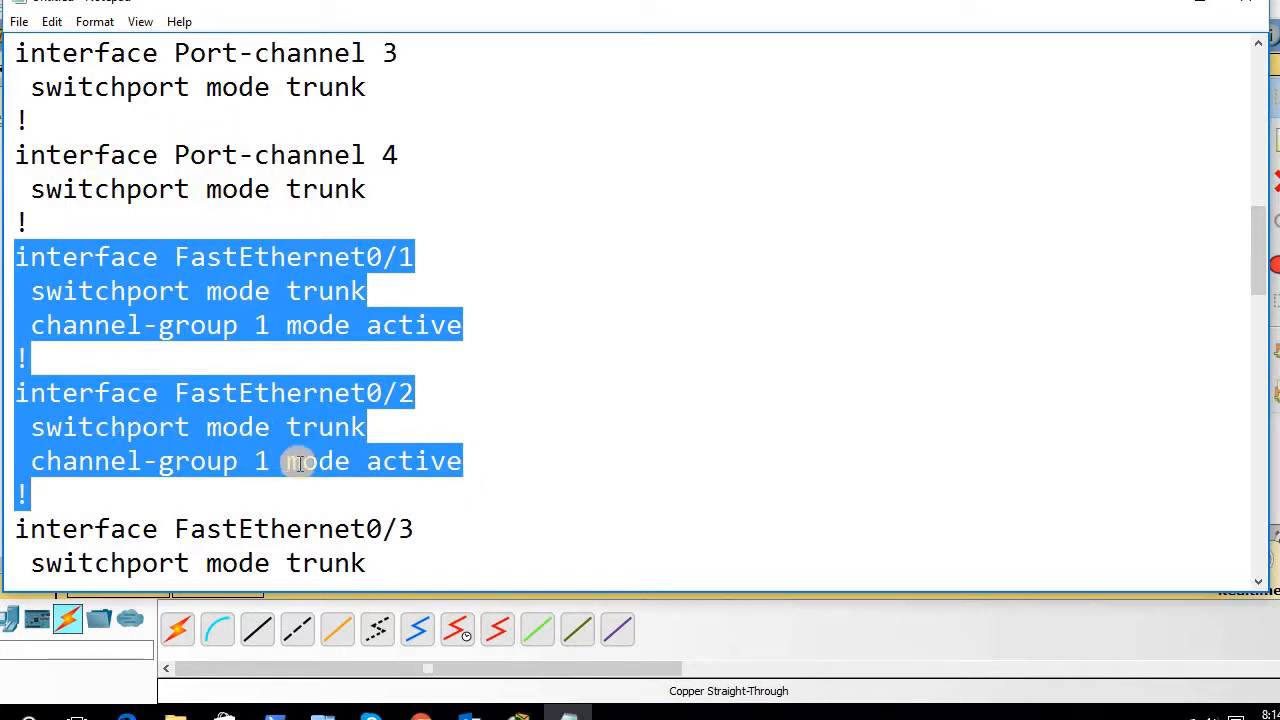
double_click(453, 467)
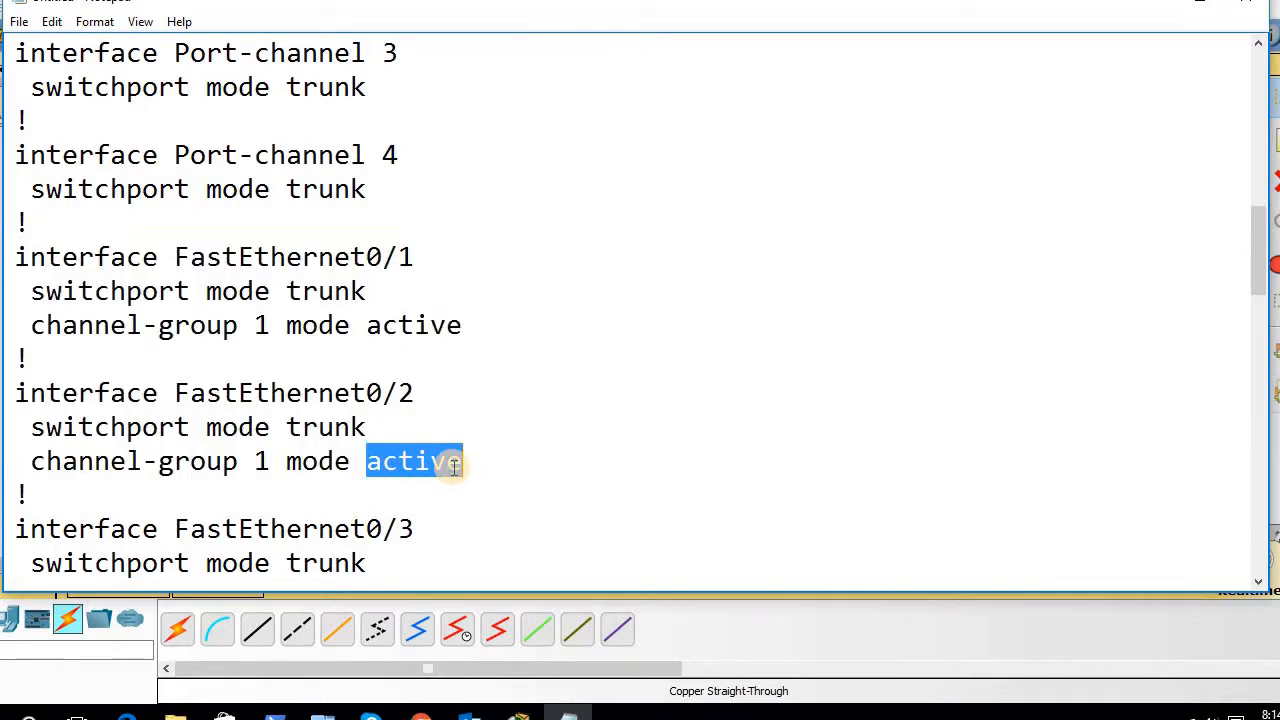
drag(474, 461, 103, 250)
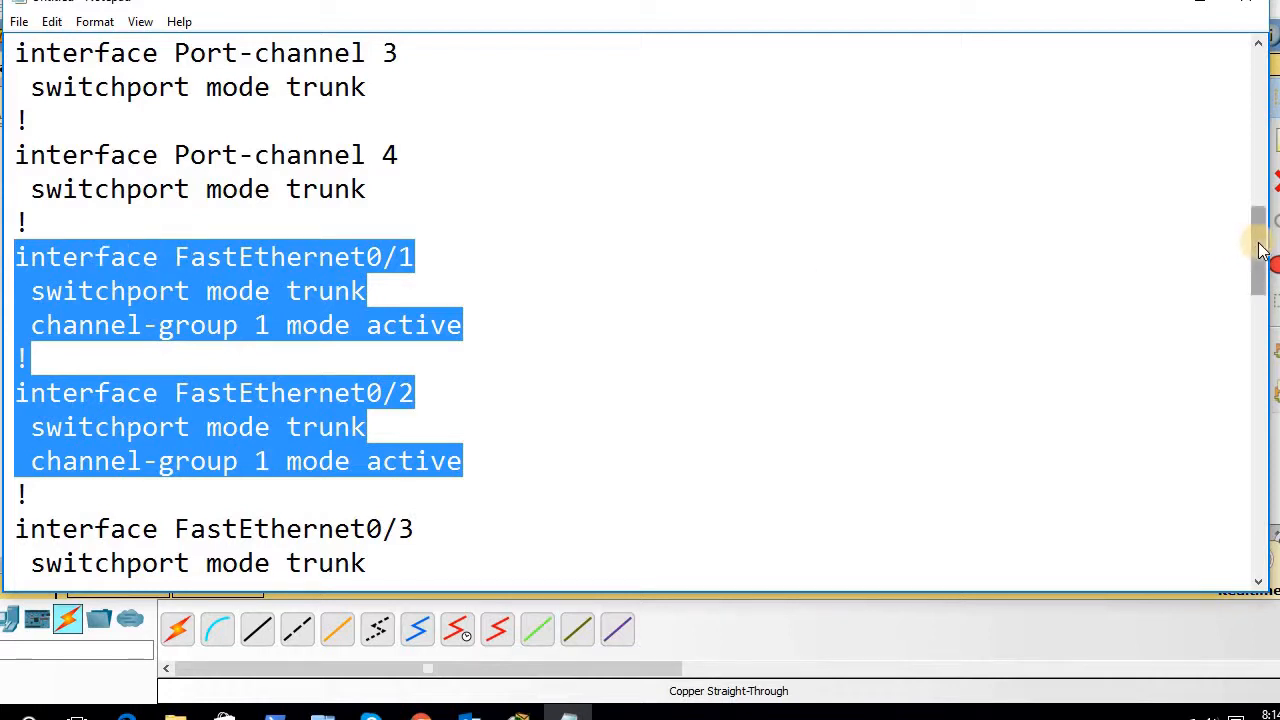
drag(1260, 250, 1260, 432)
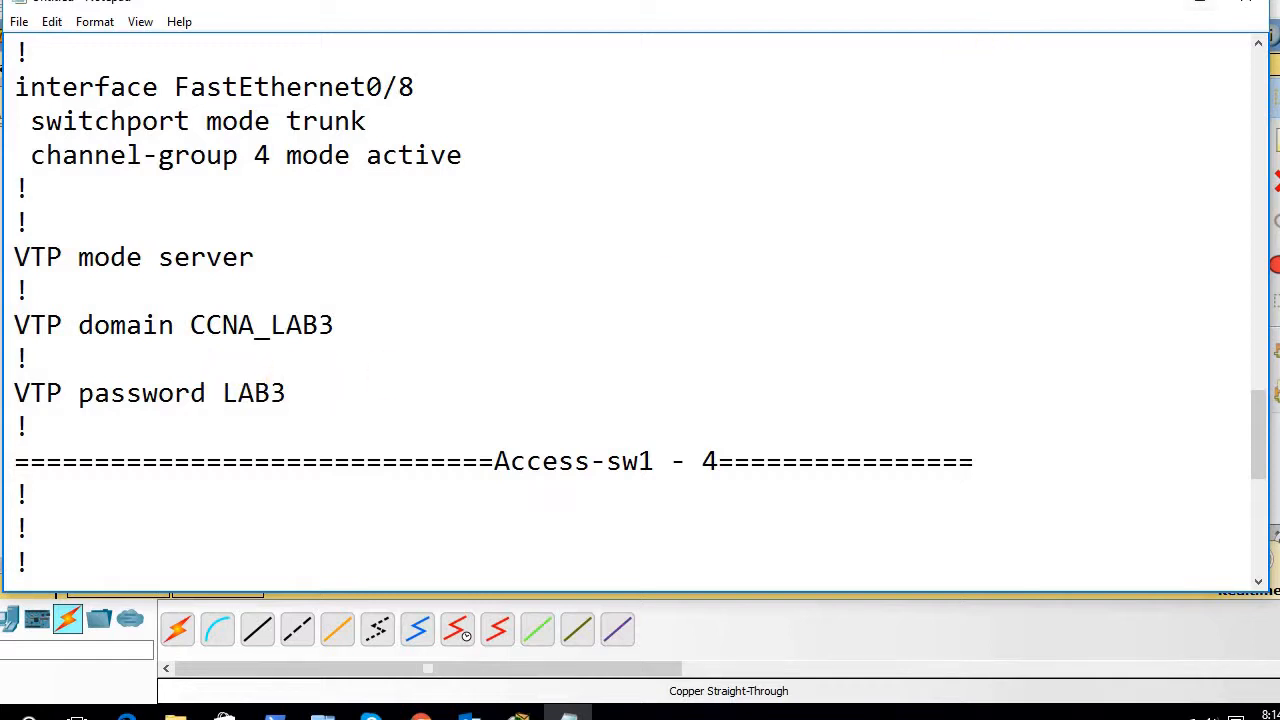
click(1155, 3)
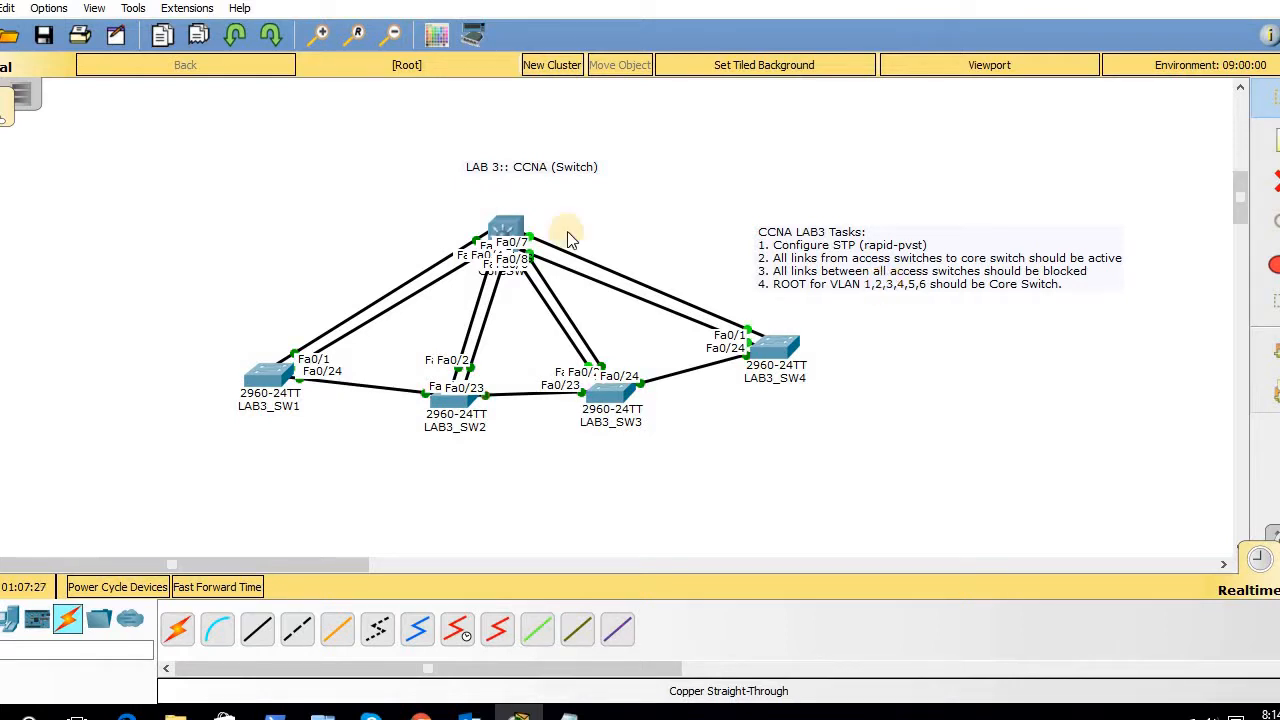
click(498, 232)
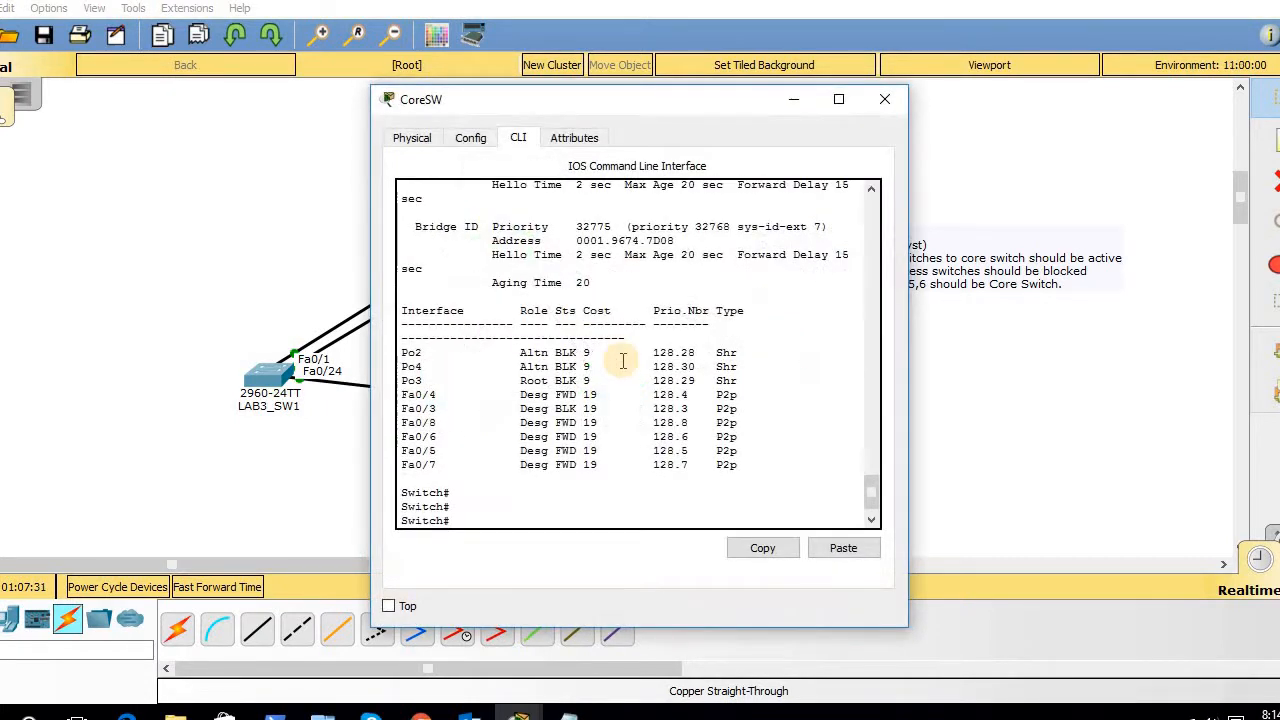
key(Return)
key(Return)
key(Return)
key(Return)
key(Return)
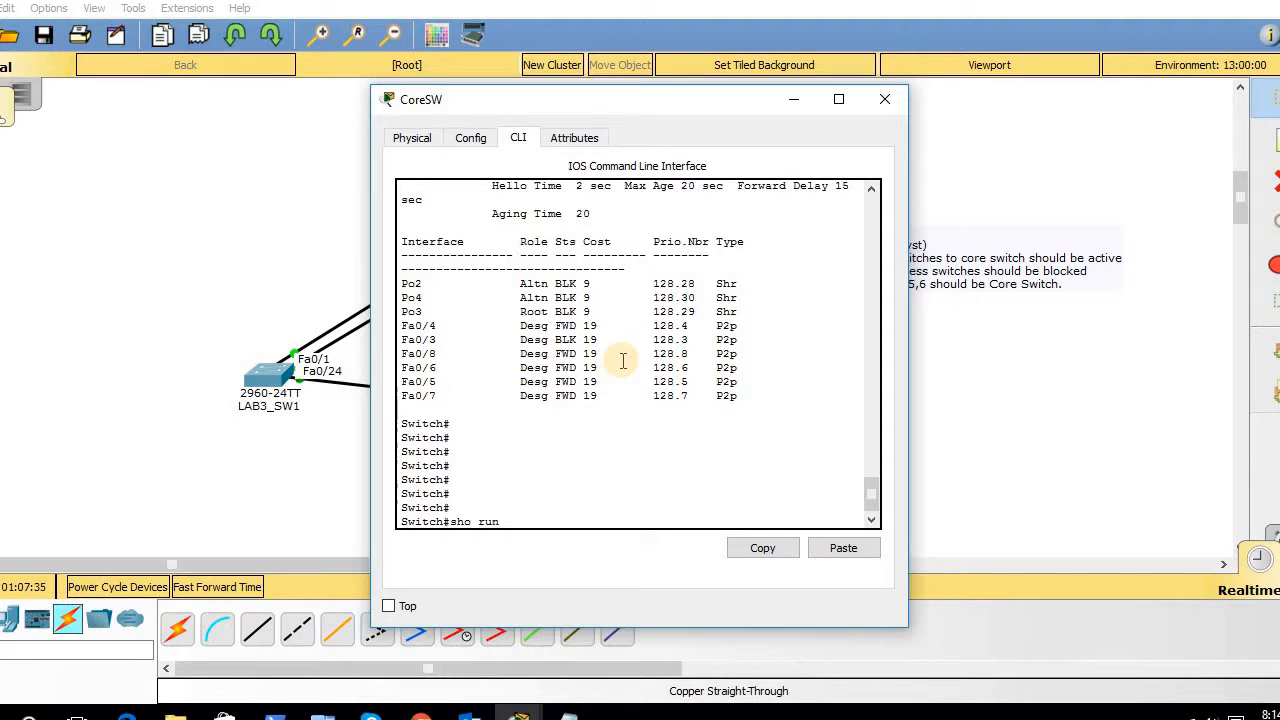
text(sho run)
key(Return)
key(space)
key(space)
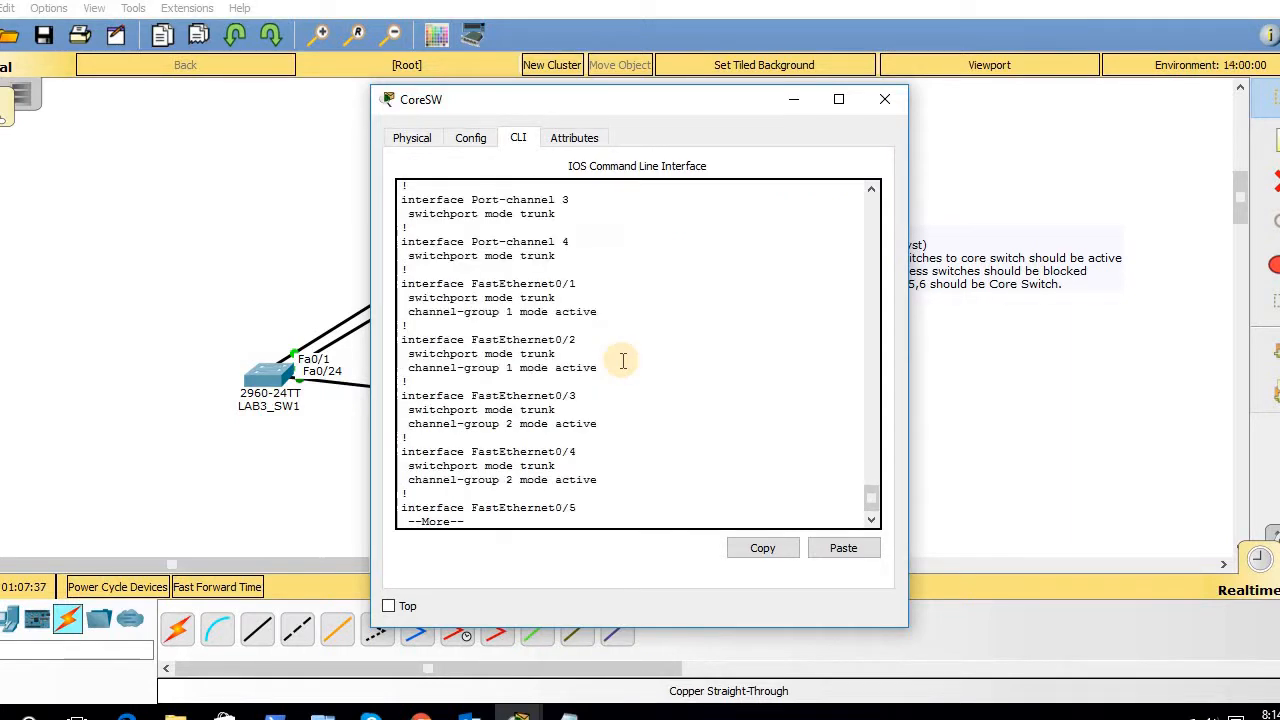
drag(872, 497, 871, 486)
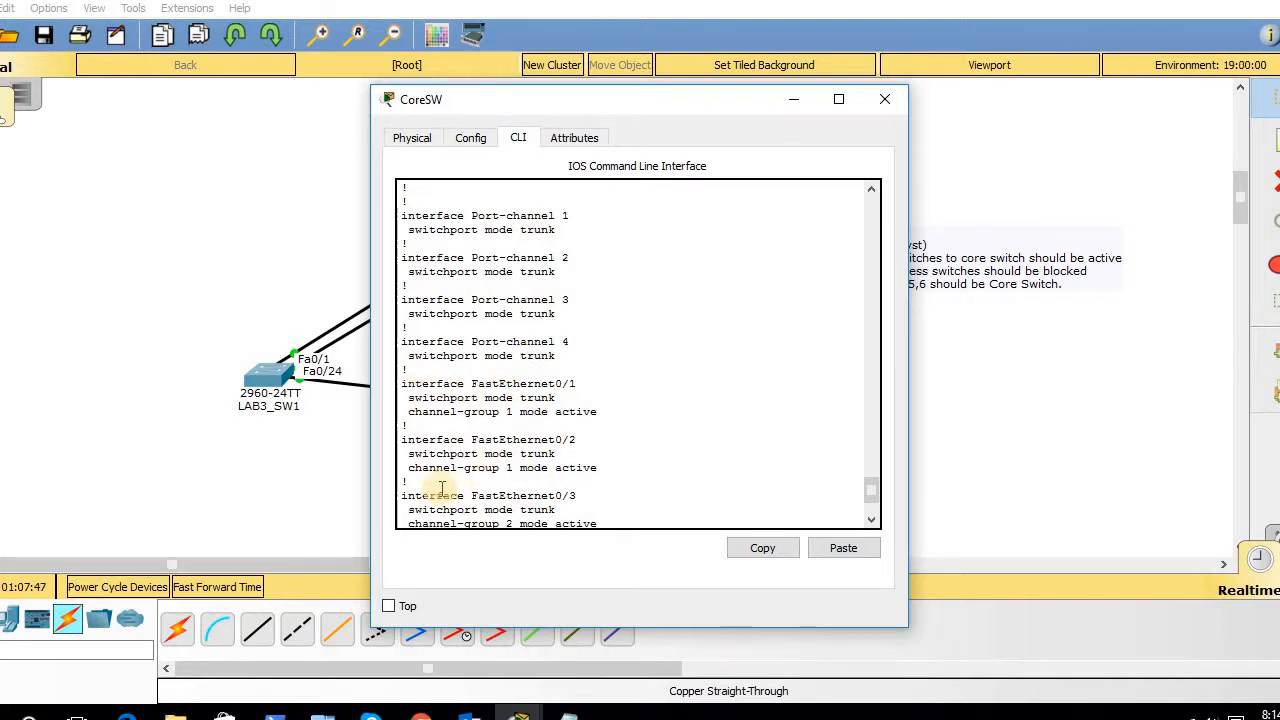
click(872, 516)
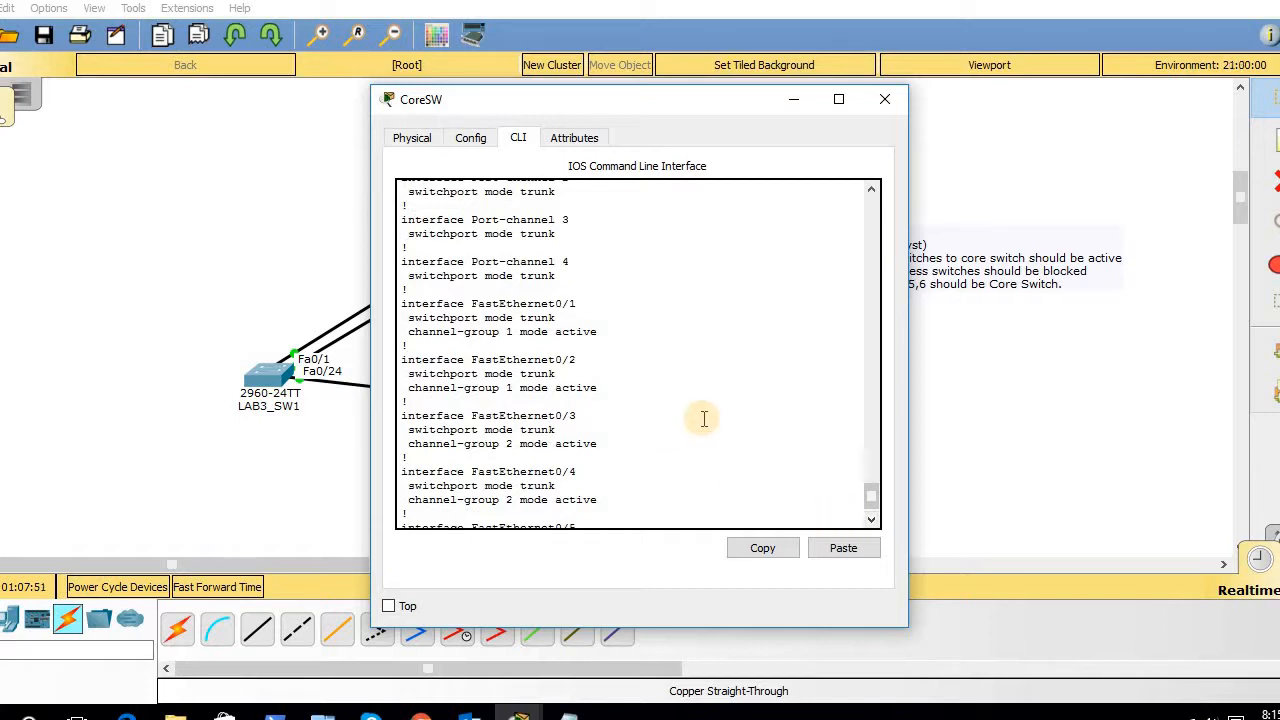
scroll(704, 418, down, 1)
key(q)
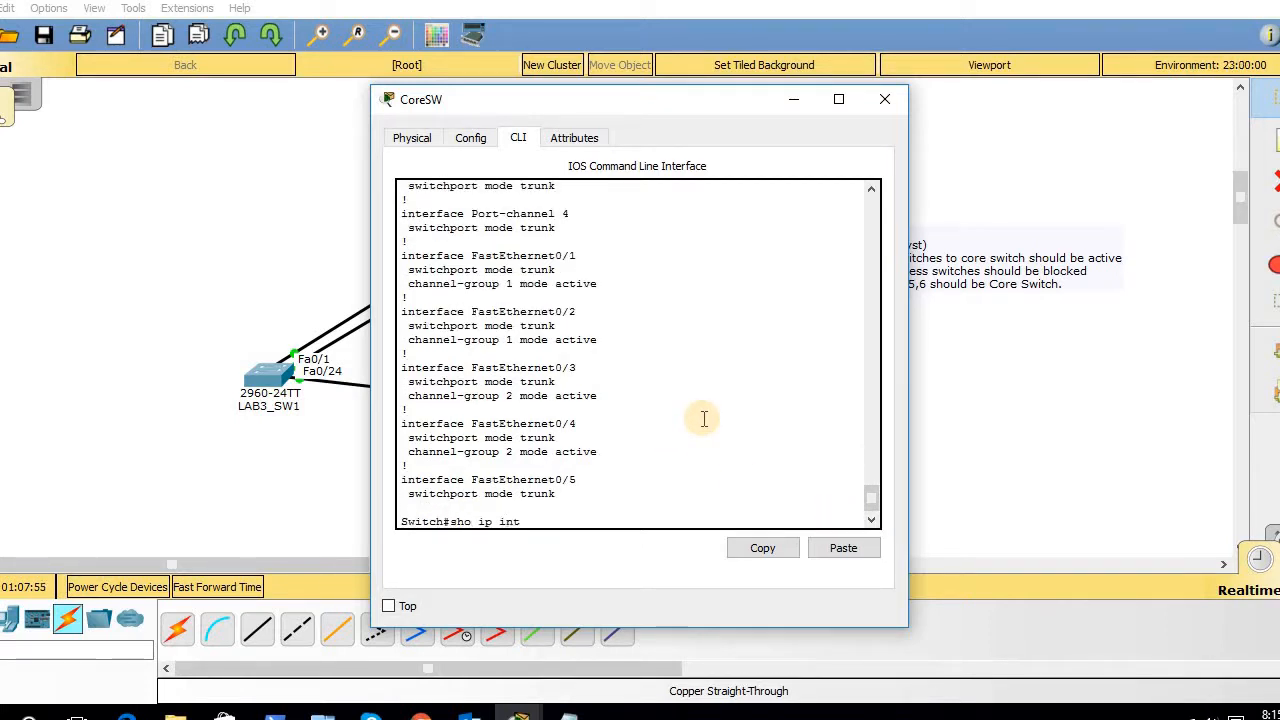
text(sho ip inter br)
key(Return)
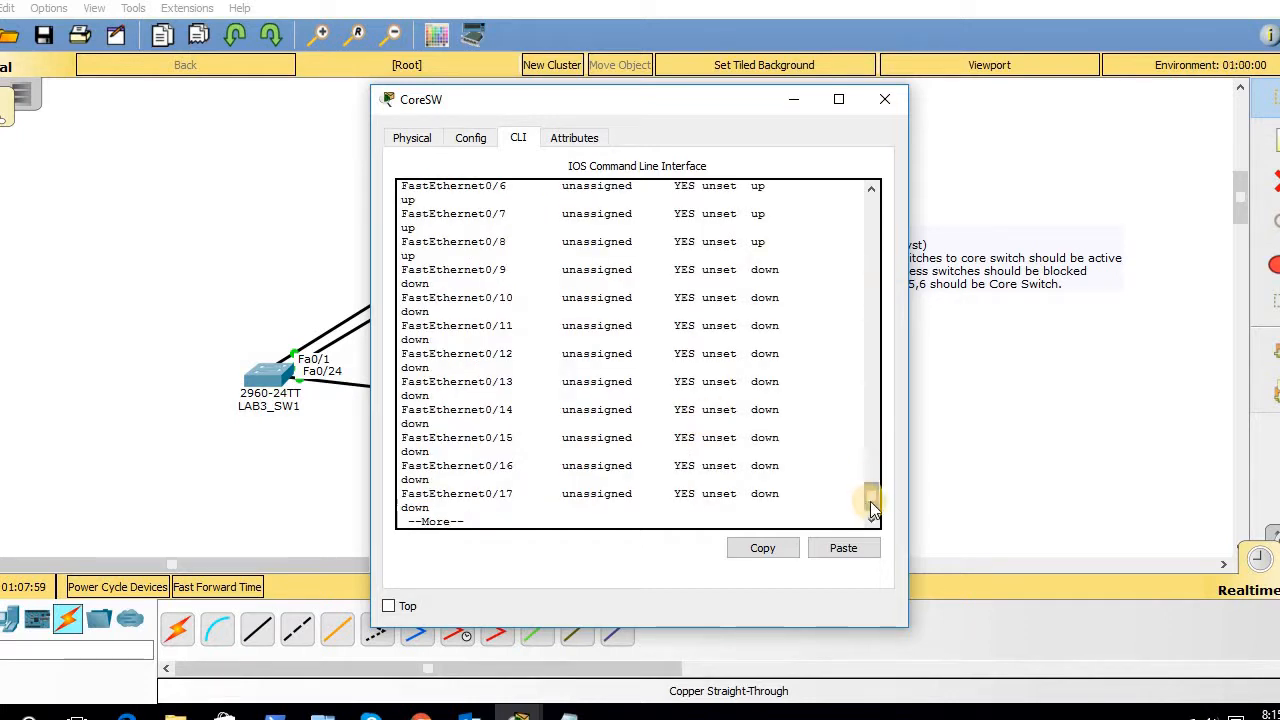
drag(868, 492, 871, 452)
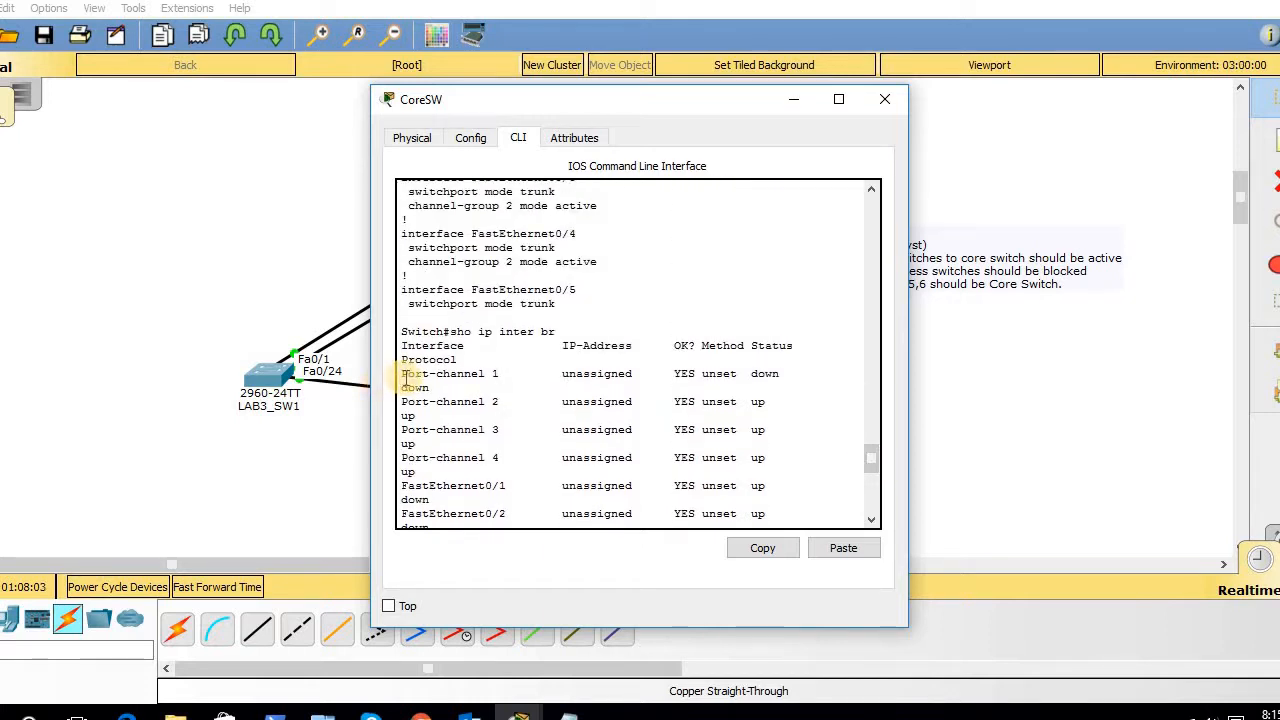
drag(405, 377, 817, 395)
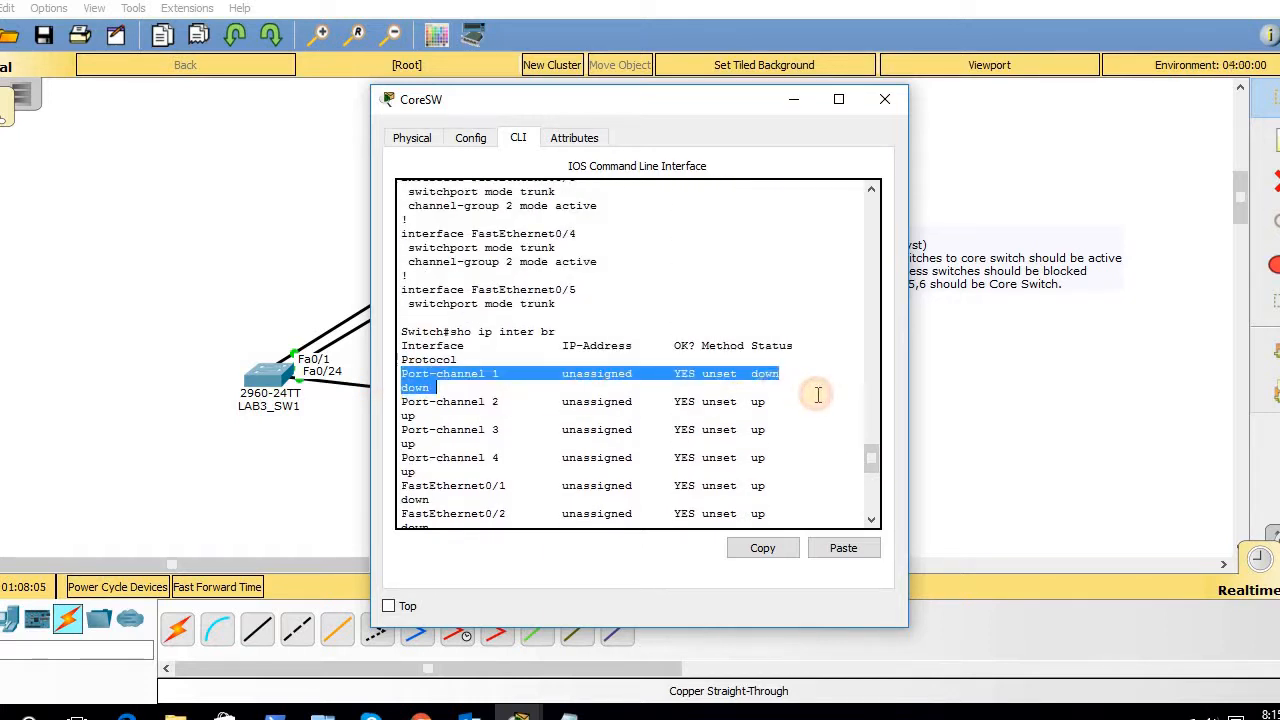
click(886, 100)
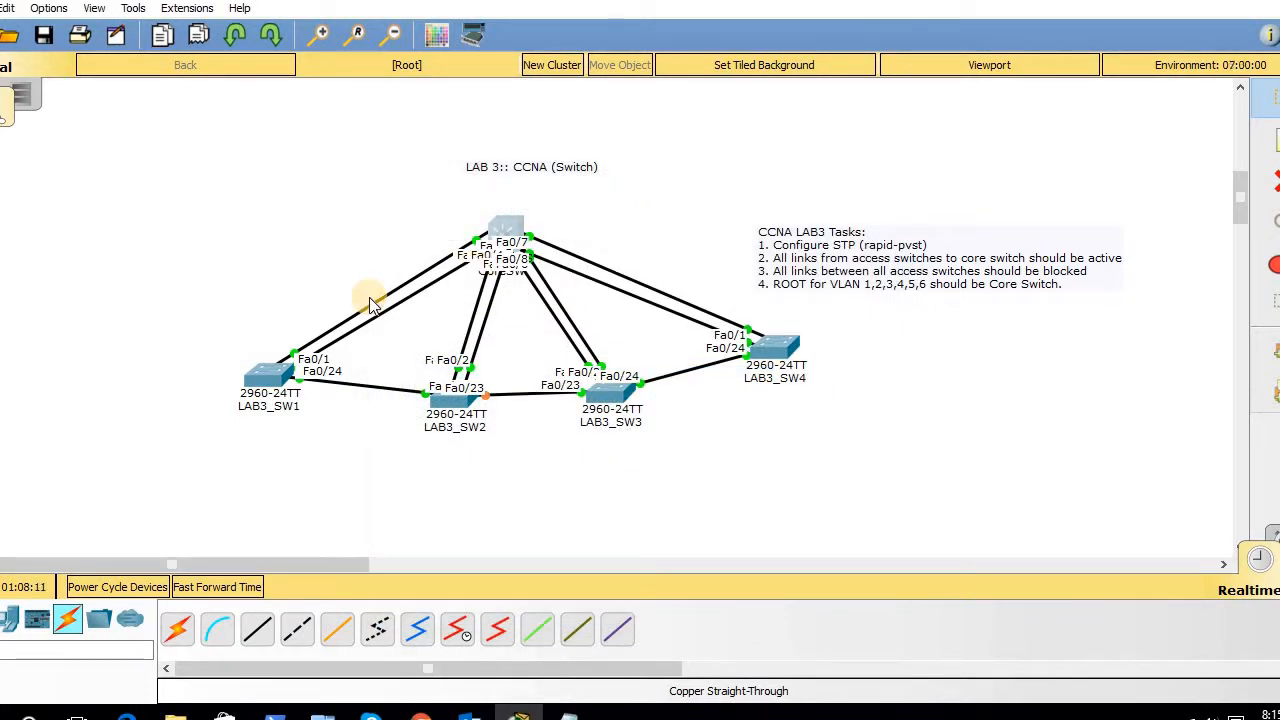
- Open LAB3_SW1's CLI and review its Port-channel 1 trunk and Fa0/1–0/2 channel settings
click(268, 380)
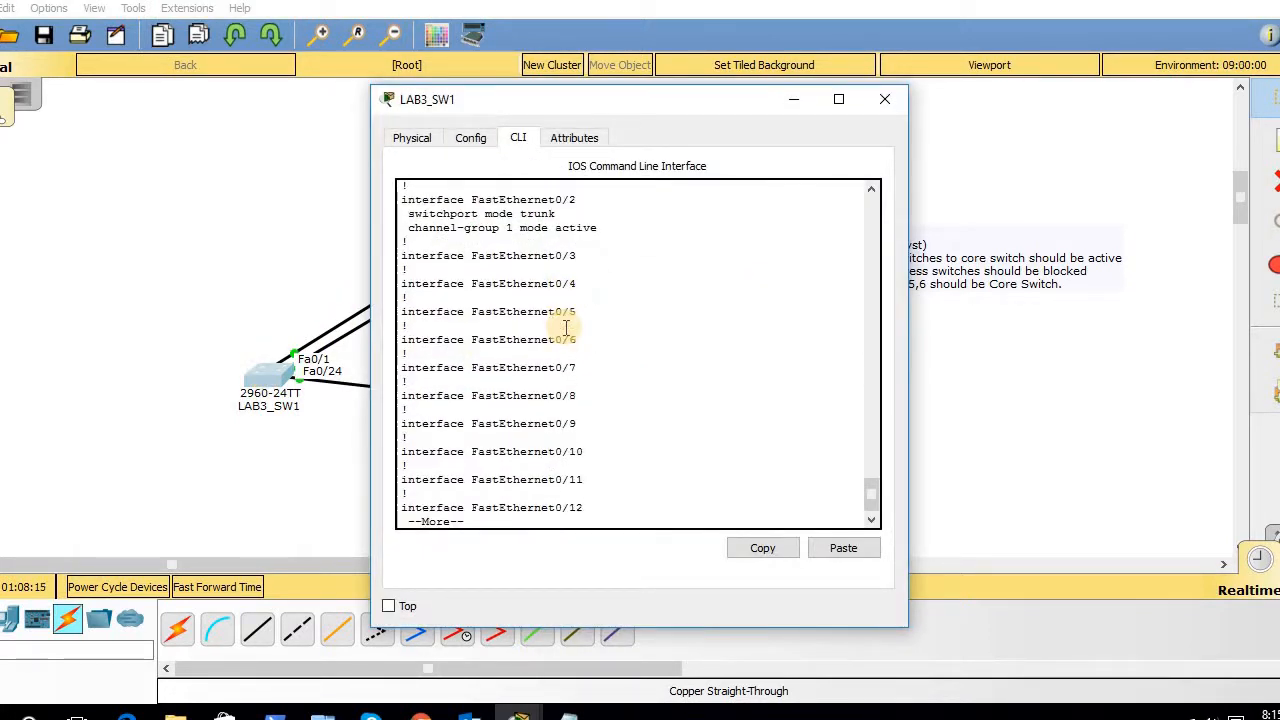
key(q)
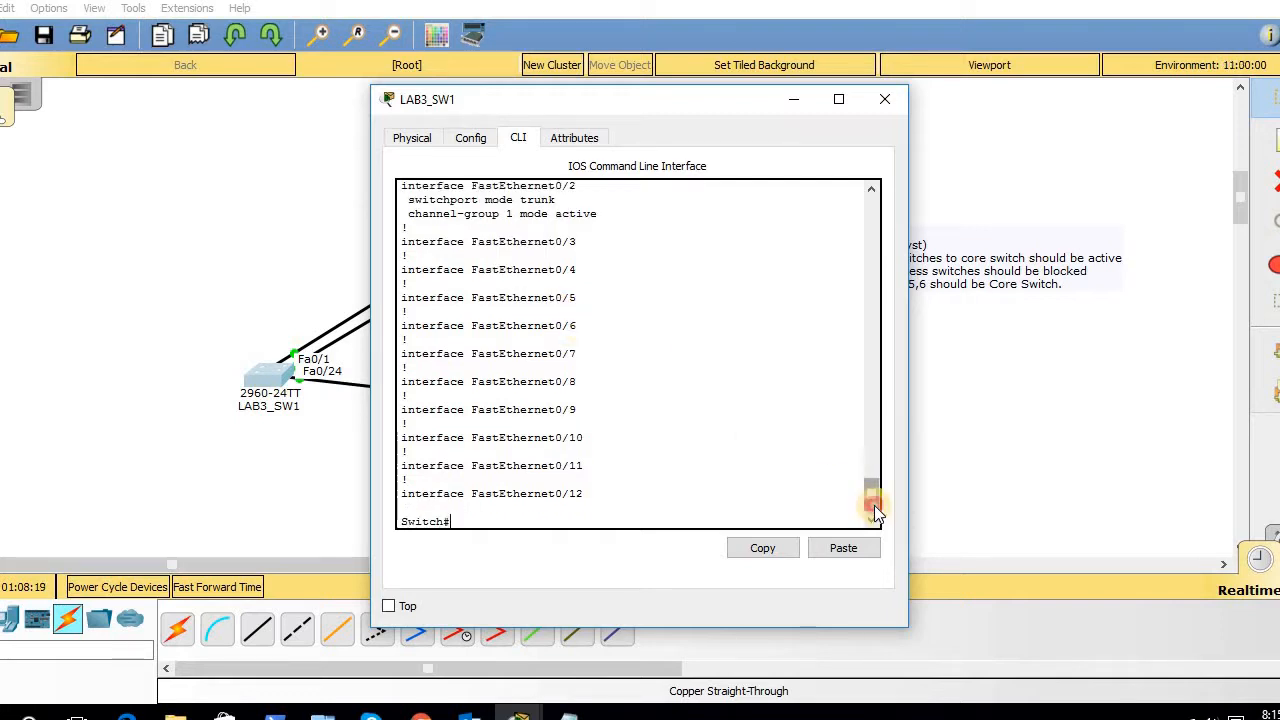
drag(874, 505, 867, 486)
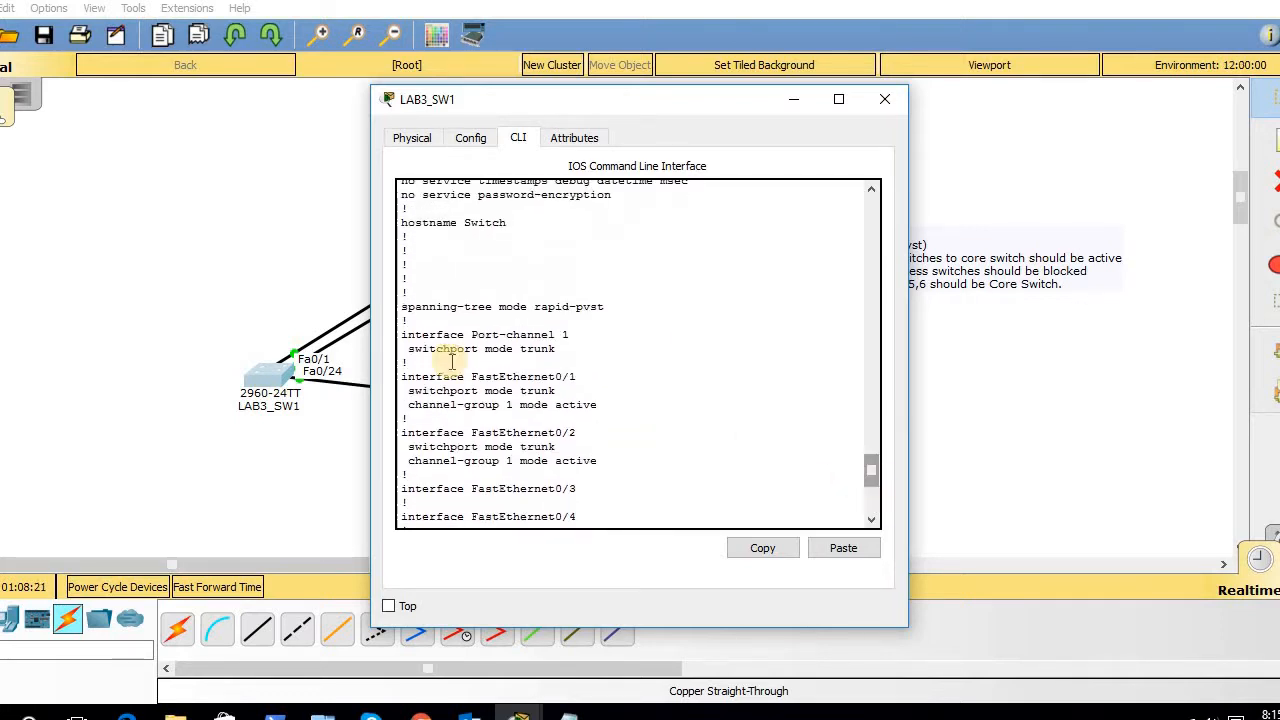
drag(404, 346, 464, 349)
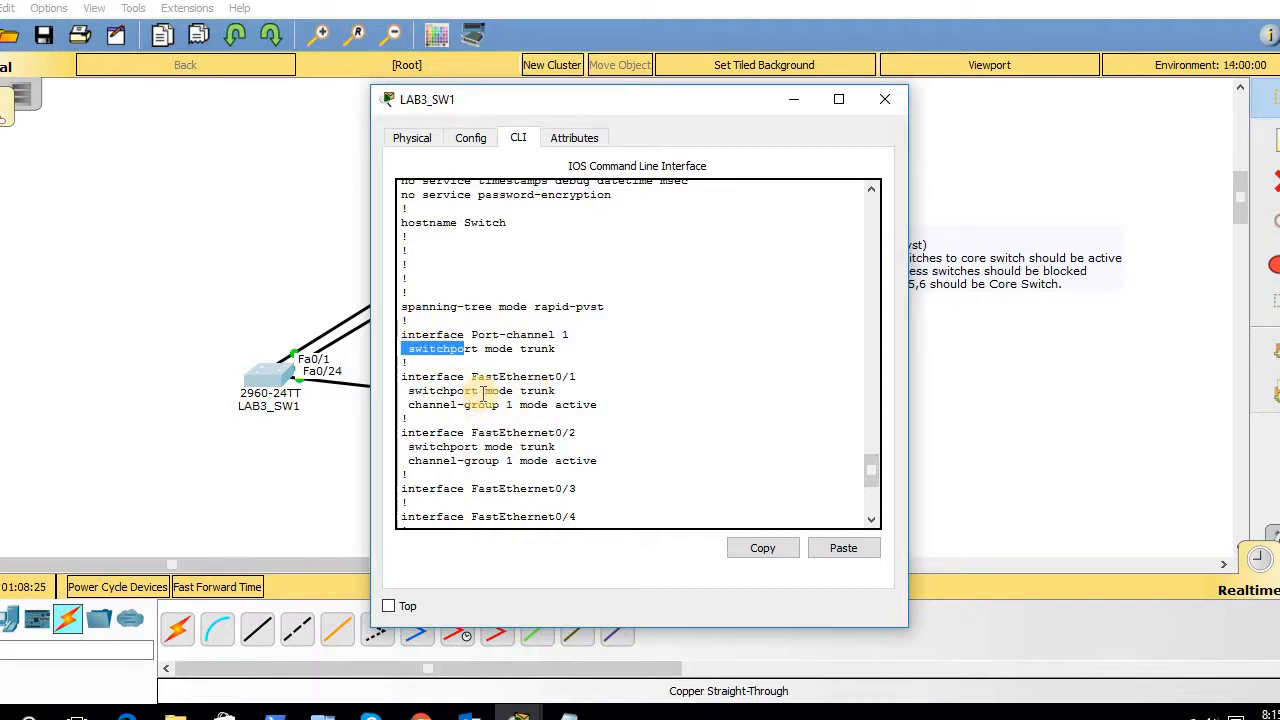
drag(508, 348, 533, 400)
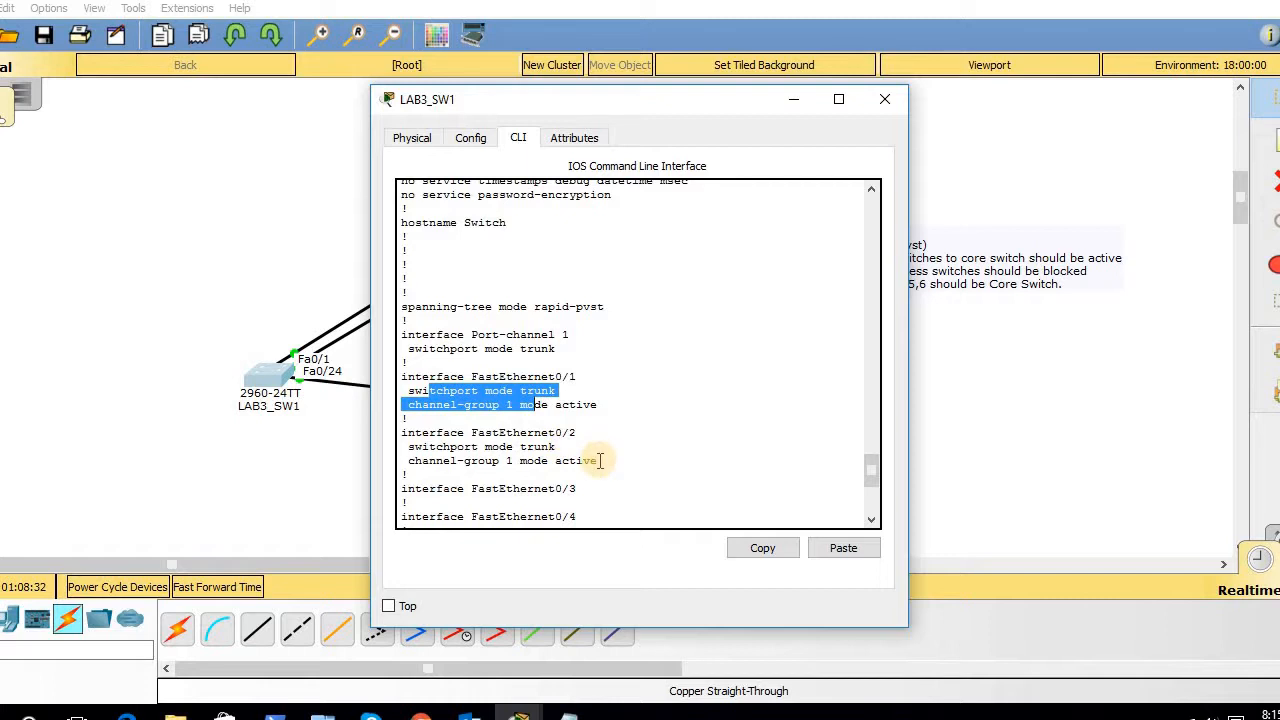
drag(600, 460, 378, 362)
click(637, 412)
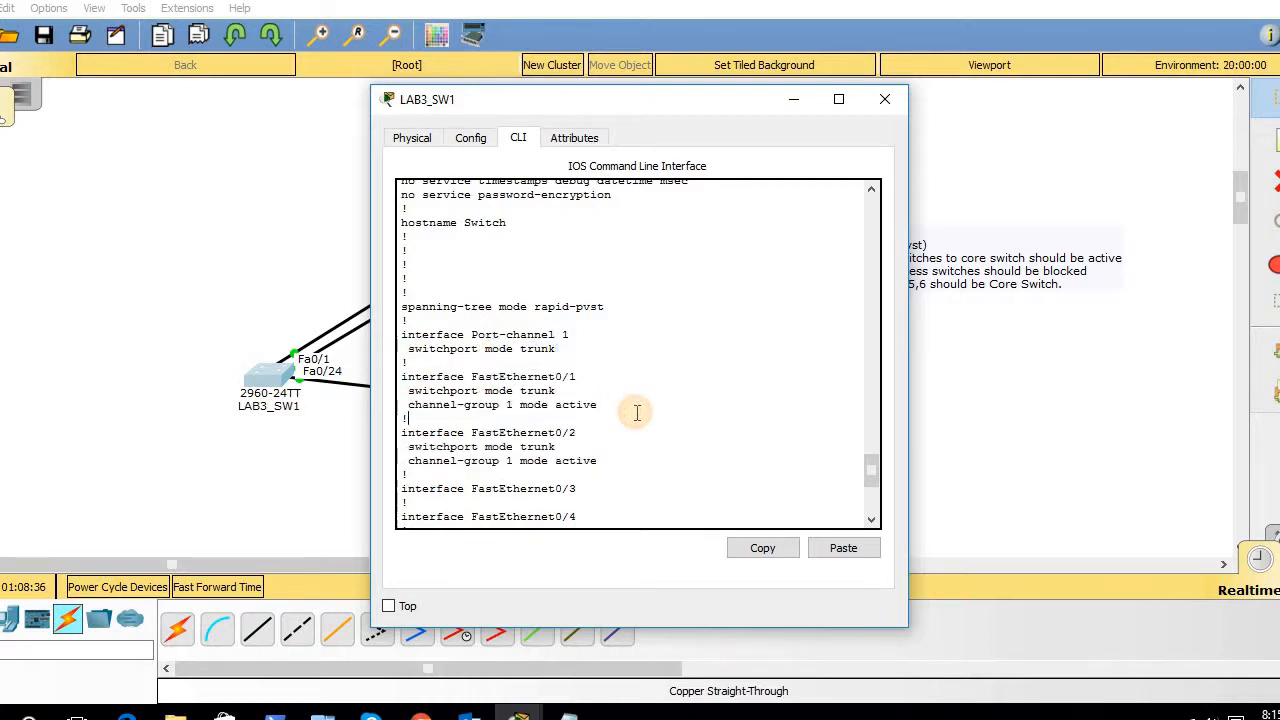
key(Return)
key(Return)
key(Return)
key(Return)
key(Return)
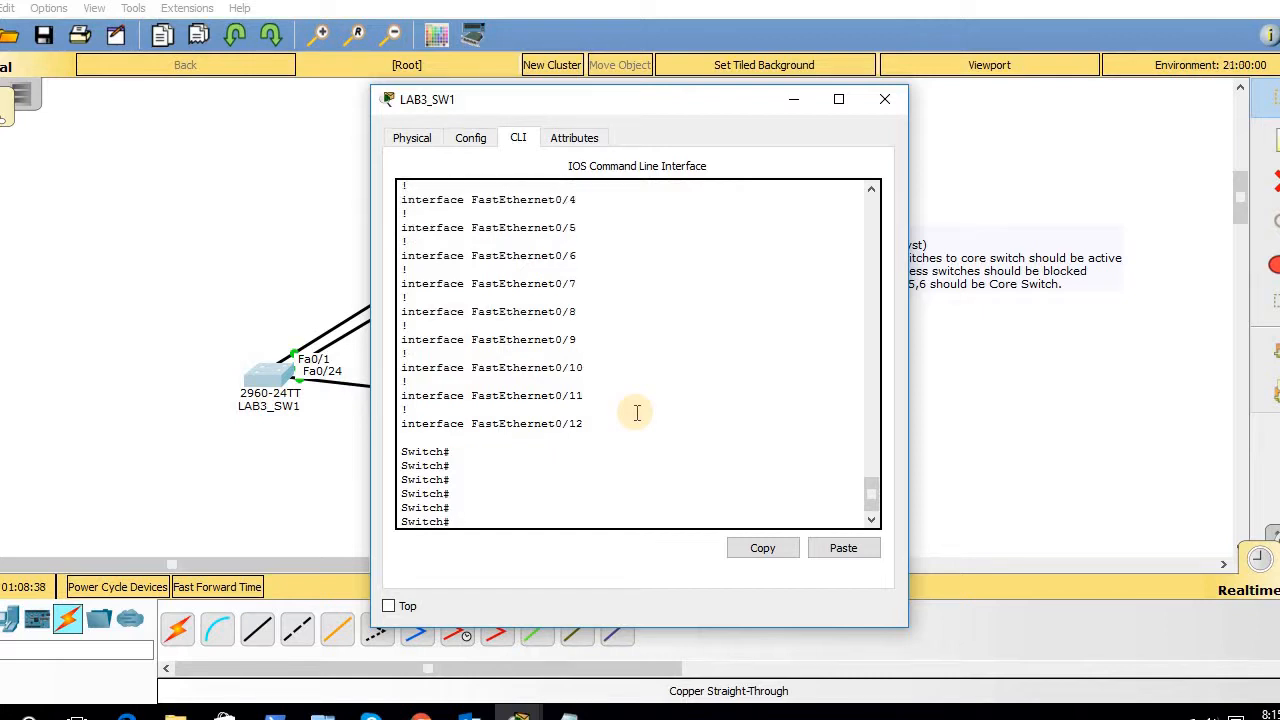
- Run 'show ip interface brief': Port-channel 1 down, Fa0/1, Fa0/2 and Fa0/24 up
text(sho ip inter)
key(Tab)
text(br)
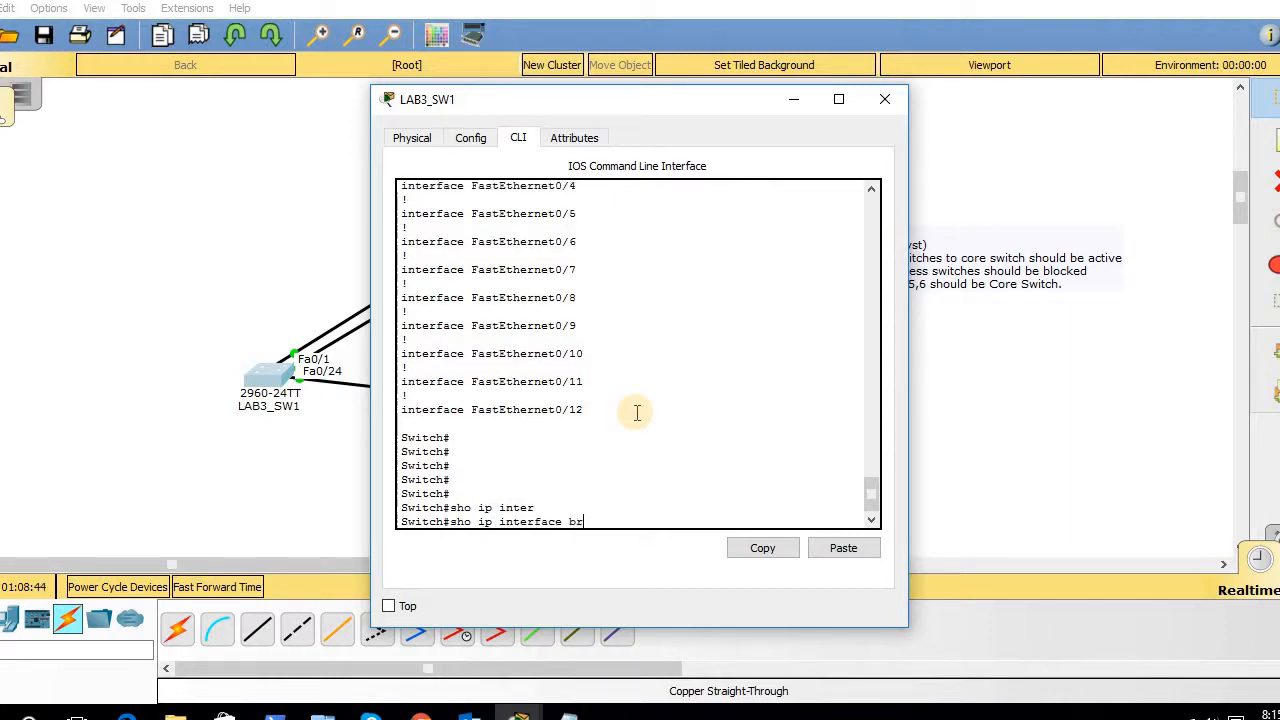
key(Return)
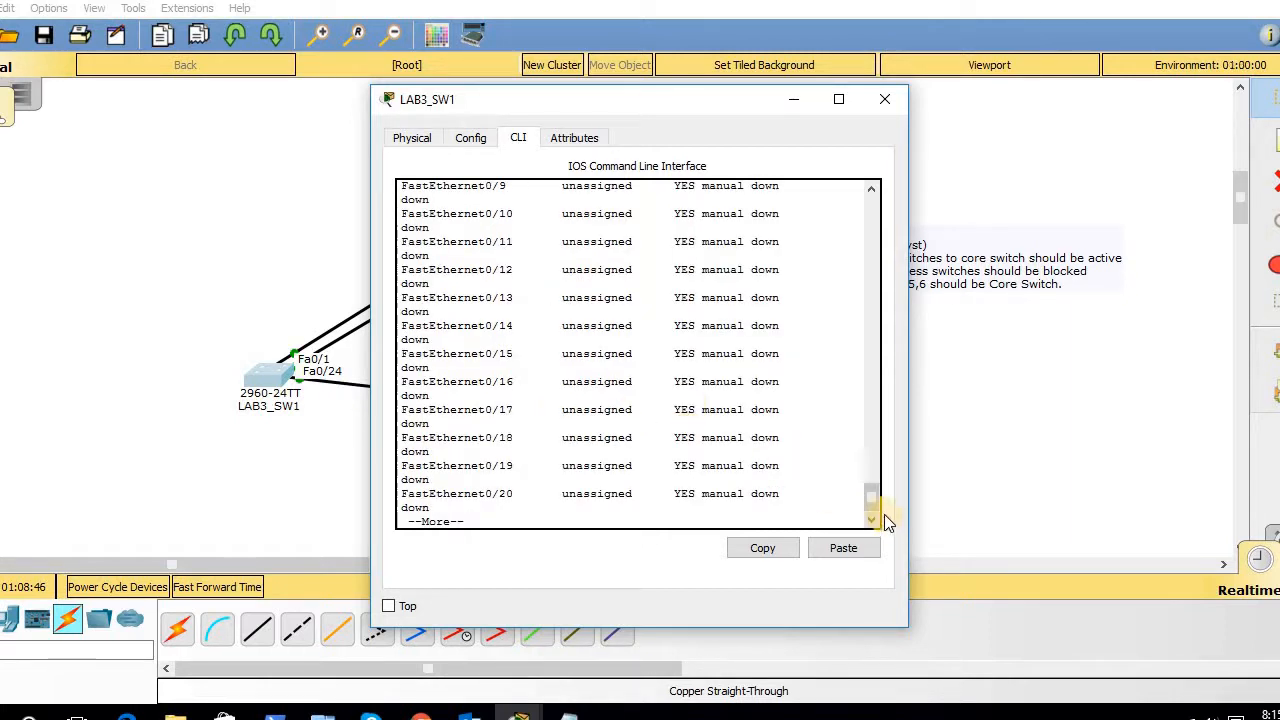
scroll(872, 505, up, 10)
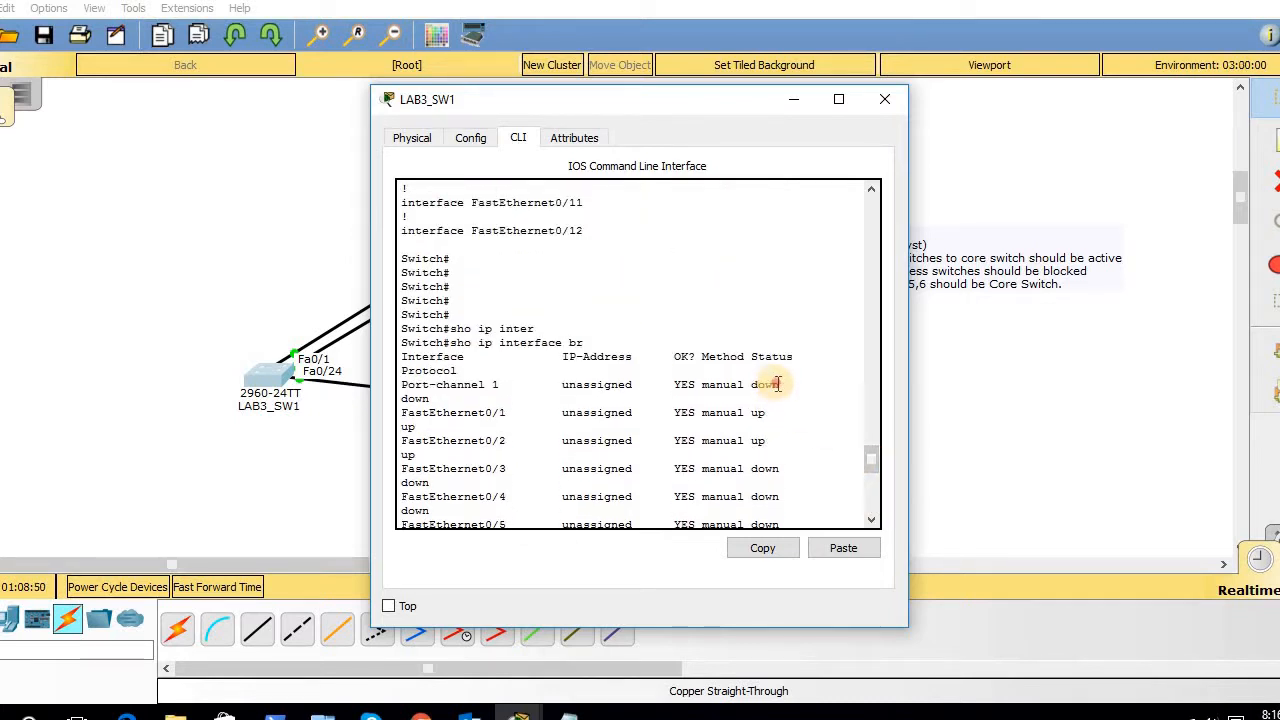
drag(779, 387, 705, 363)
key(Return)
key(Return)
key(Return)
key(Return)
key(Return)
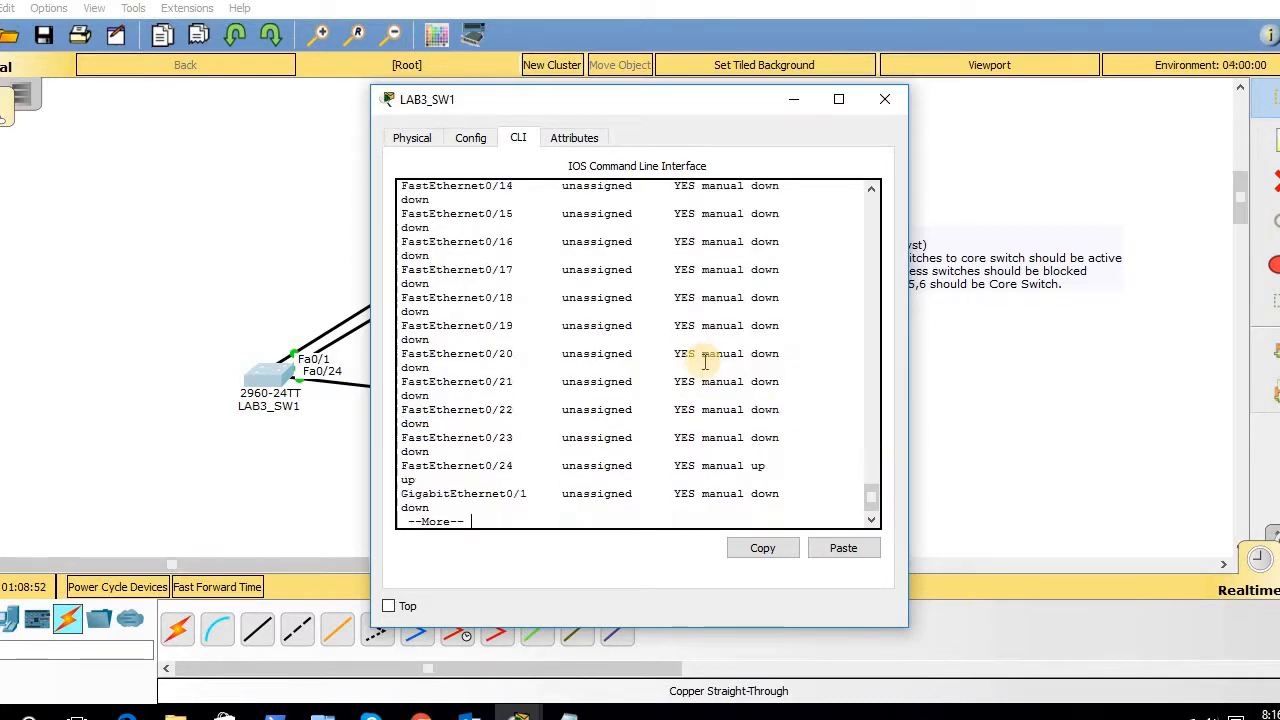
key(Return)
key(Return)
key(Return)
key(Return)
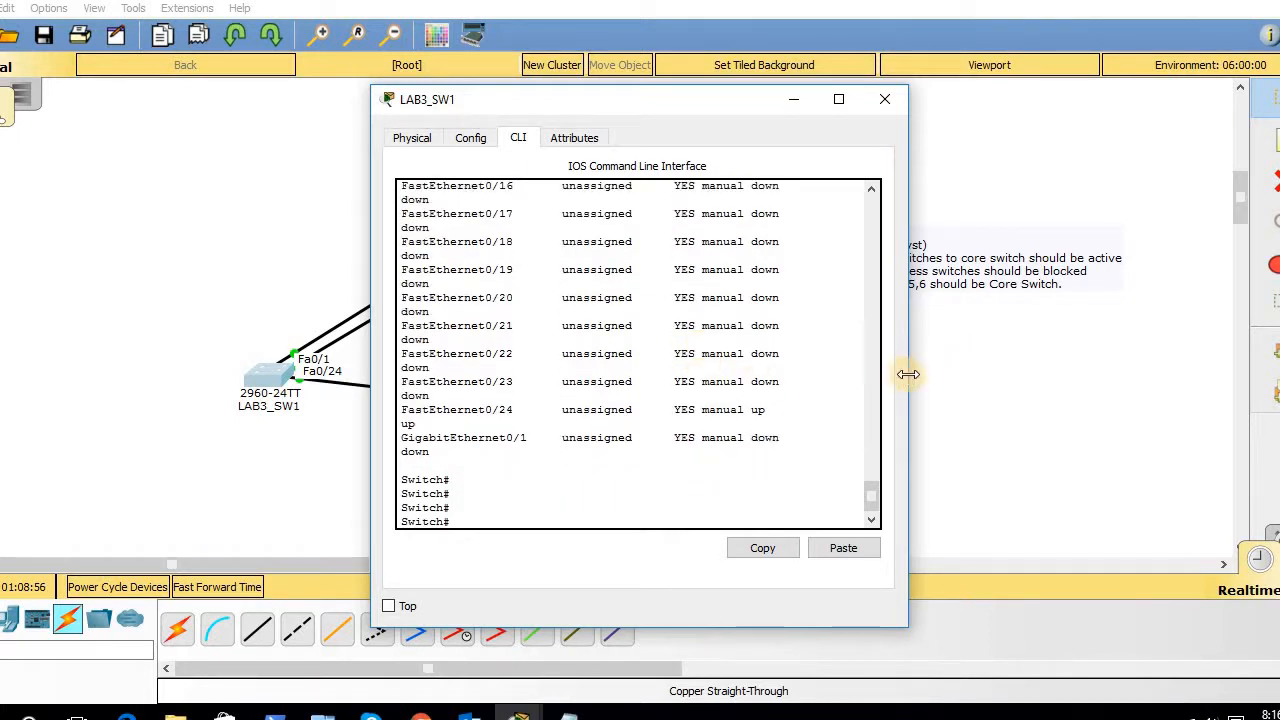
drag(908, 374, 1045, 377)
- Run 'show interfaces etherchannel', showing Fa0/1 and Fa0/2 down and Port-channel1 with zero ports
text(s)
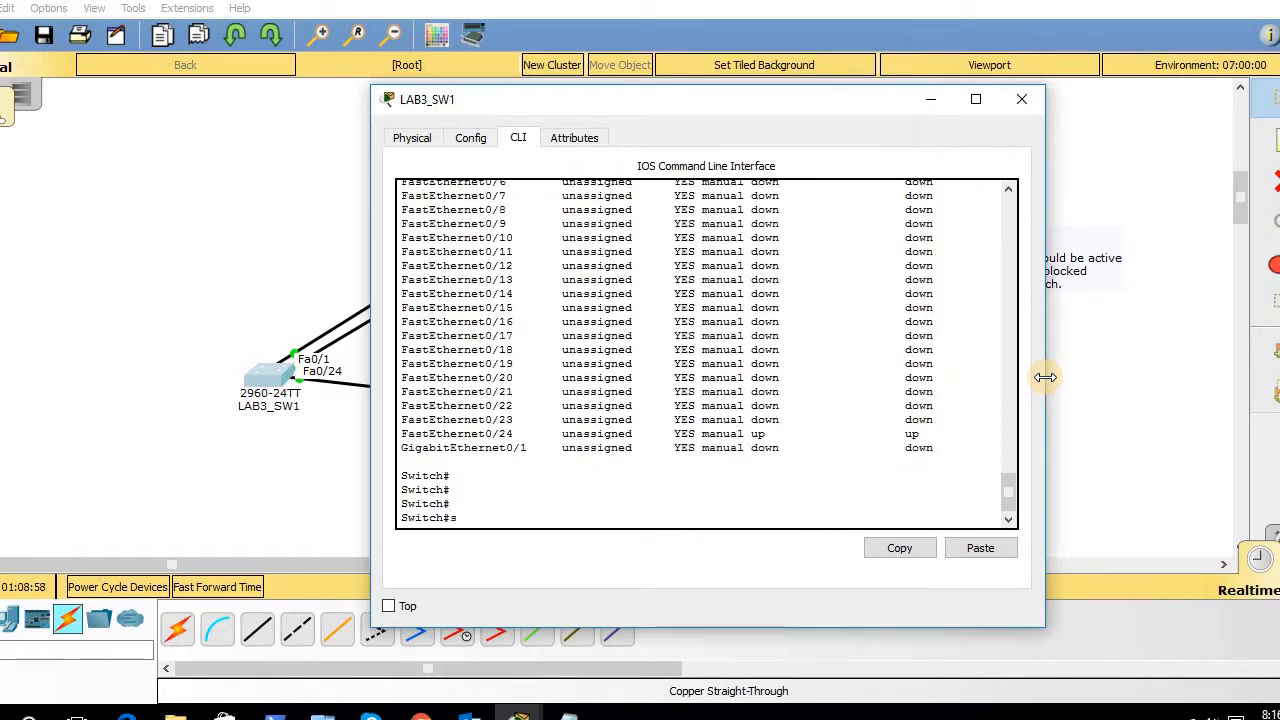
text(ho inter ethe)
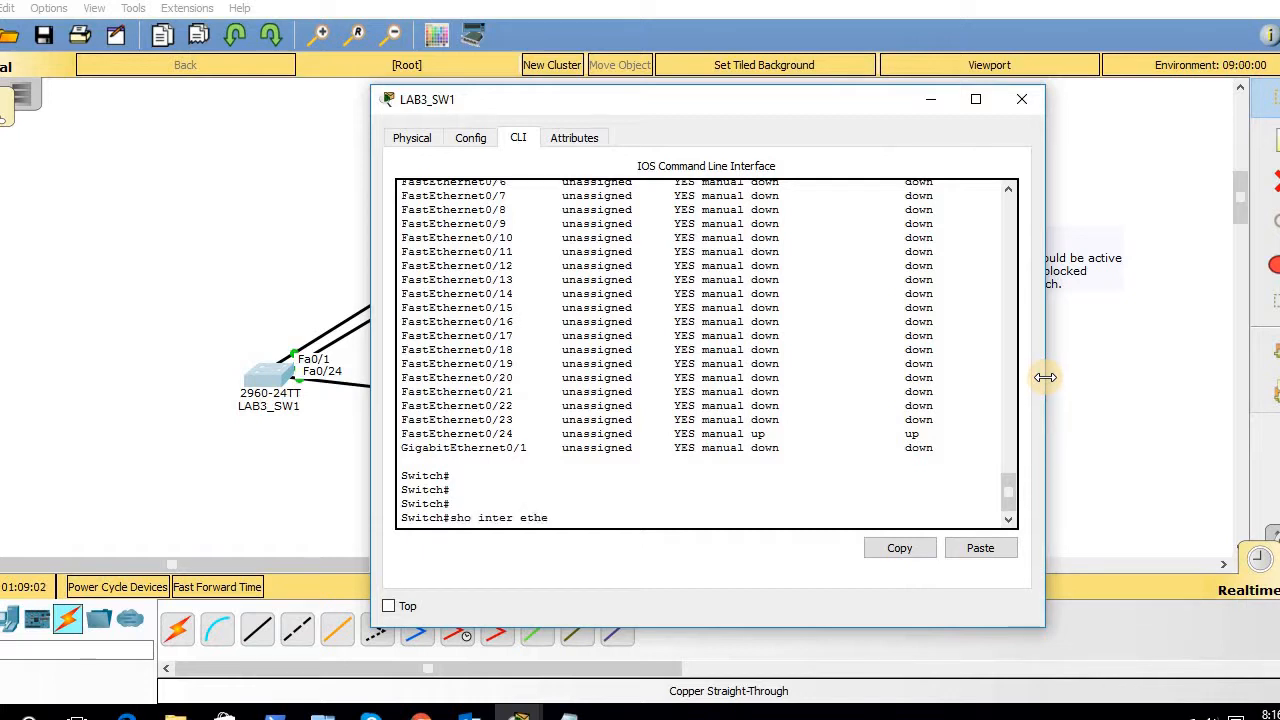
text(rc)
key(Tab)
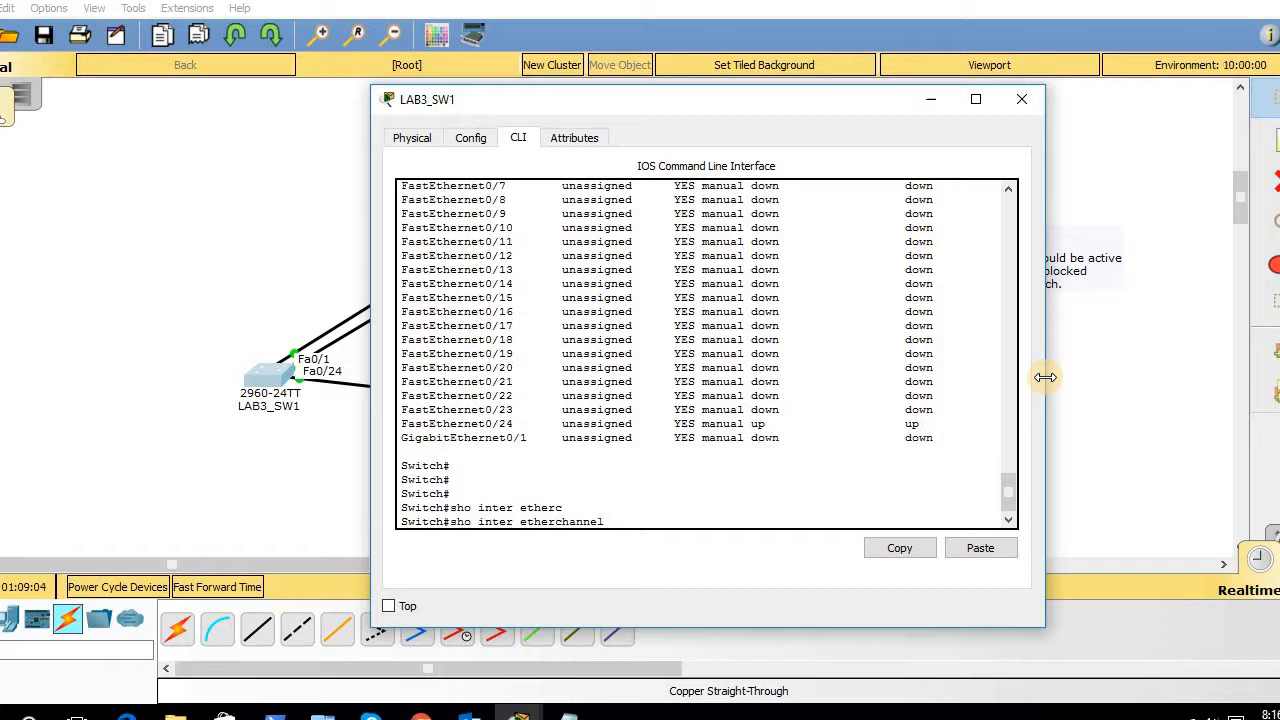
text(?)
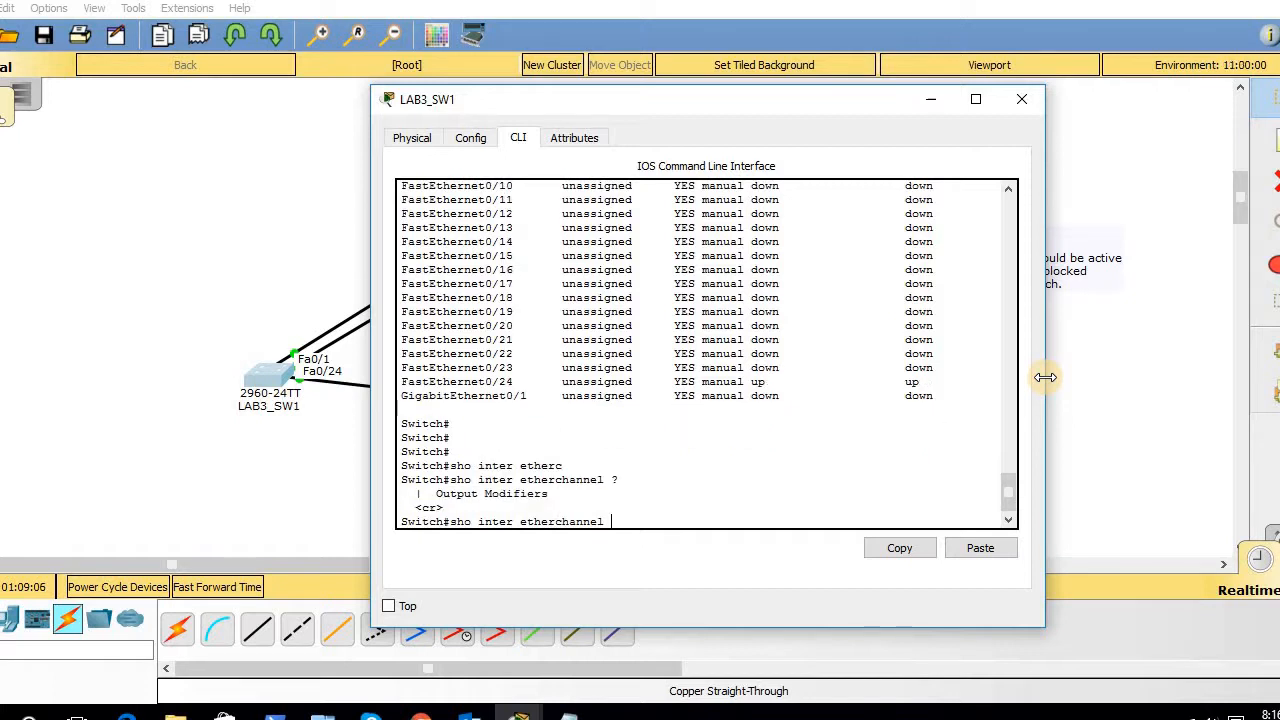
key(Return)
key(Return)
key(Return)
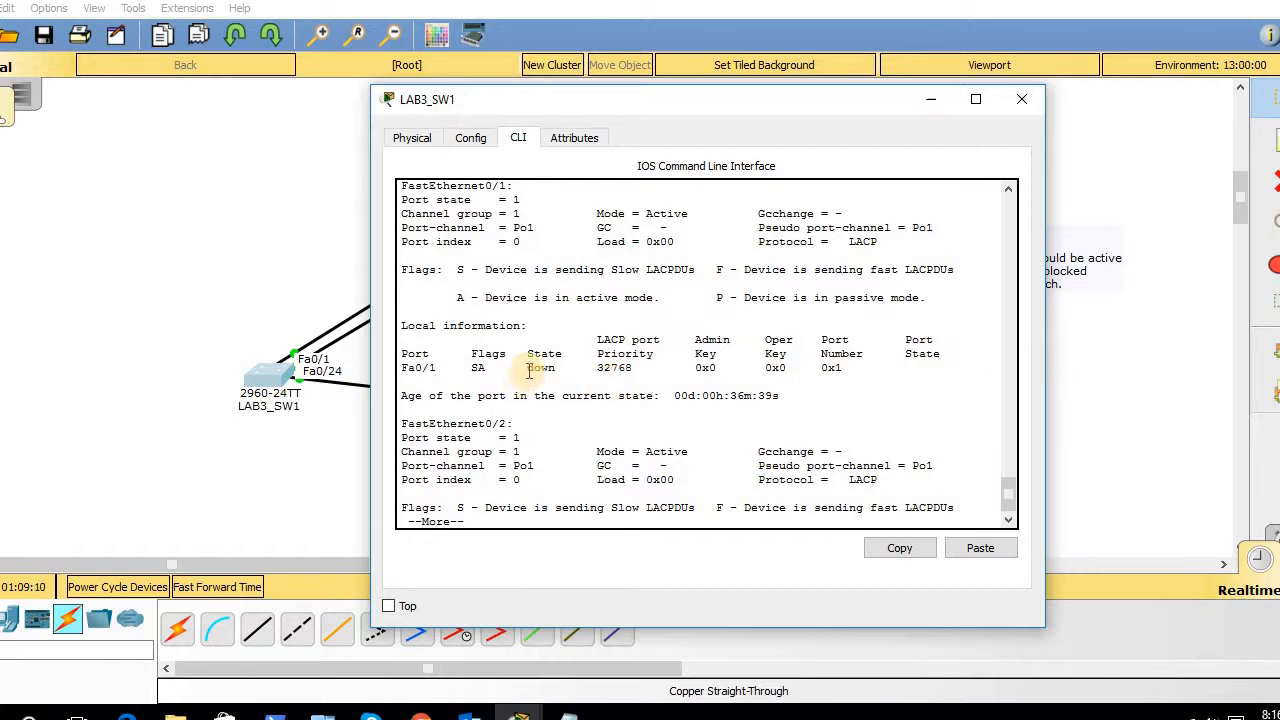
drag(526, 367, 880, 367)
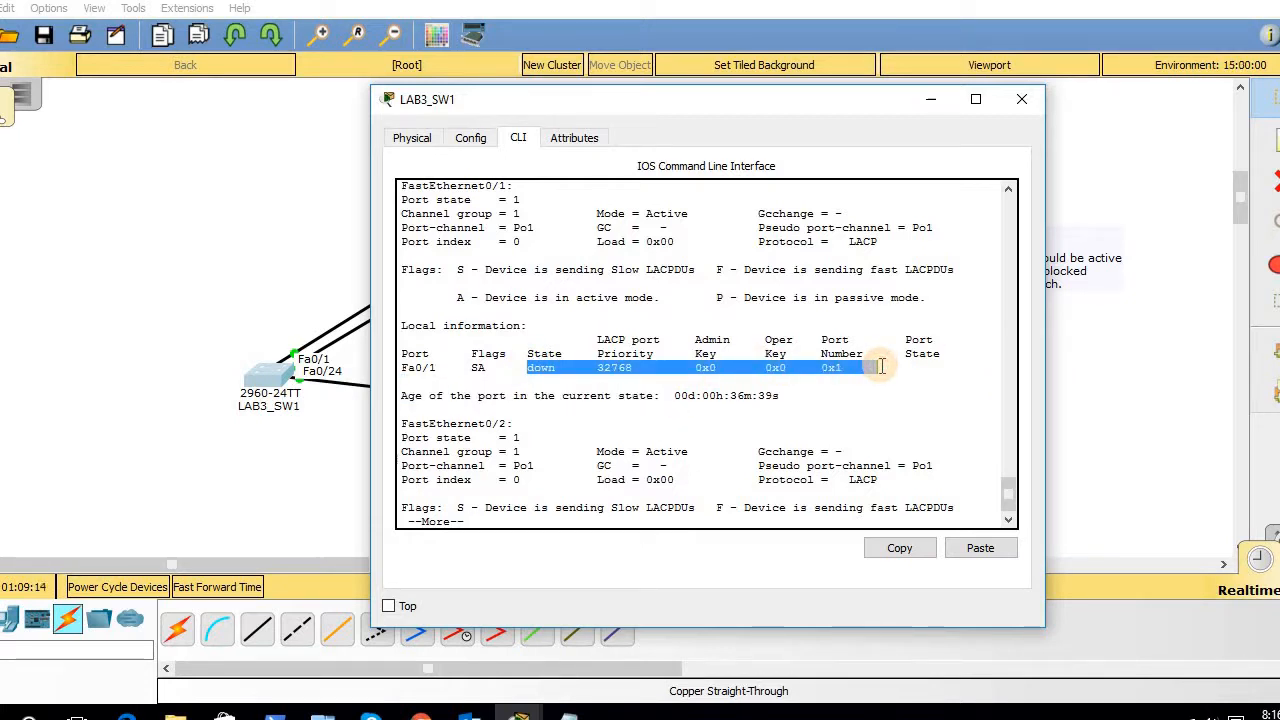
click(896, 376)
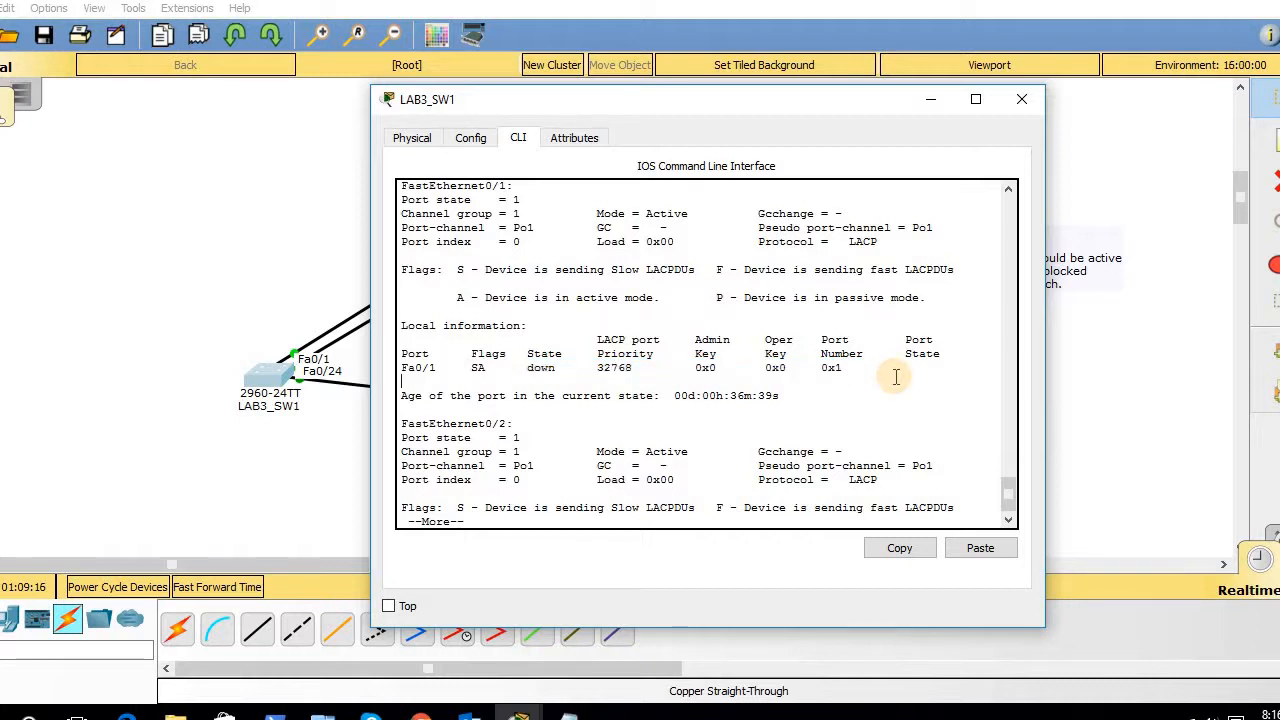
key(space)
key(Return)
key(Return)
key(Return)
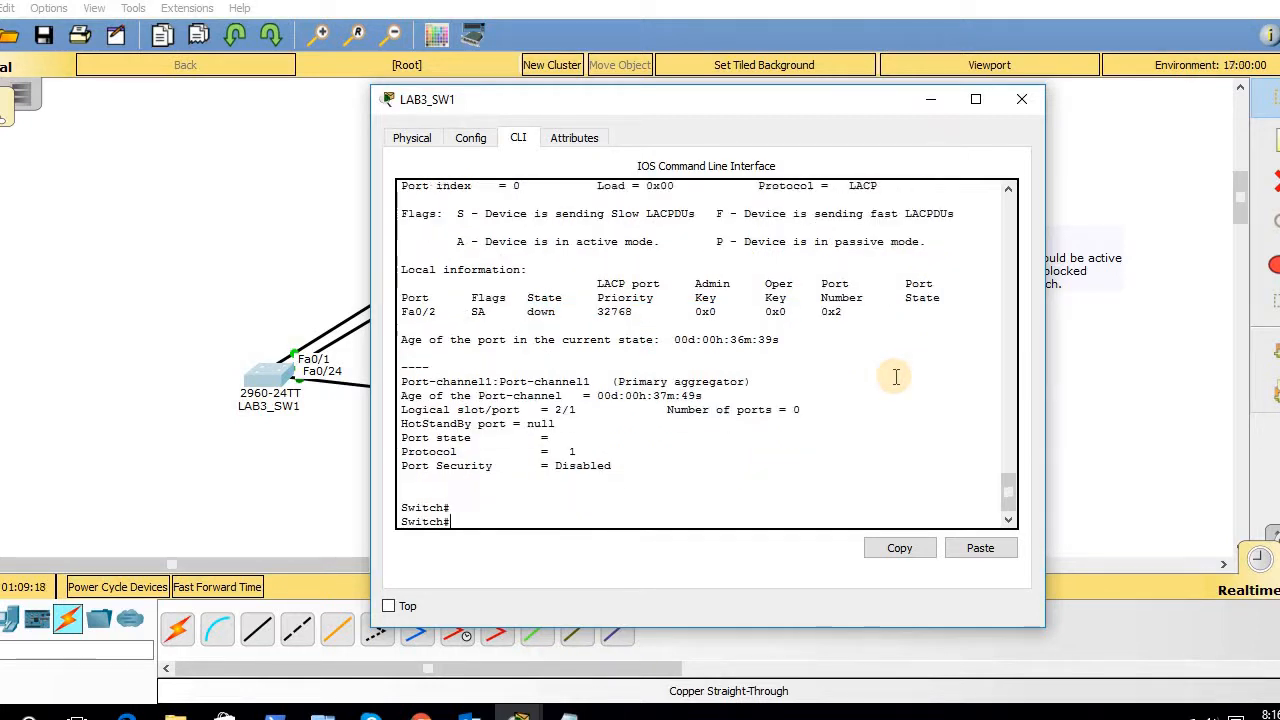
key(Return)
key(Return)
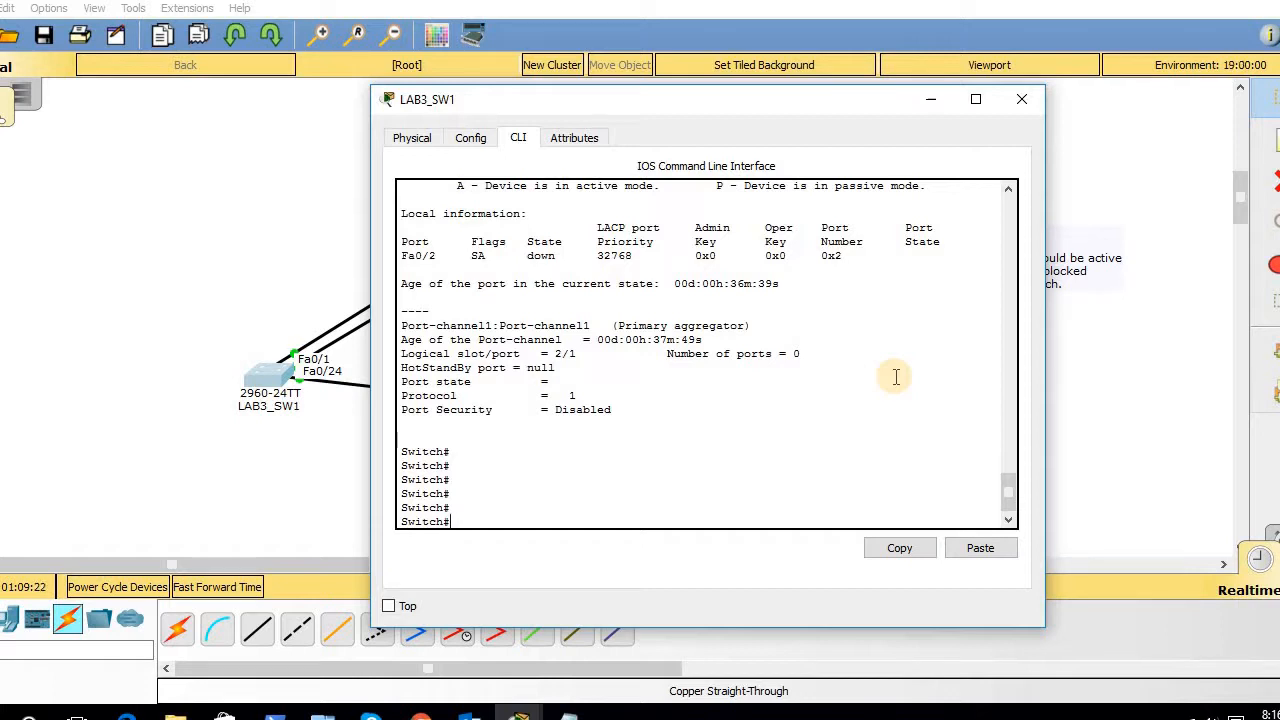
text(config t)
- Enter global configuration and select interface range FastEthernet0/1-2
key(Return)
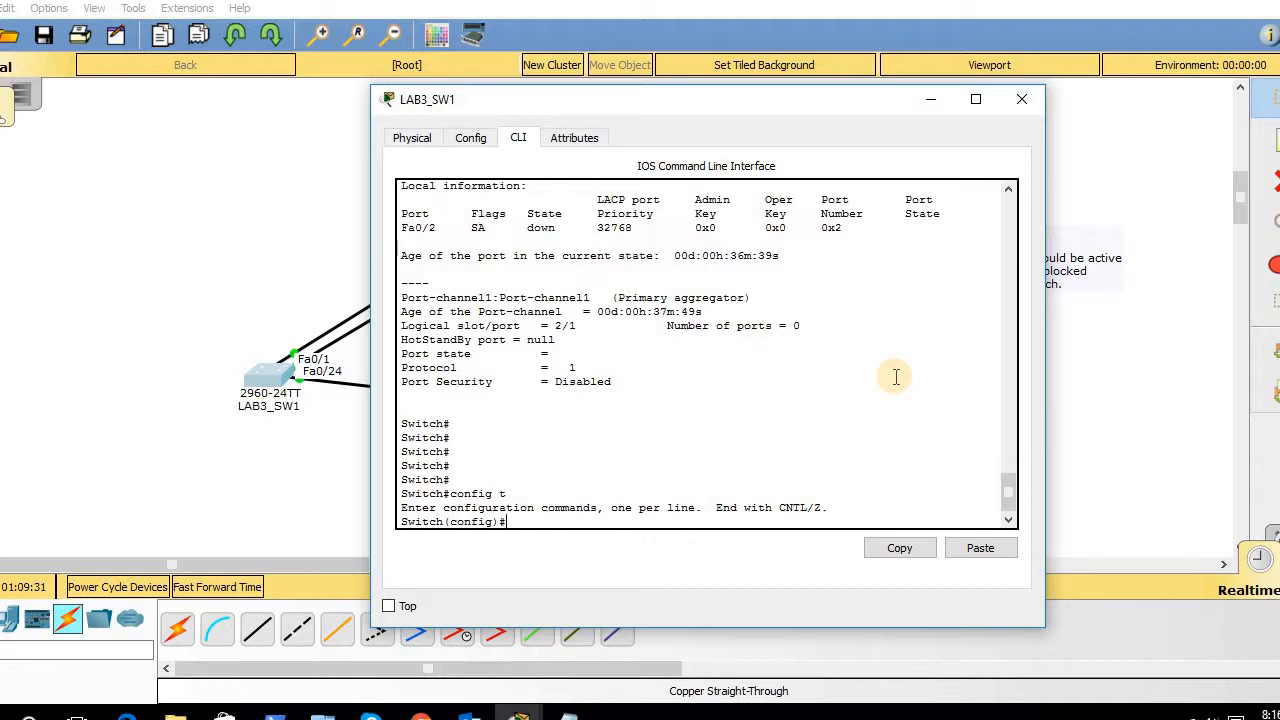
text(inter)
key(Tab)
text(ran)
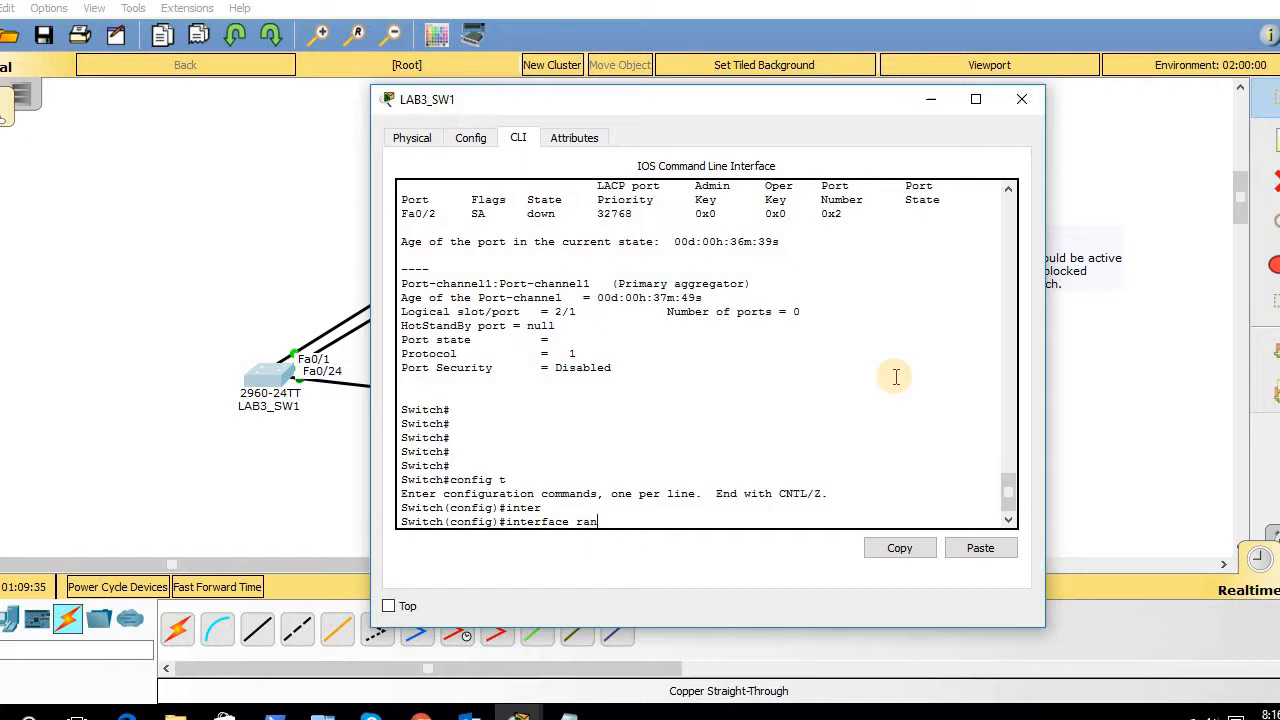
key(Tab)
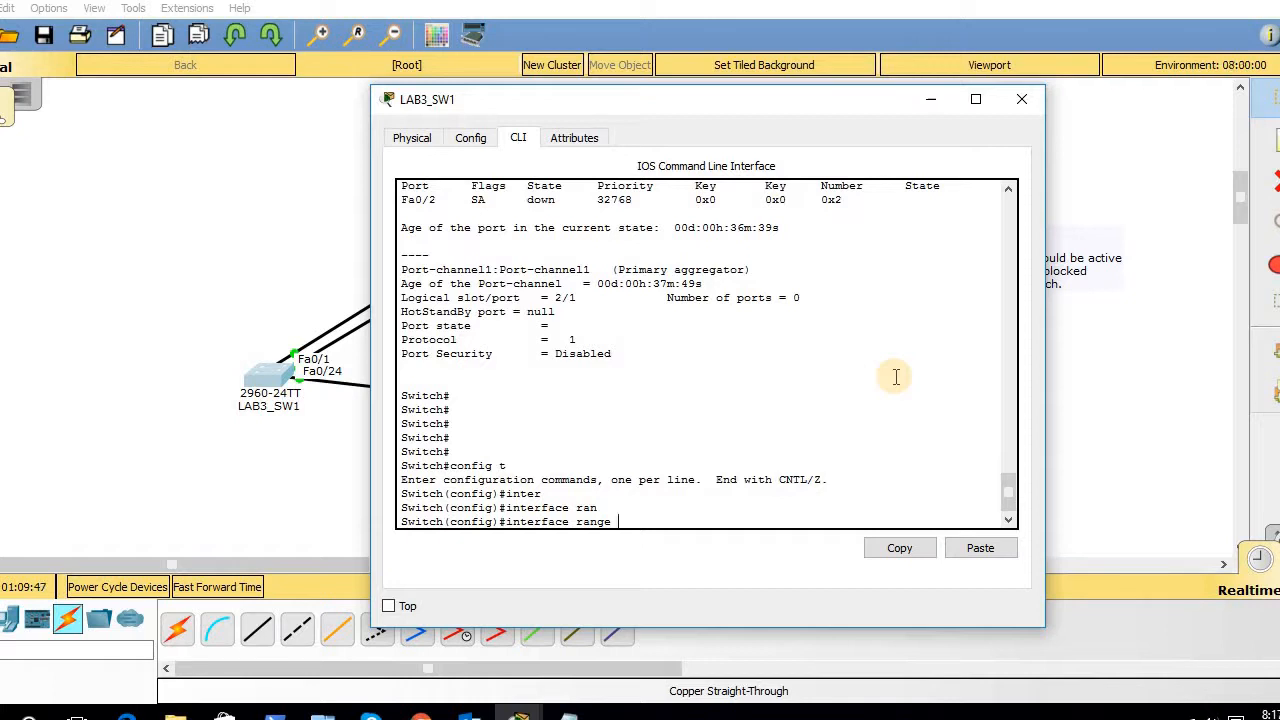
text(fas)
key(Tab)
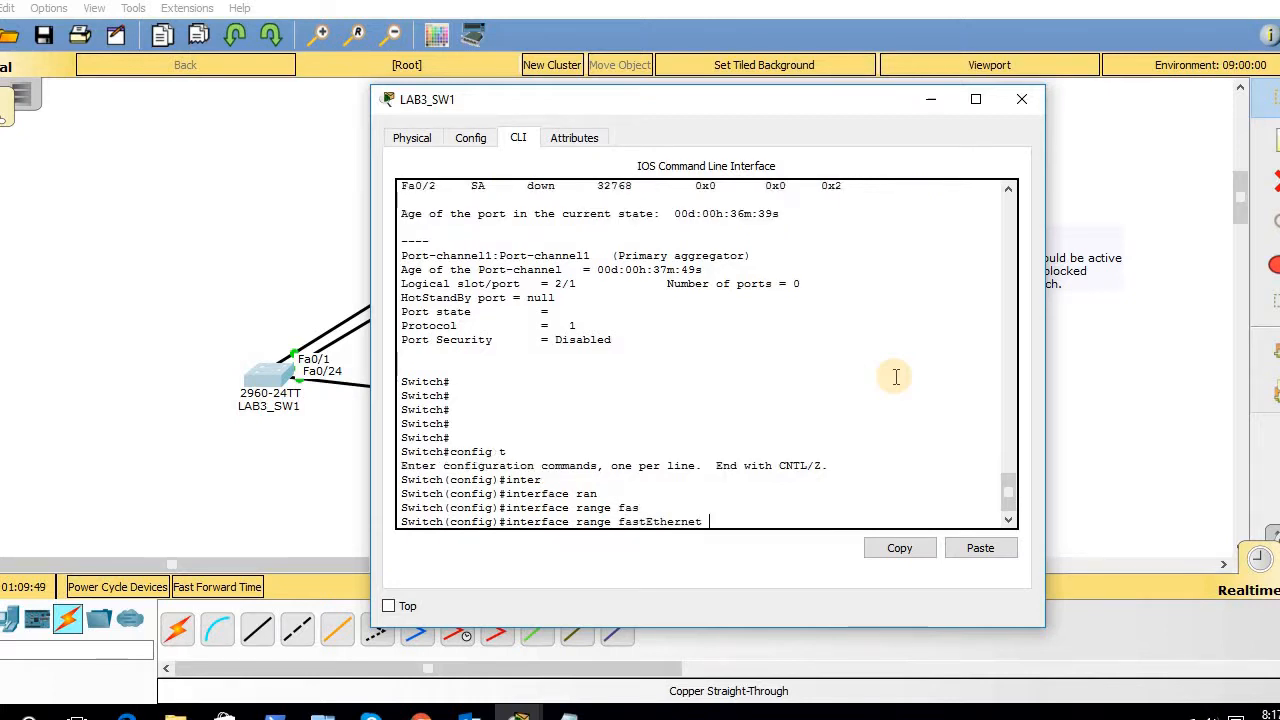
text(0/1-2)
key(Return)
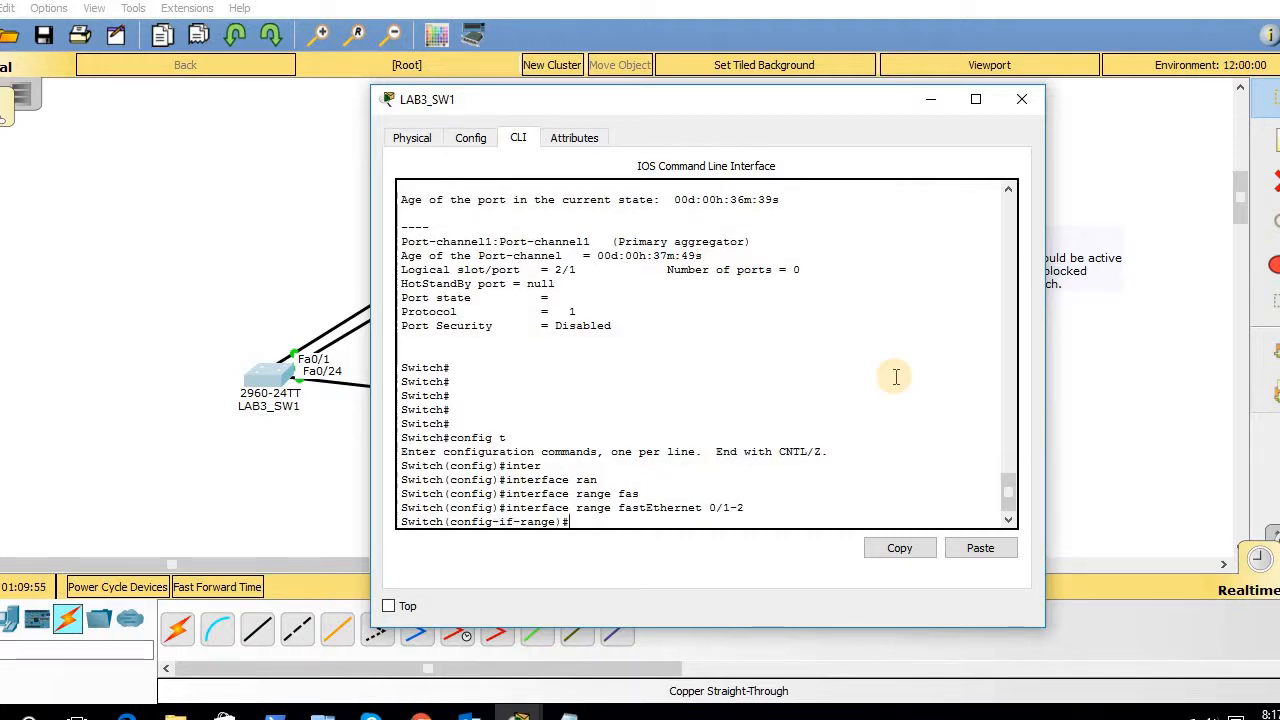
- Shut down and re-enable Fa0/1–0/2, then exit configuration mode
text(shut)
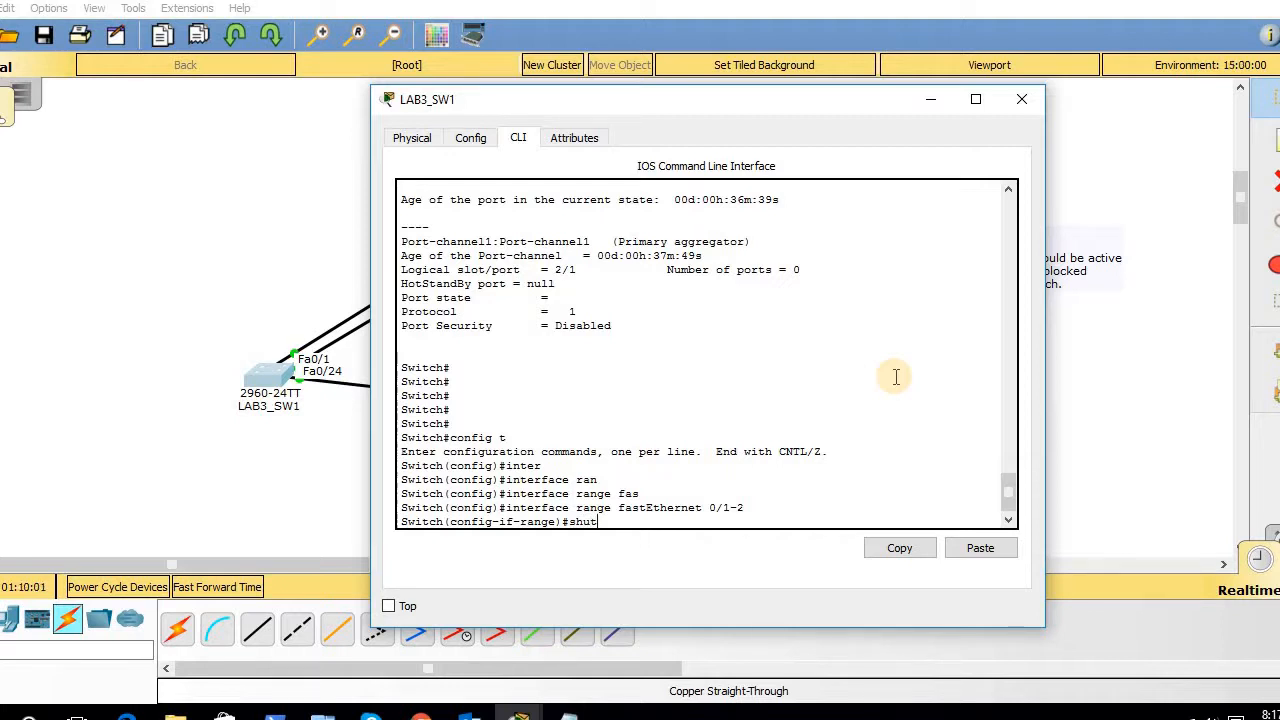
key(Return)
key(Return)
key(Return)
key(Return)
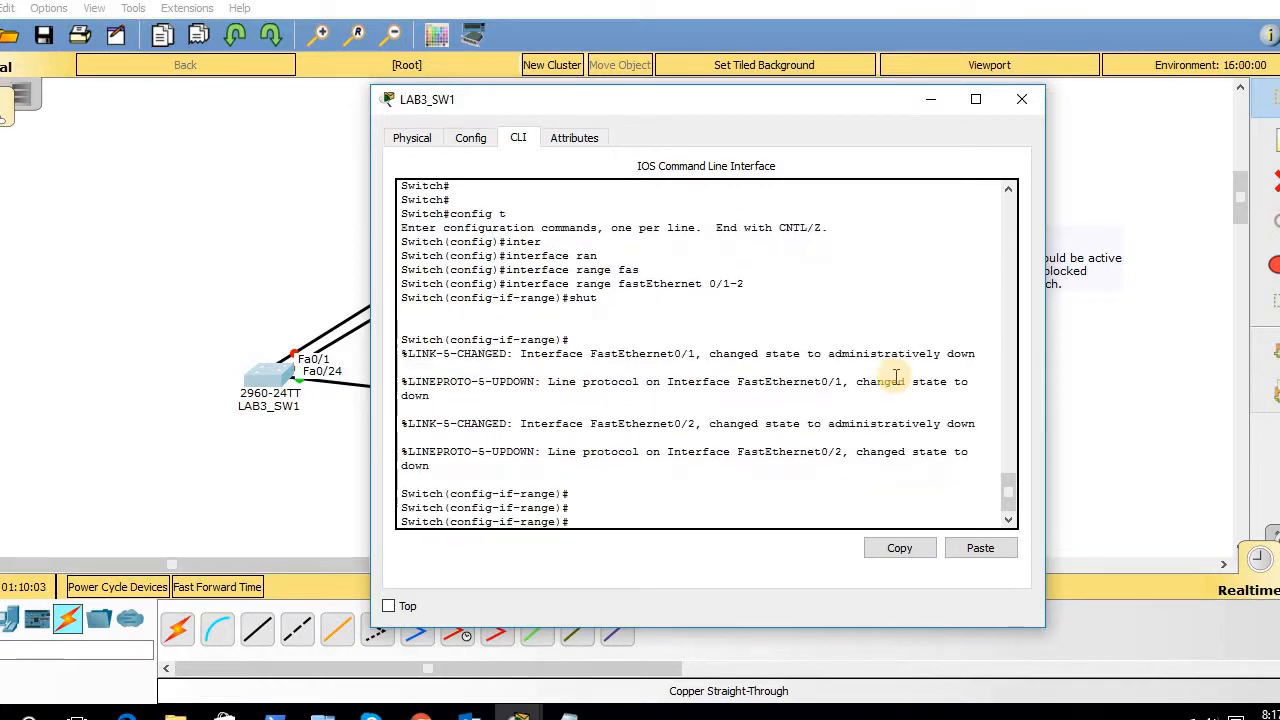
text(no shutr)
key(Return)
key(Return)
key(Return)
key(Return)
key(Return)
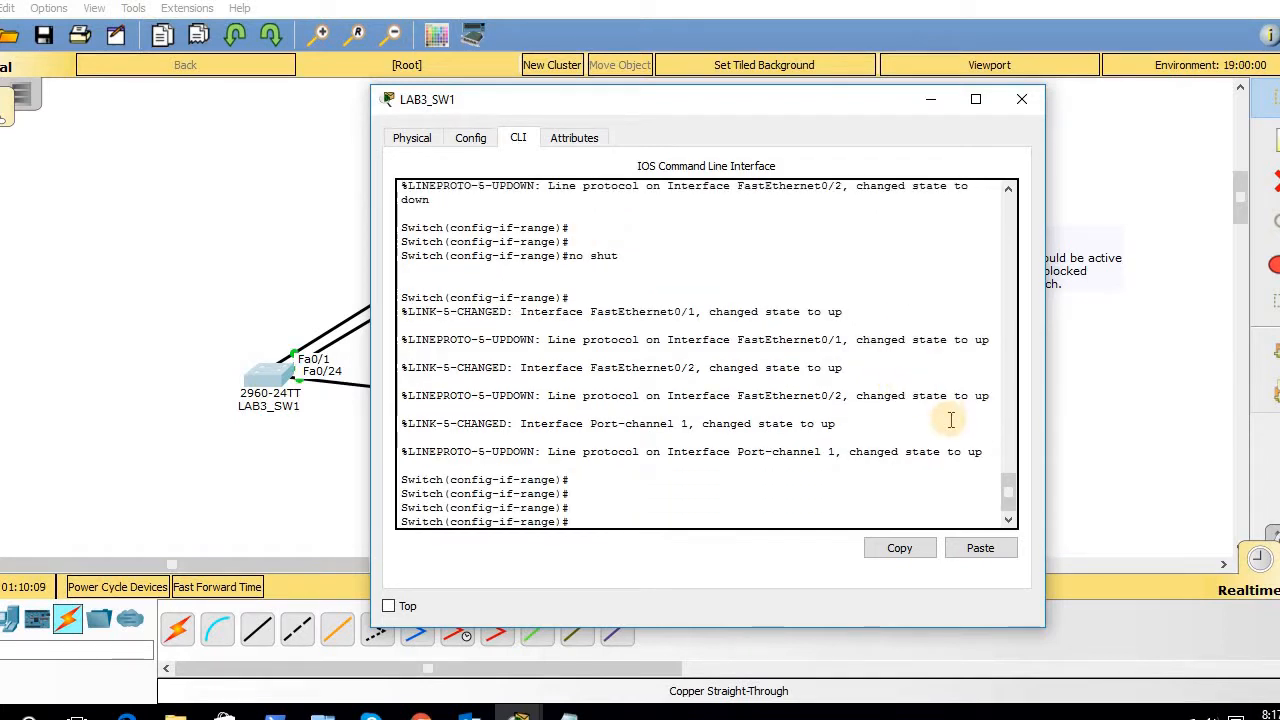
right_click(829, 421)
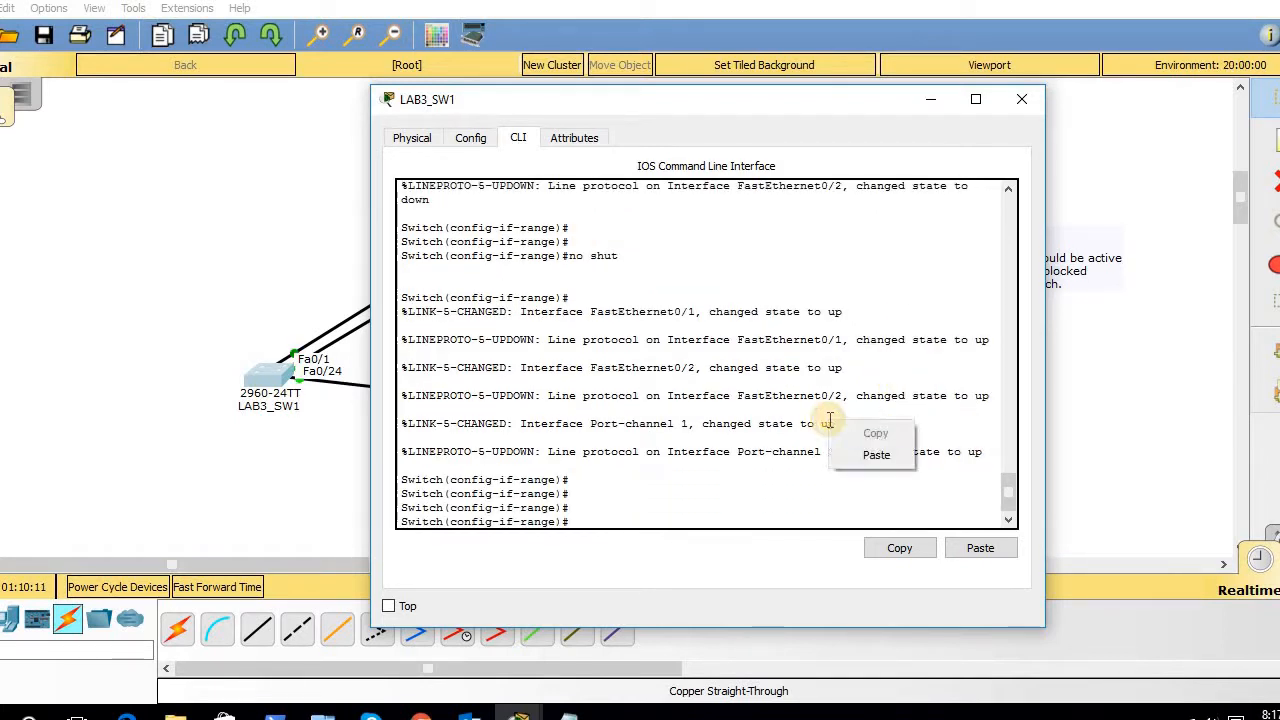
click(726, 466)
text(e)
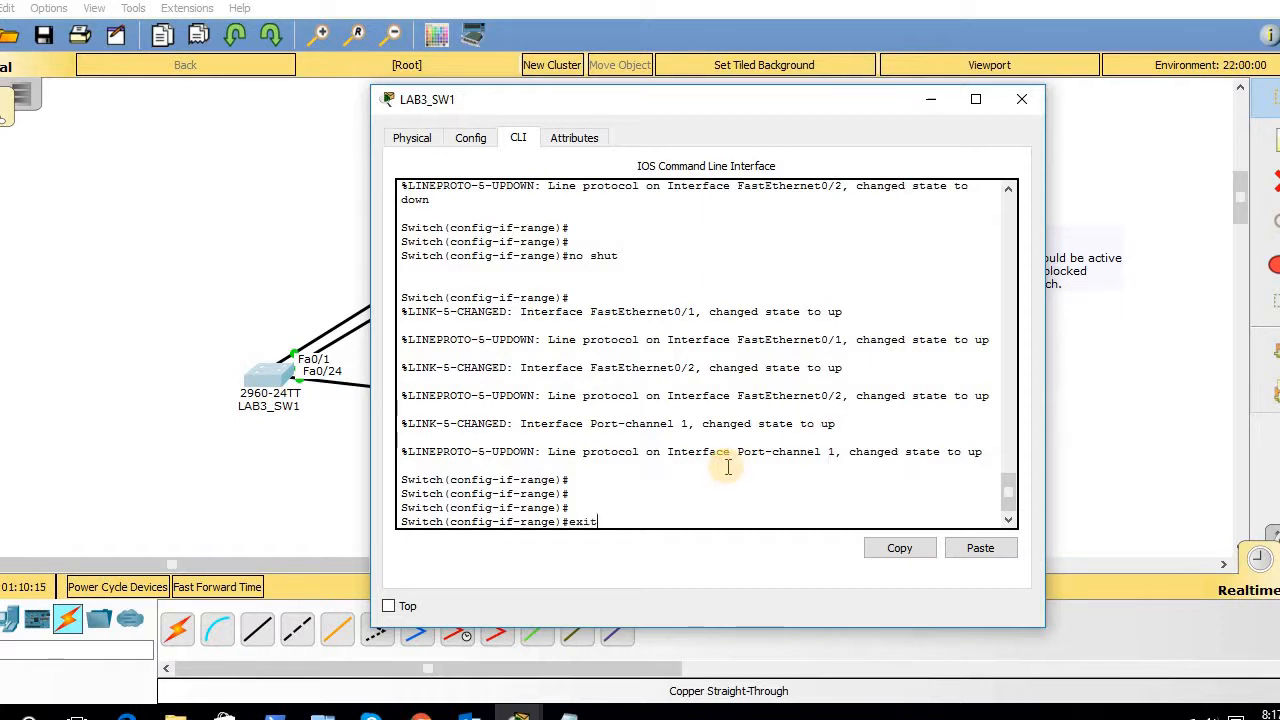
text(xit)
key(Return)
key(Return)
key(Return)
key(Return)
text(exit)
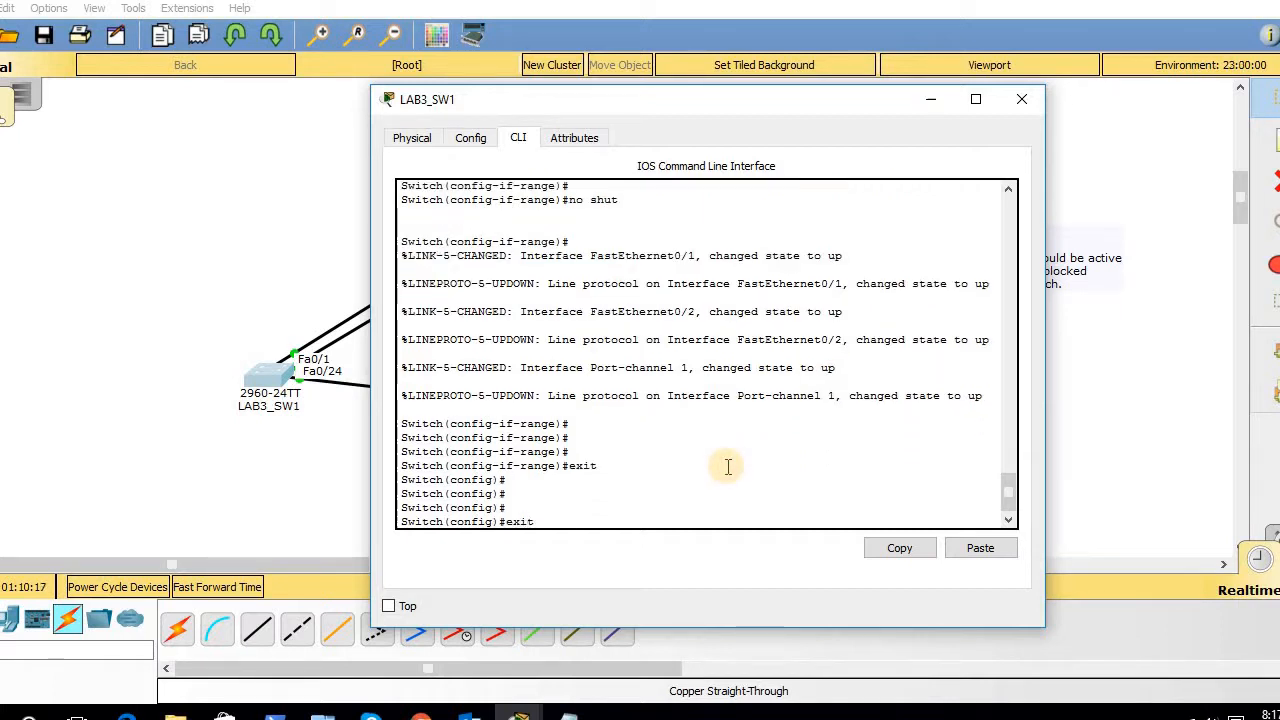
key(Return)
key(Return)
- Rerun 'show interfaces etherchannel', now showing Port-channel1 with 2 ports, Fa0/1 and Fa0/2 Active
text(sho inter etherchannel)
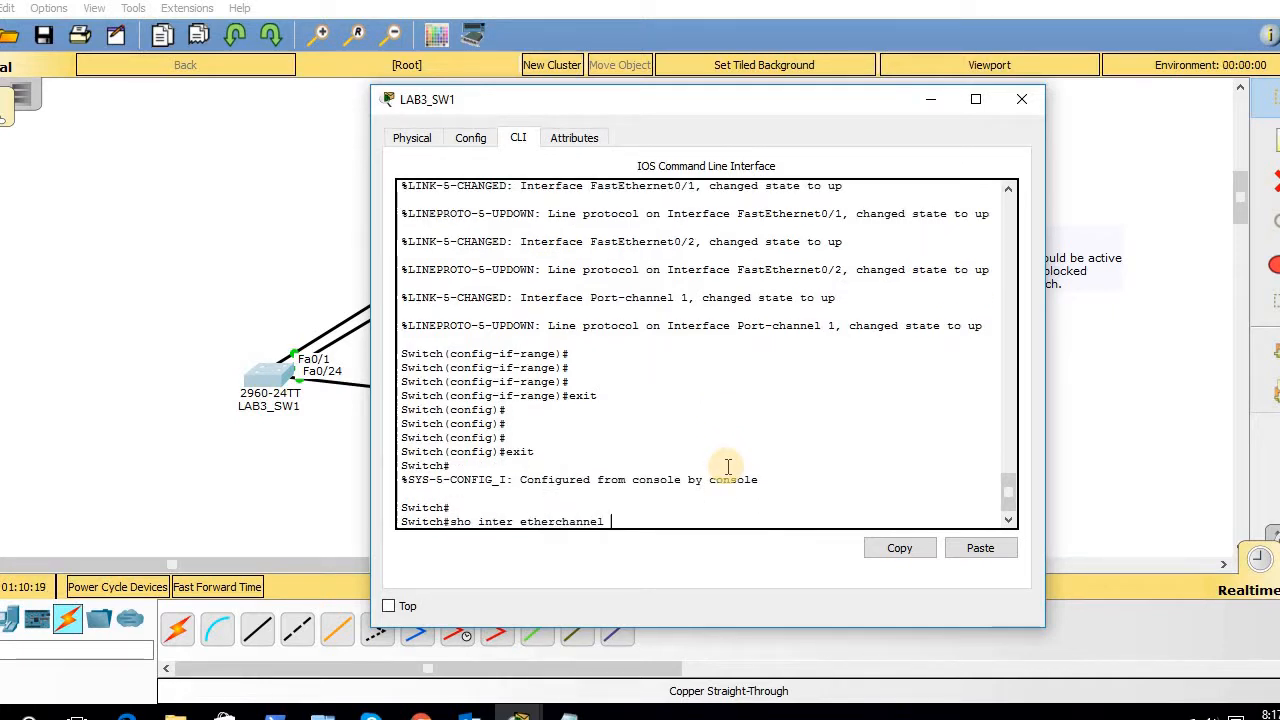
key(Up)
key(Up)
key(Up)
key(Return)
key(Return)
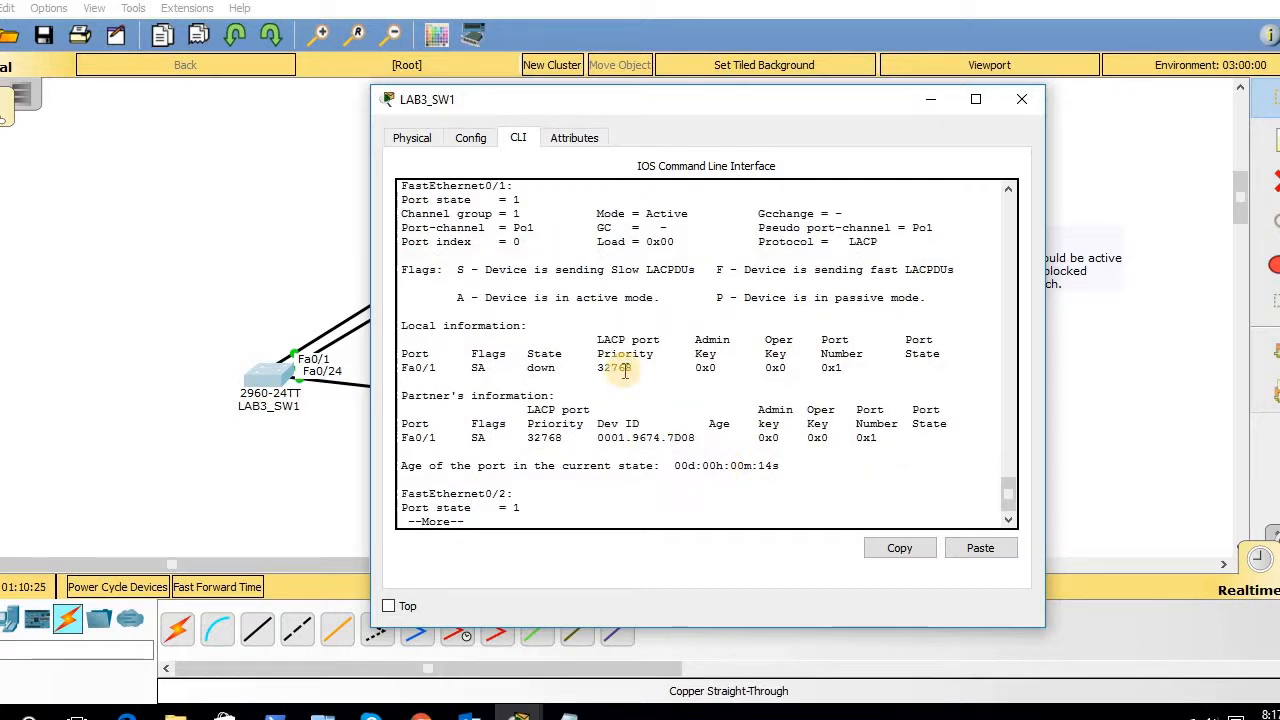
key(space)
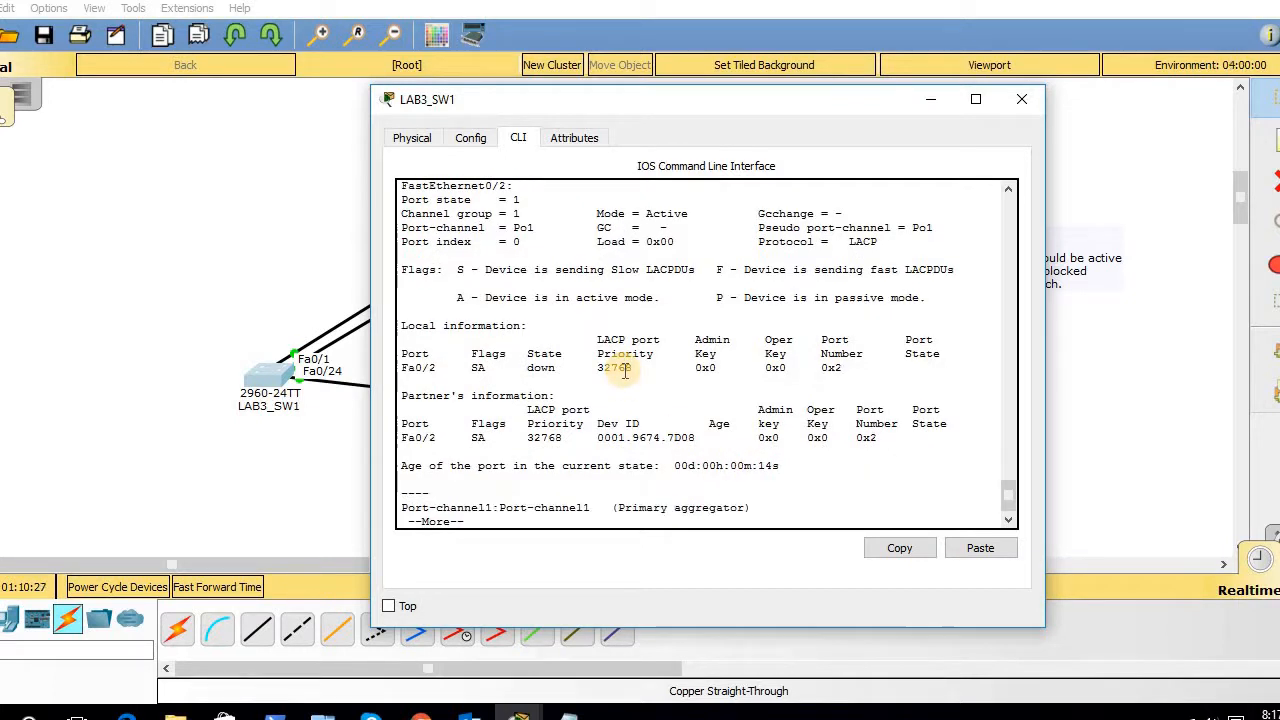
key(space)
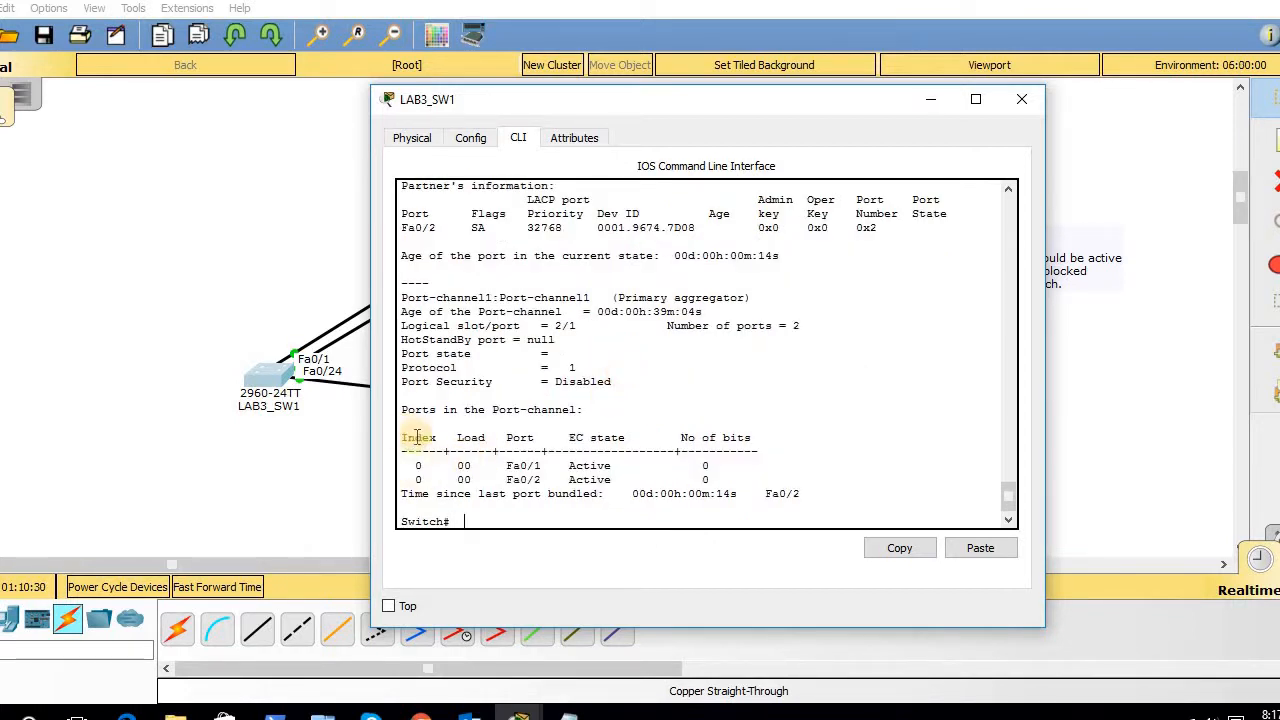
drag(417, 437, 790, 505)
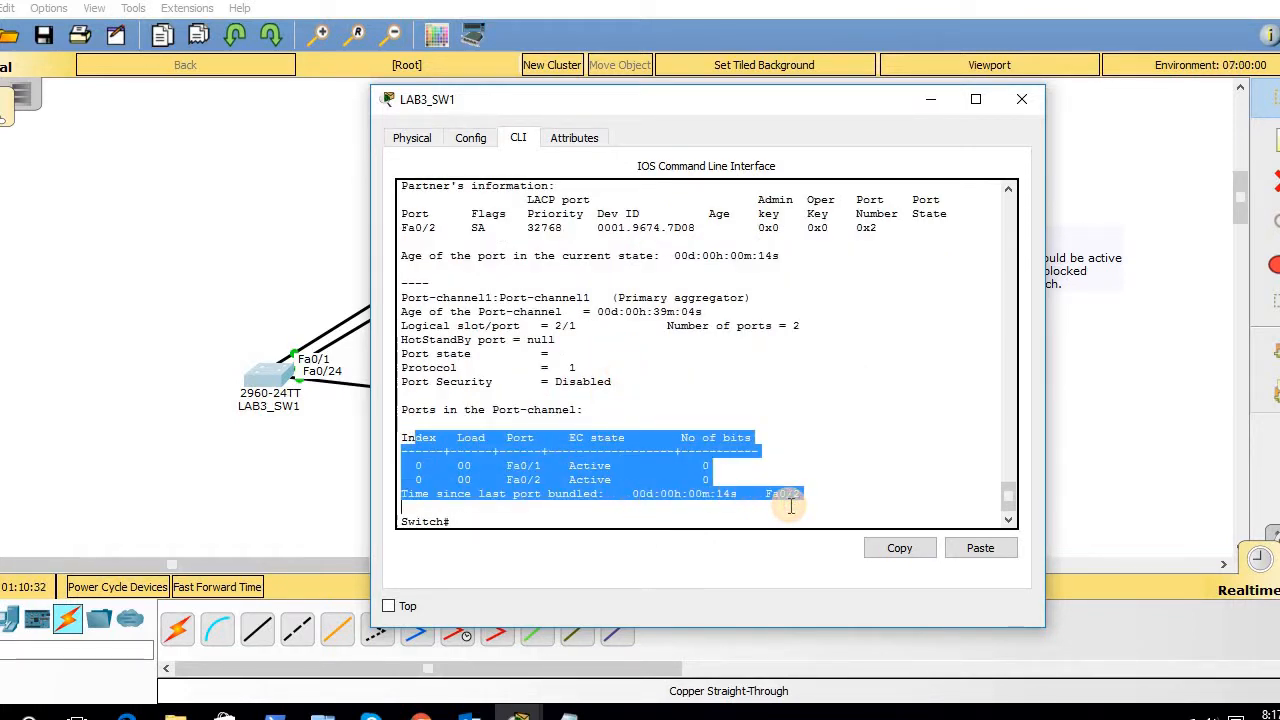
key(Return)
key(Return)
key(Return)
key(Return)
key(Return)
key(Return)
key(Return)
key(Return)
key(Return)
key(Return)
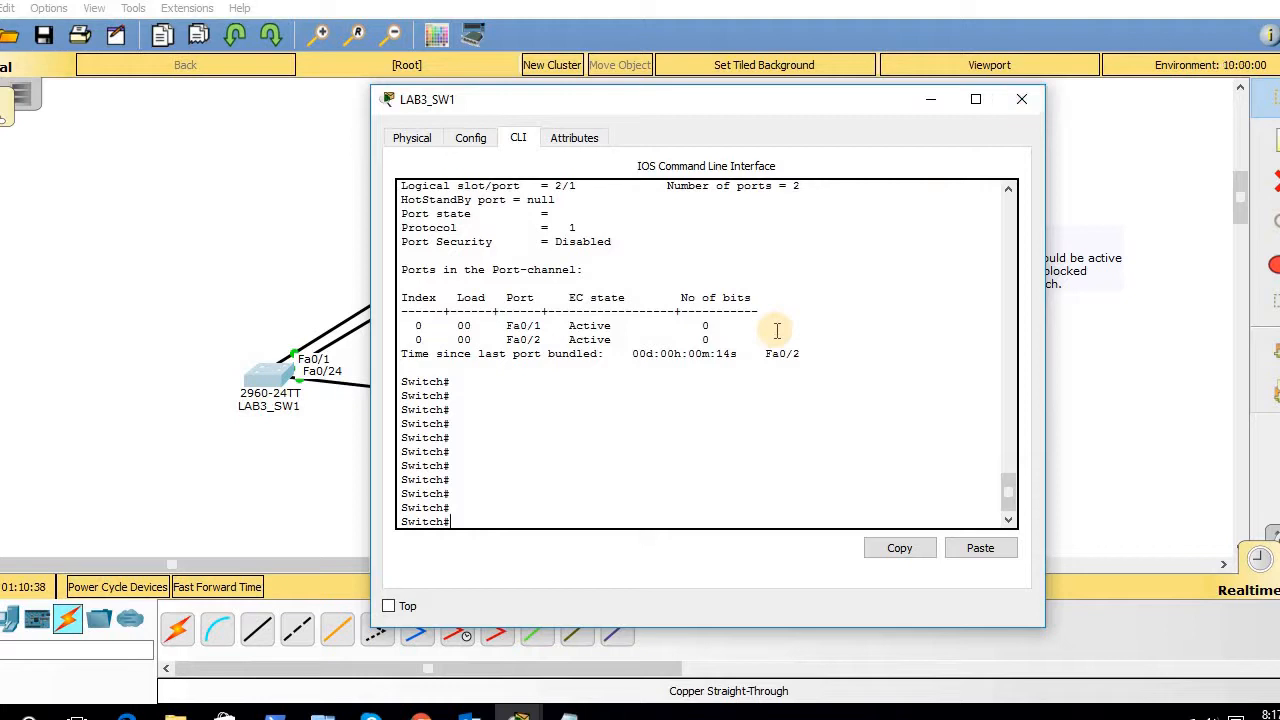
- Rerun 'show ip interface brief', confirming Port-channel 1, Fa0/1 and Fa0/2 up
key(Up)
key(Up)
key(Up)
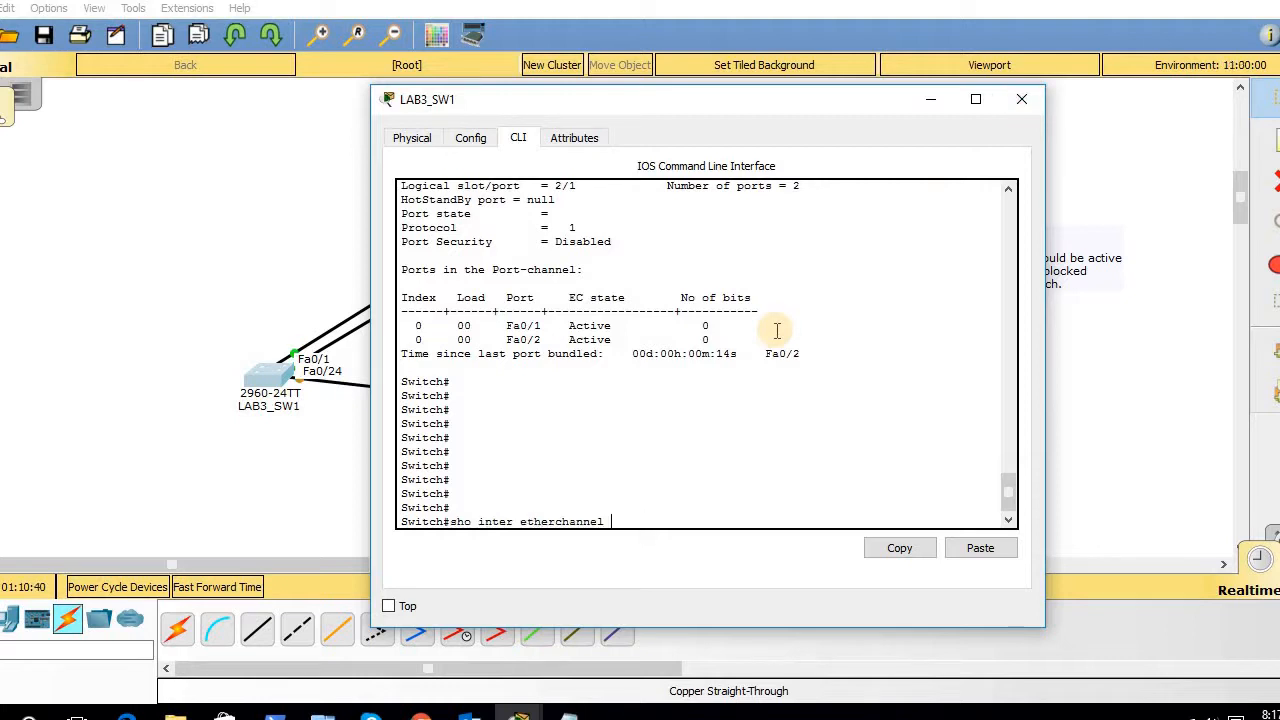
key(Up)
key(Return)
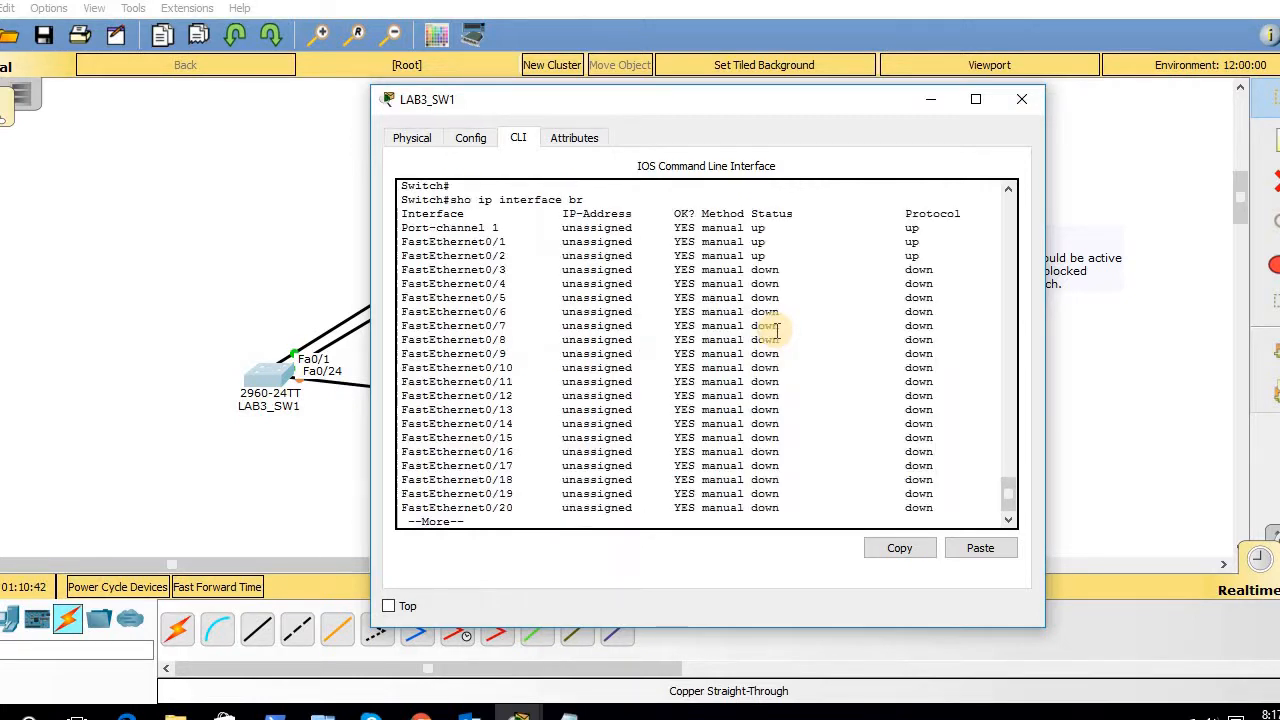
drag(443, 241, 943, 237)
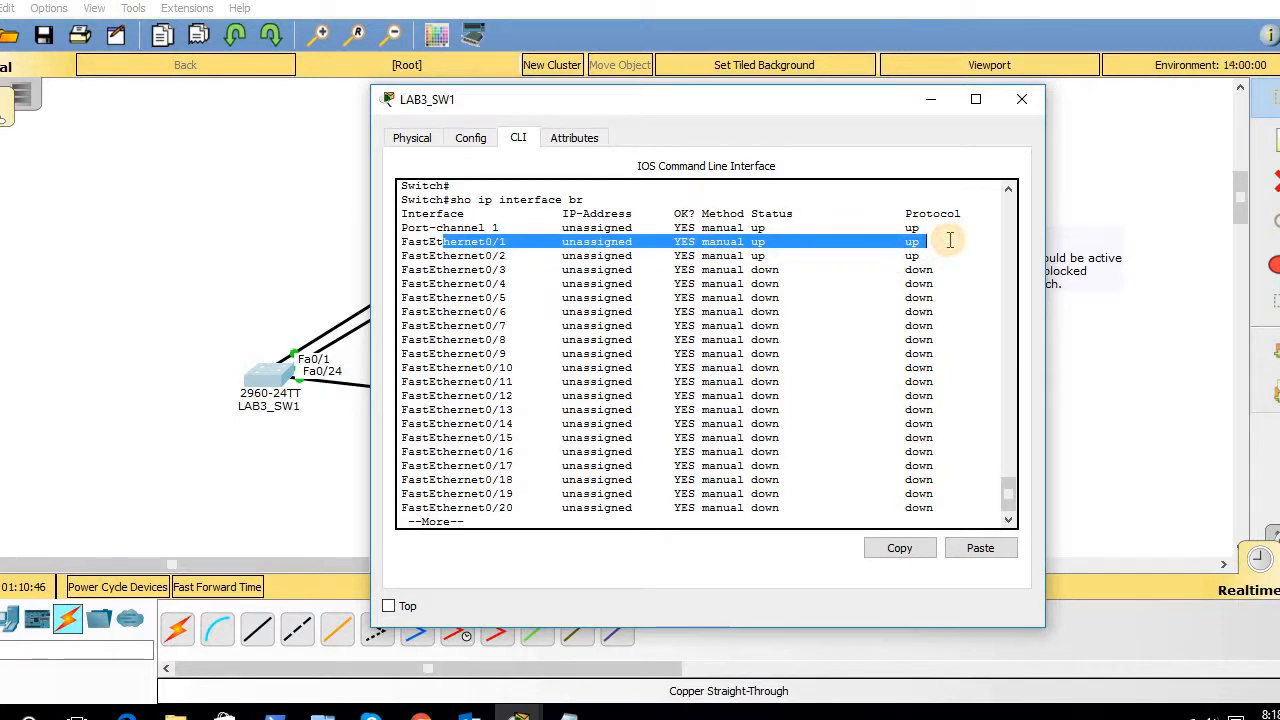
key(Return)
key(Return)
key(Return)
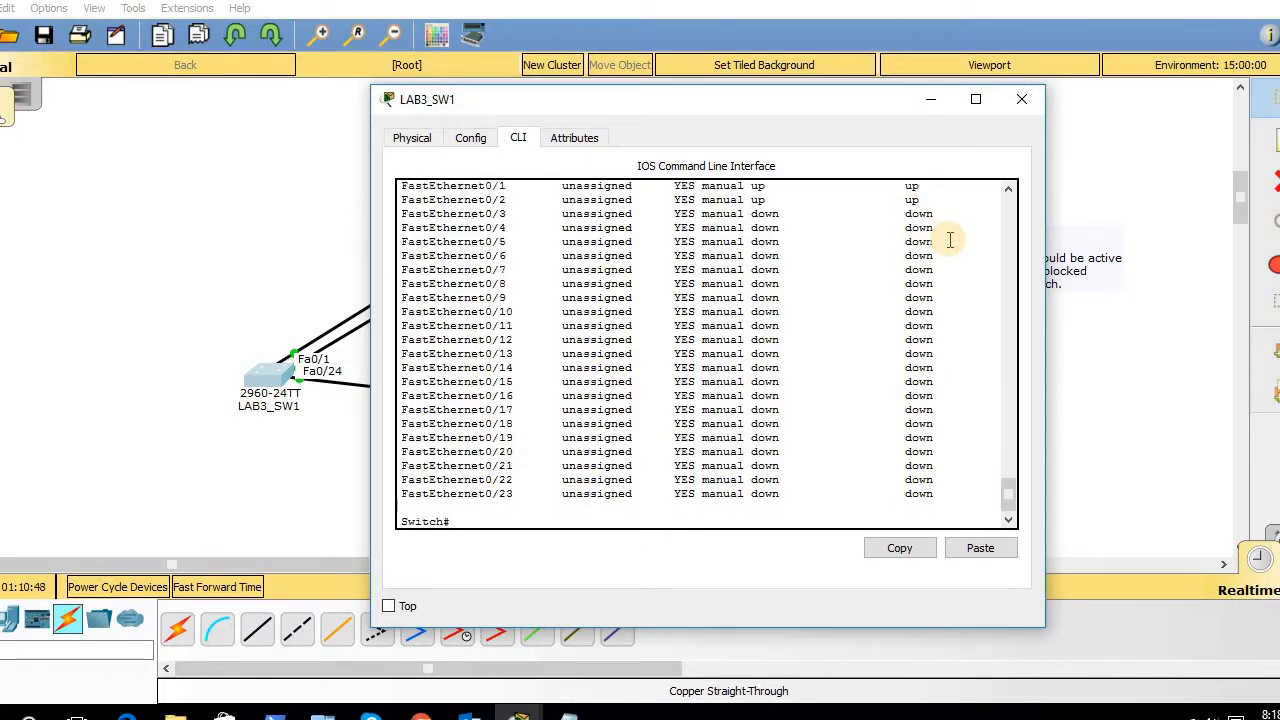
key(Return)
key(Return)
key(Return)
key(Return)
- Run 'show vtp status': Server mode in domain CCNA_LAB3
text(sho)
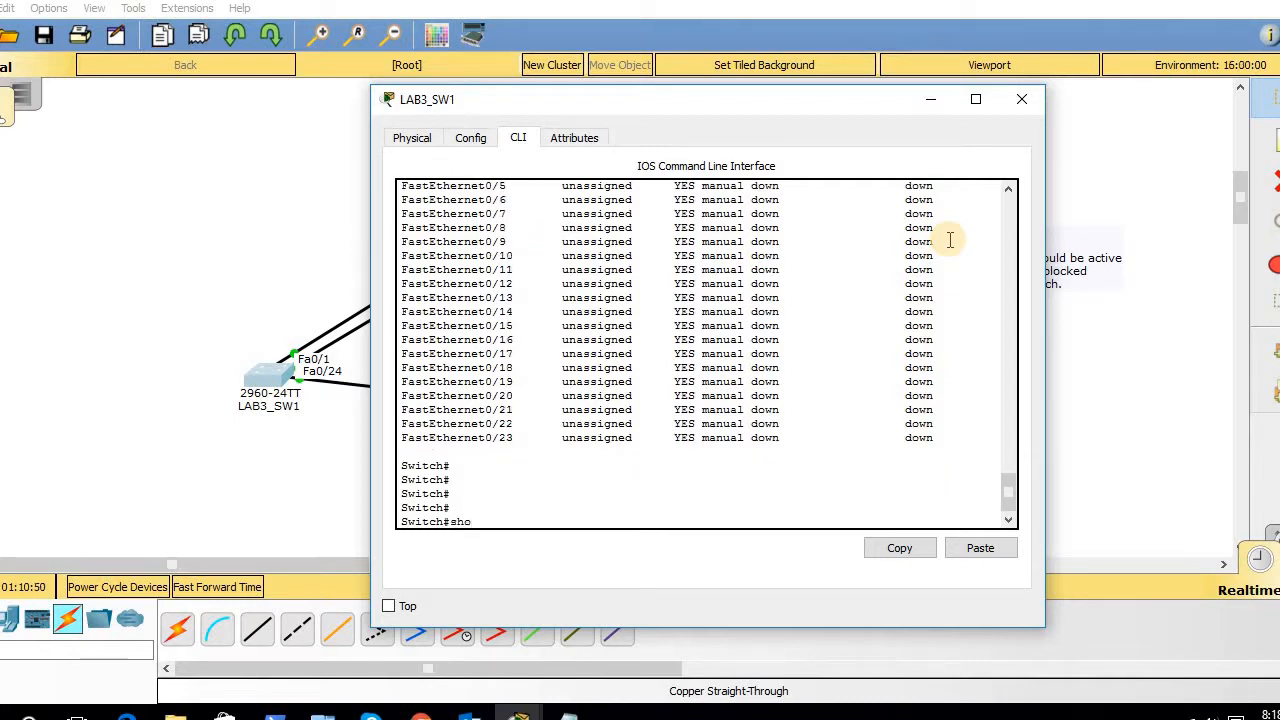
text( vtp st)
key(Tab)
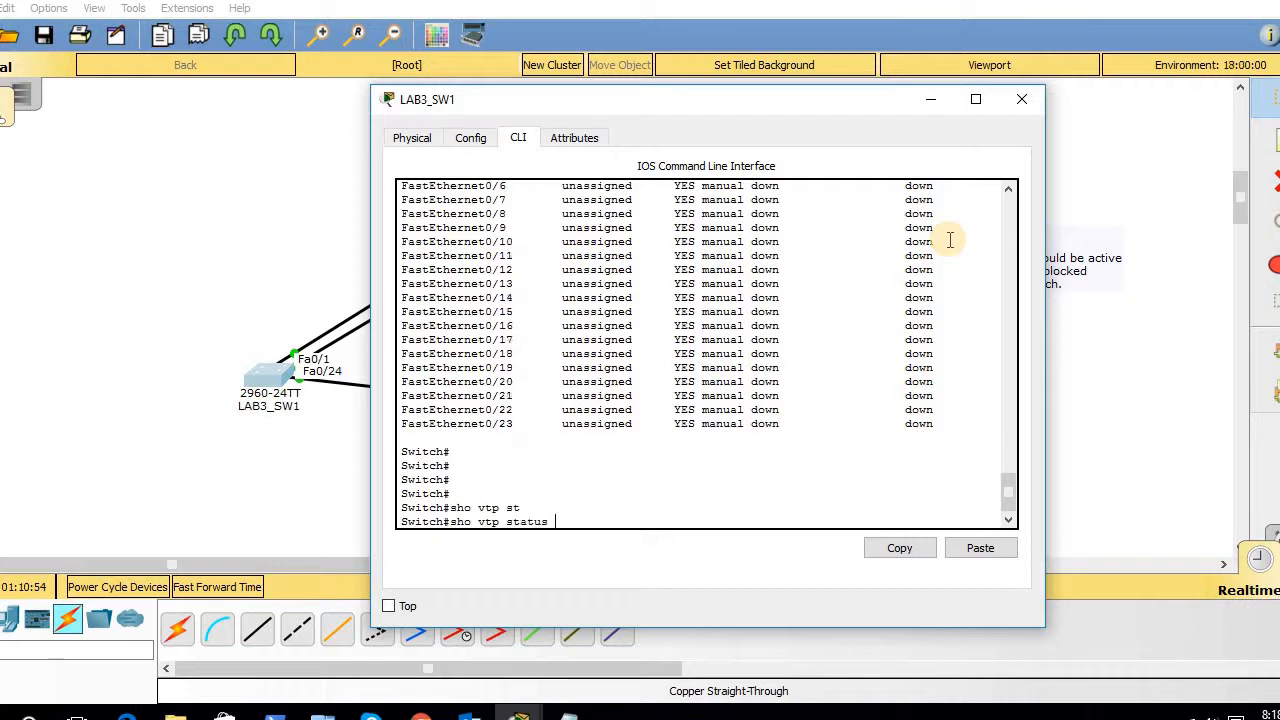
key(Return)
key(Return)
key(Return)
key(Return)
key(Return)
key(Return)
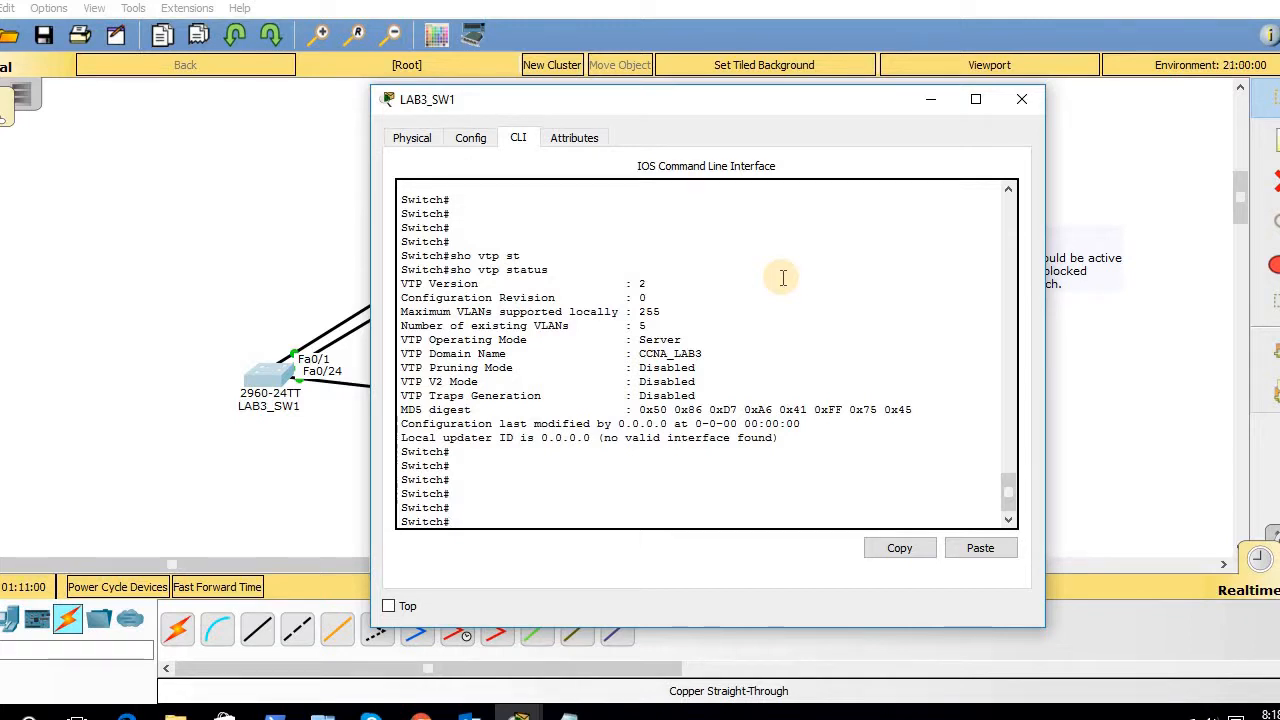
- Run 'show vlan' twice, listing only default VLANs 1 and 1002–1005
text(sh vla)
key(Tab)
key(Return)
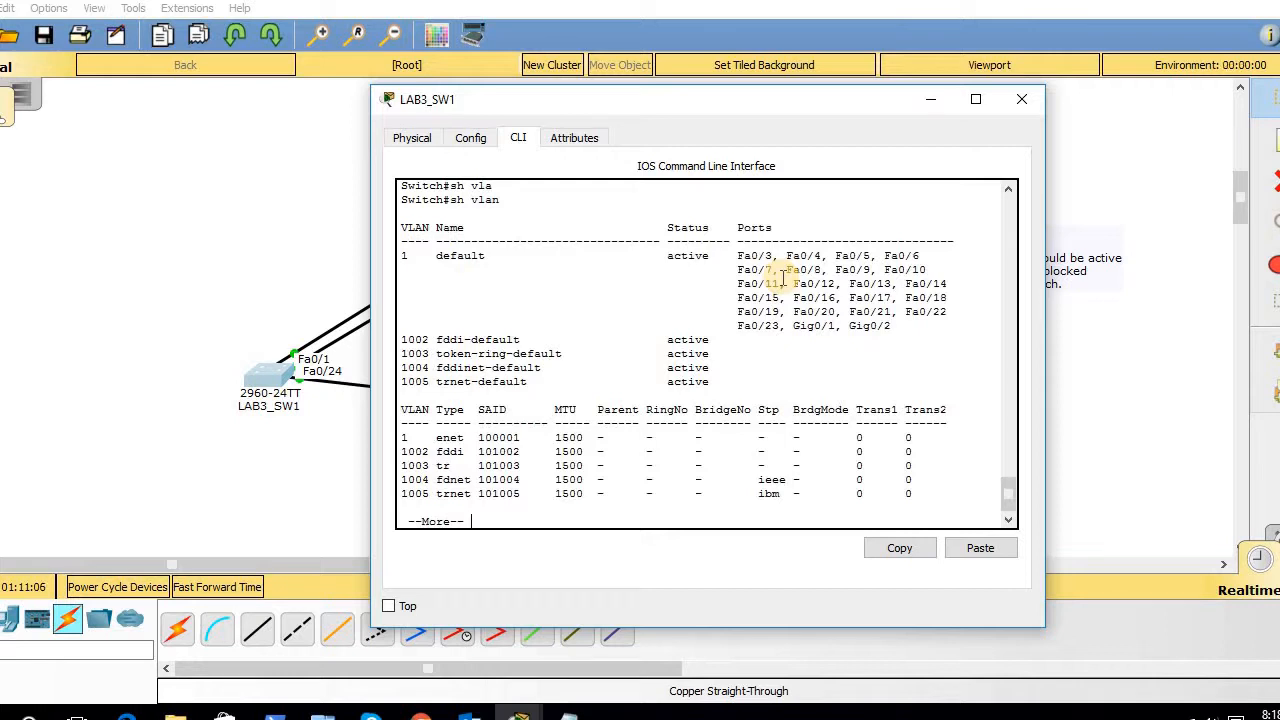
key(Return)
key(Return)
key(Return)
key(Return)
key(Return)
key(Return)
key(Return)
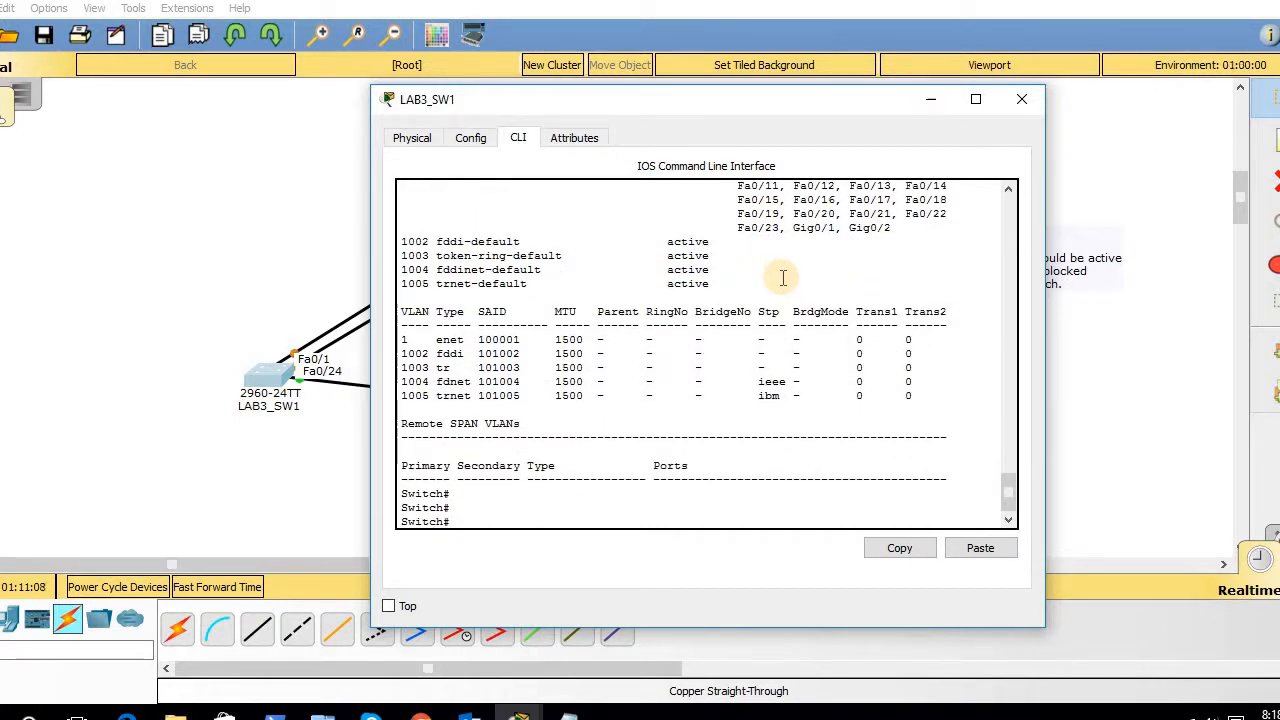
text(sh vlan)
key(Return)
key(Return)
key(Return)
key(Return)
key(Return)
key(Return)
key(Return)
key(Return)
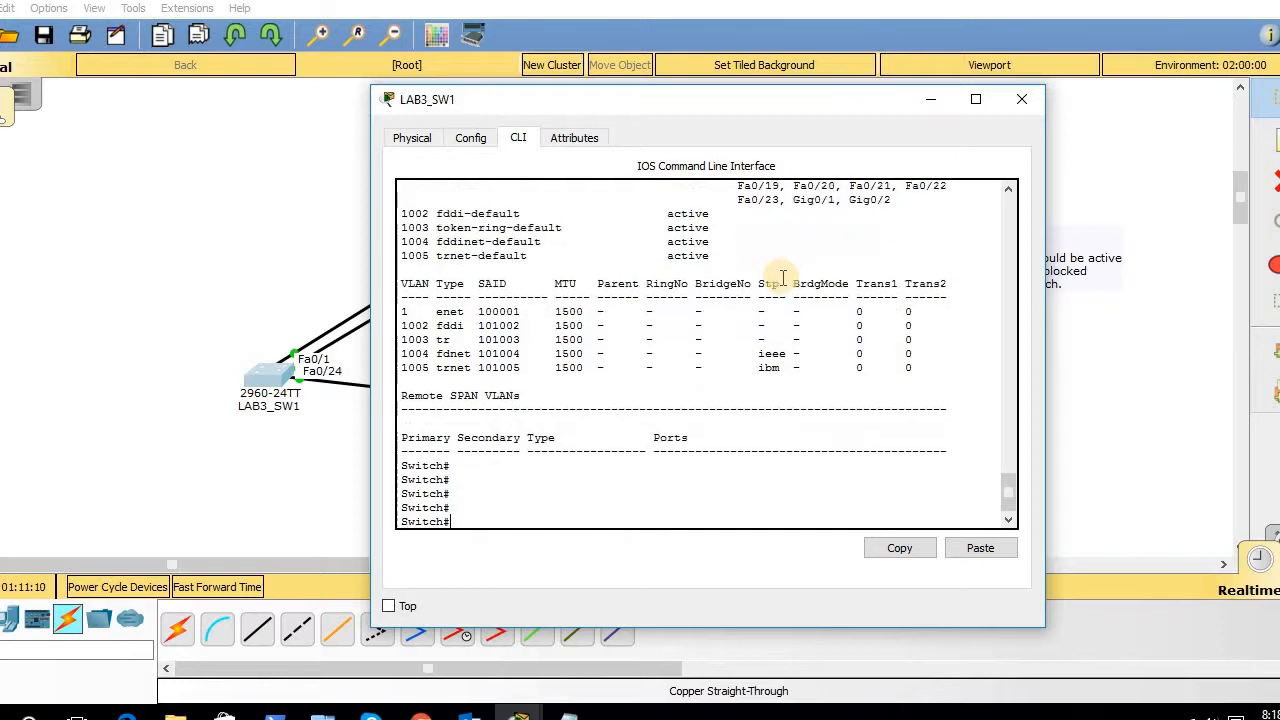
text(config t)
- Run 'show vtp password', confirming no VTP password is configured
key(BackSpace)
key(BackSpace)
key(BackSpace)
key(BackSpace)
key(BackSpace)
key(BackSpace)
key(BackSpace)
key(BackSpace)
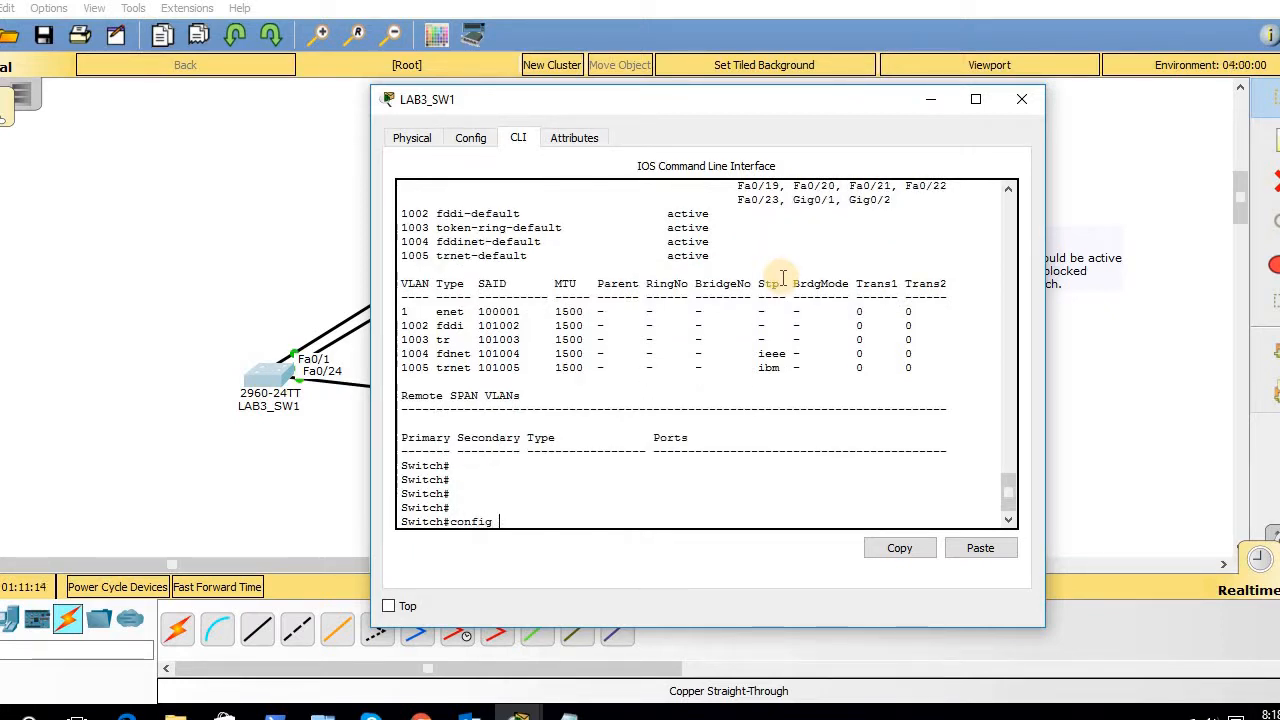
text(sho vtp pas)
key(Tab)
key(Return)
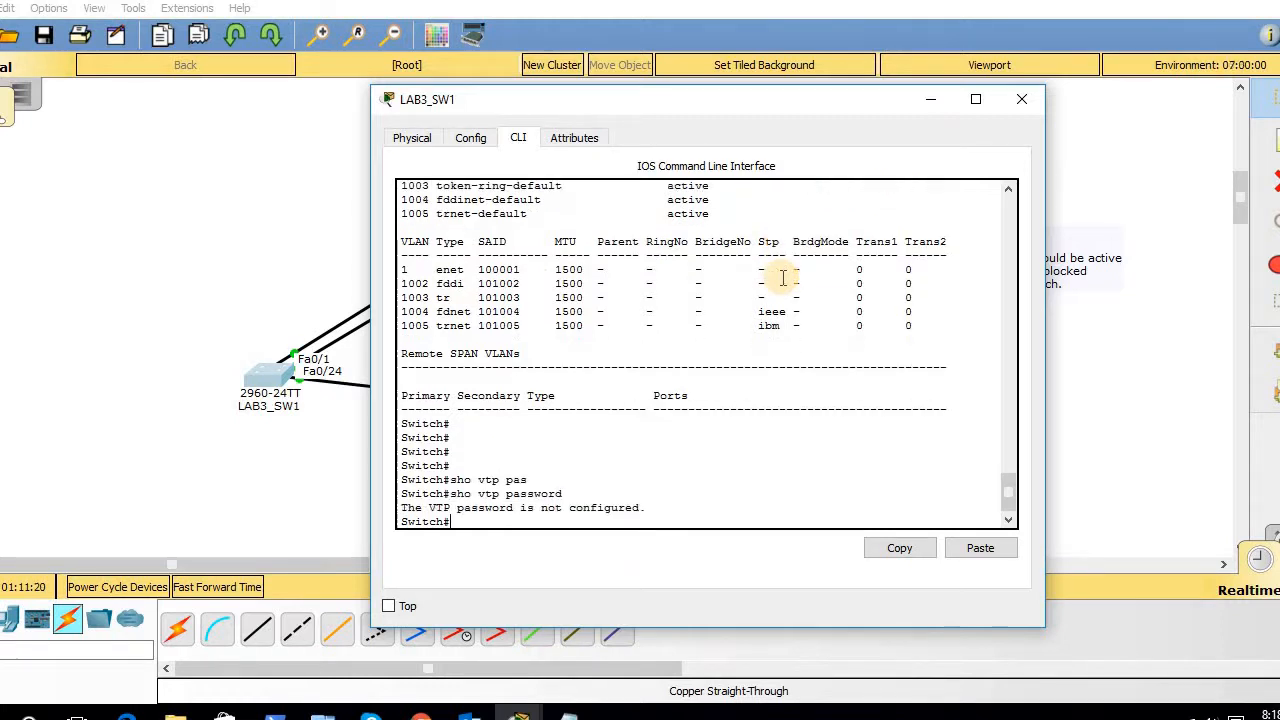
key(Return)
- Set a VTP password in global configuration and return to privileged mode
text(sh vlan)
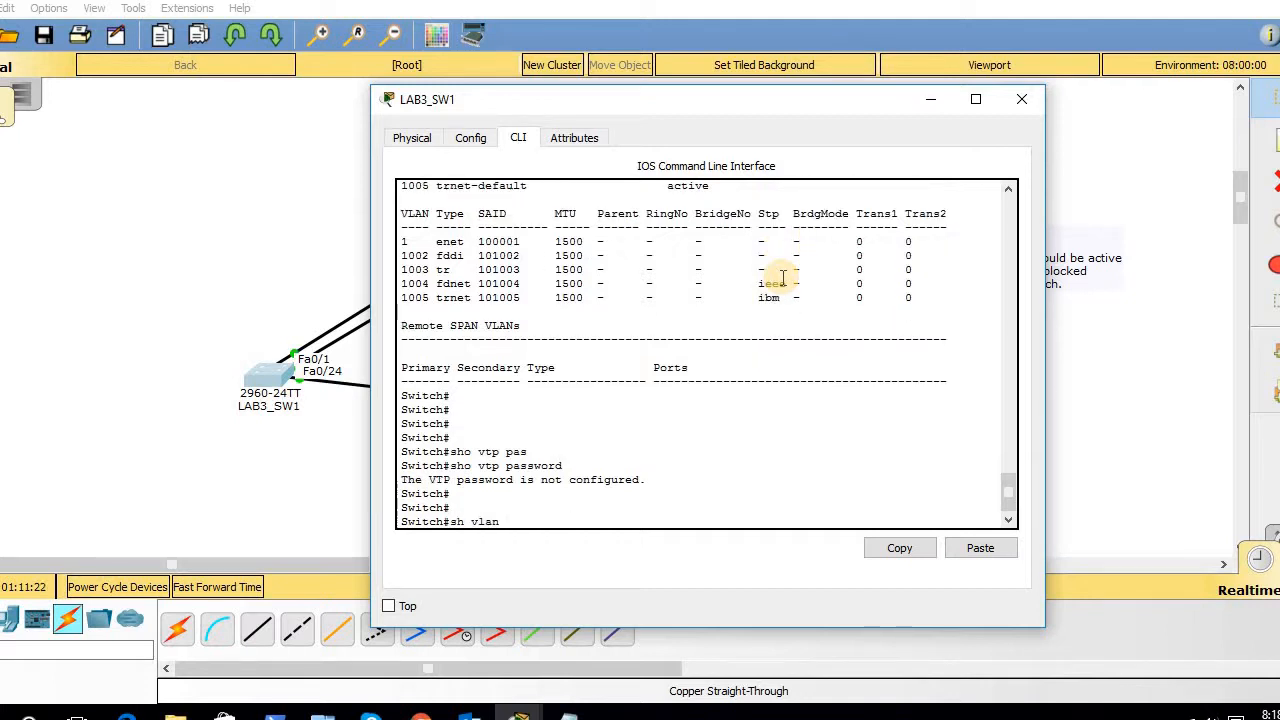
key(Up)
key(Down)
key(BackSpace)
key(BackSpace)
key(BackSpace)
key(BackSpace)
key(BackSpace)
key(BackSpace)
key(BackSpace)
key(BackSpace)
text(config t)
key(Return)
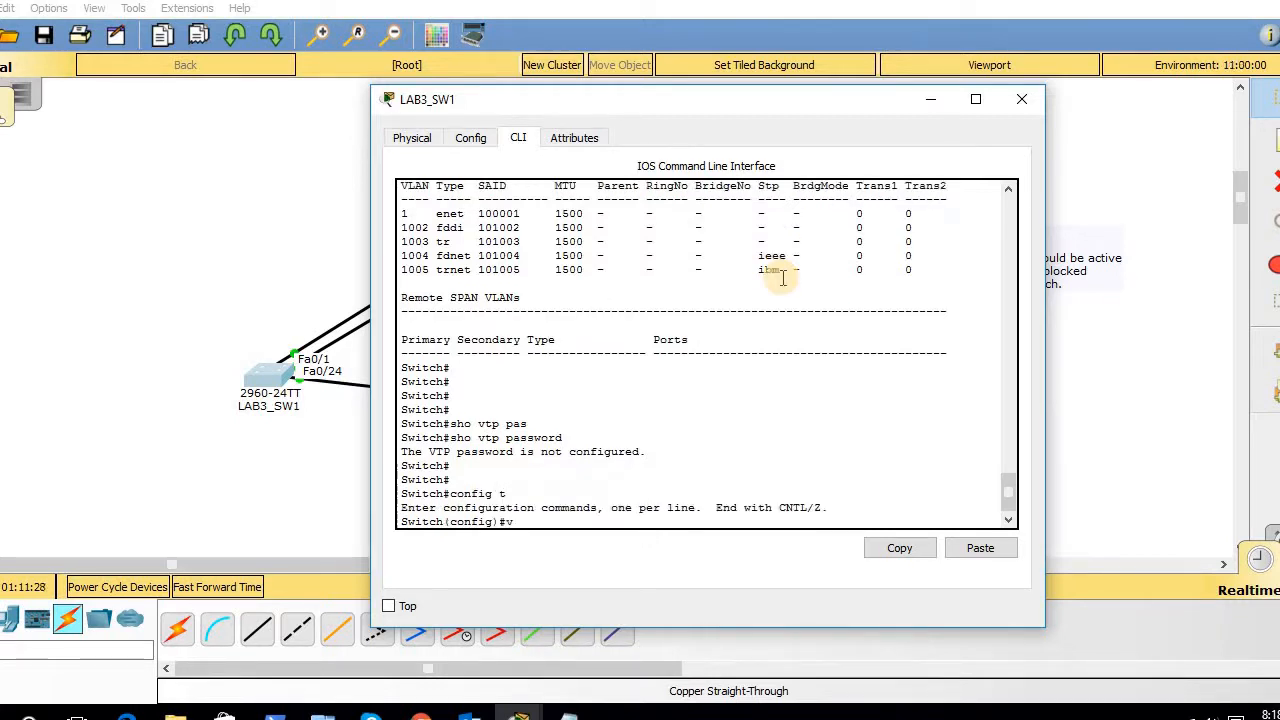
text(vtp pas)
key(Tab)
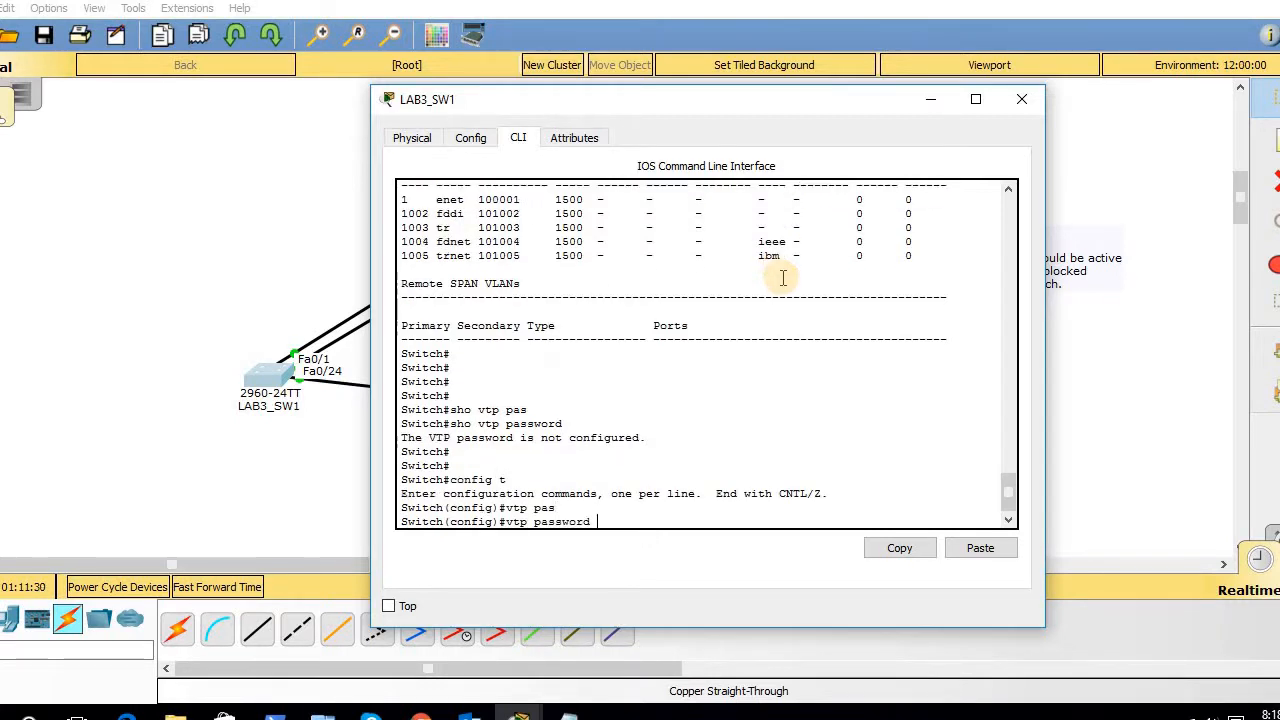
text(LAB3)
key(Return)
key(Return)
key(Return)
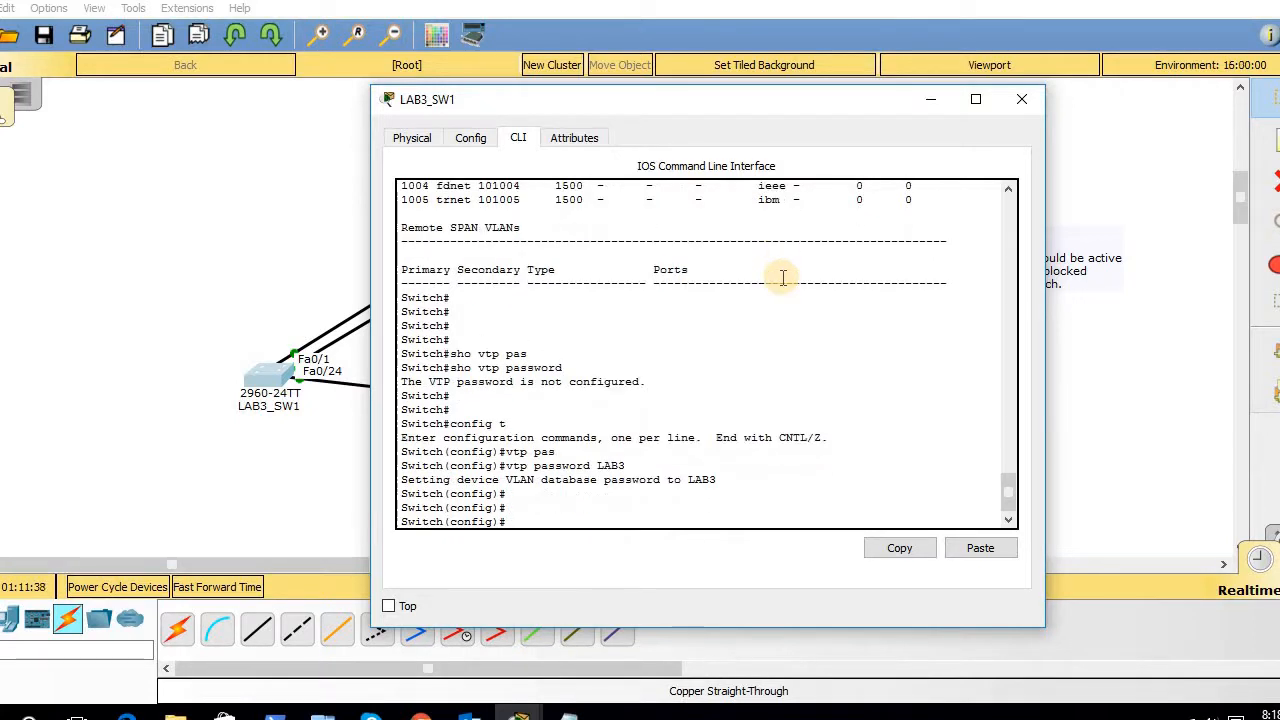
key(Return)
key(Return)
text(exit)
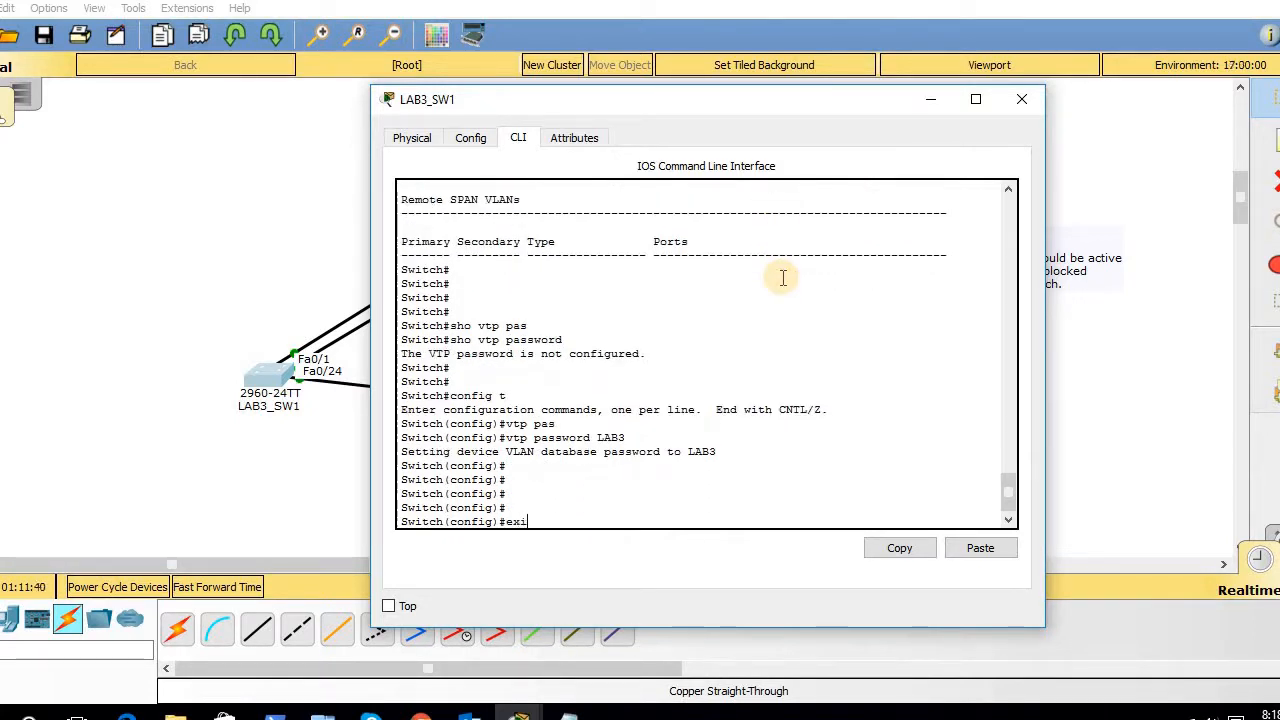
key(Return)
key(Return)
key(Return)
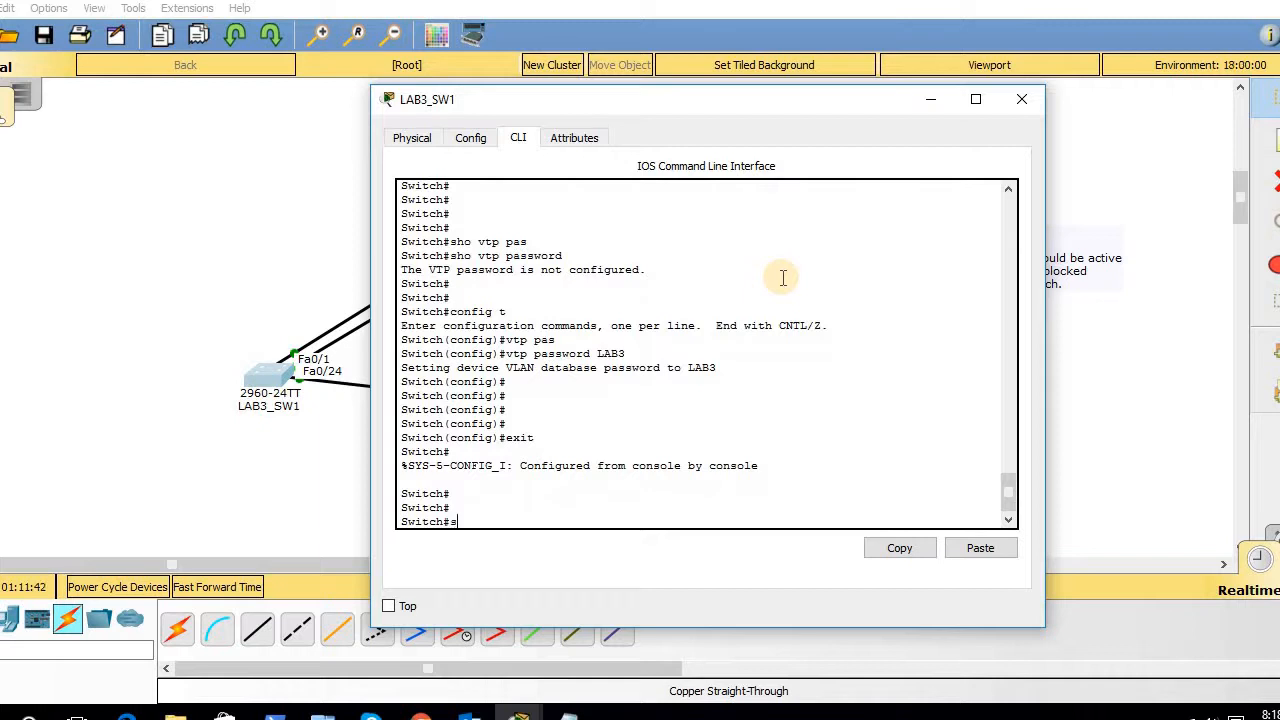
text(ho vla)
- Rerun 'show vlan' (still only default VLANs) and move the LAB3_SW1 console to the lower right
key(Tab)
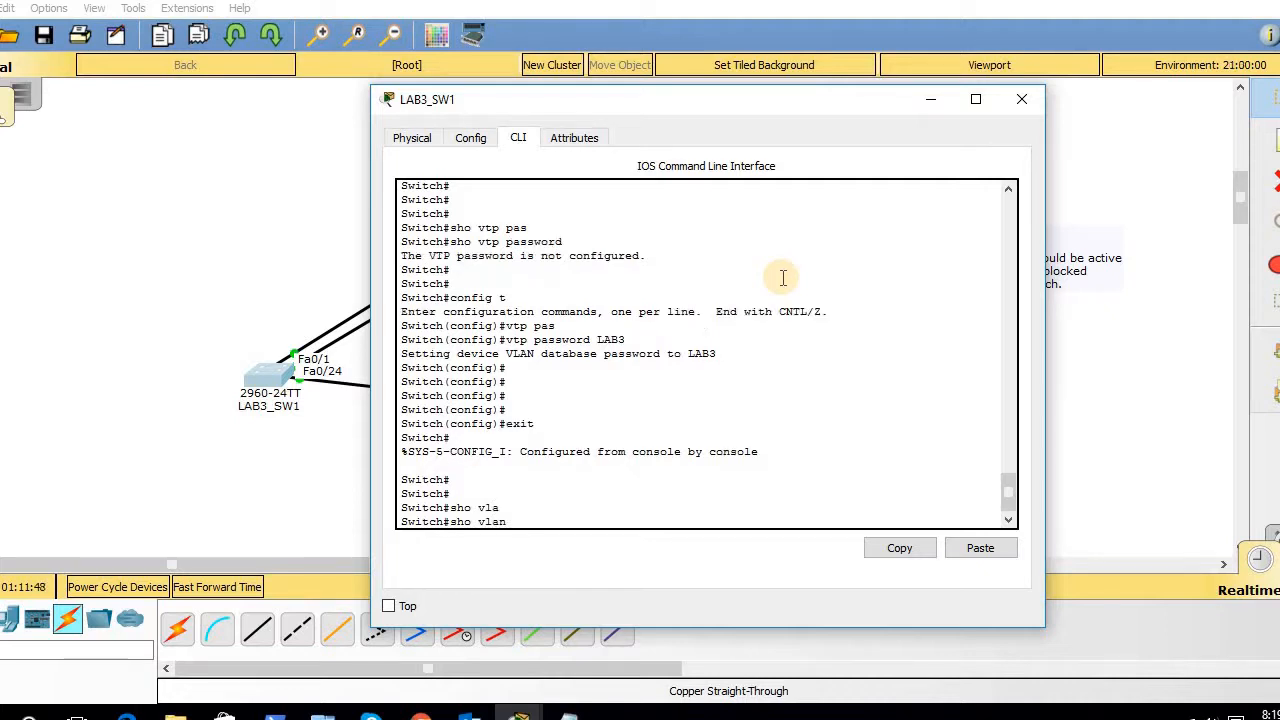
key(Return)
key(Return)
key(Return)
key(Return)
key(Return)
key(Return)
key(Return)
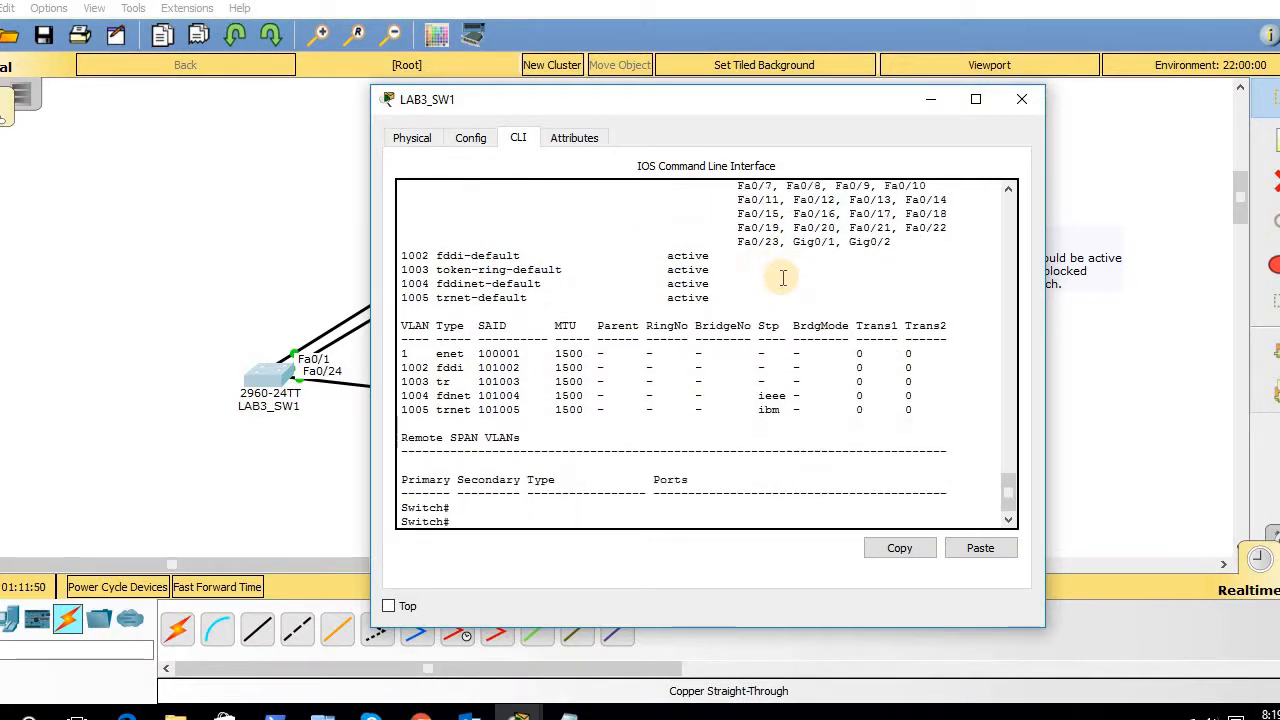
key(Return)
key(Return)
key(Return)
key(Return)
key(Return)
key(Return)
key(Return)
key(Return)
key(Return)
key(Return)
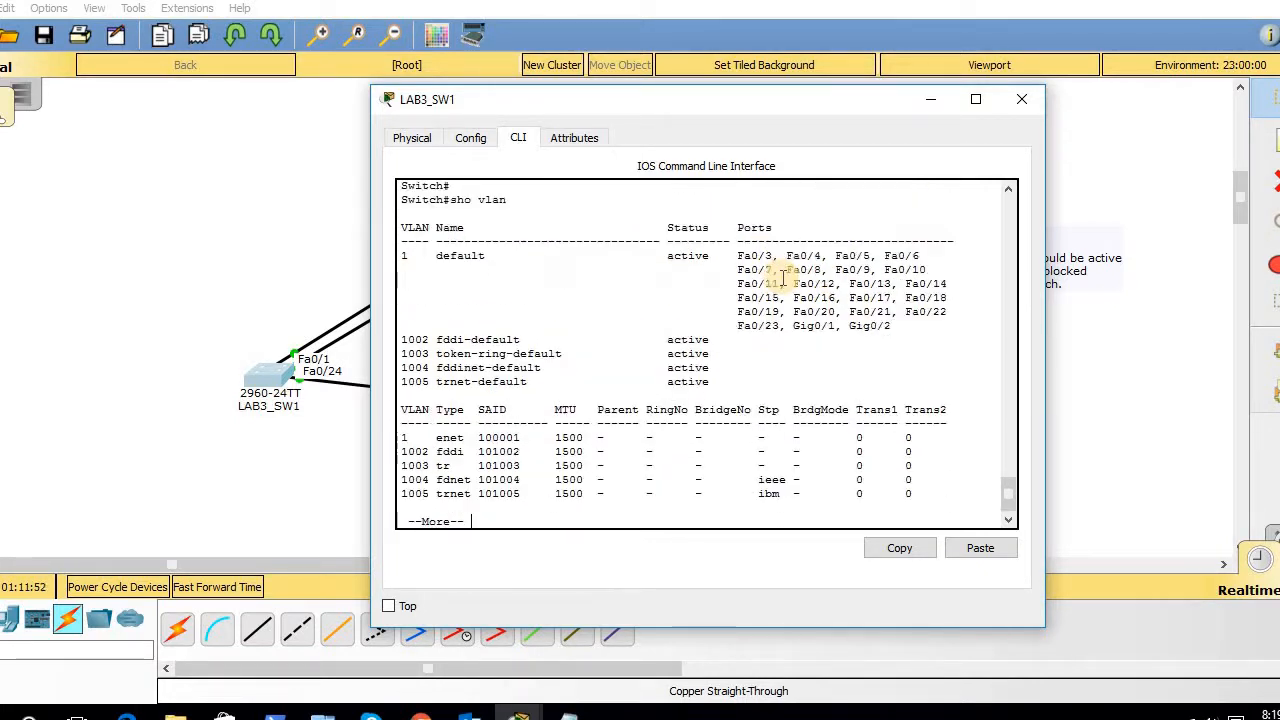
key(Up)
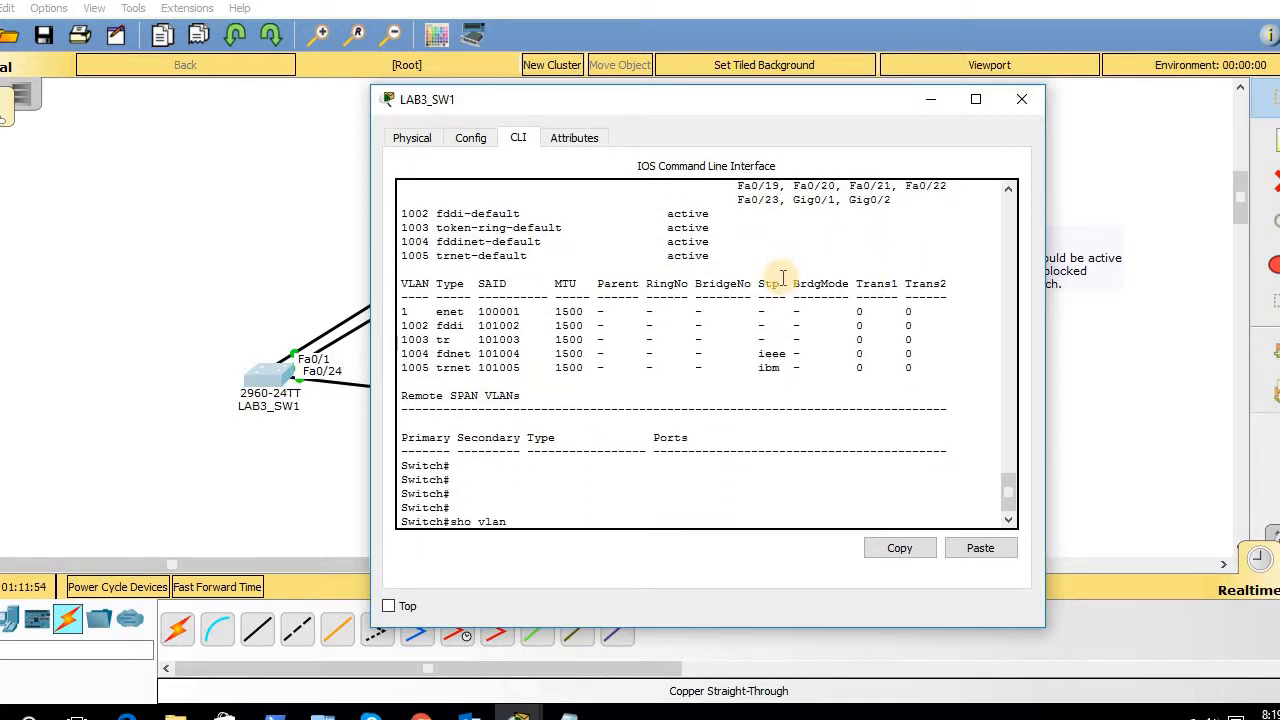
key(Return)
key(Return)
key(Return)
key(Return)
key(Return)
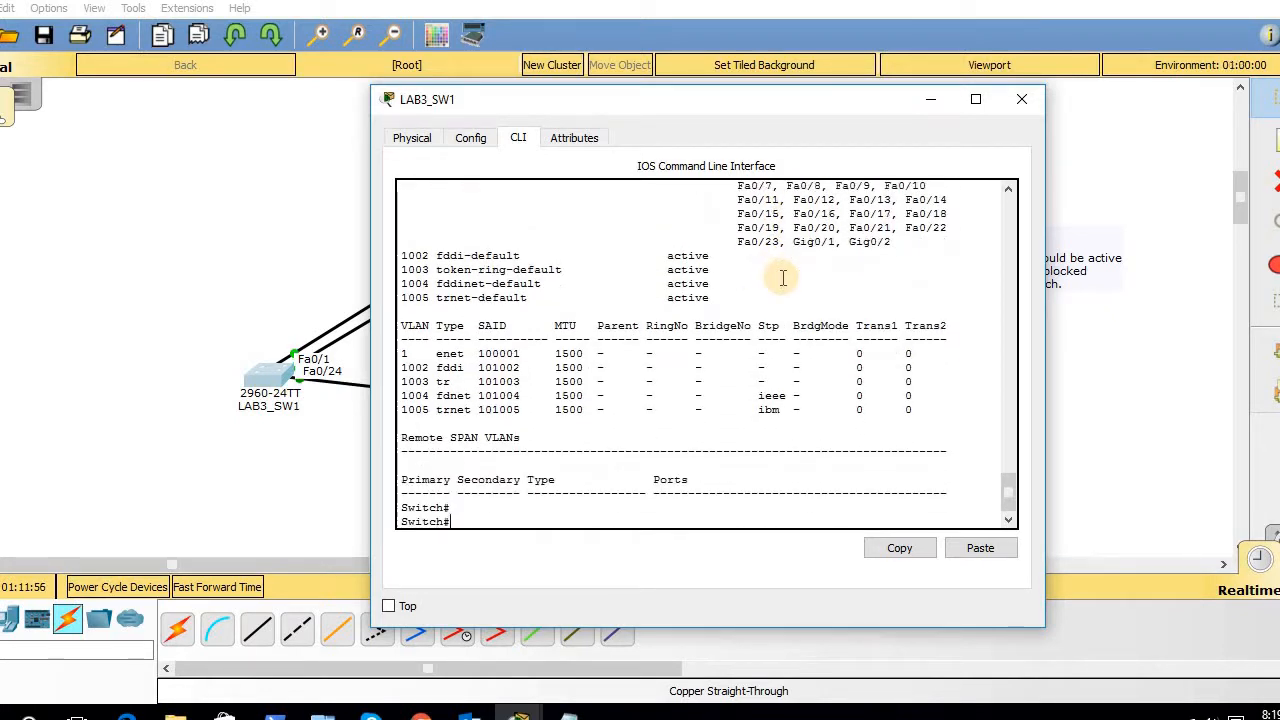
key(Return)
key(Return)
key(Return)
key(Return)
key(Return)
key(Return)
key(Return)
key(Return)
key(Return)
key(Return)
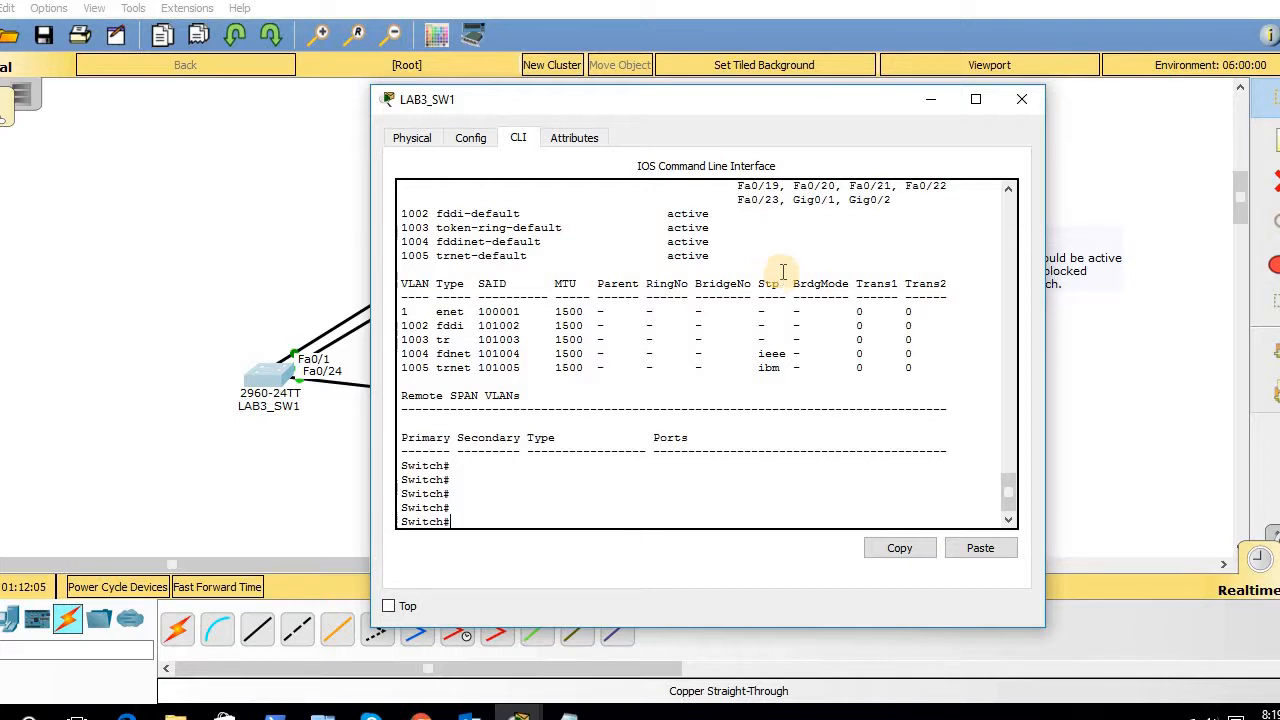
drag(780, 99, 958, 219)
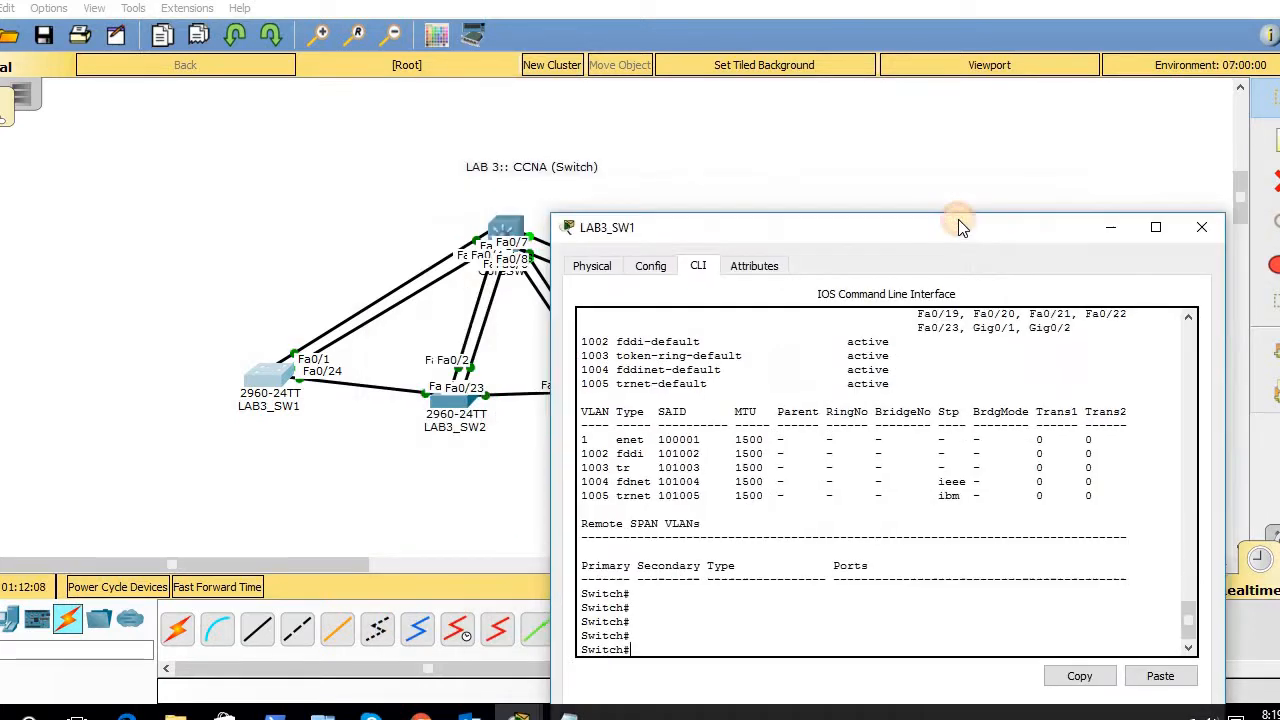
- Display CoreSW's VTP password with 'show vtp password' in its console
double_click(497, 233)
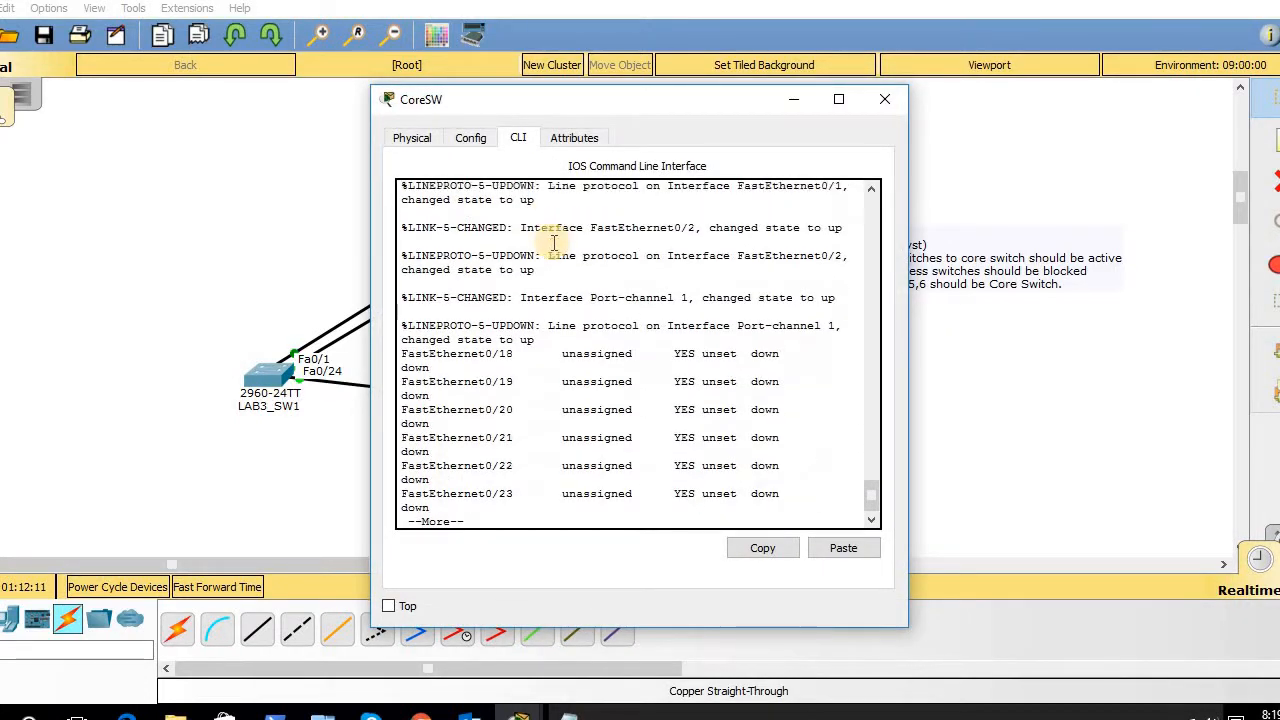
key(Return)
key(Return)
key(Return)
key(Return)
key(Return)
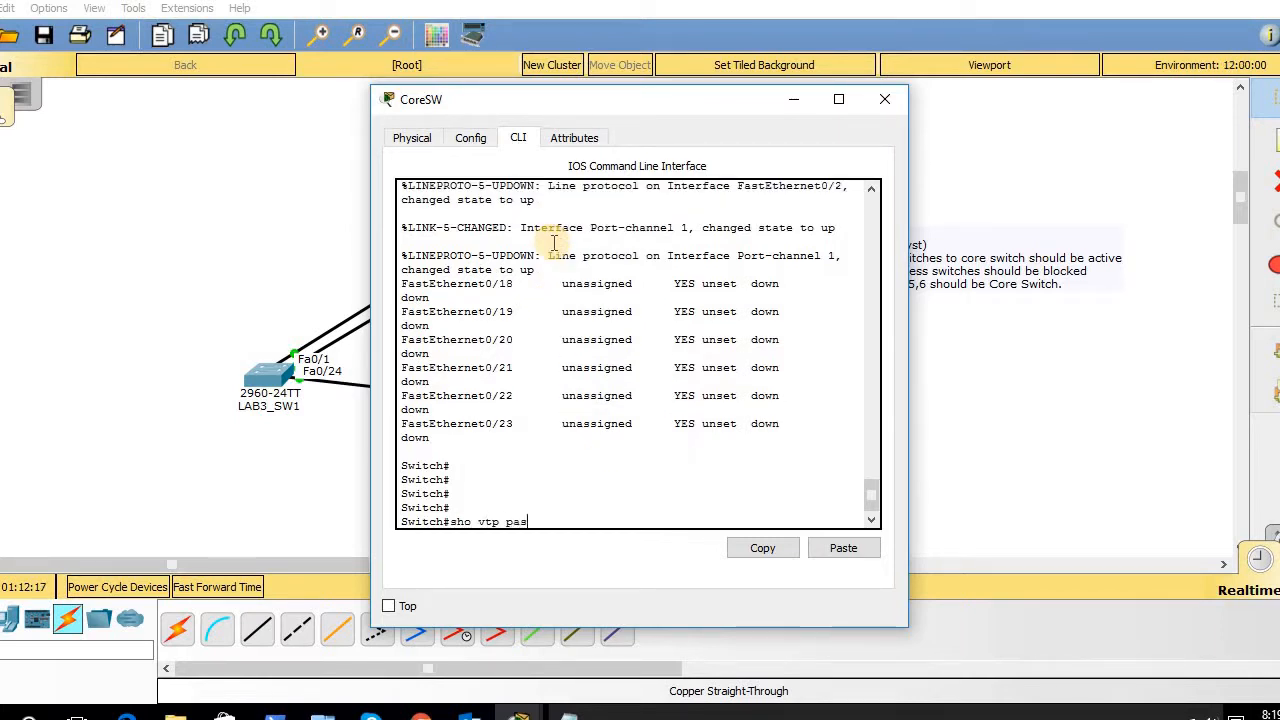
text(sho vtp pas)
key(Tab)
key(Return)
key(Return)
key(Return)
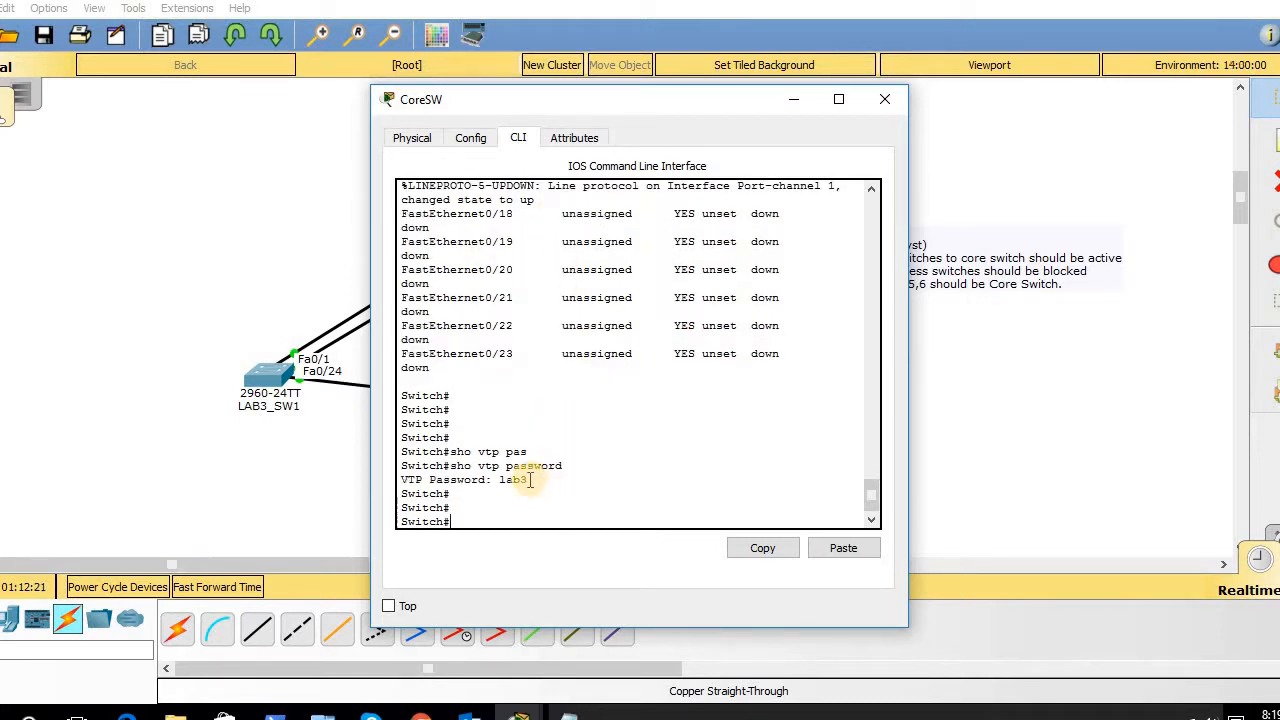
- Copy the displayed VTP password and bring up LAB3_SW1's command line
drag(528, 480, 502, 480)
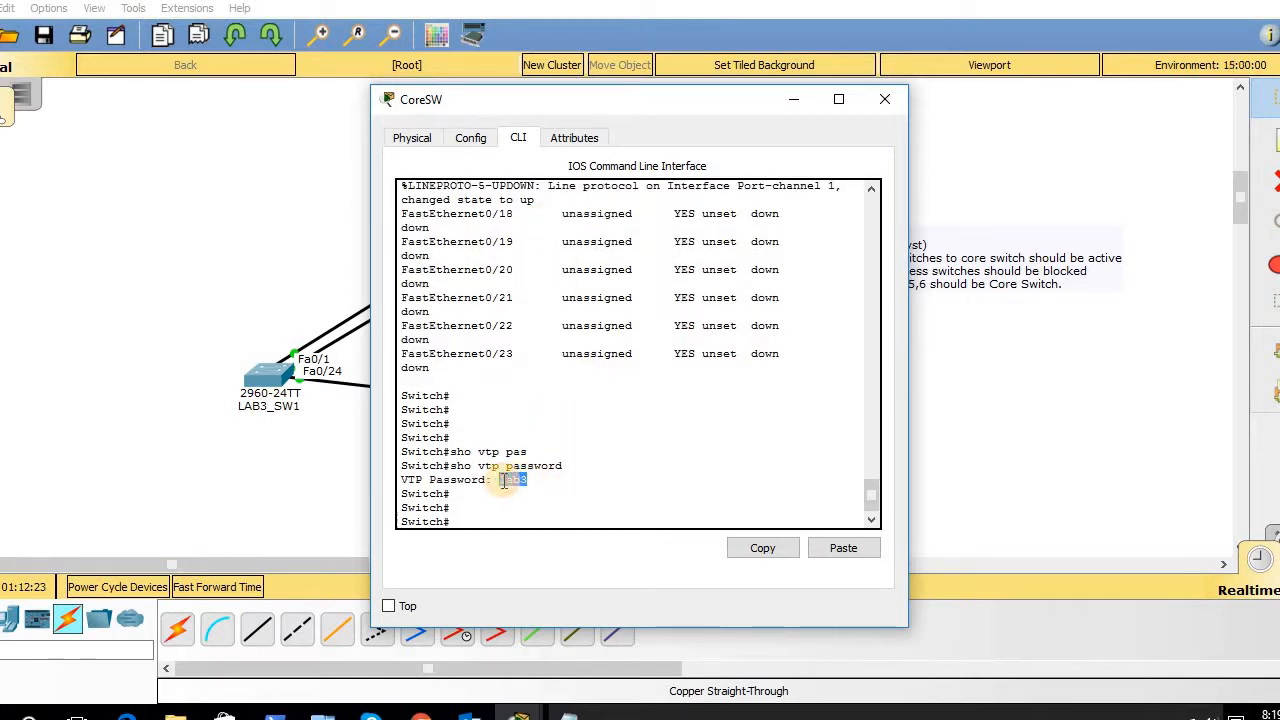
click(765, 547)
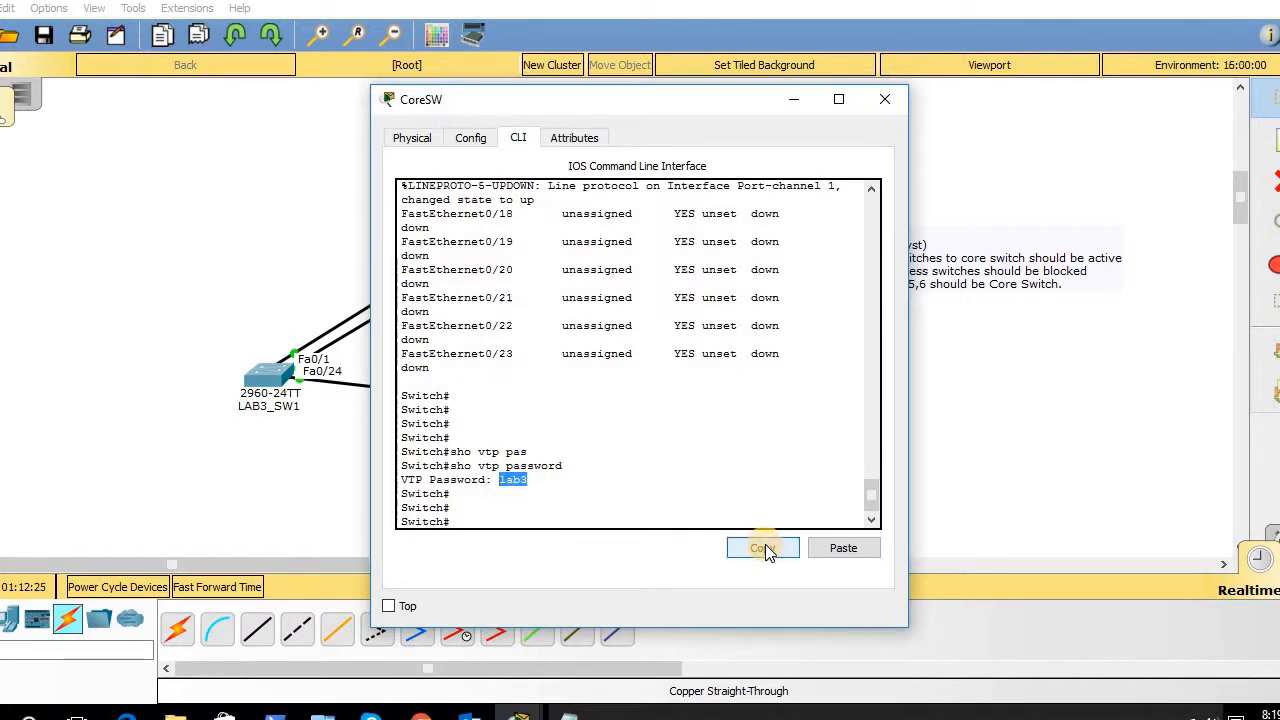
click(265, 373)
click(679, 431)
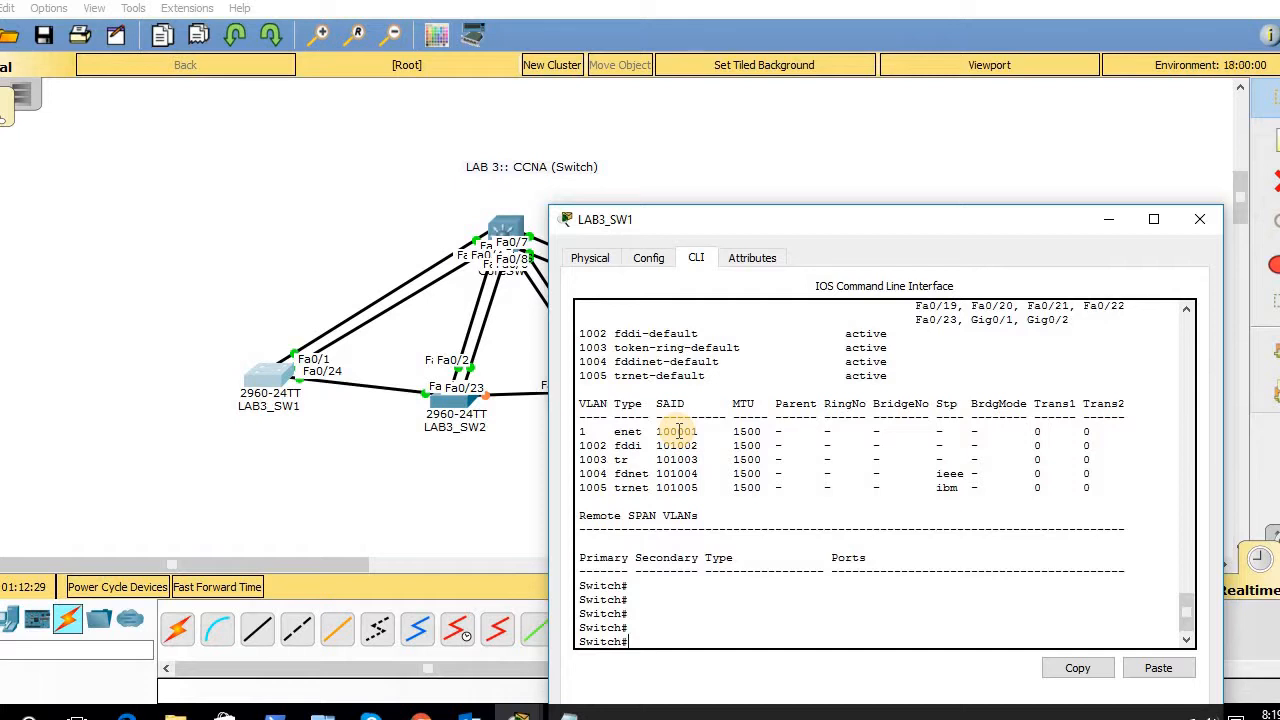
- Check LAB3_SW1's current VTP password with 'show vtp password'
text(sho vtp password)
key(Return)
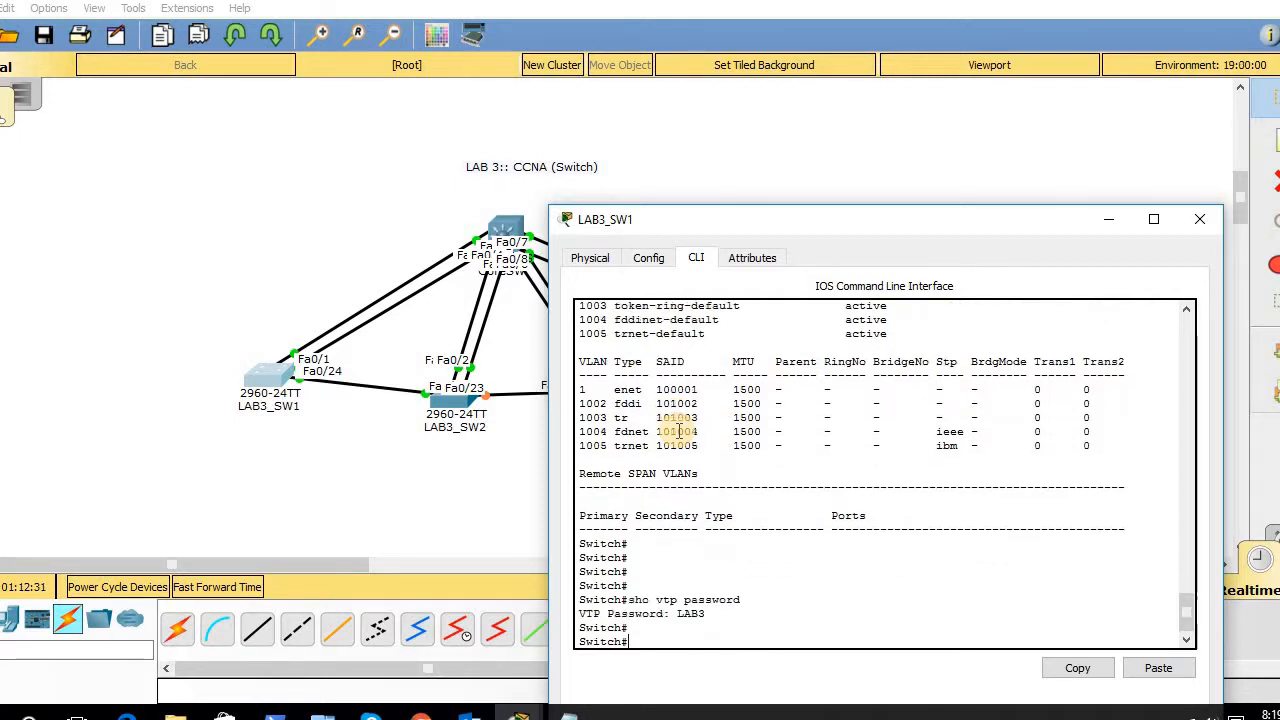
key(Return)
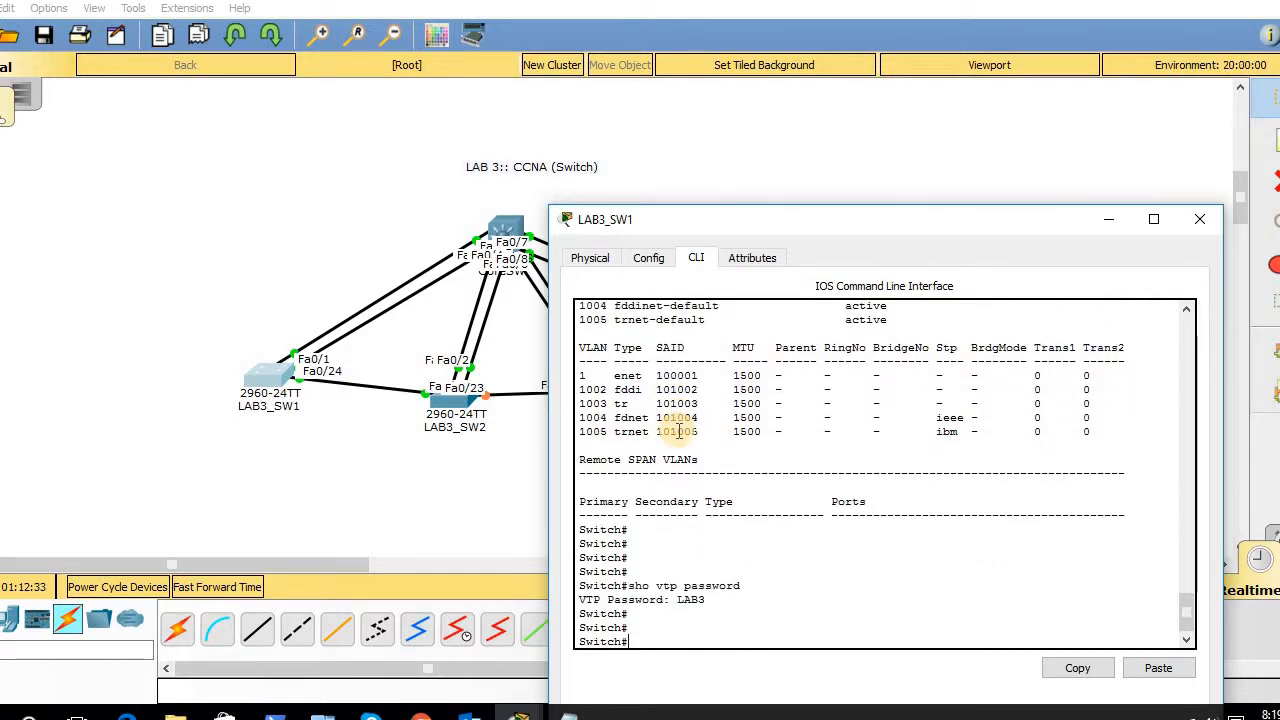
- In config mode, set LAB3_SW1's VTP password to the pasted CoreSW password, then exit
text(donfig t)
key(Return)
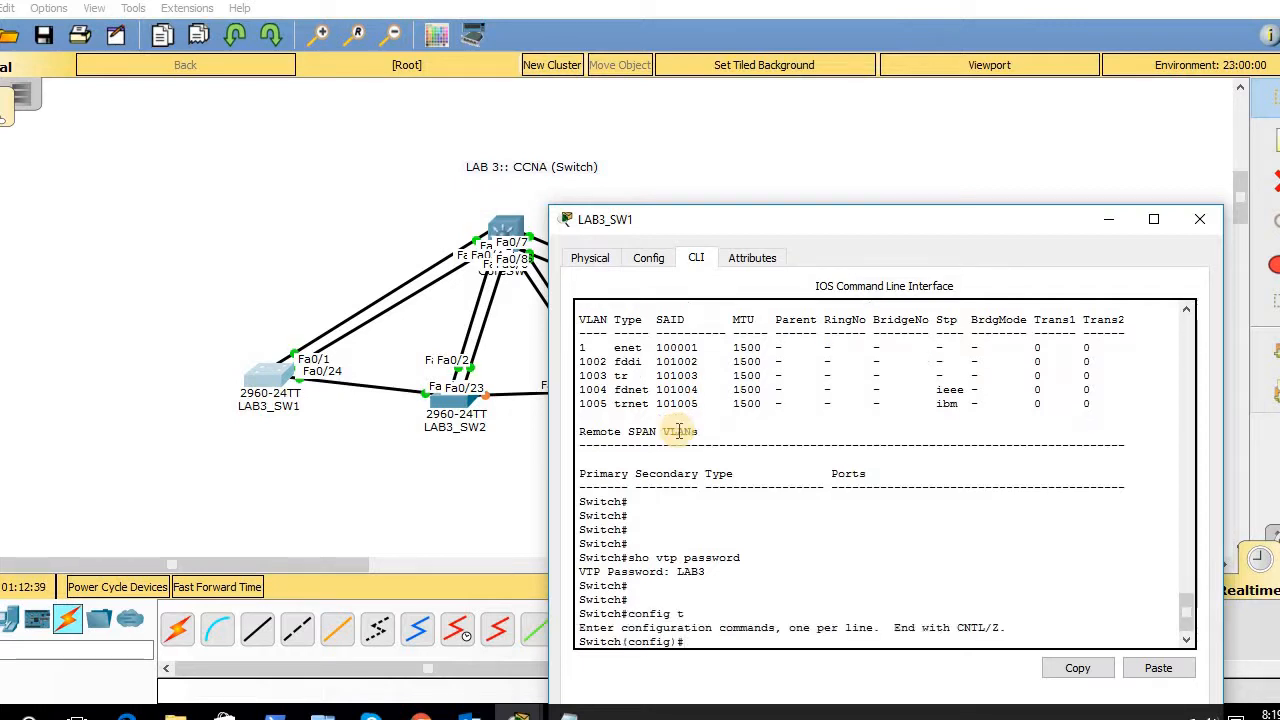
text(vtp pas)
key(Tab)
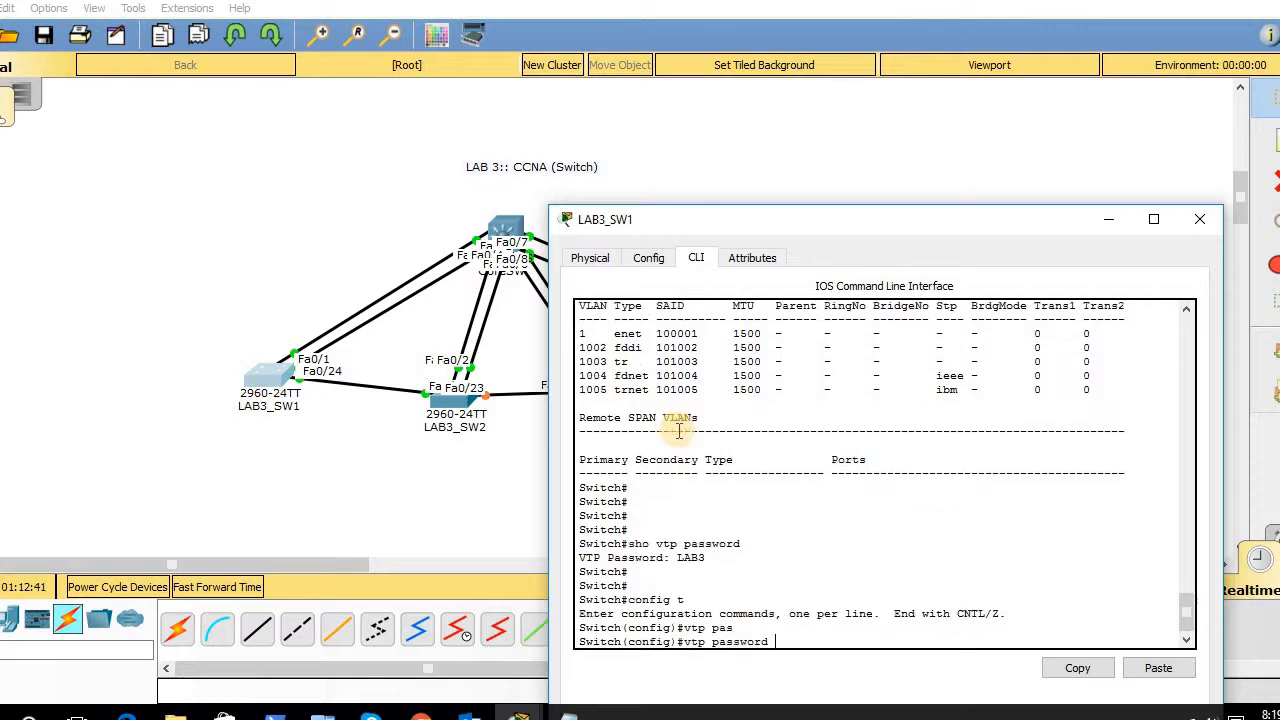
click(1158, 668)
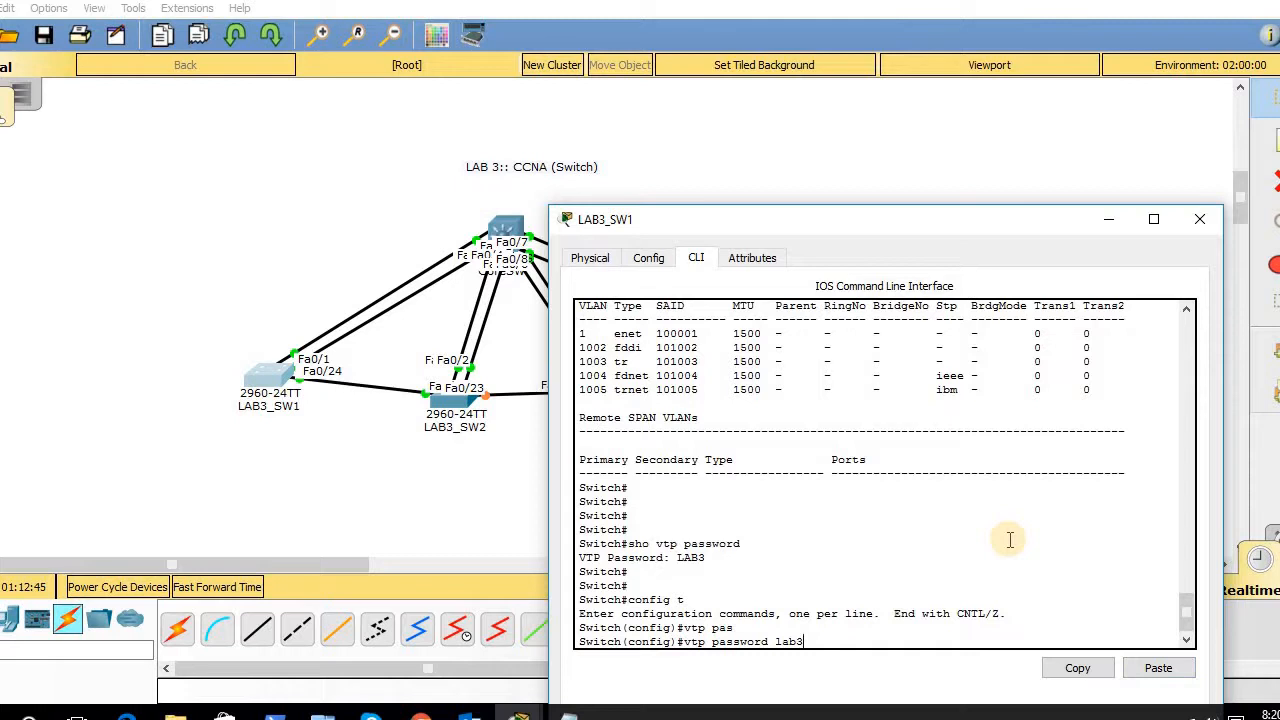
key(Return)
key(Return)
key(Return)
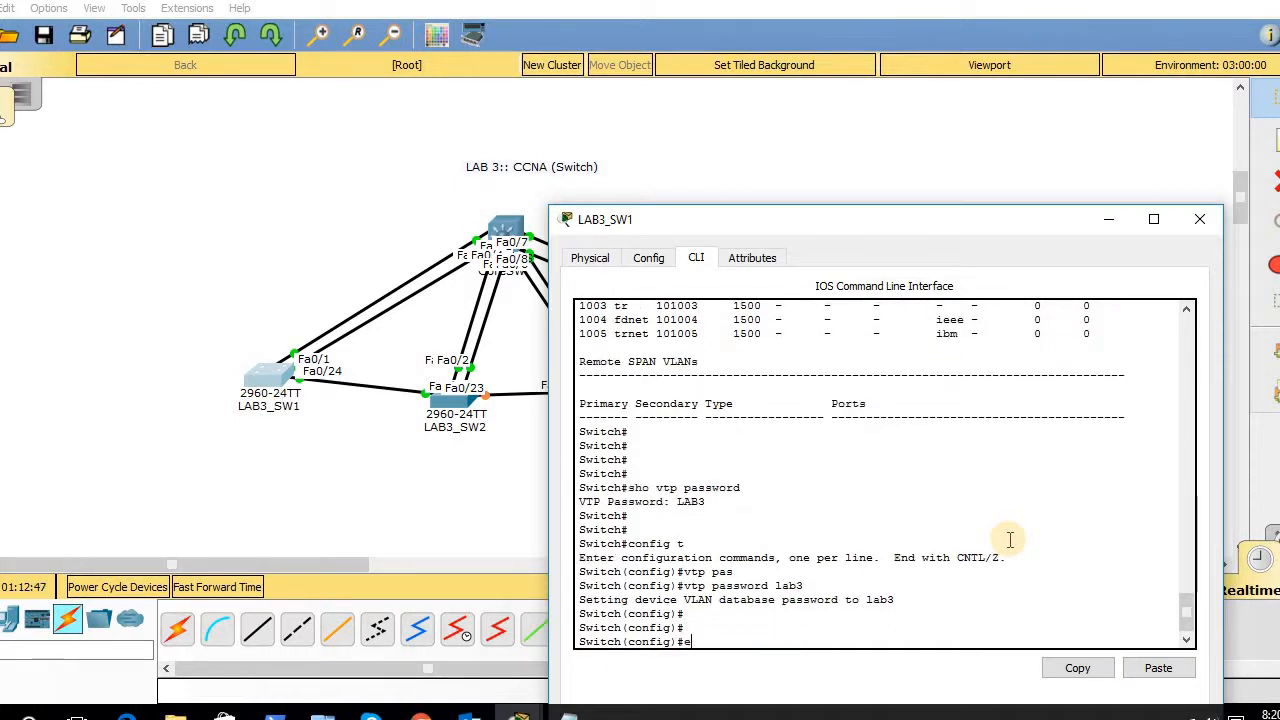
text(exit)
key(Return)
- List LAB3_SW1's VLANs, highlight the learned VLANs 2–7, and close the window
key(Return)
text(s)
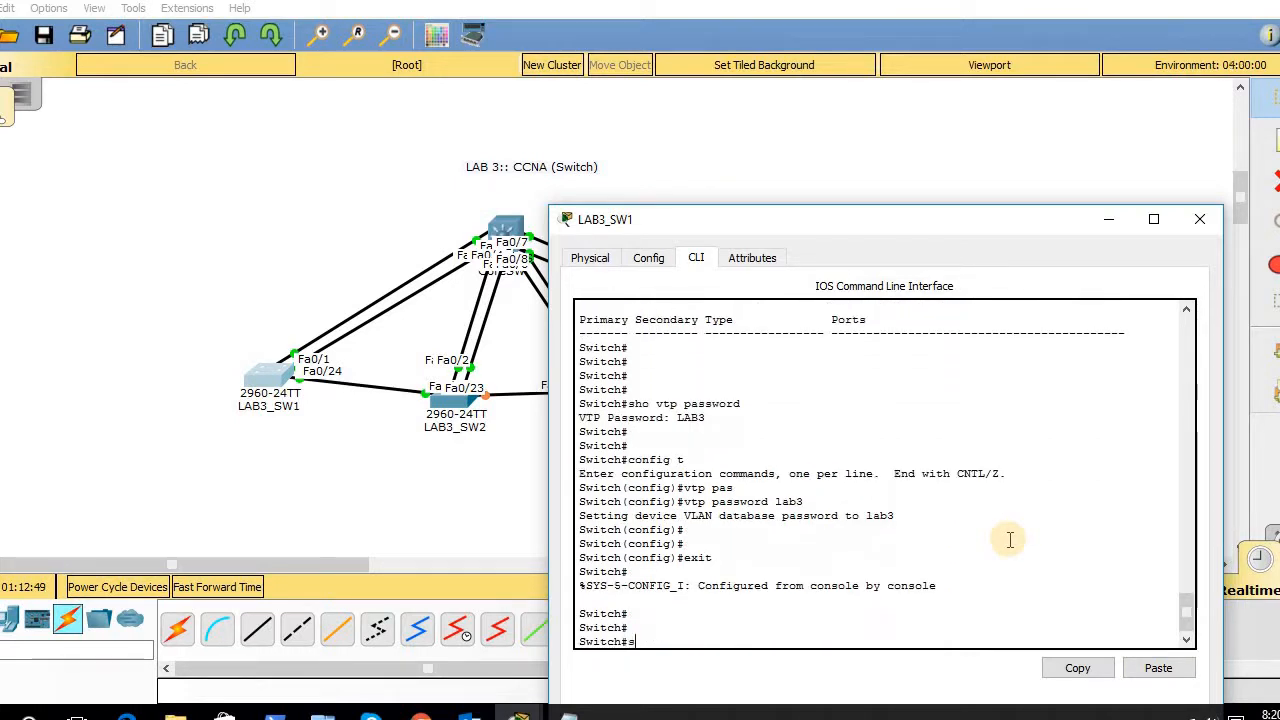
text(ho vtp pa)
key(Tab)
key(Return)
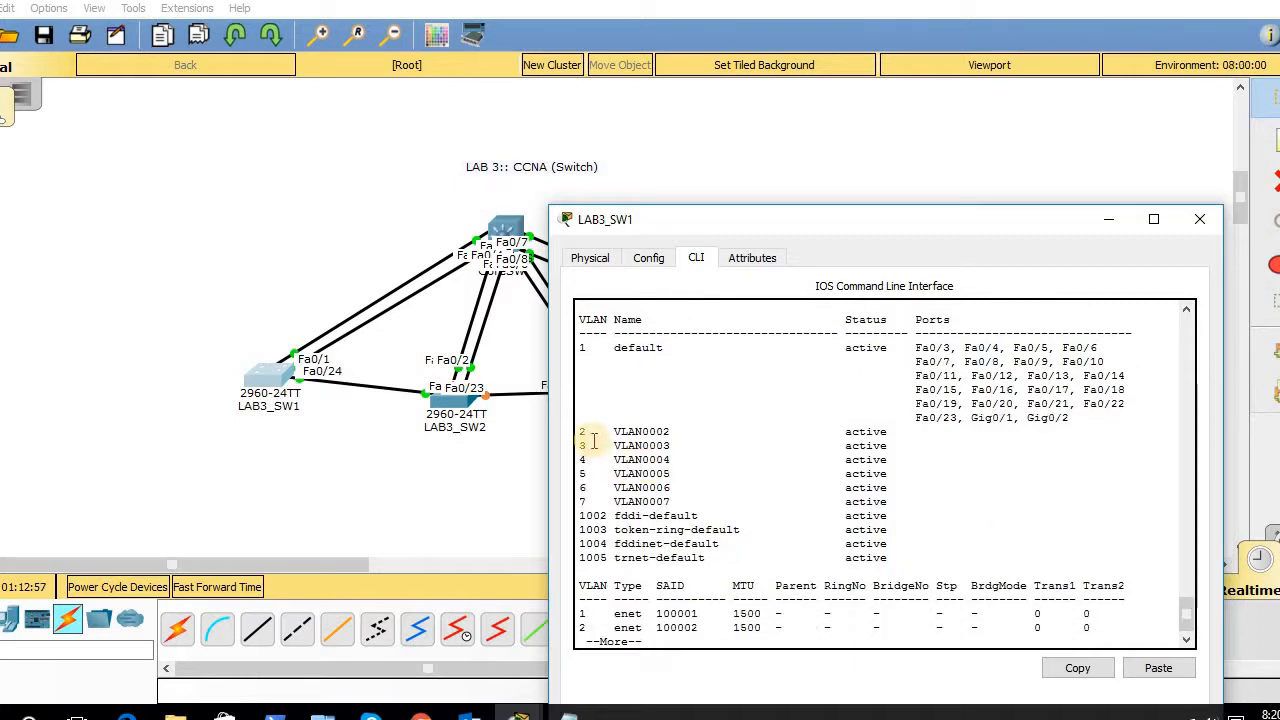
drag(582, 435, 927, 540)
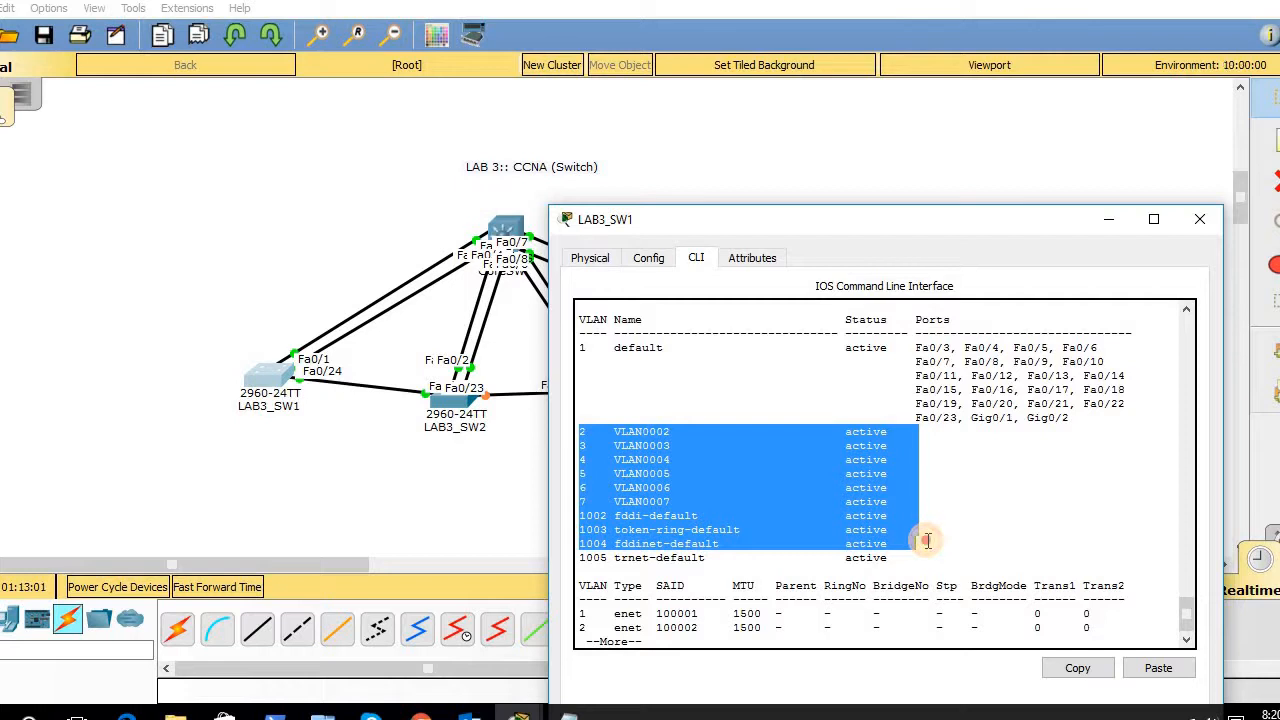
click(1204, 224)
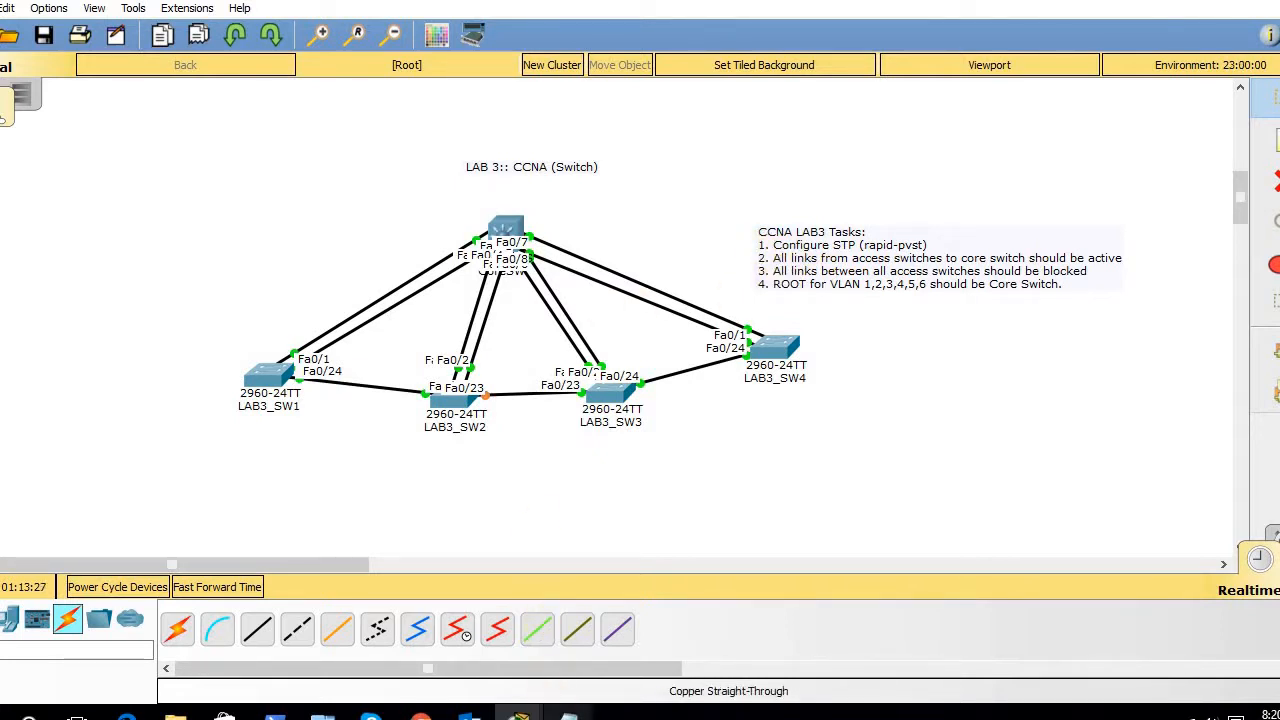
click(568, 718)
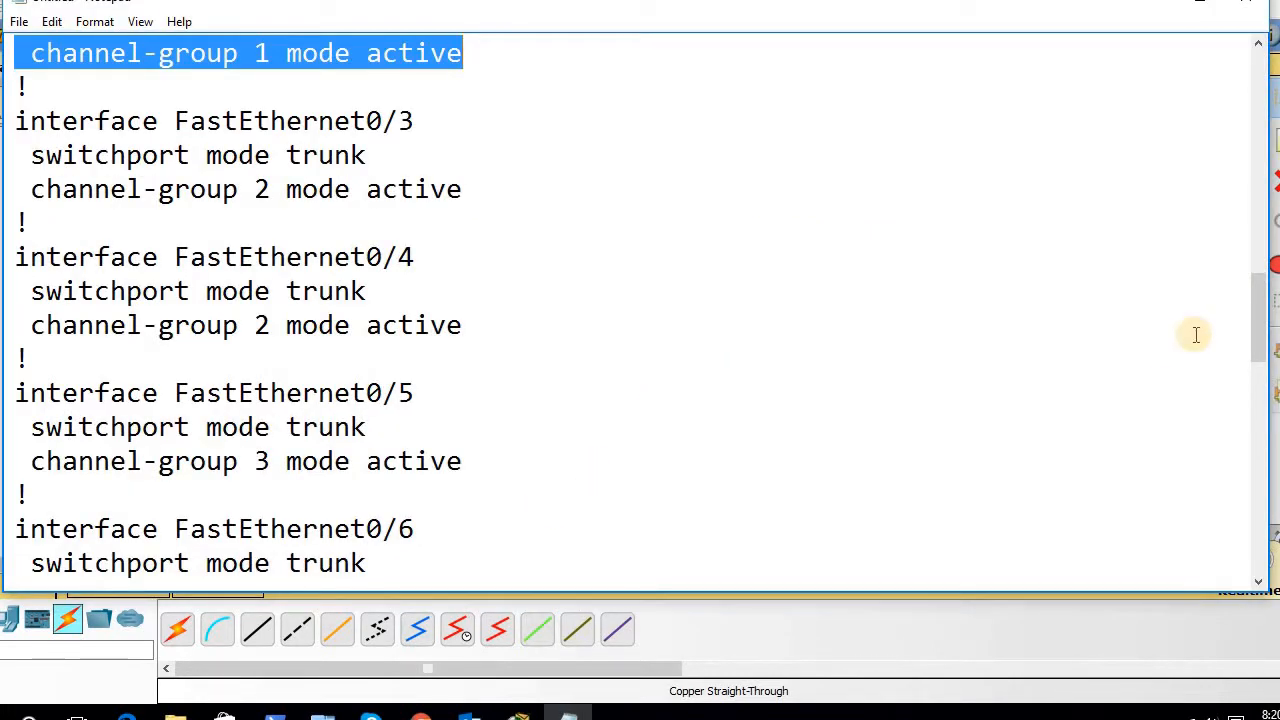
drag(1256, 318, 1249, 129)
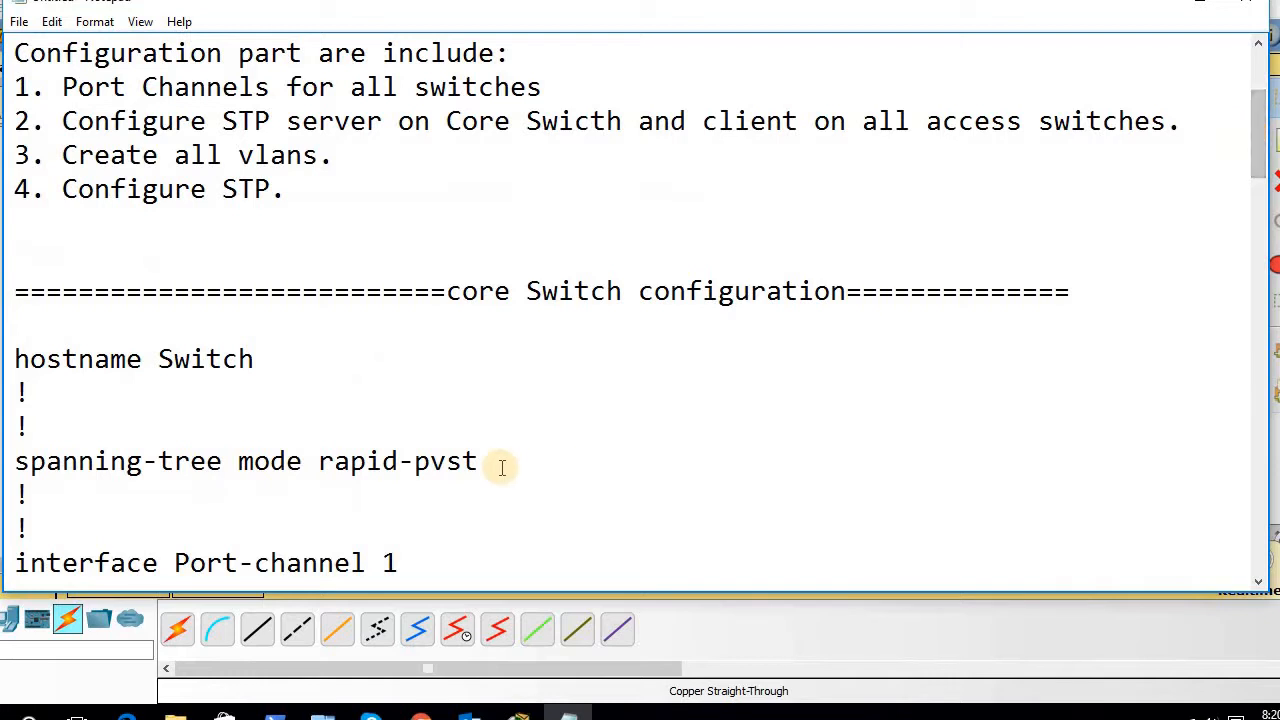
drag(487, 461, 26, 486)
click(28, 490)
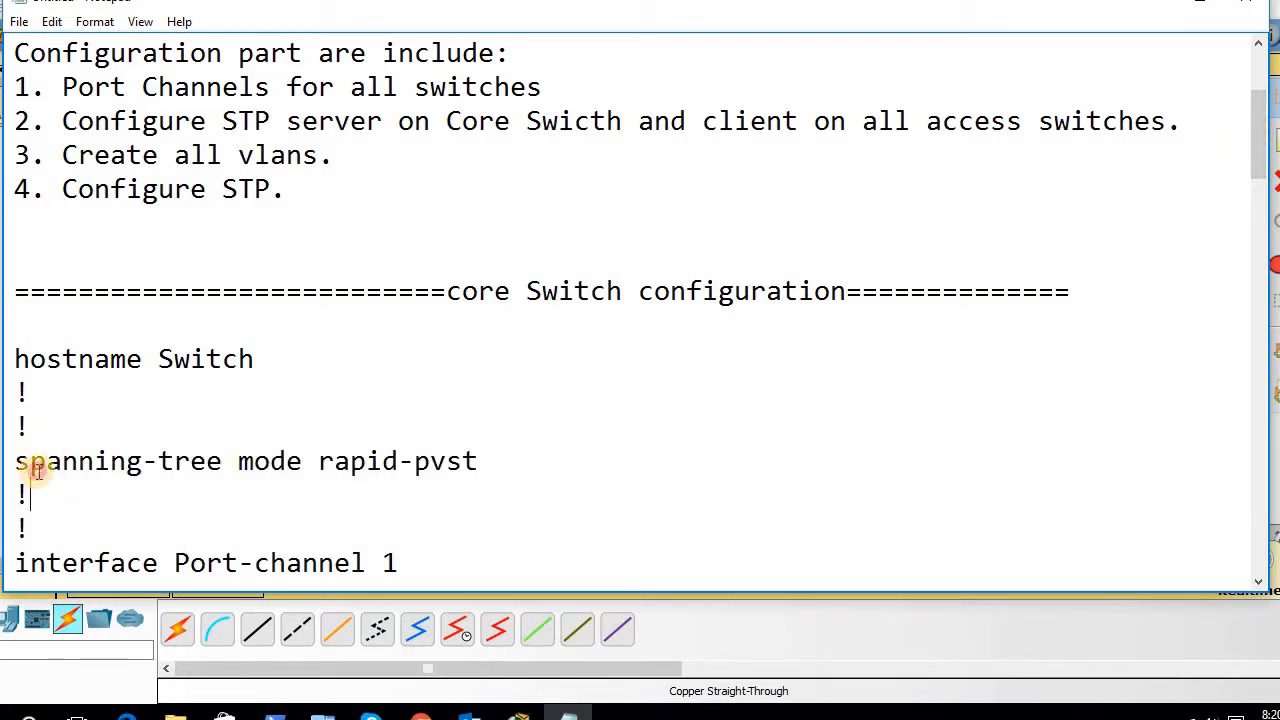
shift+click(35, 470)
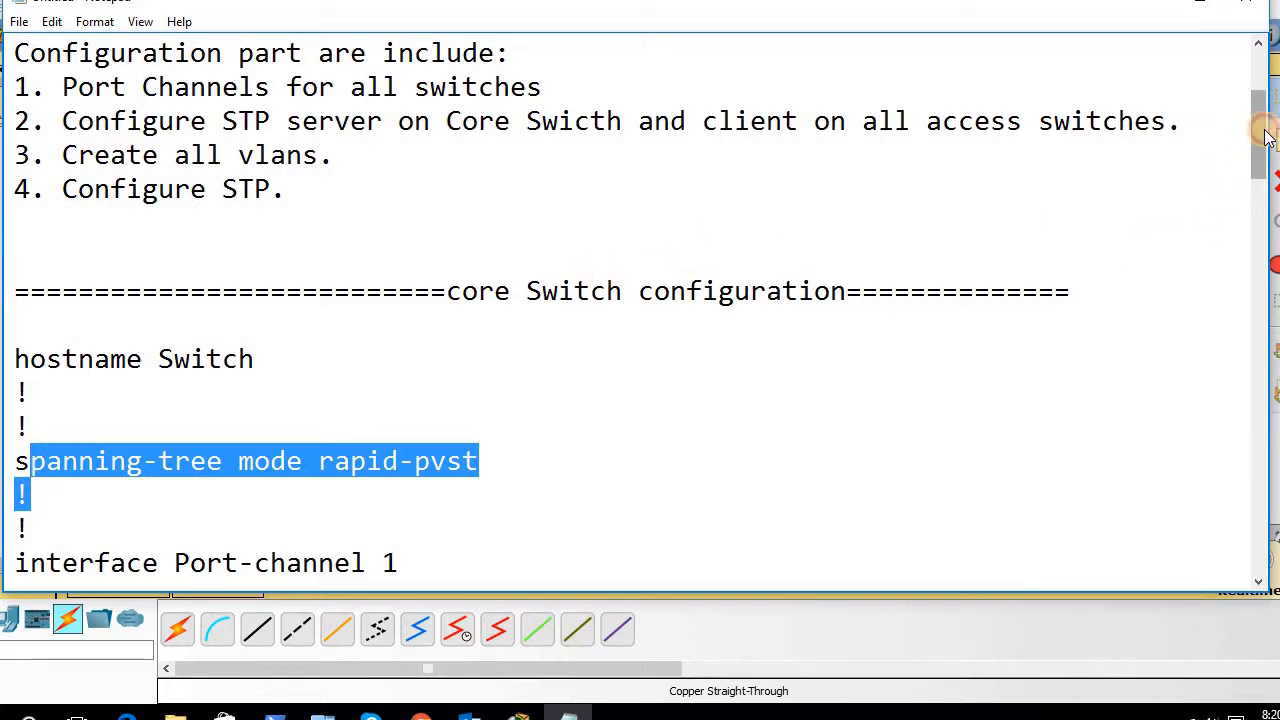
drag(1265, 137, 1265, 257)
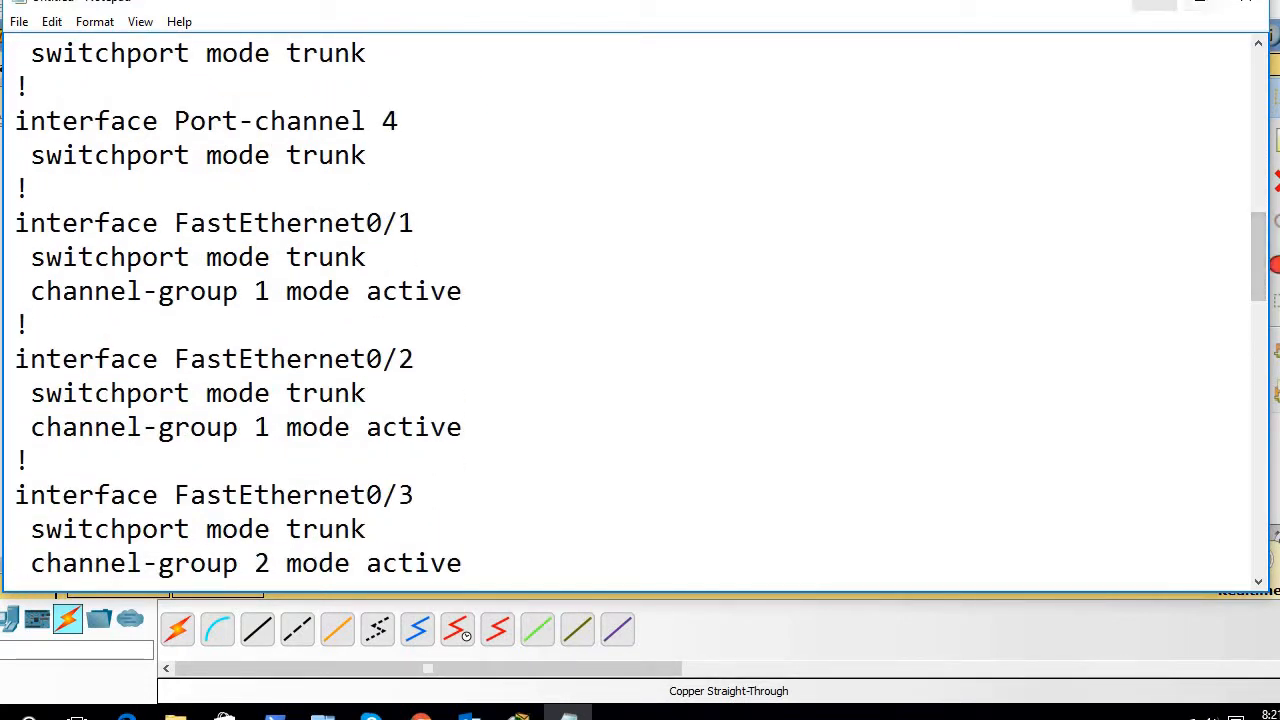
click(1154, 3)
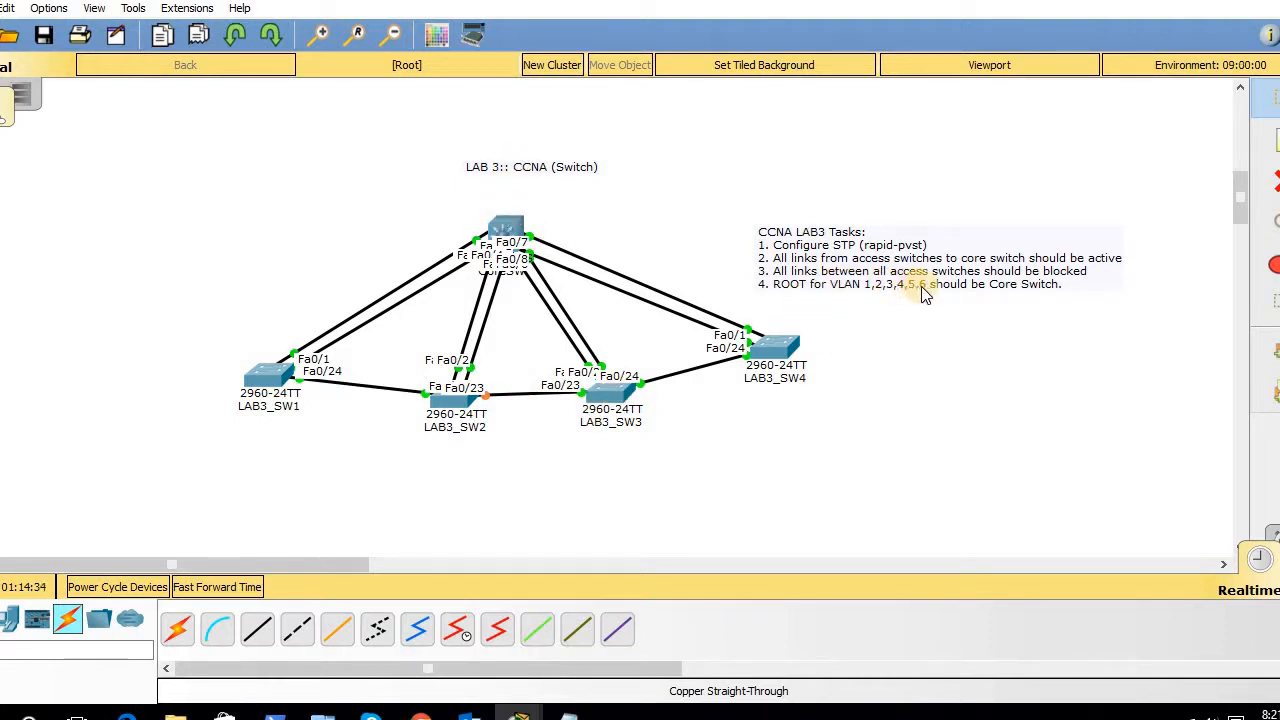
- Run 'show spanning-tree' in CoreSW's console
click(502, 228)
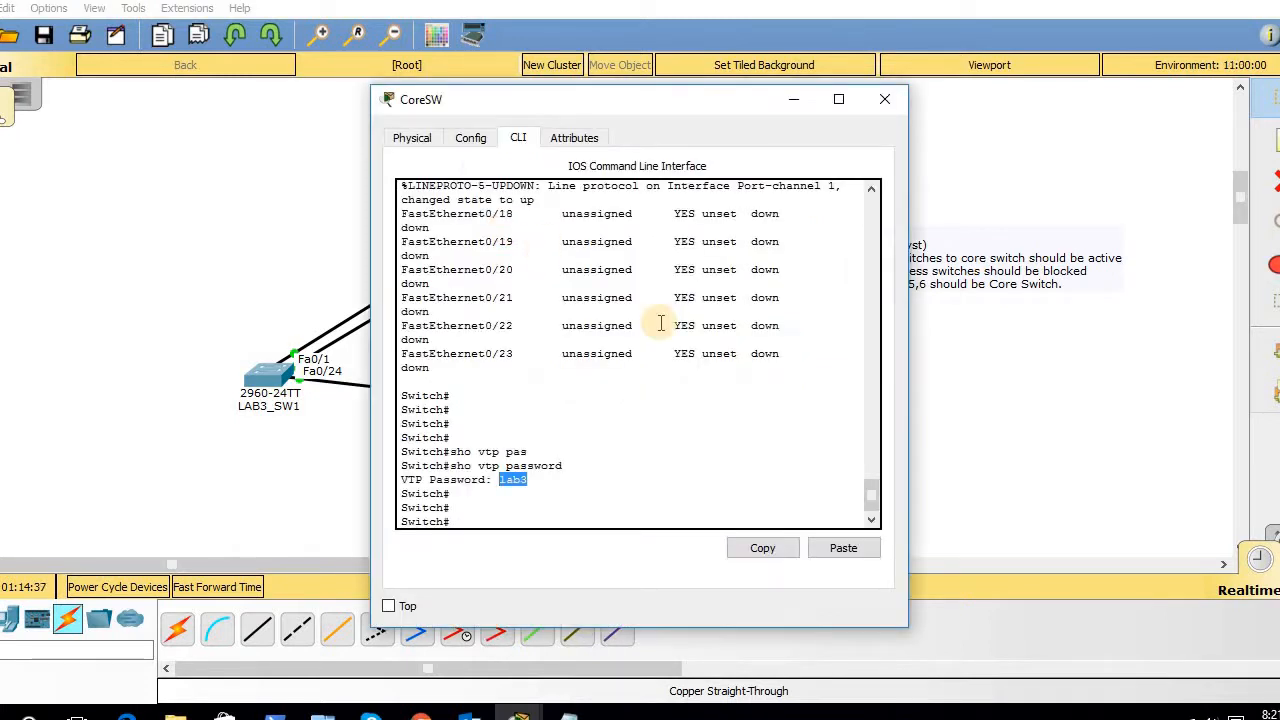
key(Return)
key(Return)
key(Return)
key(Return)
key(Return)
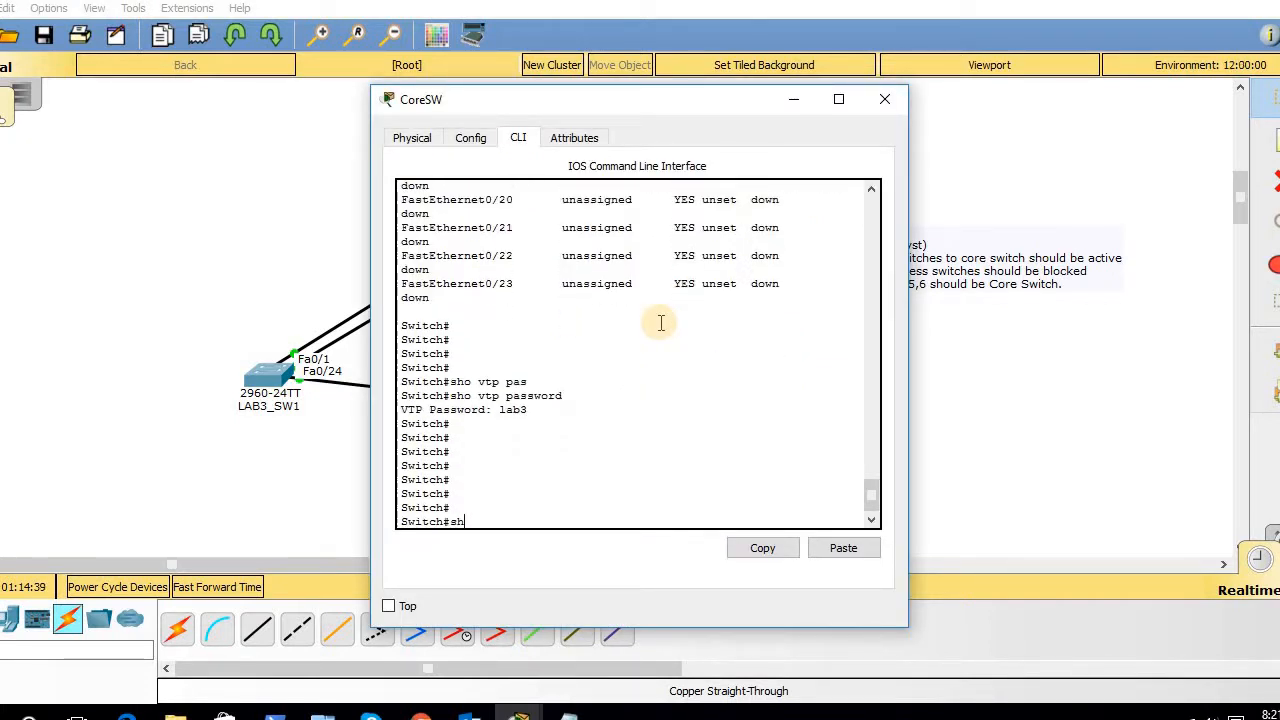
text(sho spa)
key(Tab)
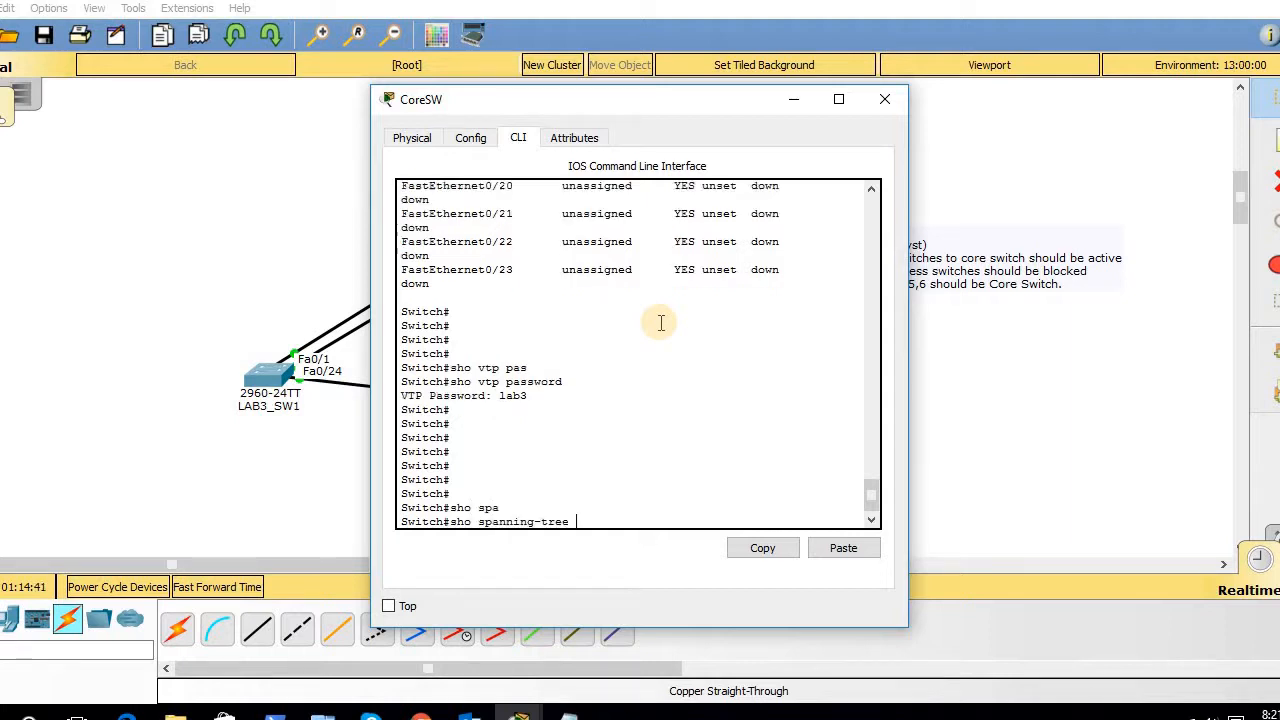
key(Return)
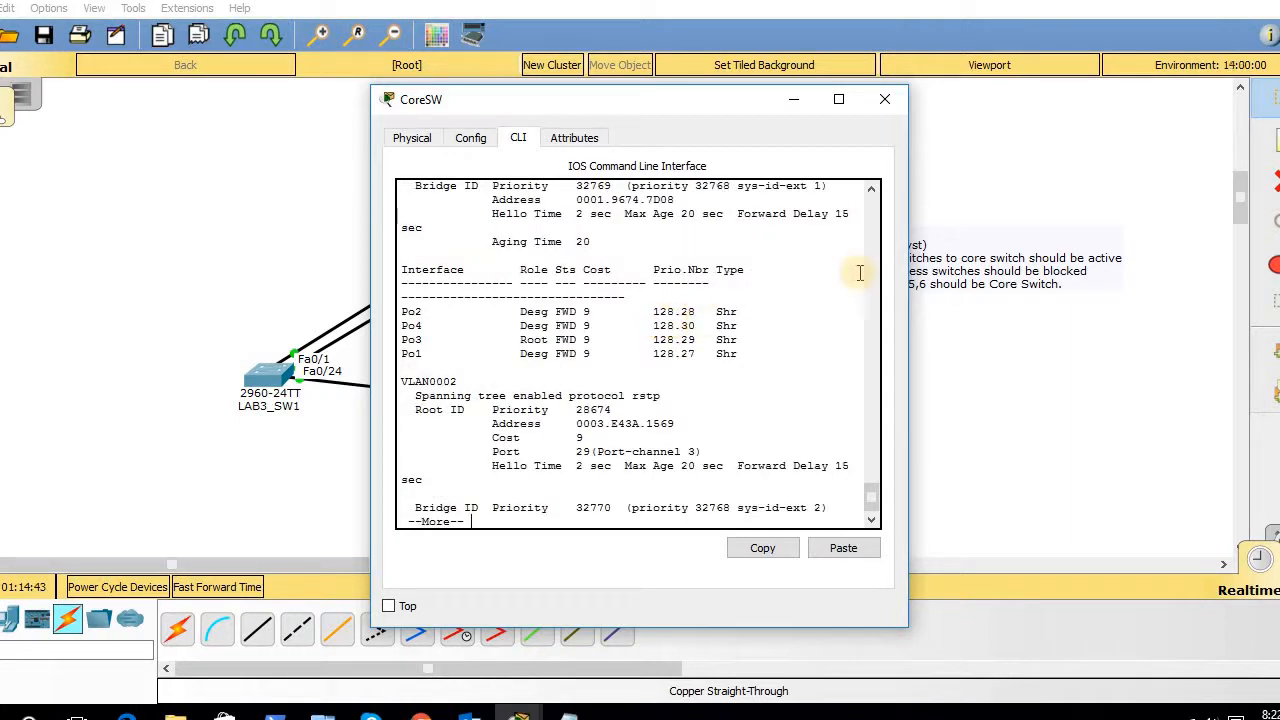
click(871, 190)
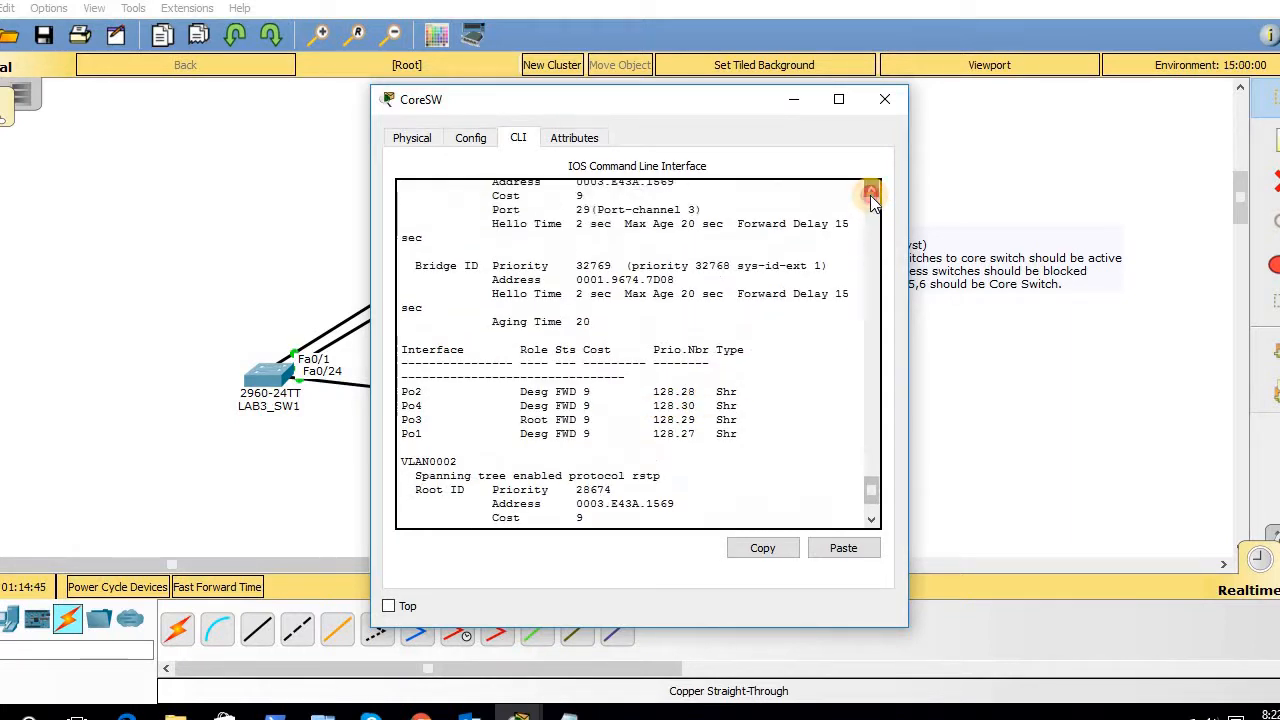
click(871, 192)
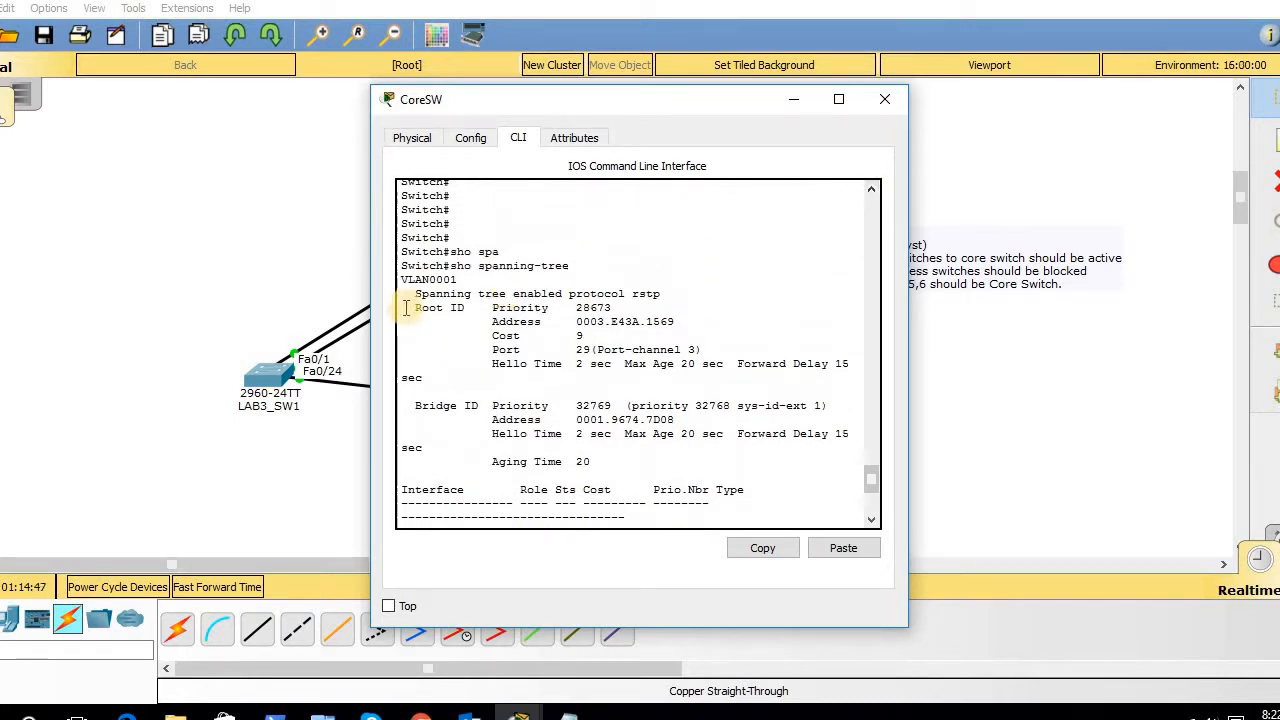
- Highlight VLAN 1's root address 0003.E43A.1569 and root port Port-channel 3, then minimize CoreSW
drag(428, 290, 574, 310)
click(625, 310)
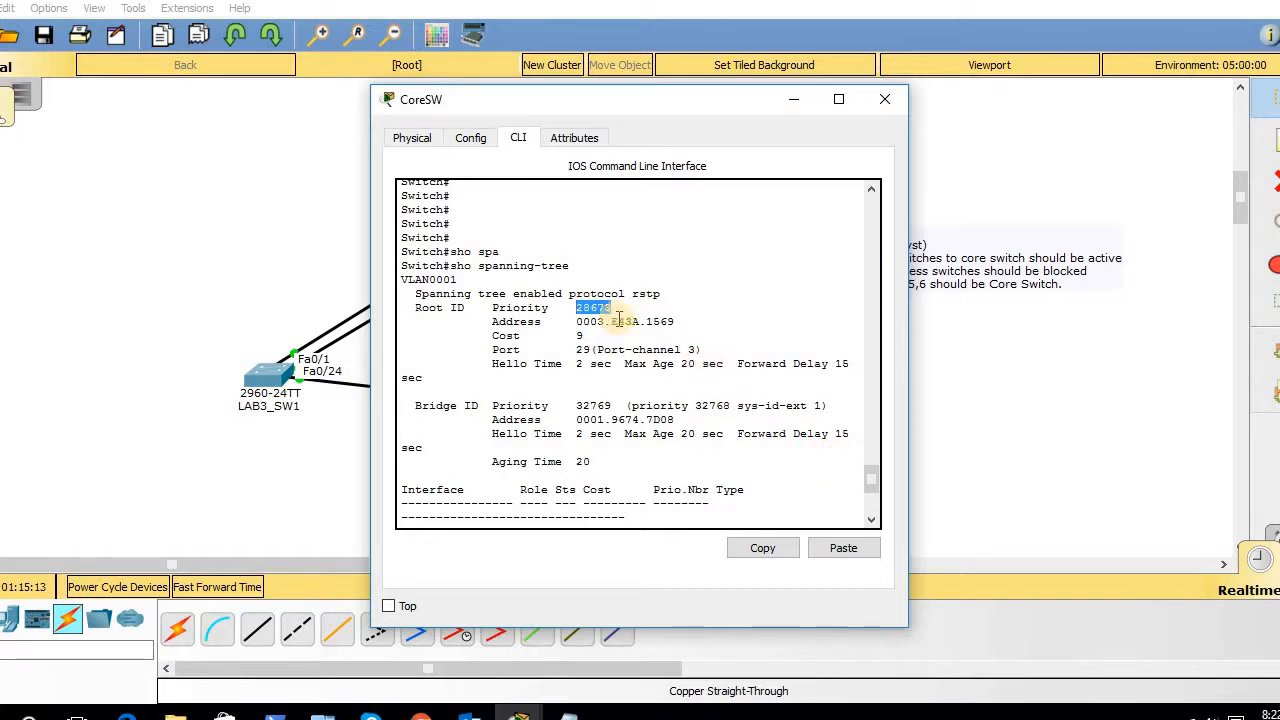
click(578, 321)
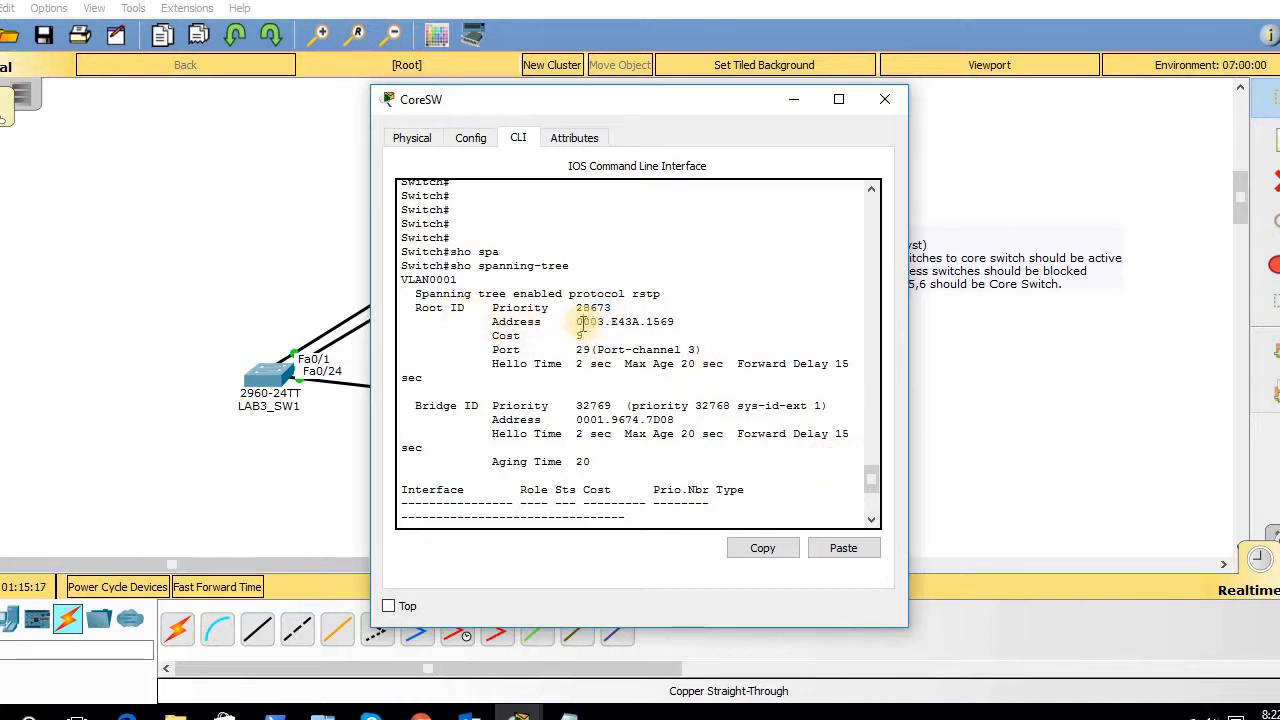
drag(578, 322, 678, 325)
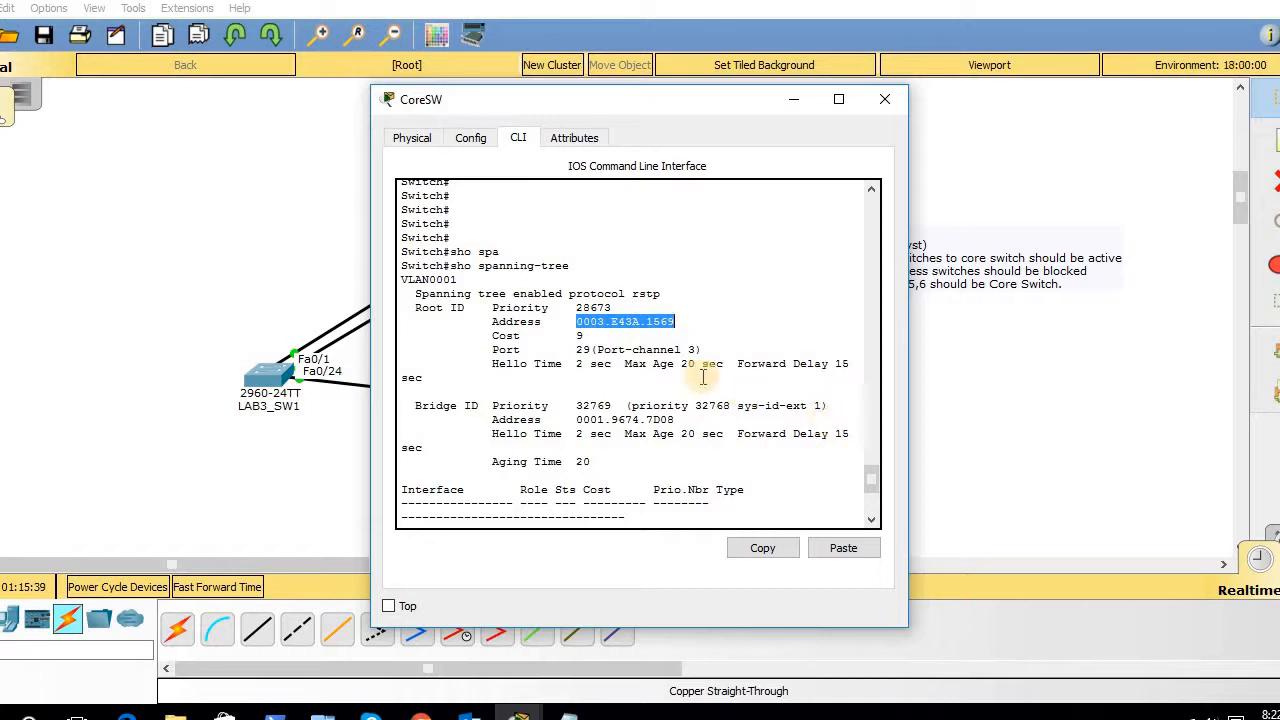
drag(493, 347, 706, 350)
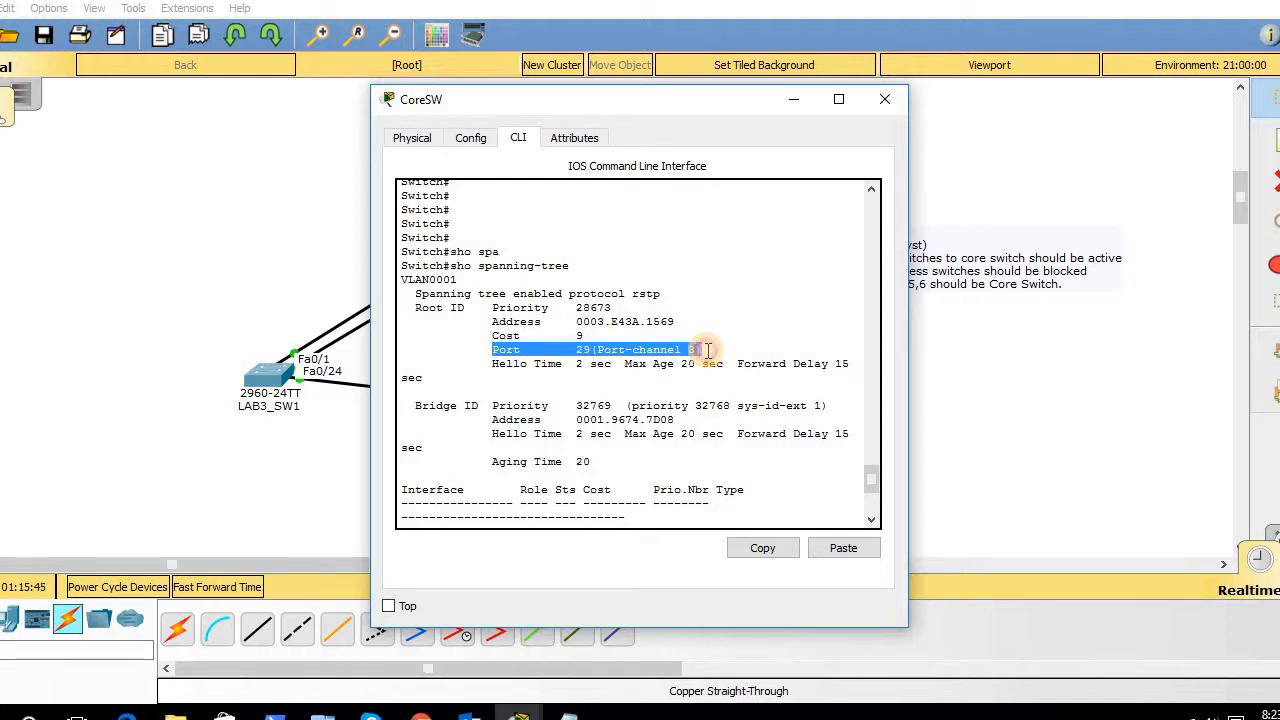
drag(703, 350, 562, 350)
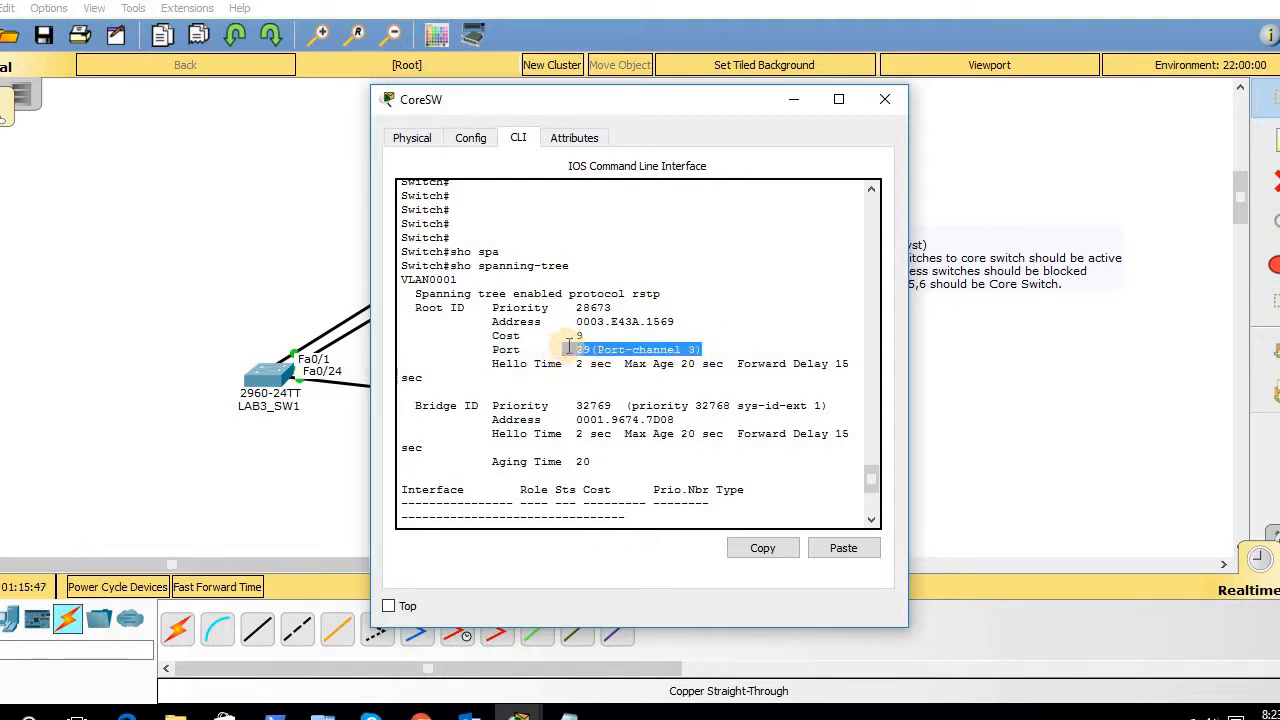
click(673, 321)
drag(673, 321, 577, 321)
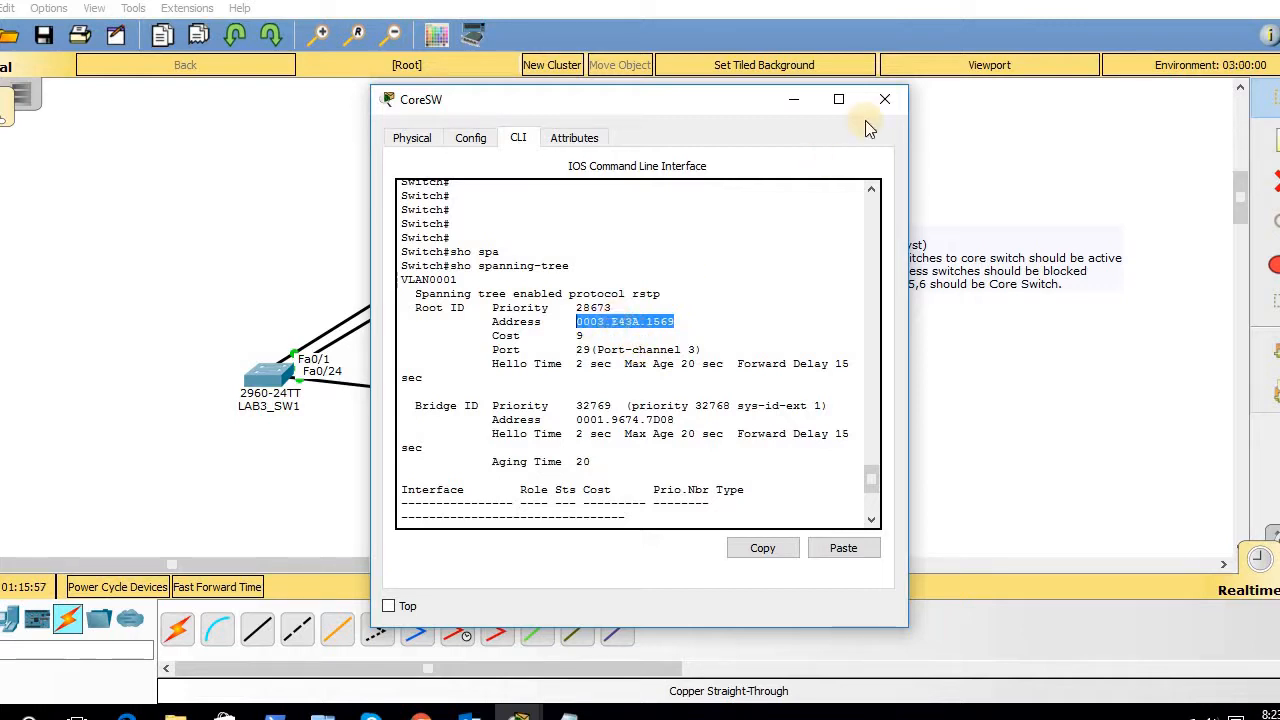
click(794, 100)
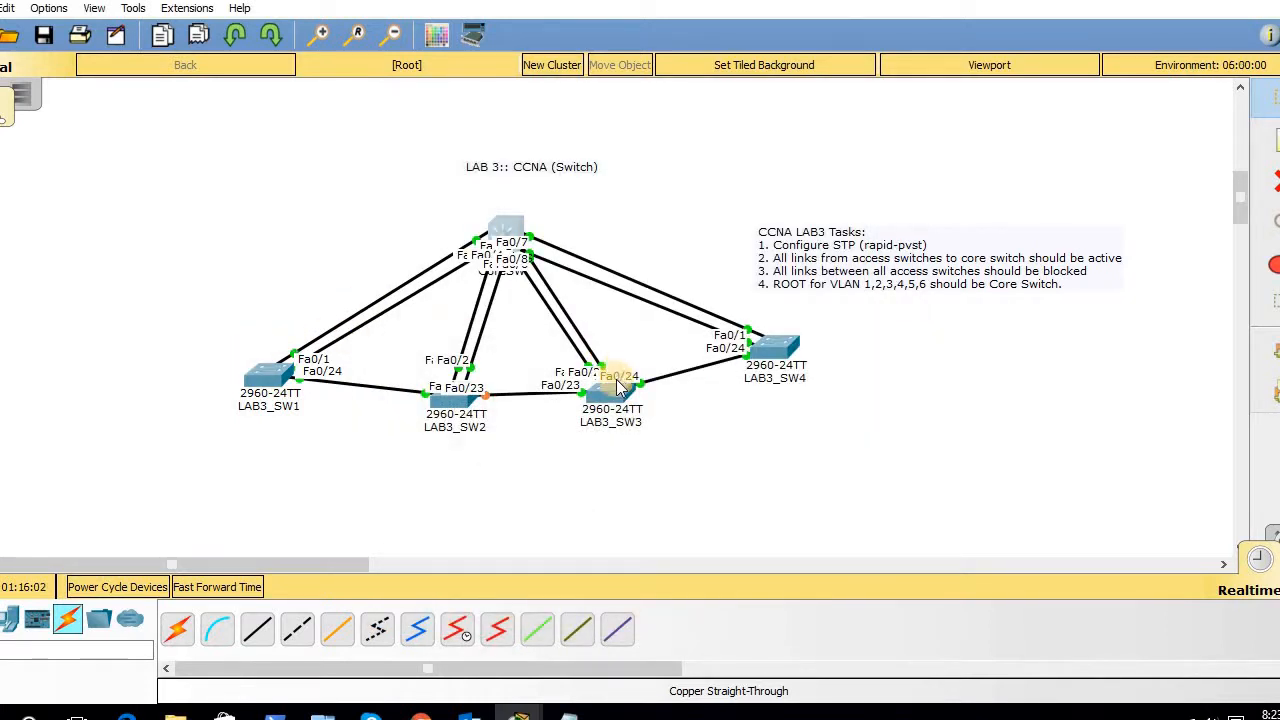
- On LAB3_SW3, enter privileged mode and run 'show spanning-tree'
click(615, 388)
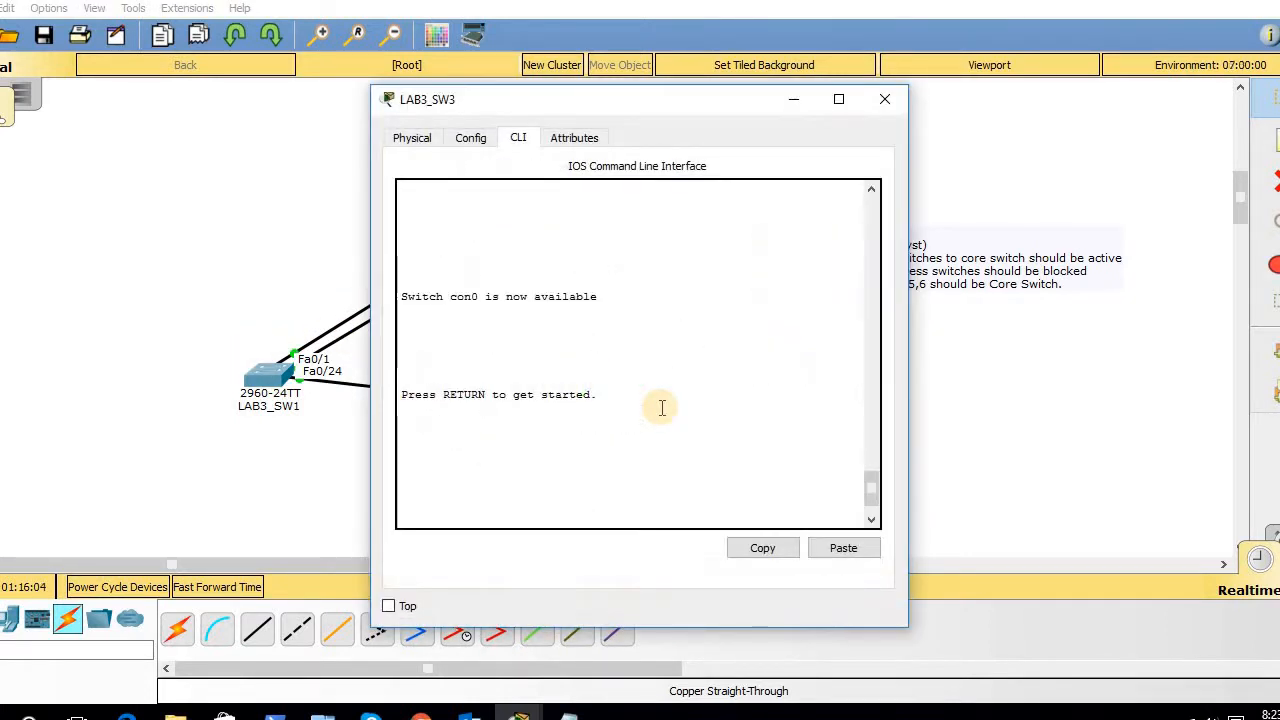
key(Return)
key(Return)
key(Return)
text(en)
key(Return)
key(Return)
key(Return)
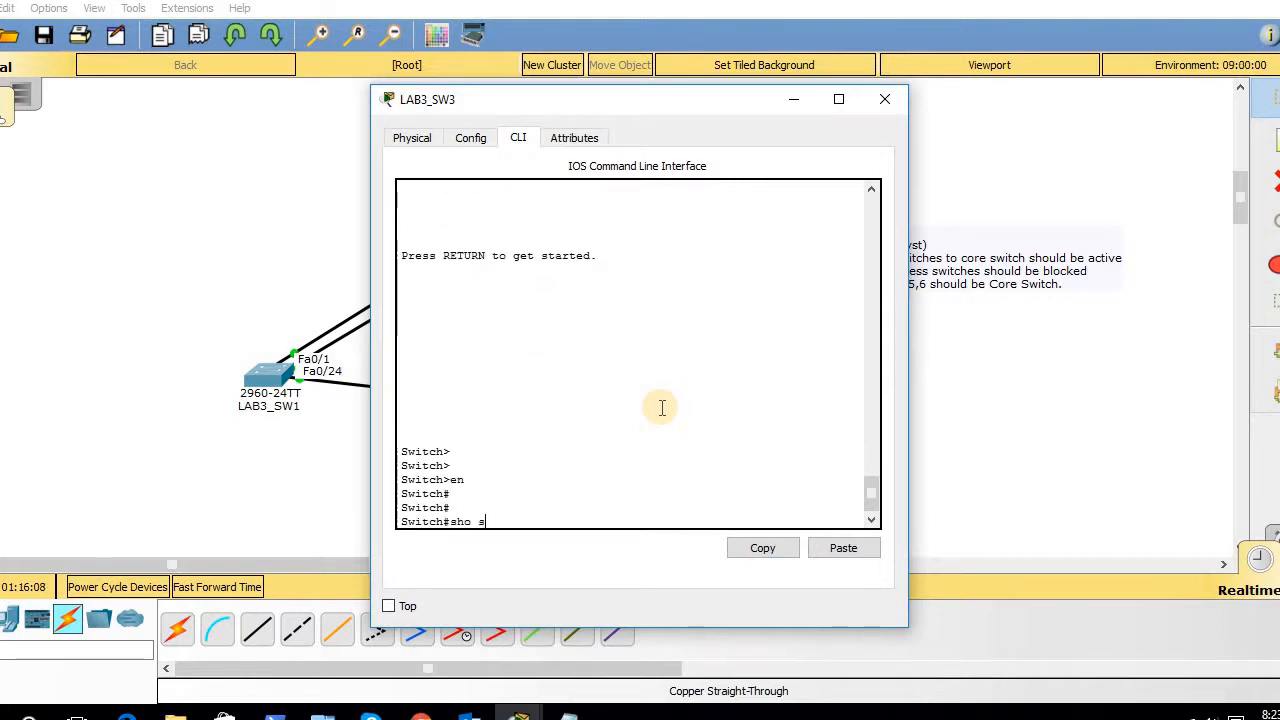
text(sho sp)
key(Tab)
key(Return)
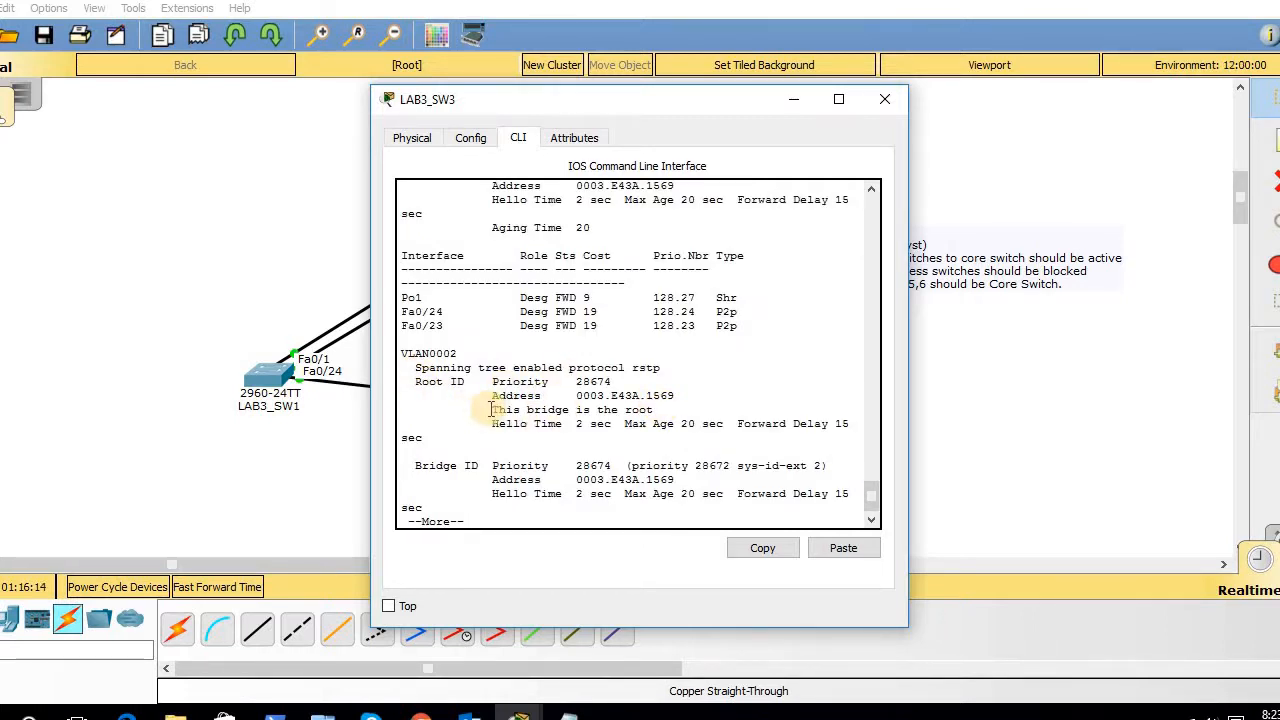
- Highlight LAB3_SW3's VLAN 2 root line and priority 28674, then return to CoreSW's console
drag(491, 410, 862, 427)
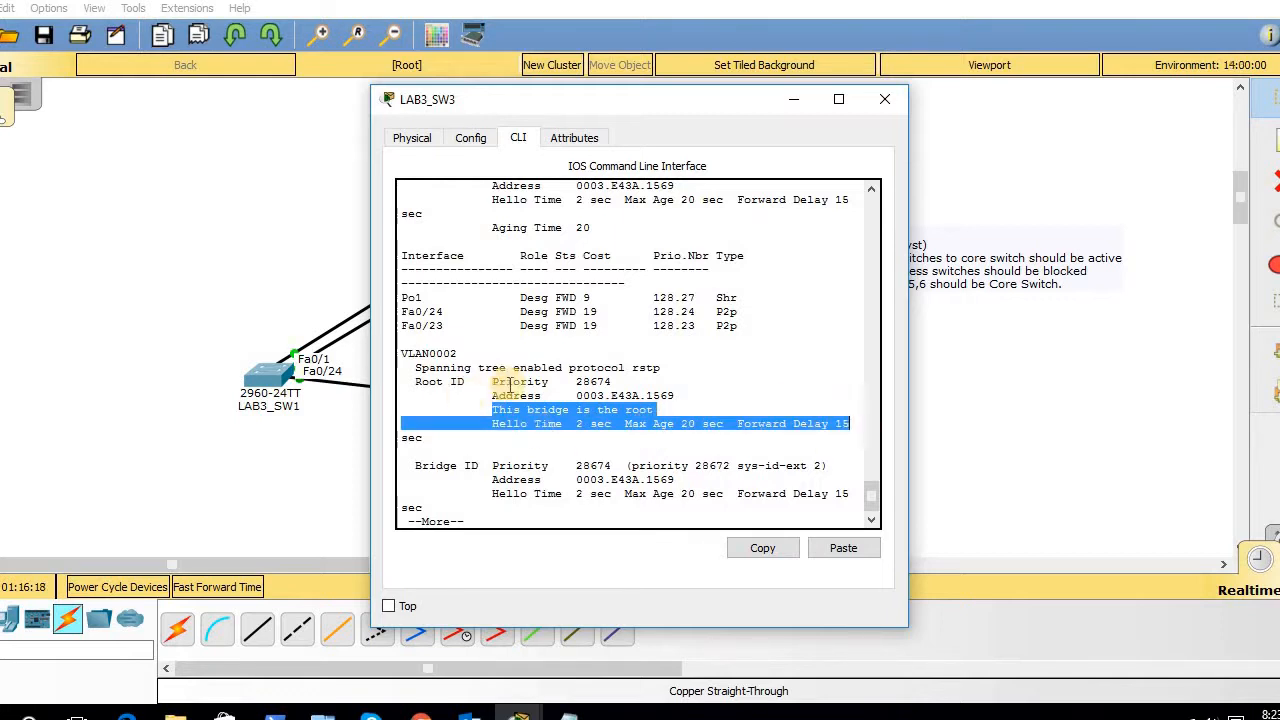
drag(612, 385, 578, 386)
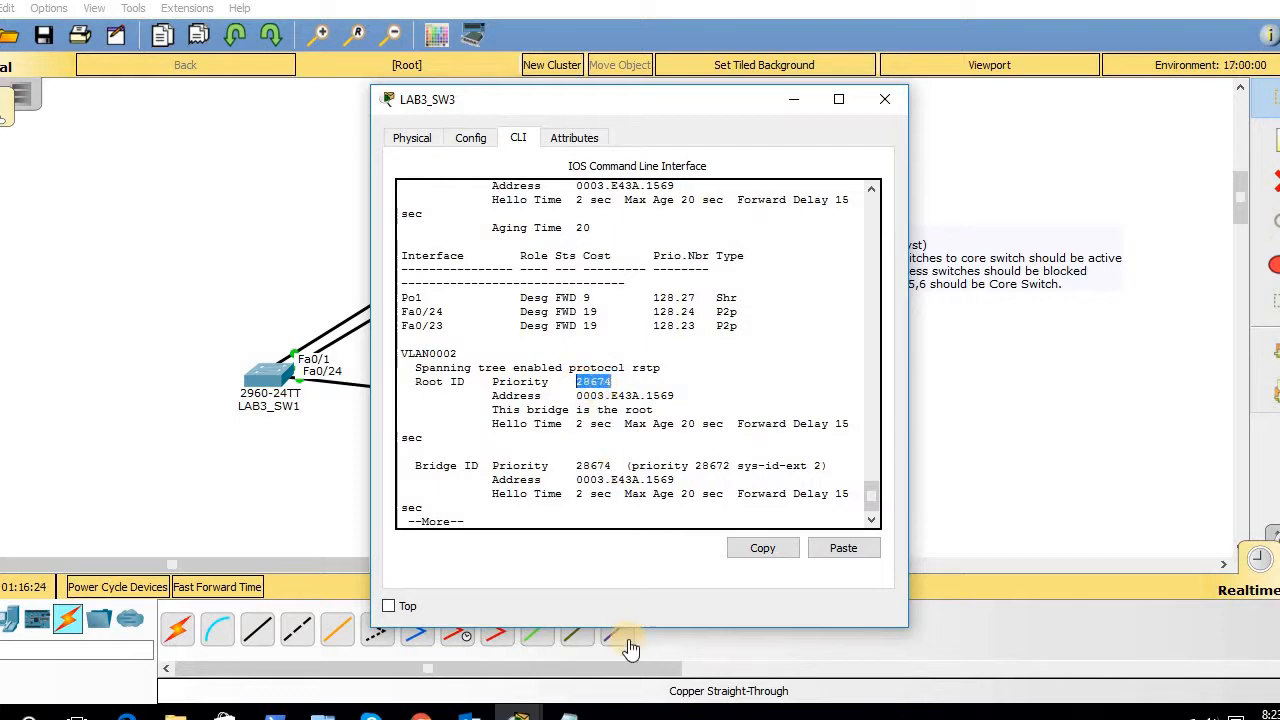
mouse_move(518, 712)
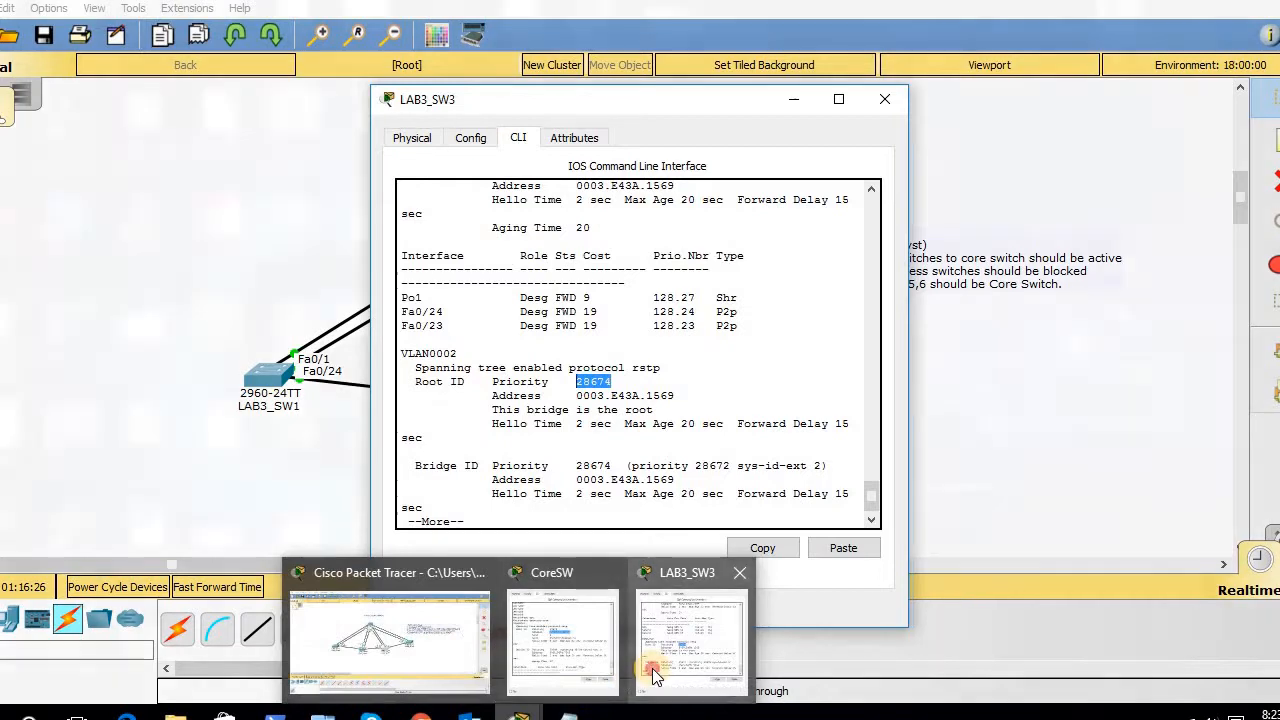
click(651, 665)
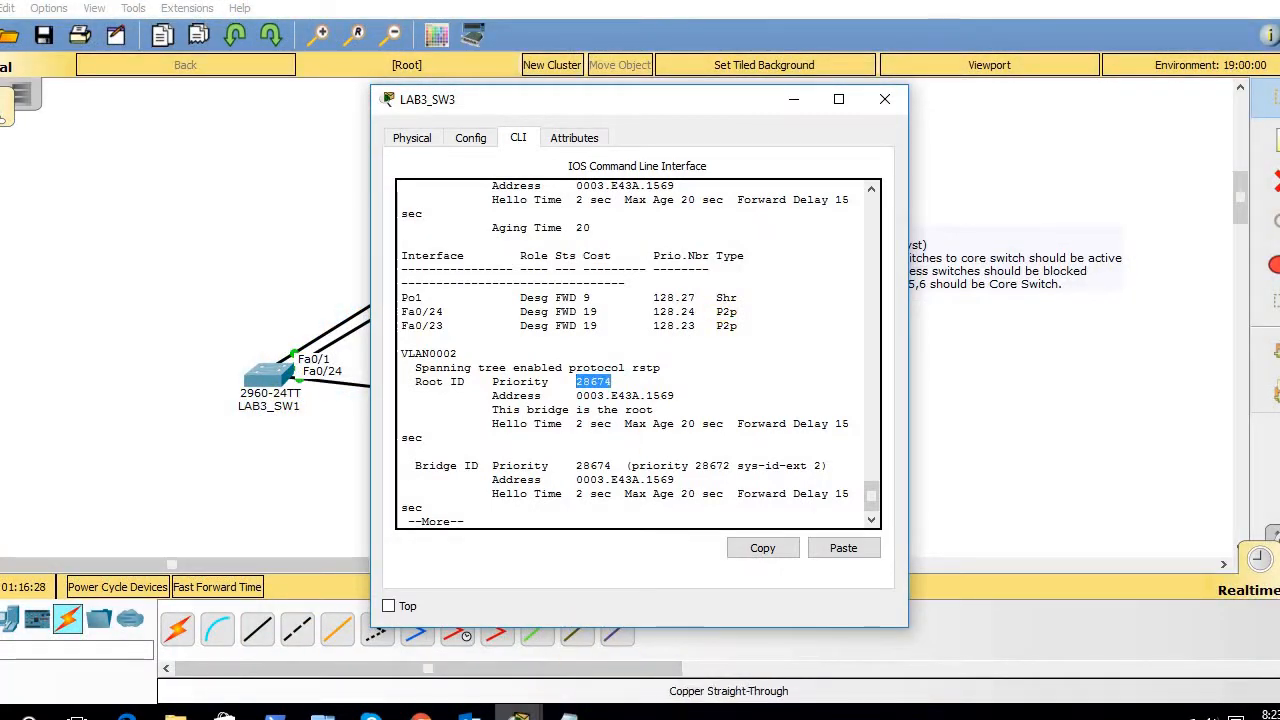
mouse_move(518, 712)
click(538, 668)
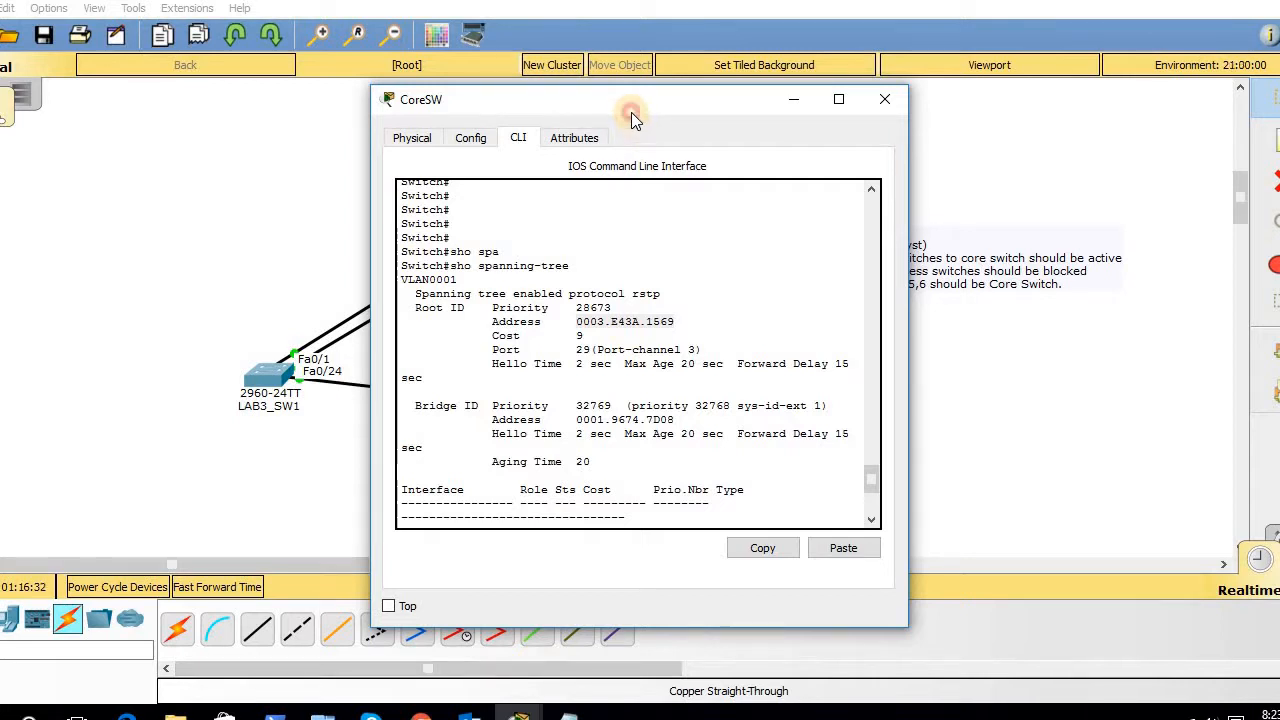
- Compare CoreSW's and LAB3_SW3's root addresses side by side, then minimize both consoles
drag(631, 112, 984, 115)
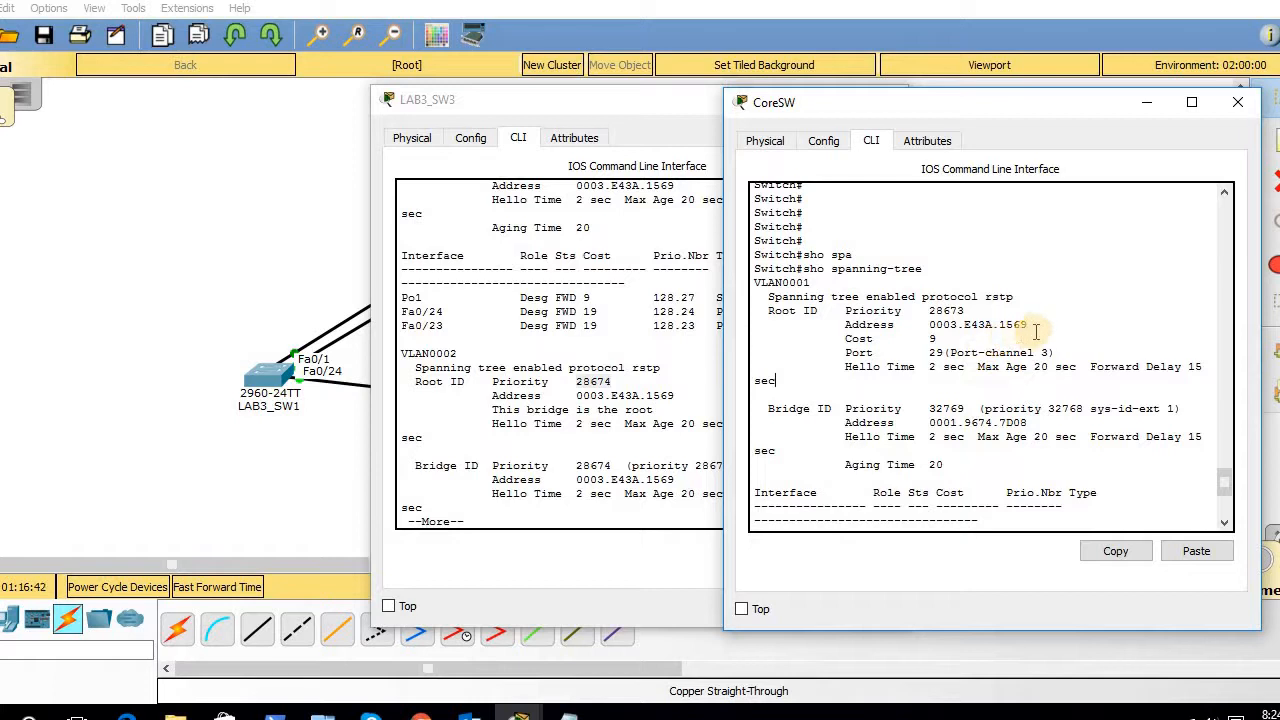
drag(1036, 332, 929, 324)
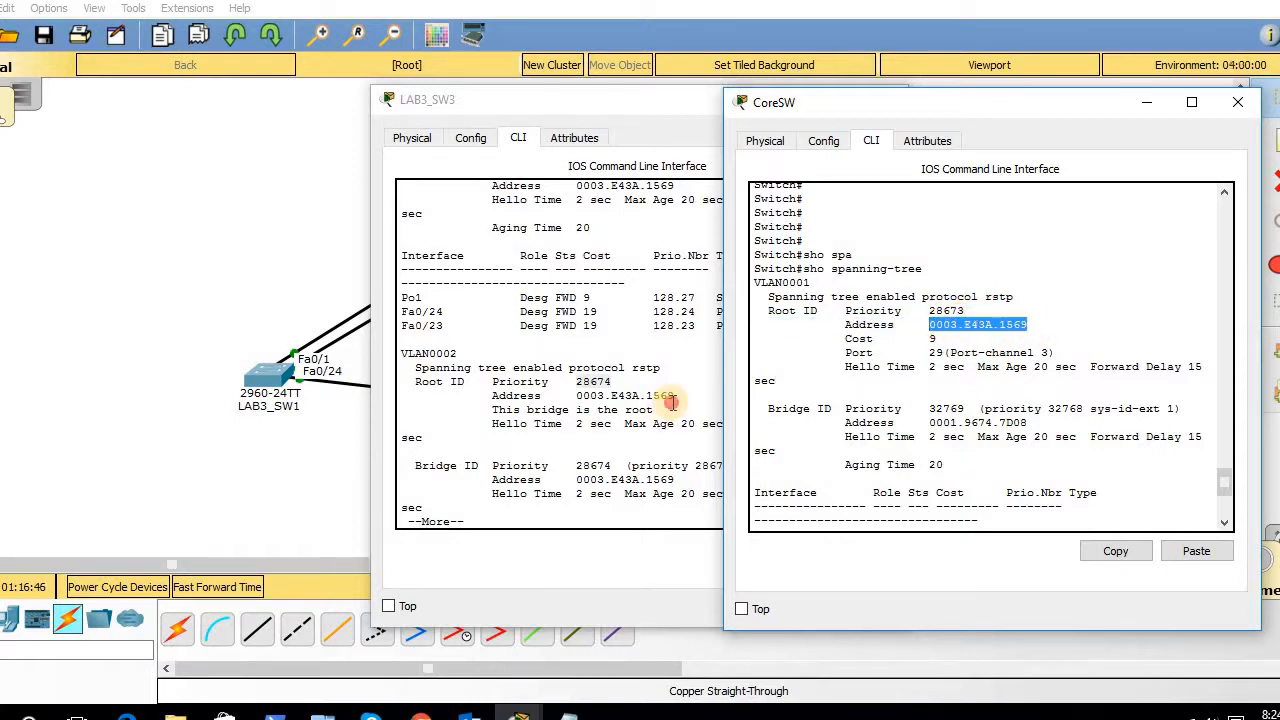
drag(673, 401, 545, 393)
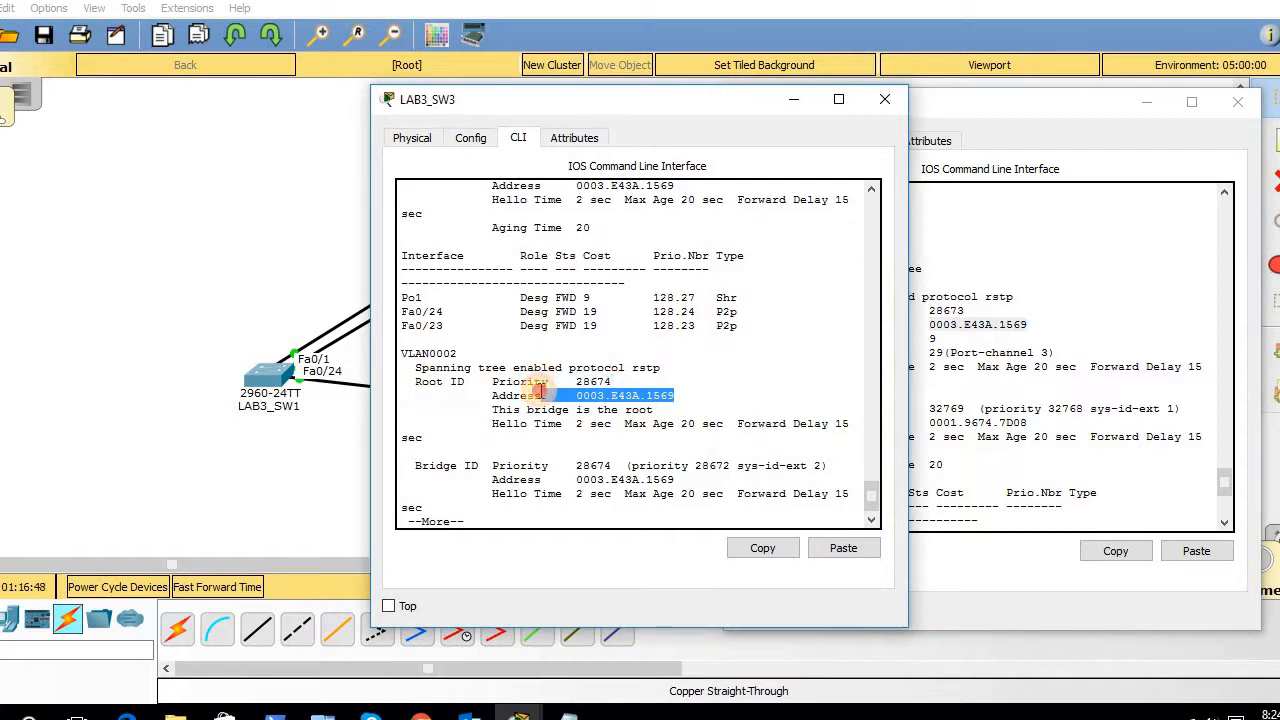
click(1147, 103)
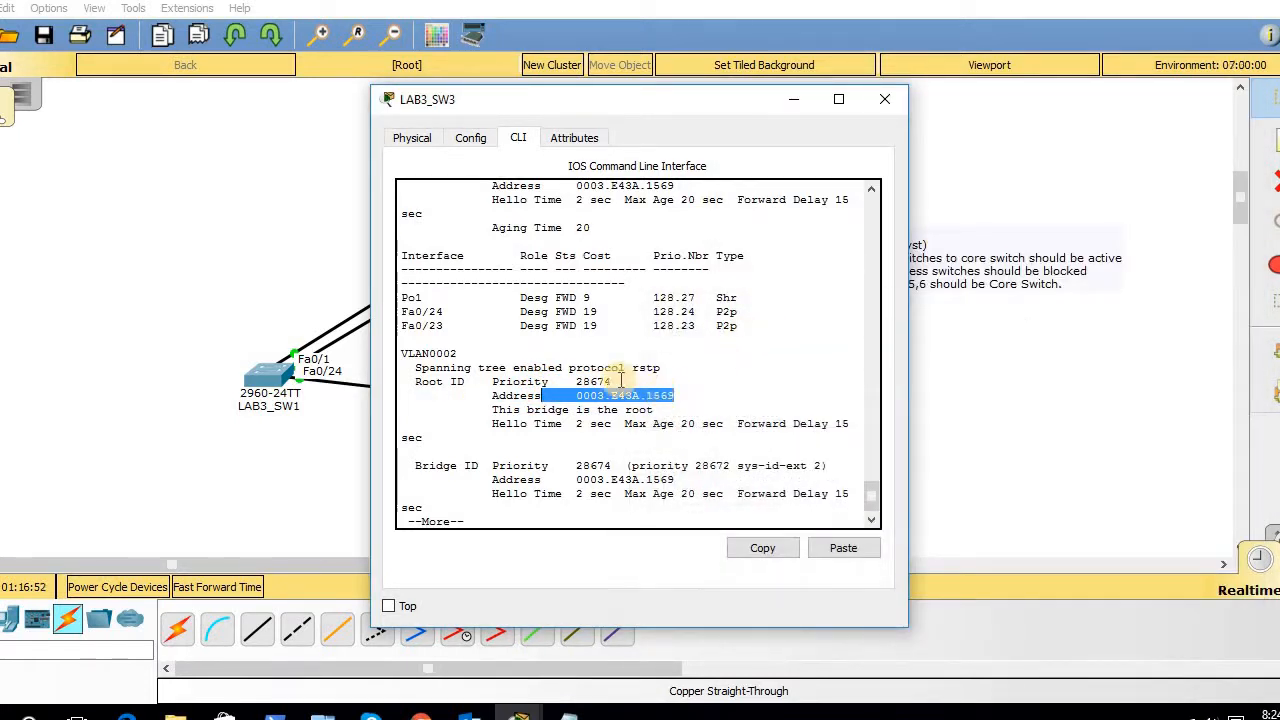
drag(621, 378, 550, 354)
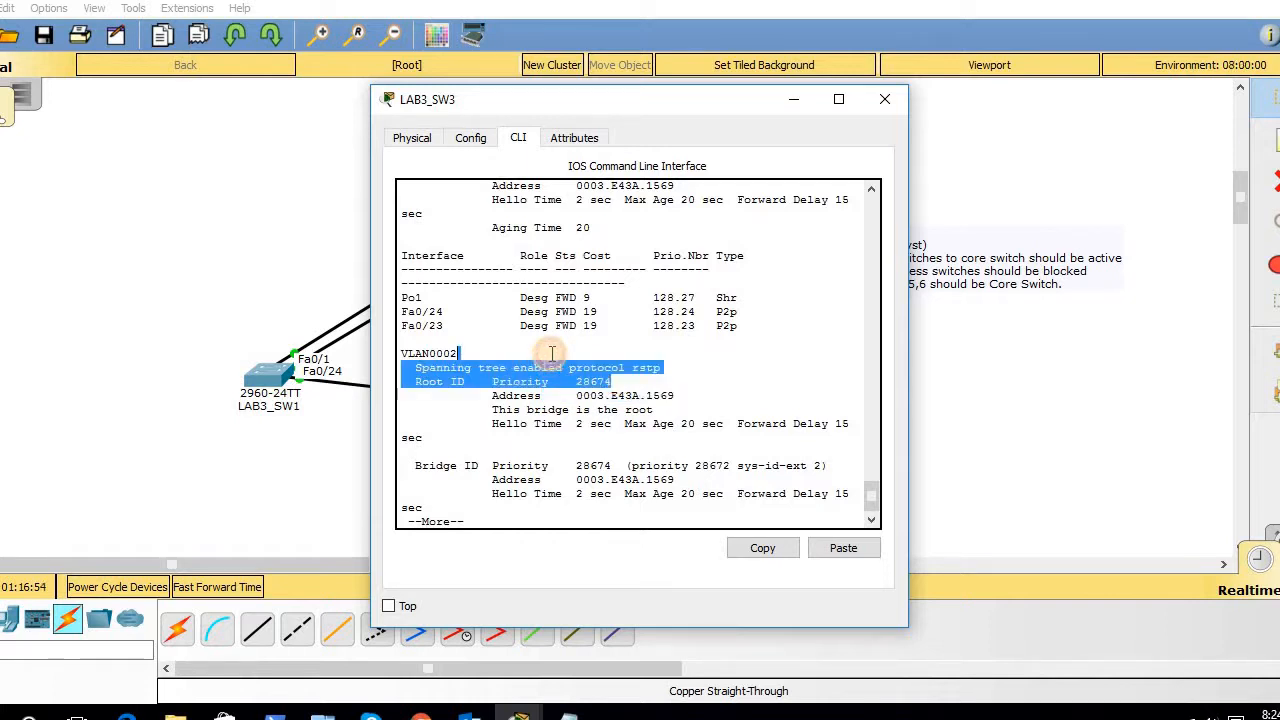
click(803, 97)
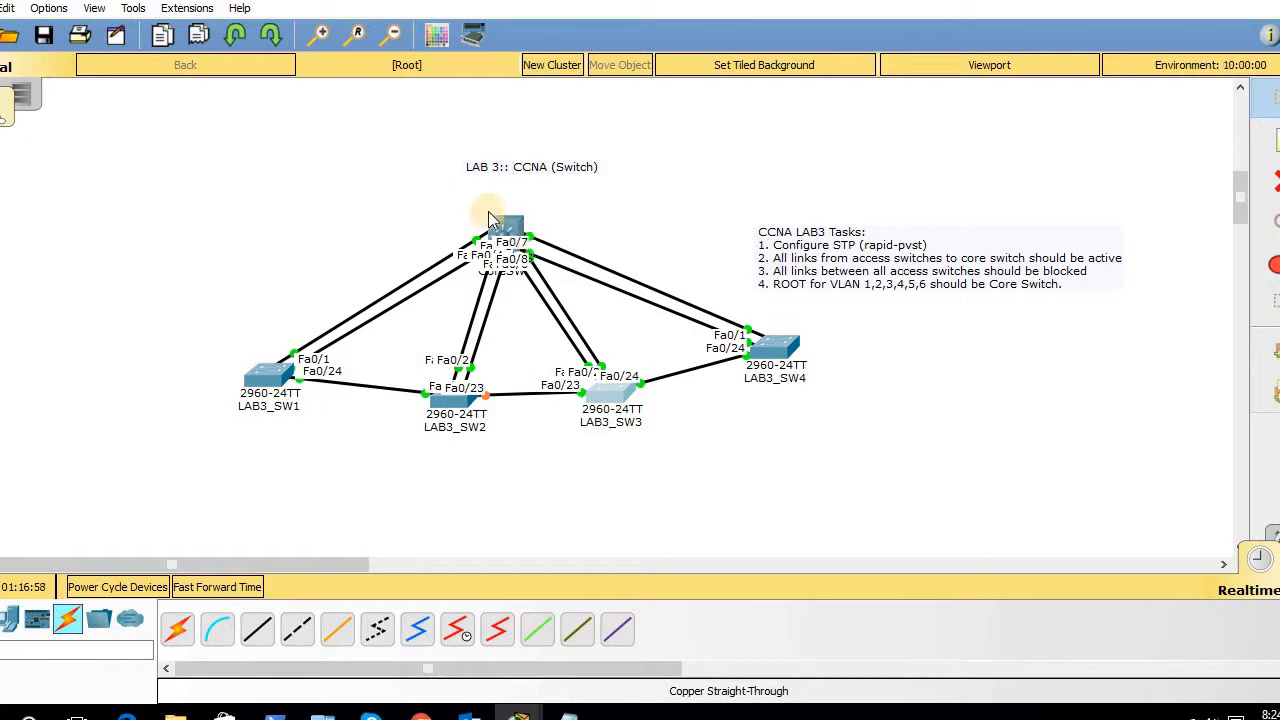
- Reopen CoreSW, page through spanning-tree output to VLAN 7, and enter 'config t'
click(510, 228)
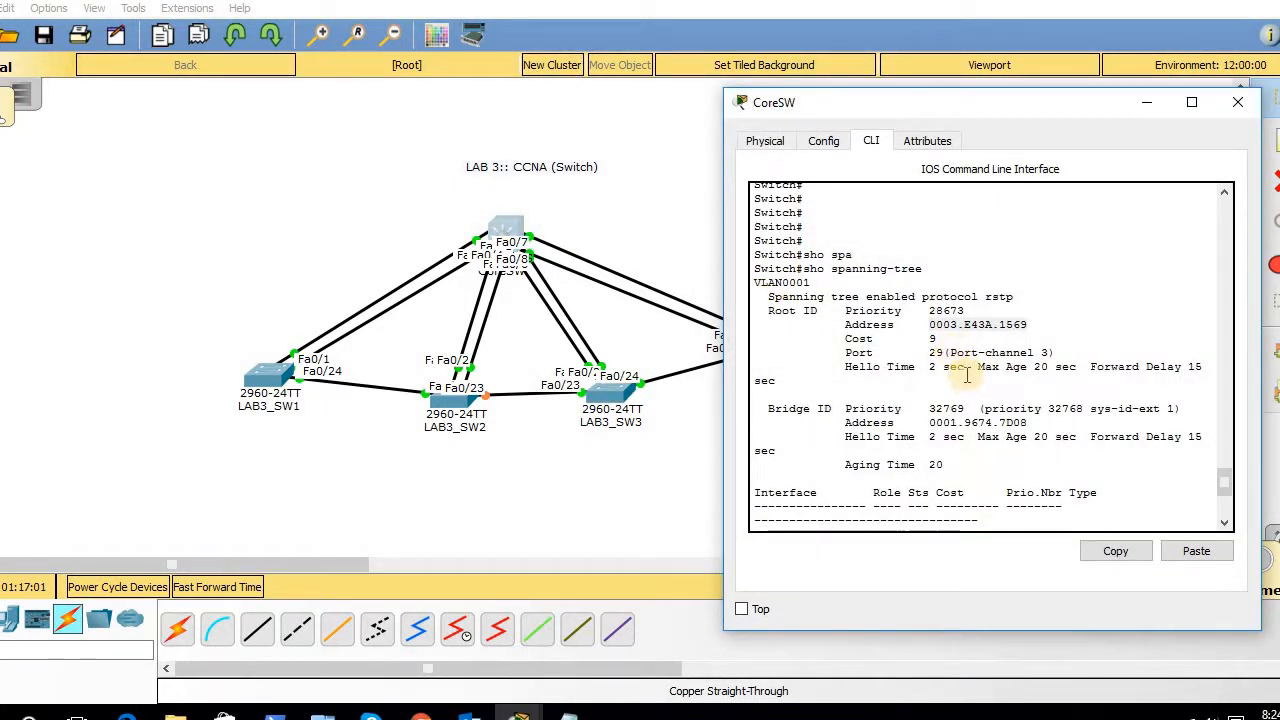
key(space)
key(space)
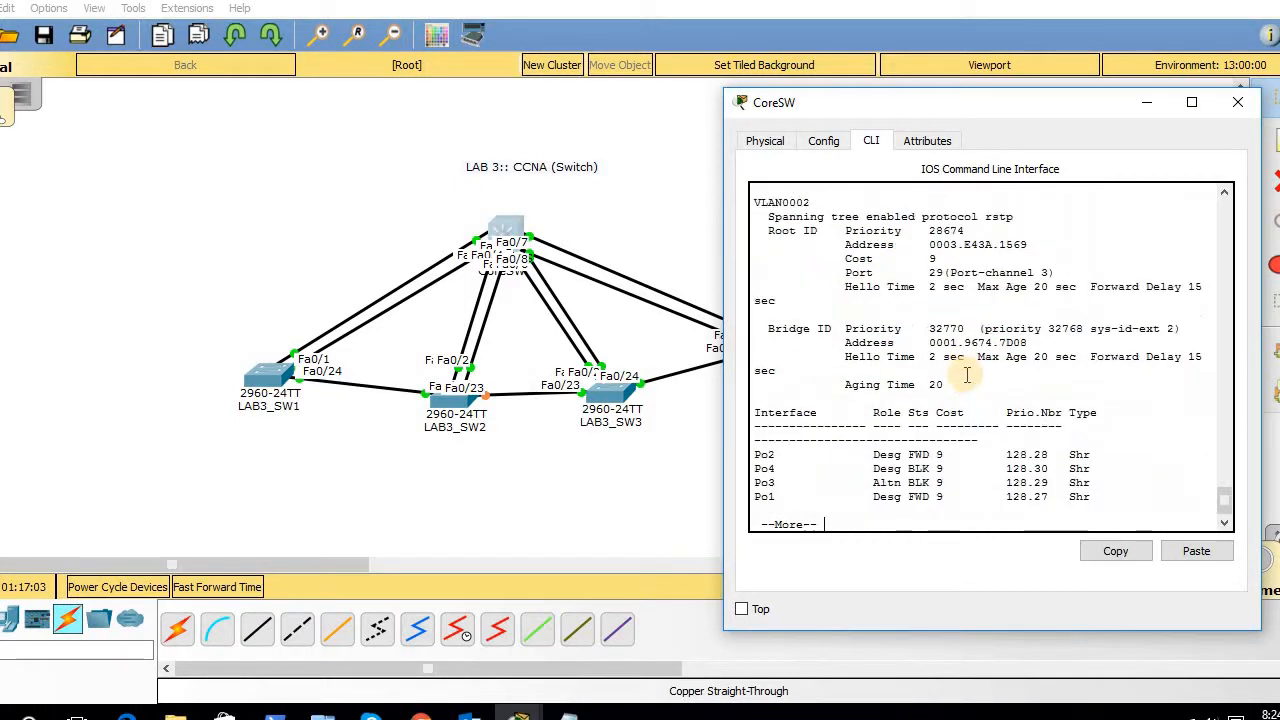
key(Return)
key(Return)
key(Return)
key(Return)
key(Return)
key(Return)
key(Return)
key(Return)
key(Return)
key(Return)
key(Return)
key(Return)
key(Return)
key(Return)
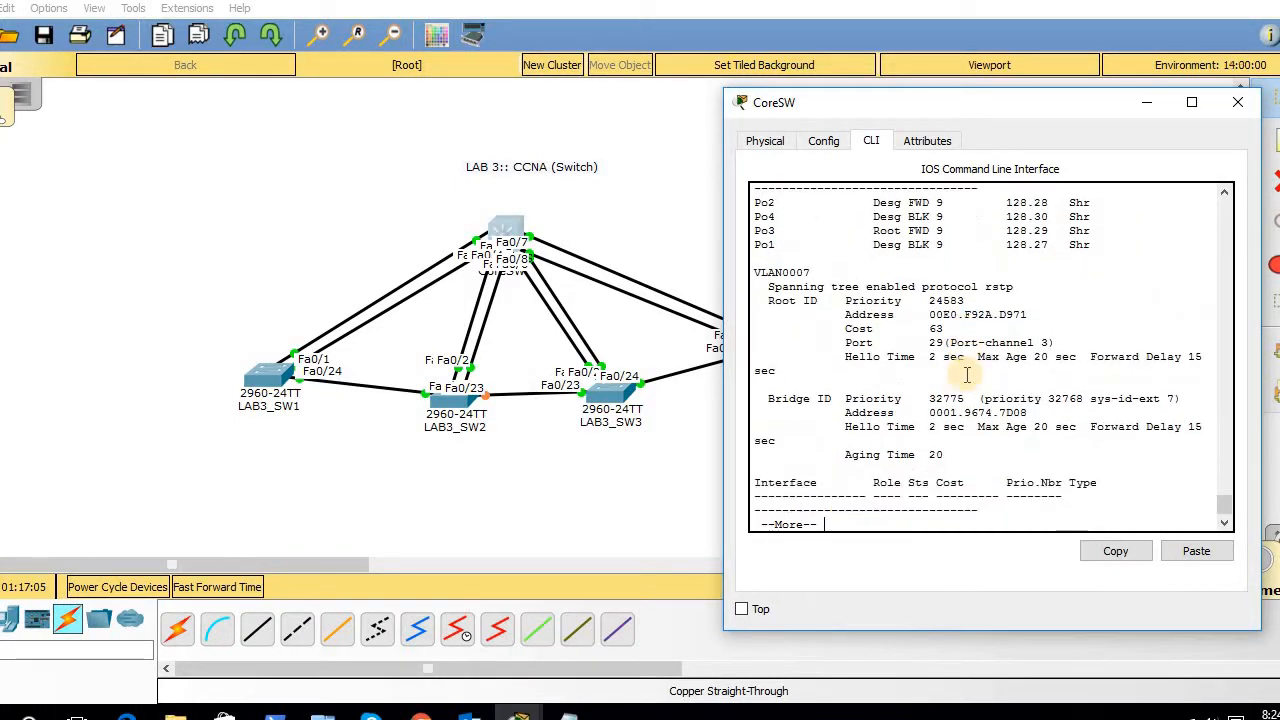
key(Return)
key(Return)
key(Return)
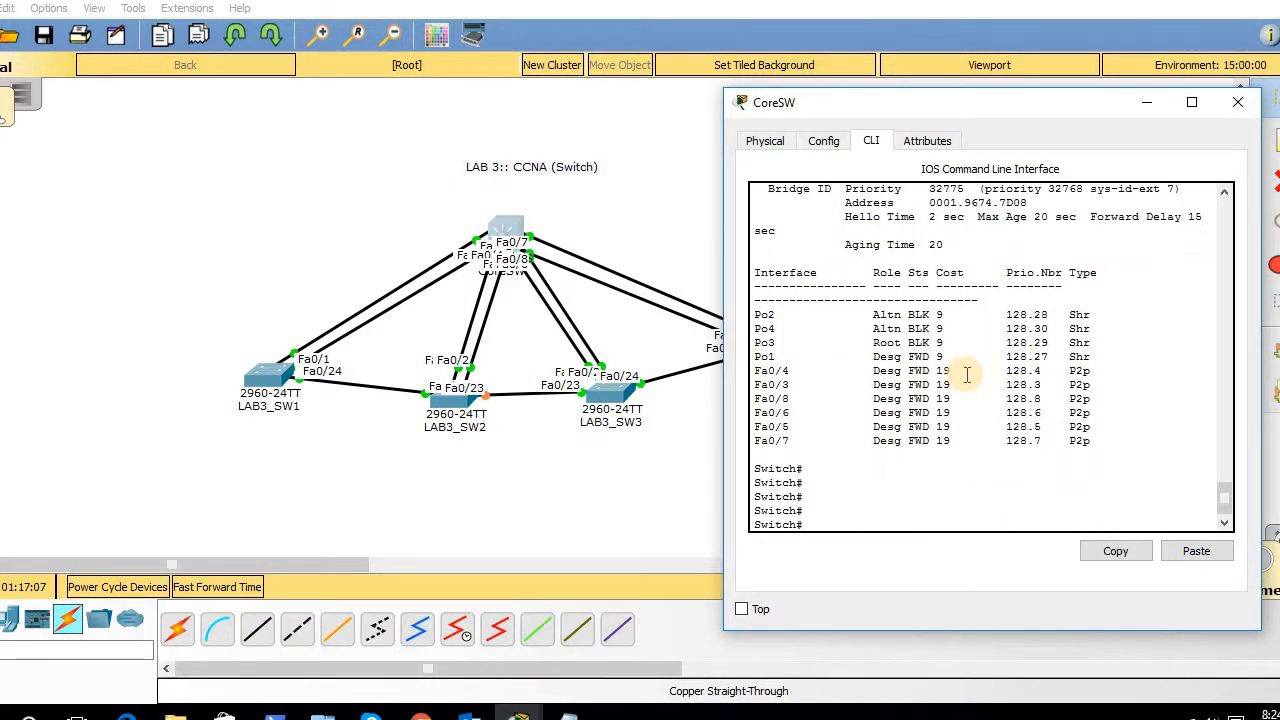
text(config t)
key(Return)
key(Return)
key(Return)
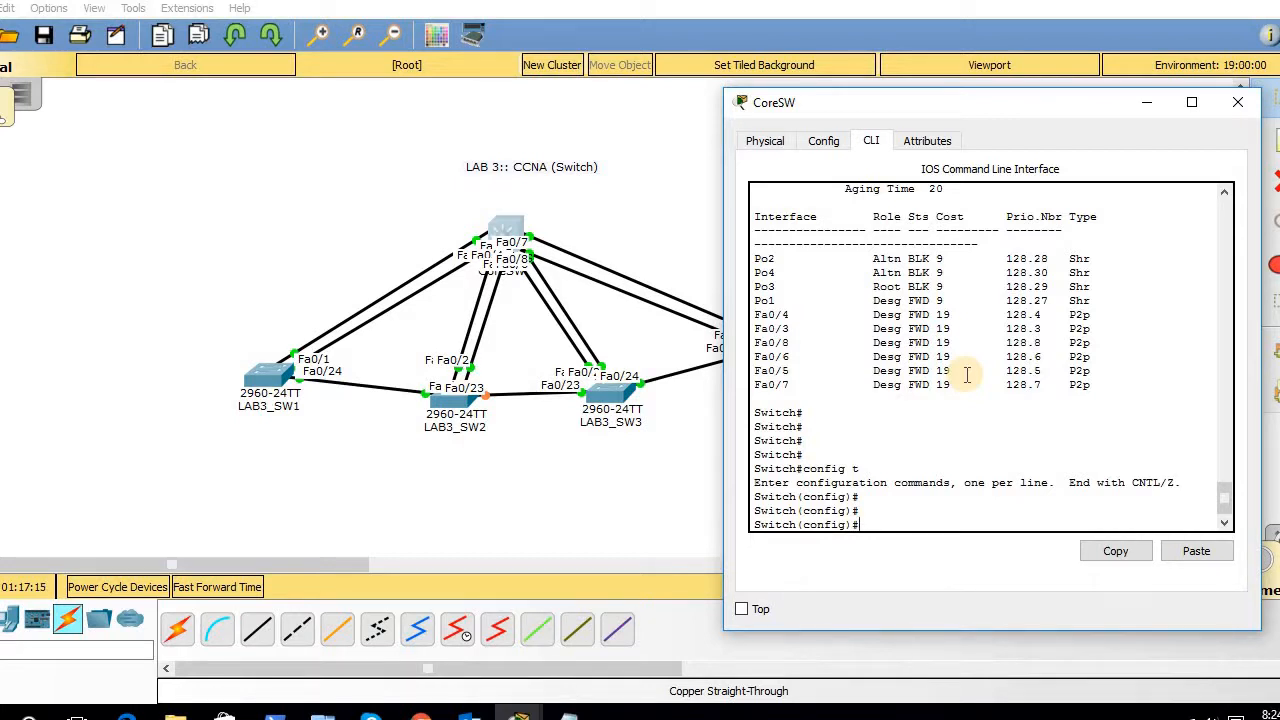
- On CoreSW, type 'spanning-tree vlan 1-6 ?' to list the priority and root options
text(spa)
key(Tab)
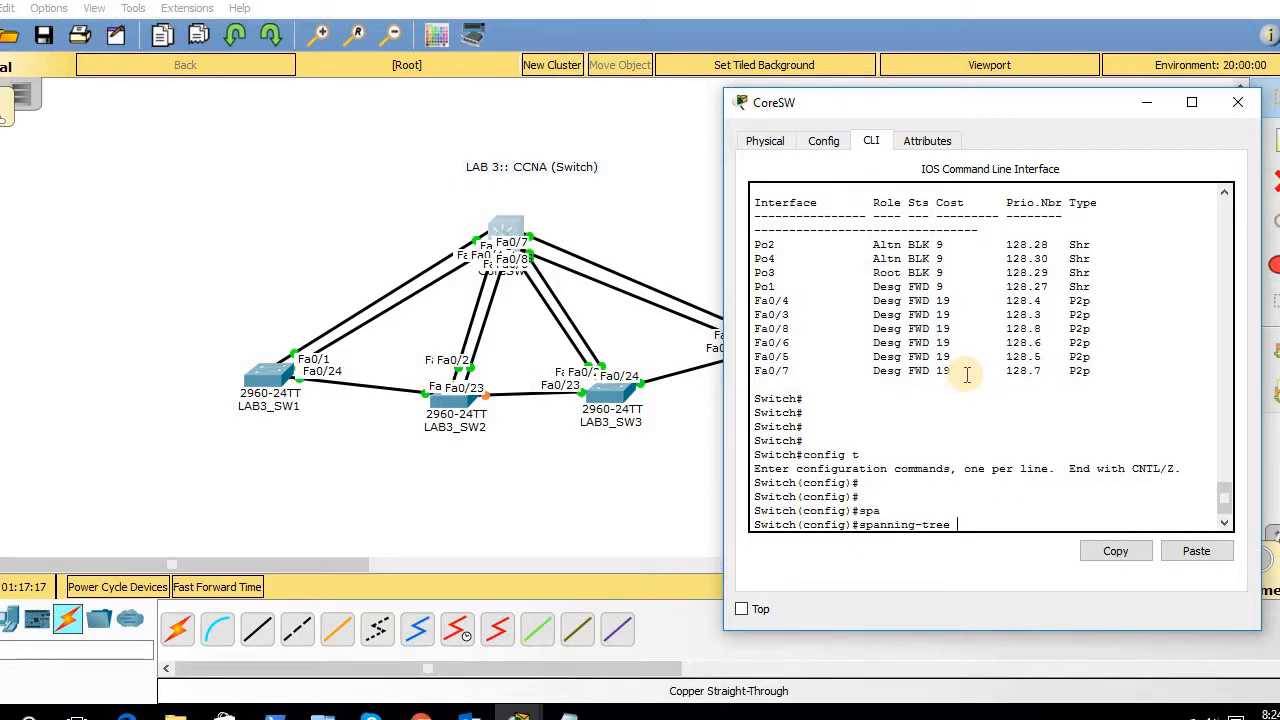
text(vl)
key(Tab)
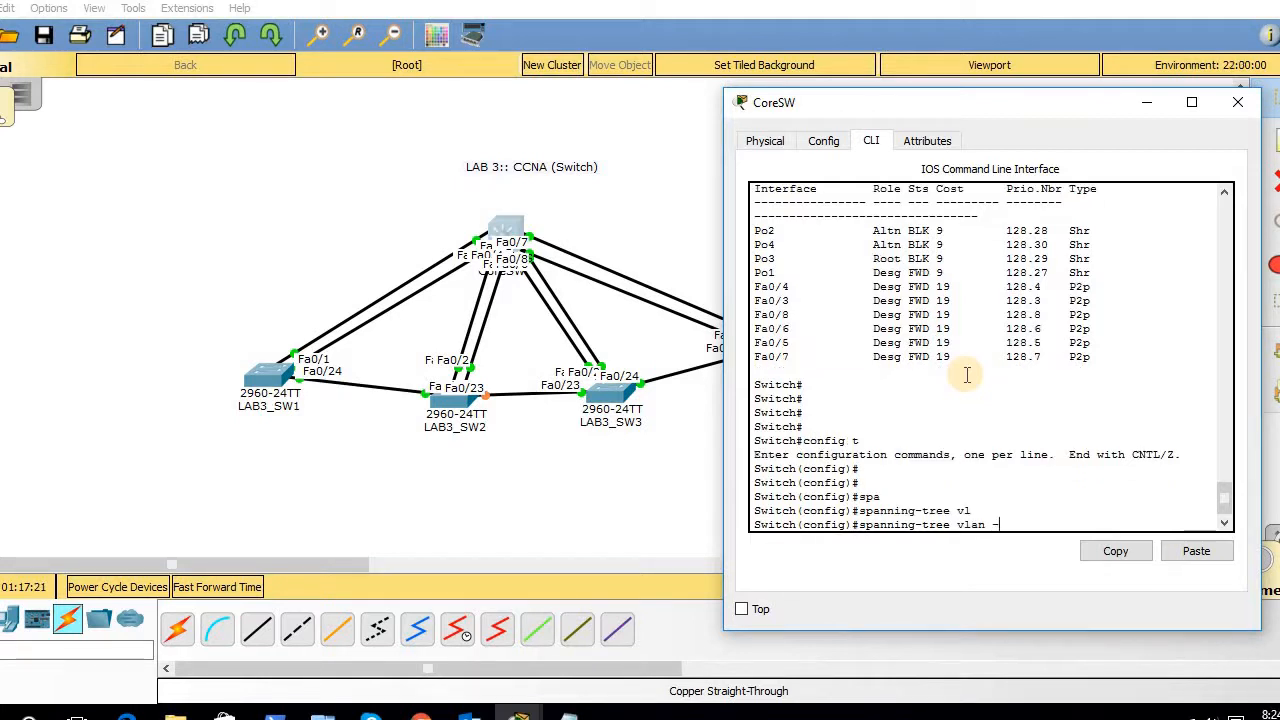
text(1-6 ?)
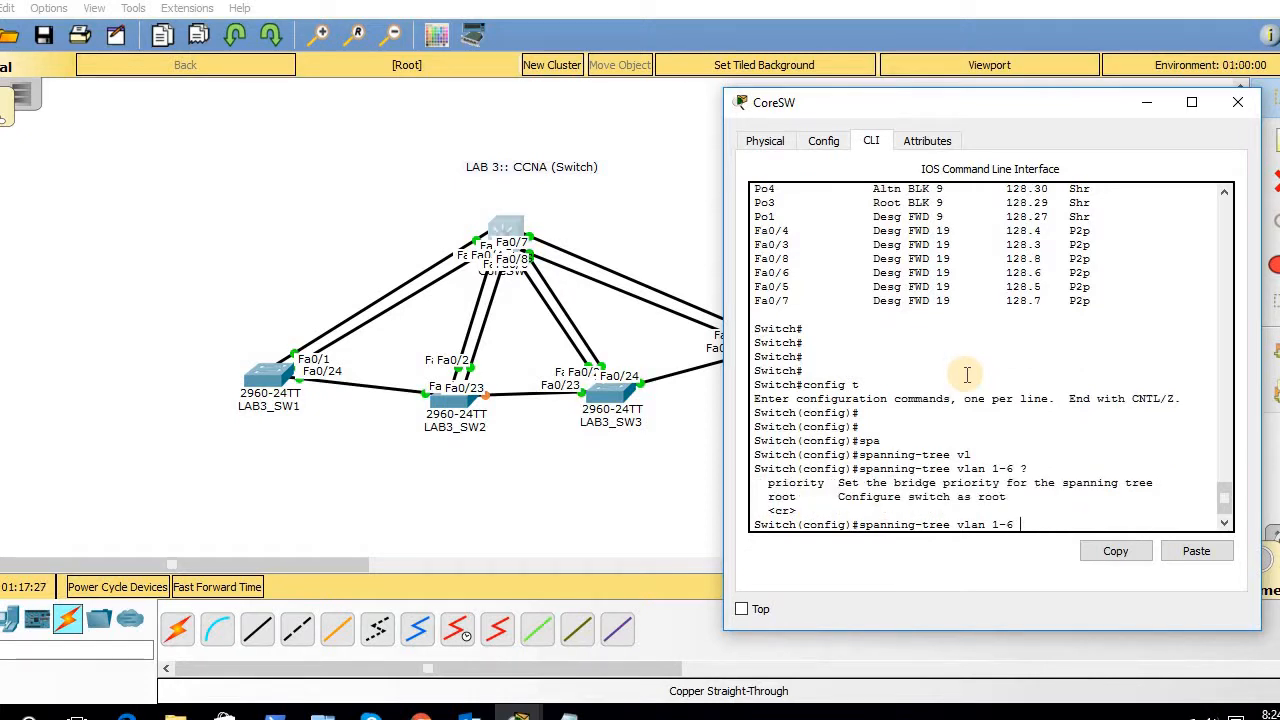
text(pri)
- Complete 'pri' so CoreSW's command reads 'spanning-tree vlan 1-6 priority'
key(Tab)
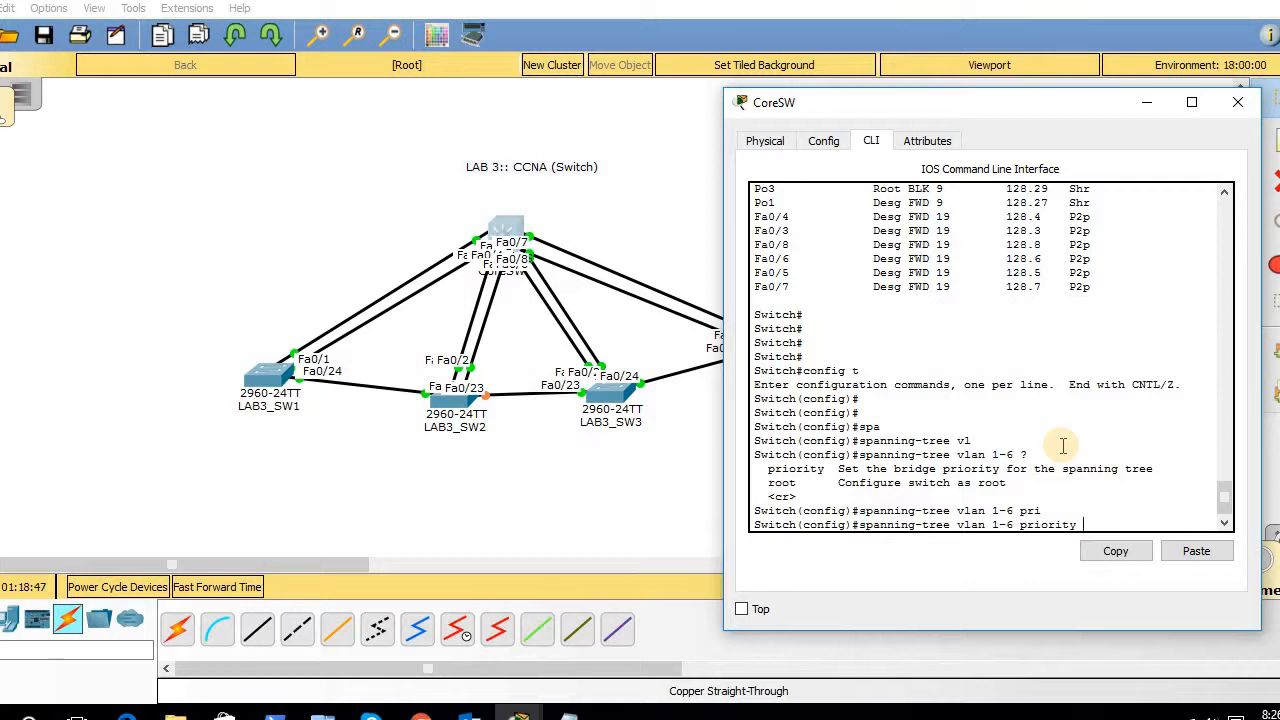
- Check the spanning-tree vlan 1-6 options and submit a priority command, which rejects 4097
text(?)
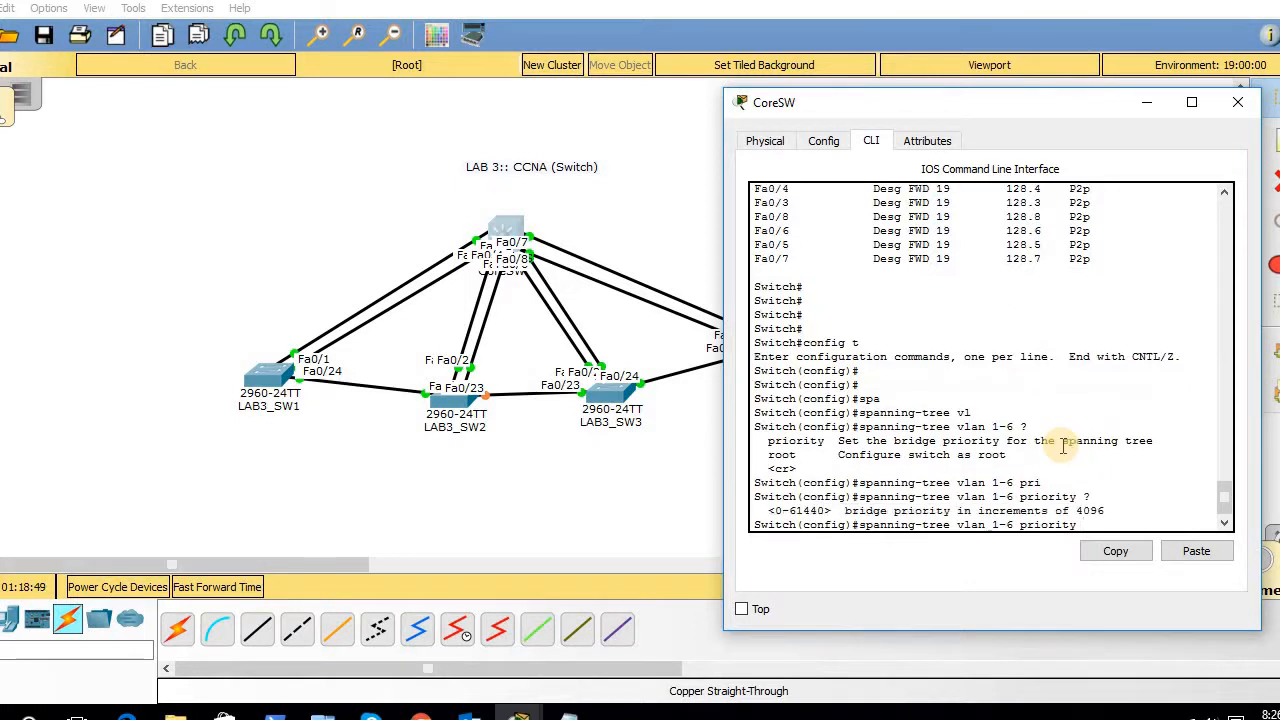
key(BackSpace)
key(BackSpace)
key(BackSpace)
key(BackSpace)
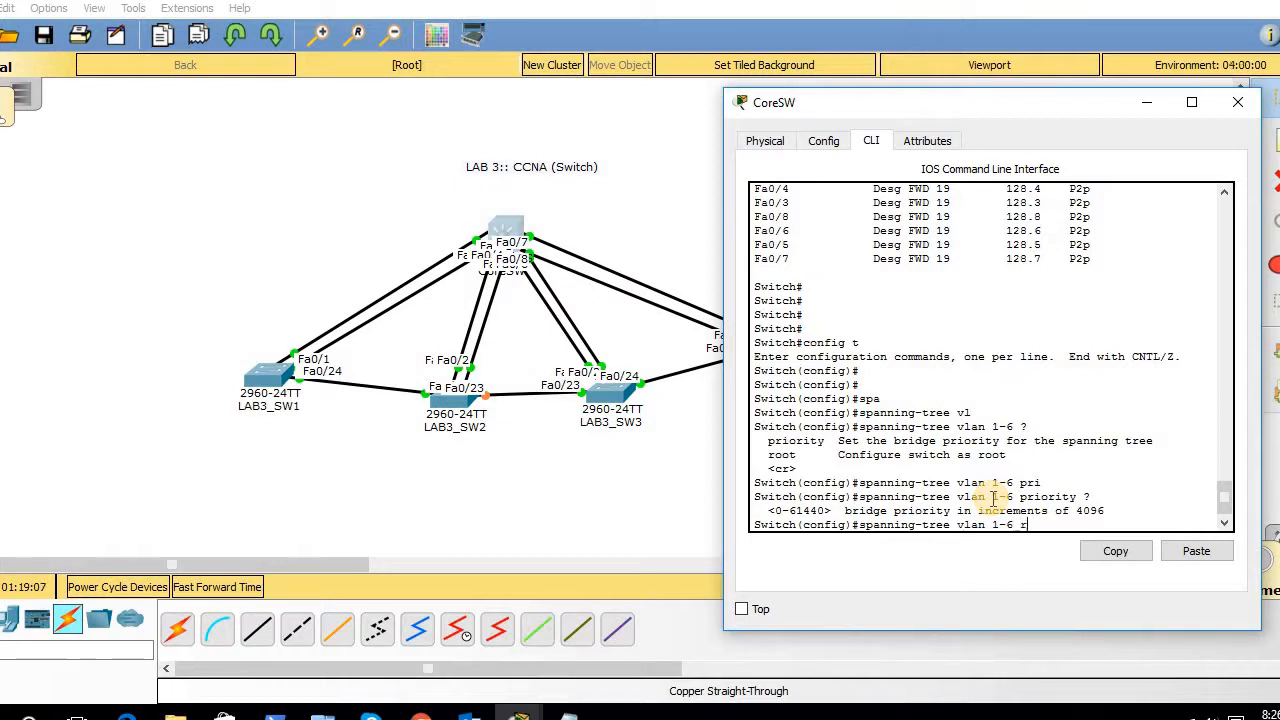
text(?)
text(p)
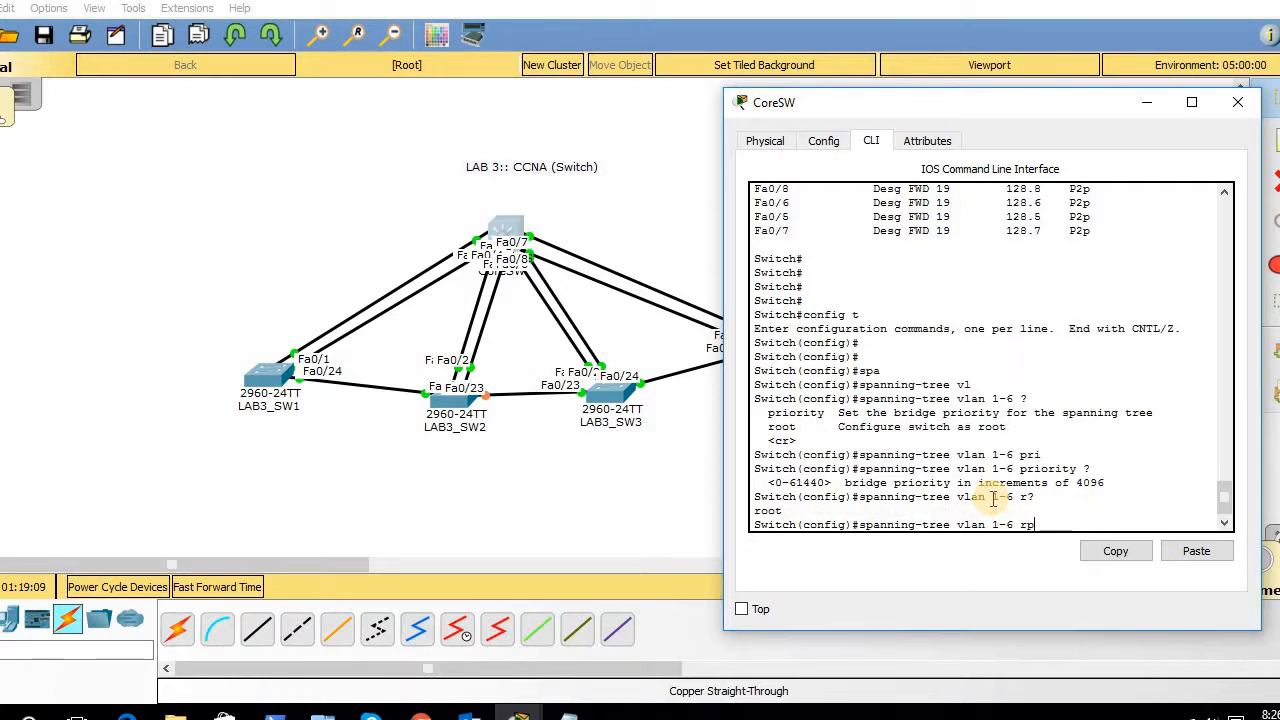
key(BackSpace)
key(BackSpace)
text(oot)
key(BackSpace)
key(BackSpace)
text(pri)
key(Tab)
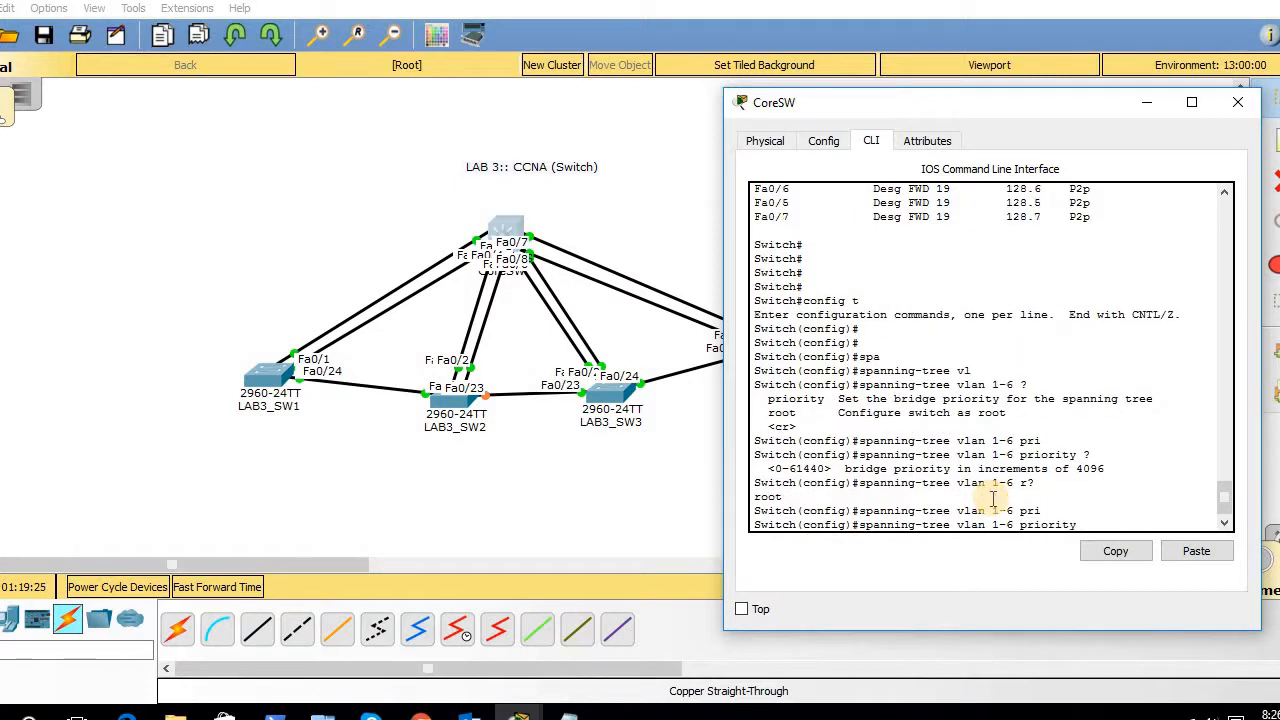
text(4096)
key(Return)
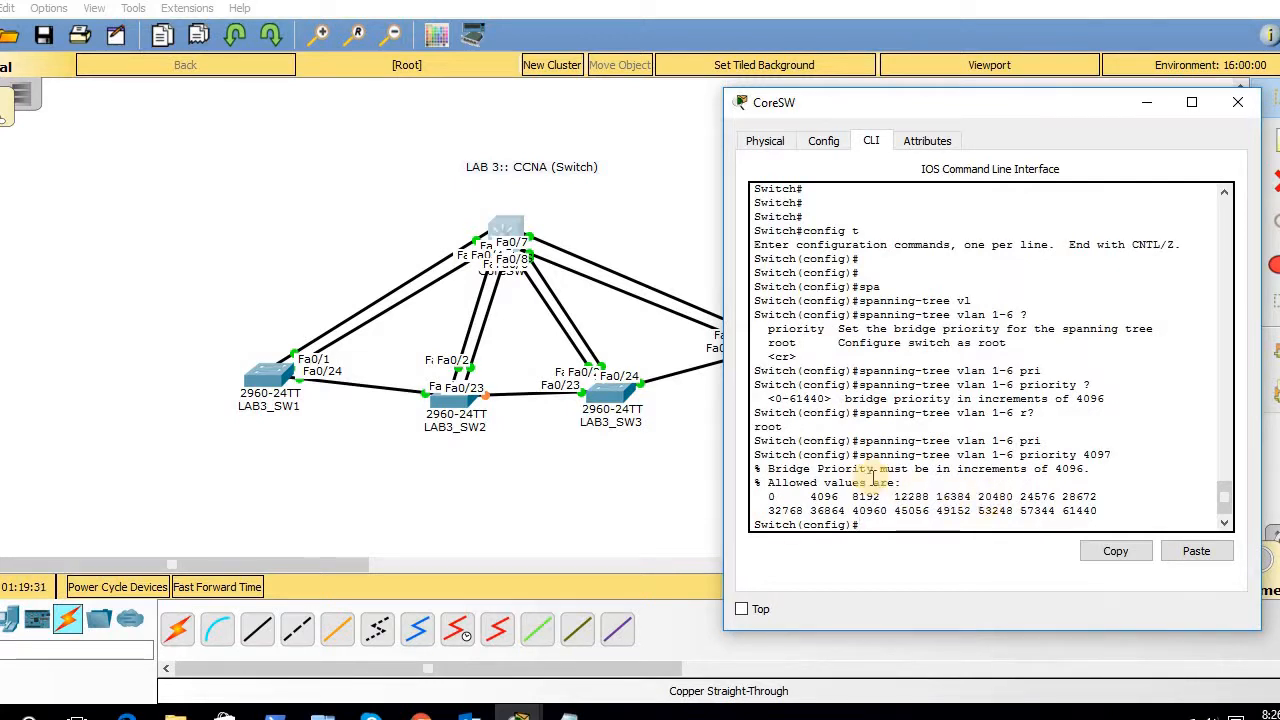
- Review the increments-of-4096 error, then apply 'spanning-tree vlan 1-6 priority 4096'
drag(773, 468, 1022, 482)
drag(1084, 440, 1090, 455)
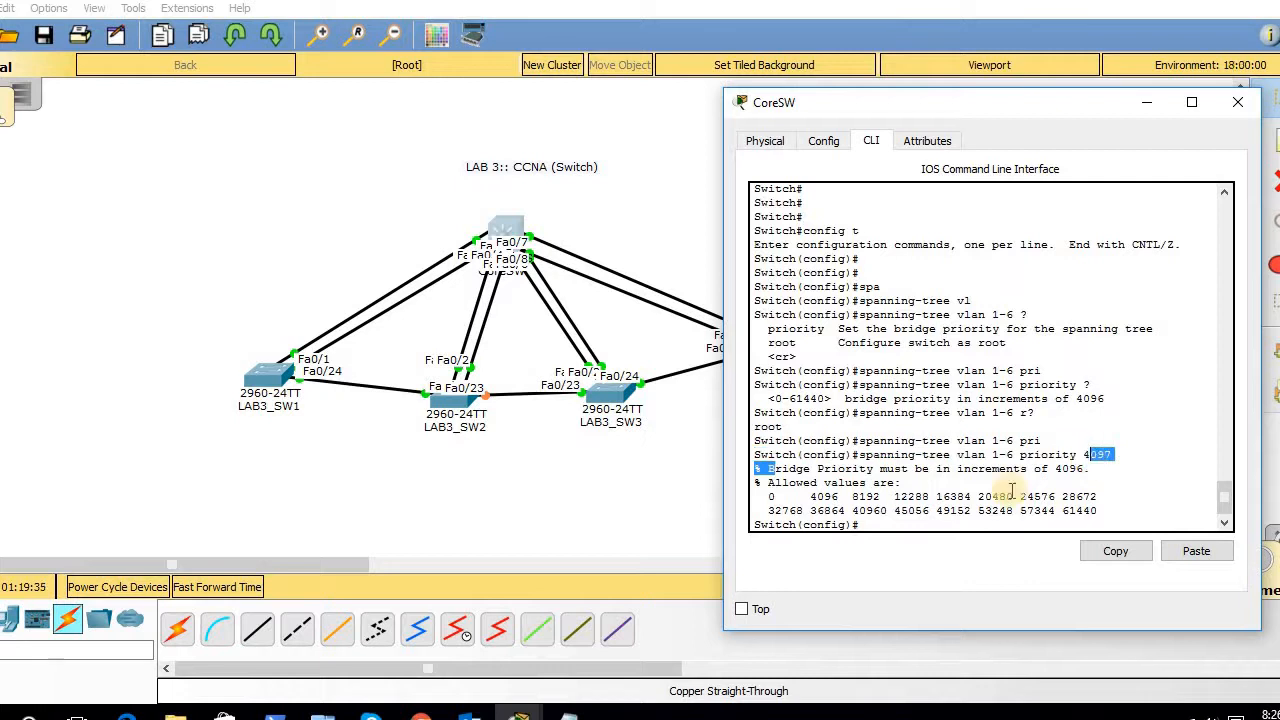
drag(766, 498, 1063, 518)
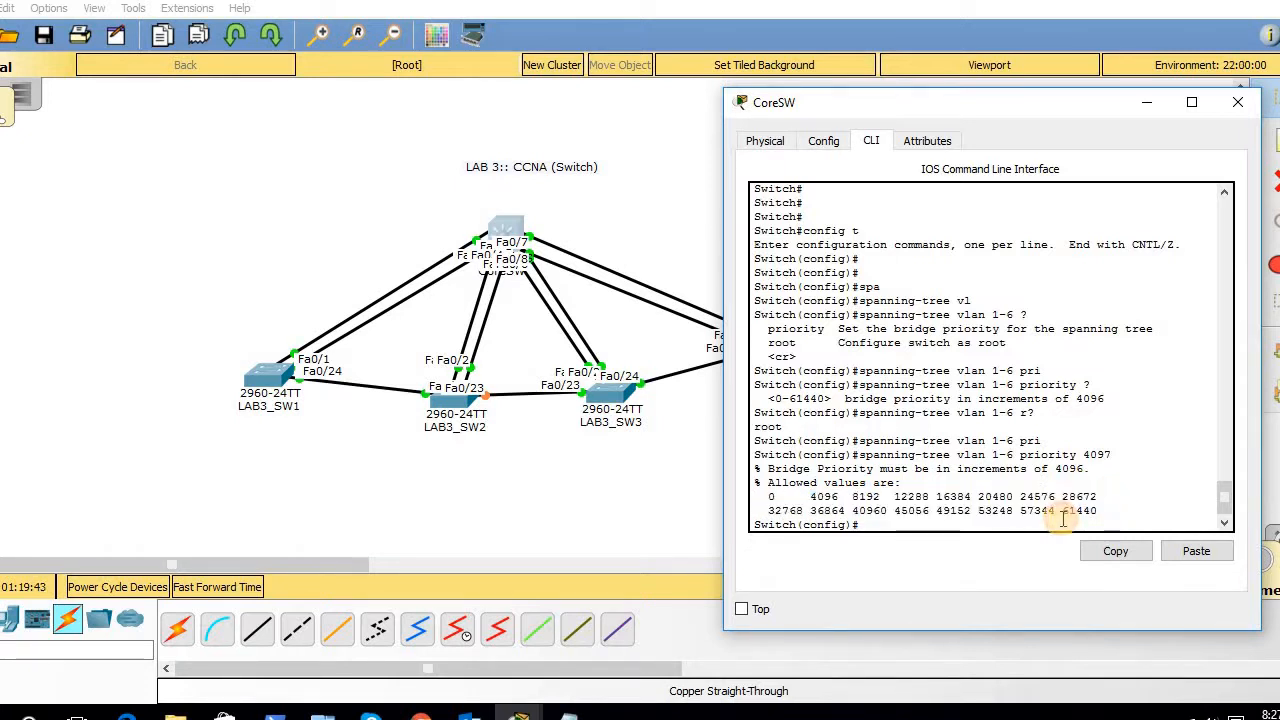
key(Up)
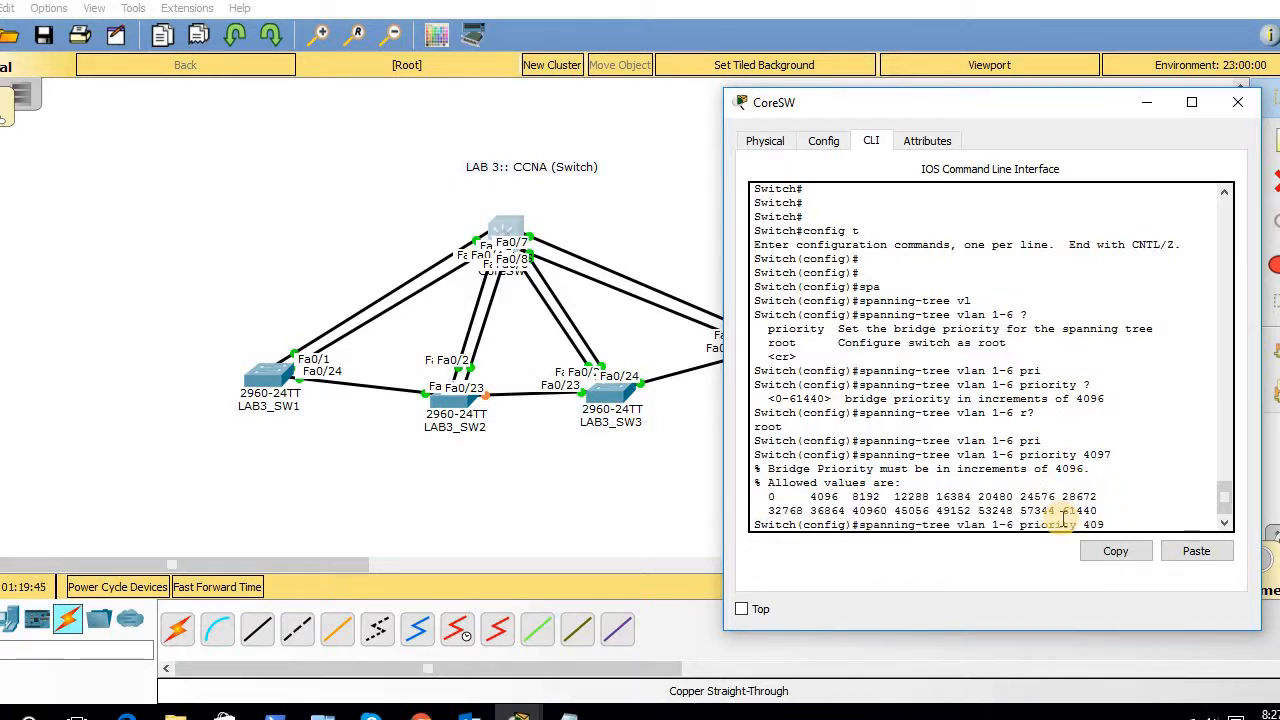
text(6)
key(Return)
key(Return)
key(Return)
- Exit config mode, run 'show spanning-tree' on CoreSW, and highlight VLAN 2 root priority 4098 and port-channel rows
text(exit)
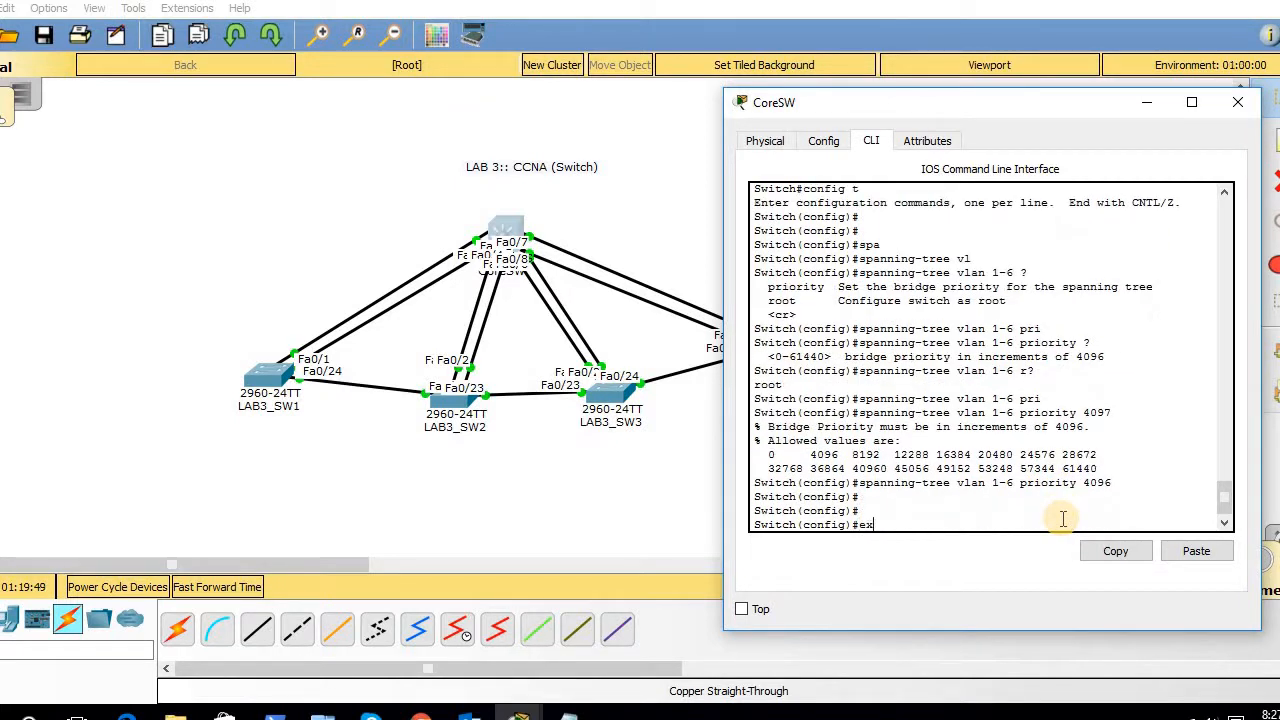
key(Return)
key(Return)
key(Return)
key(Return)
text(s)
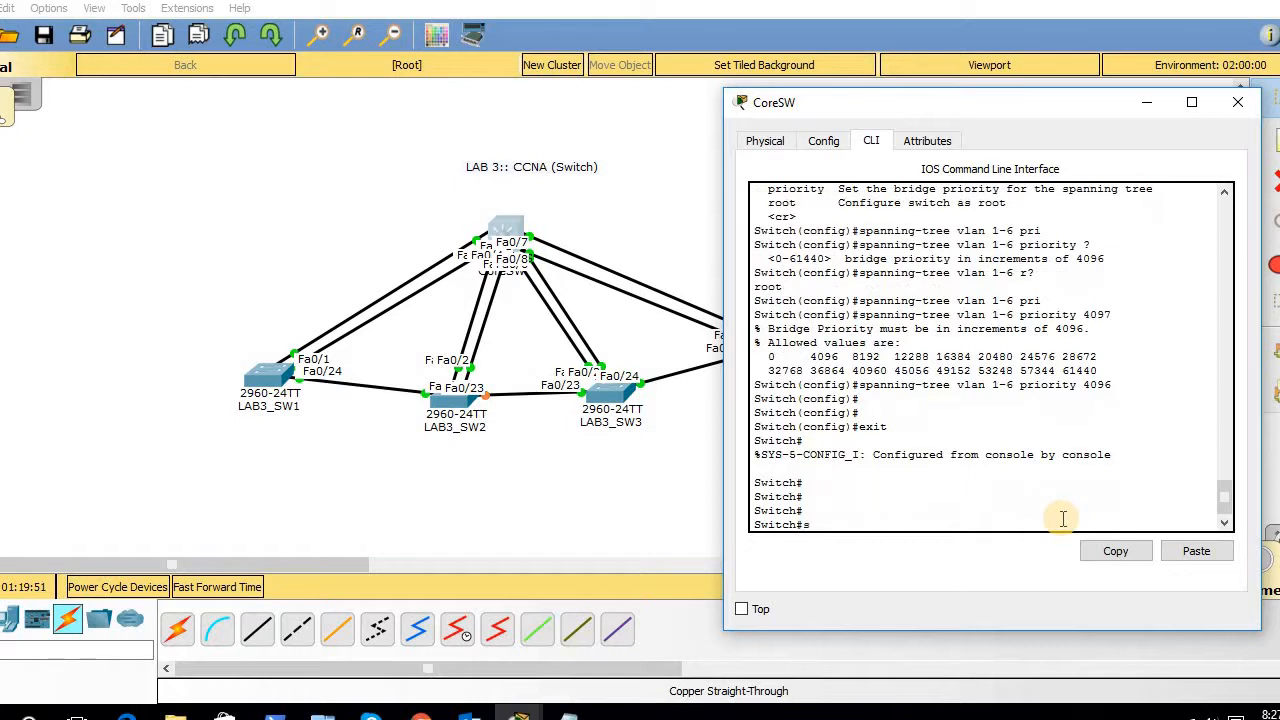
text(ho spa)
key(Tab)
key(Return)
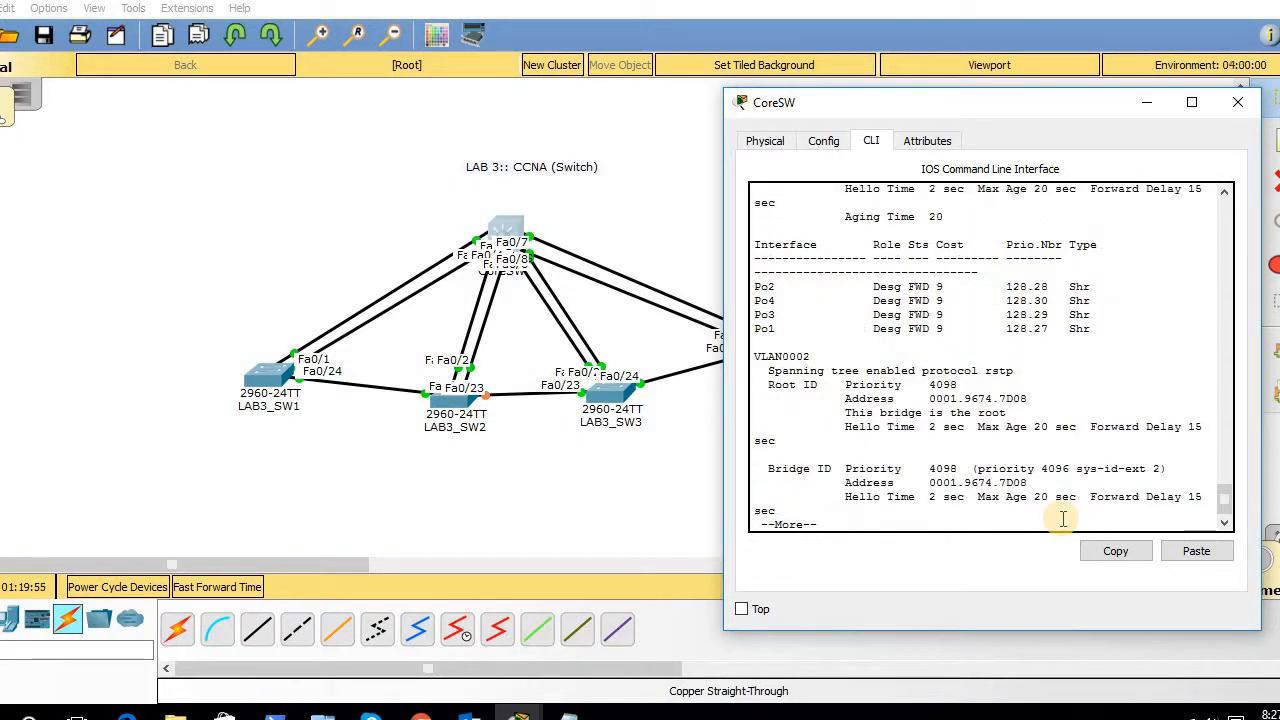
key(Return)
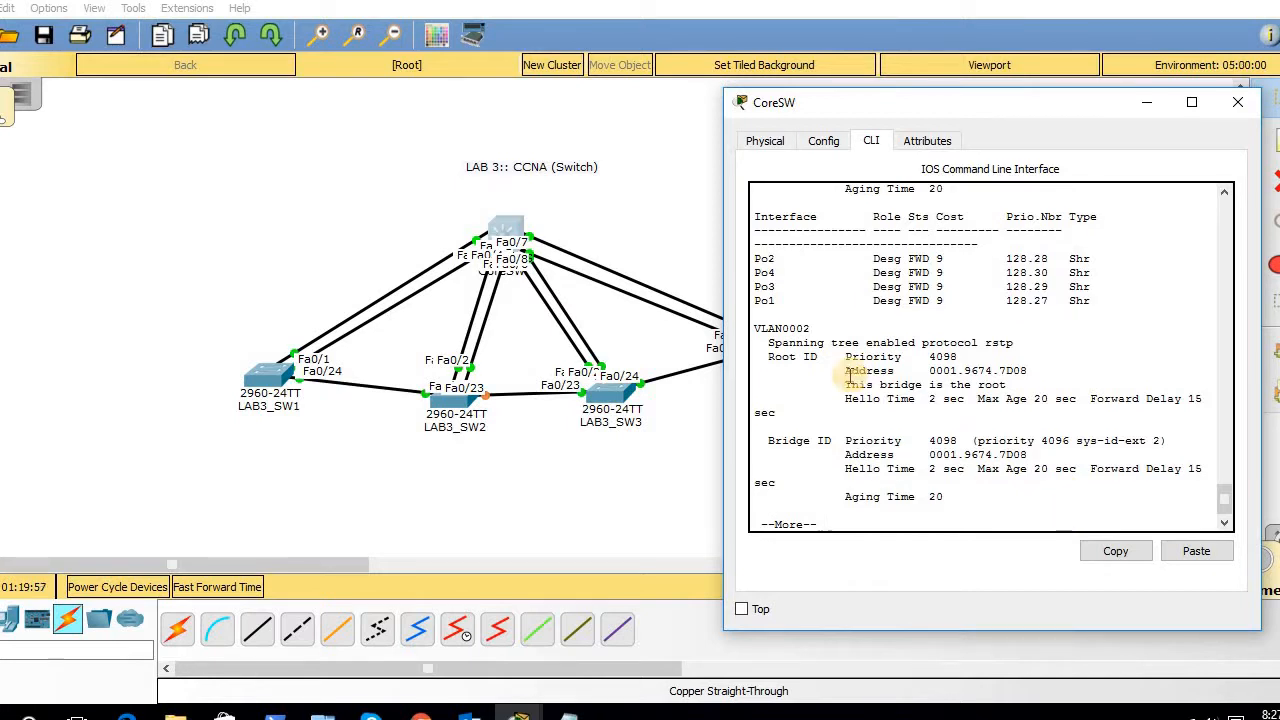
drag(849, 373, 1259, 428)
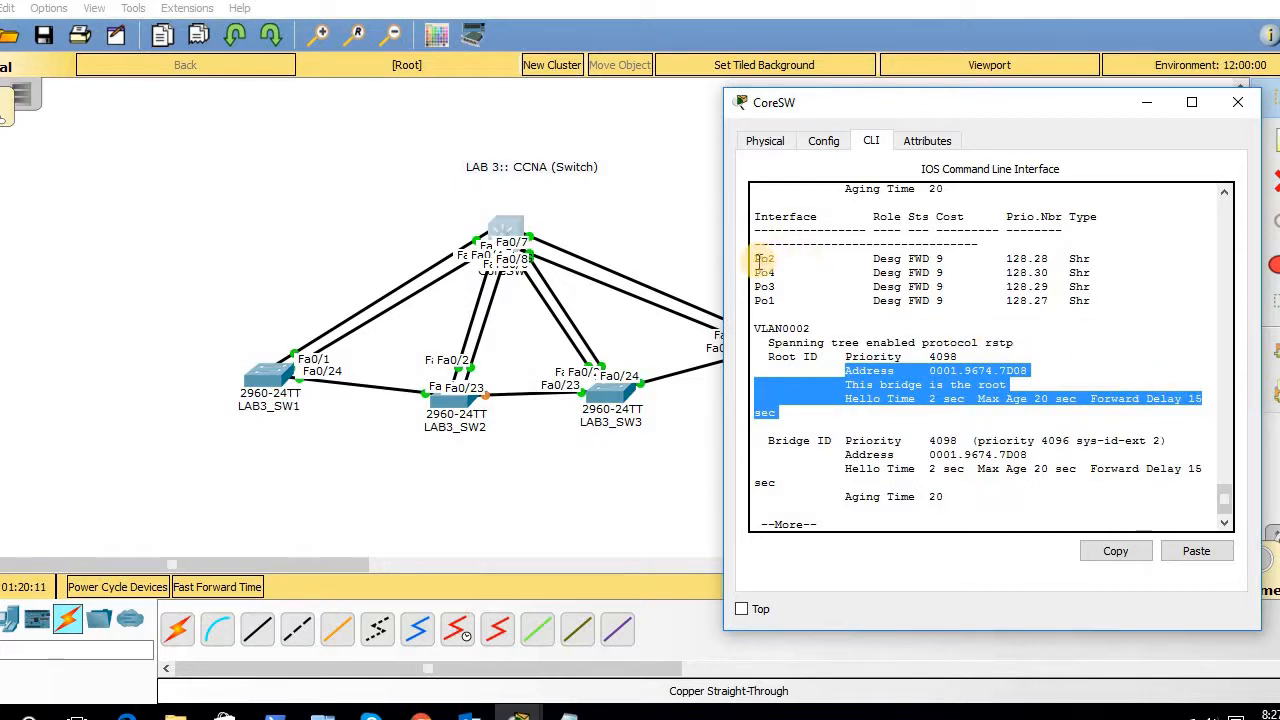
drag(760, 260, 1157, 309)
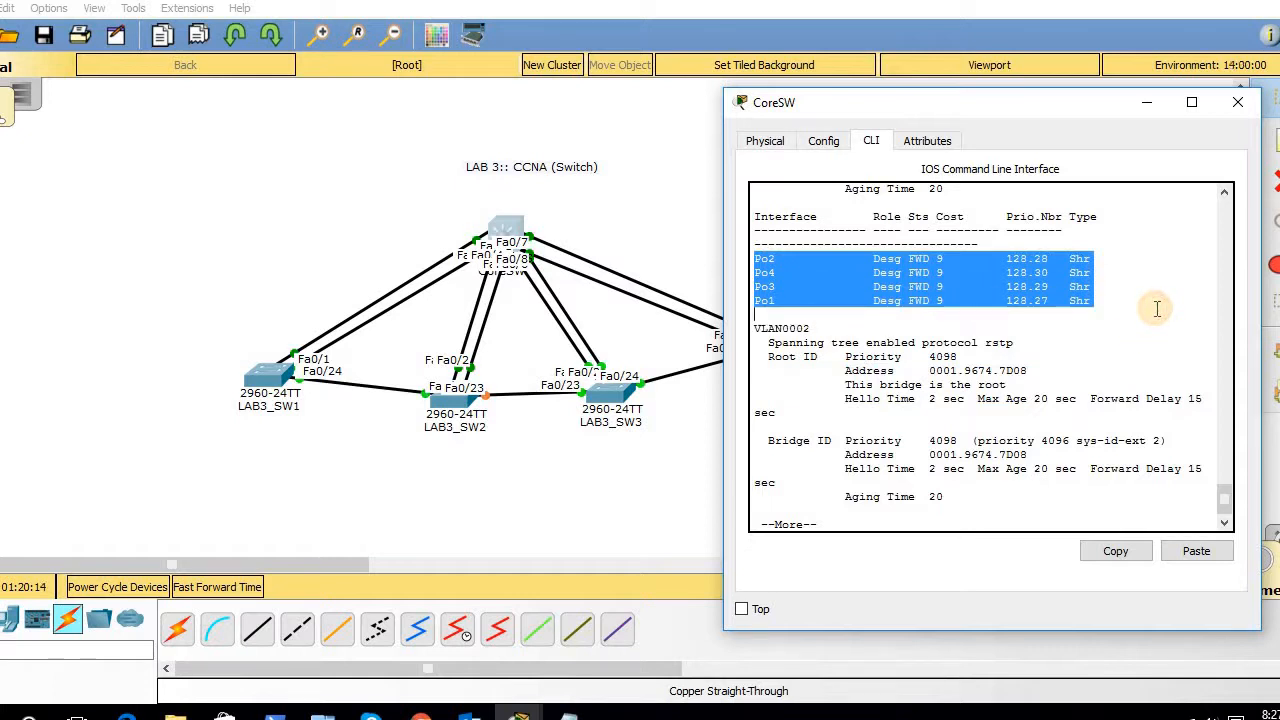
- Rerun 'show spanning-tree' in LAB3_SW3's console
click(607, 397)
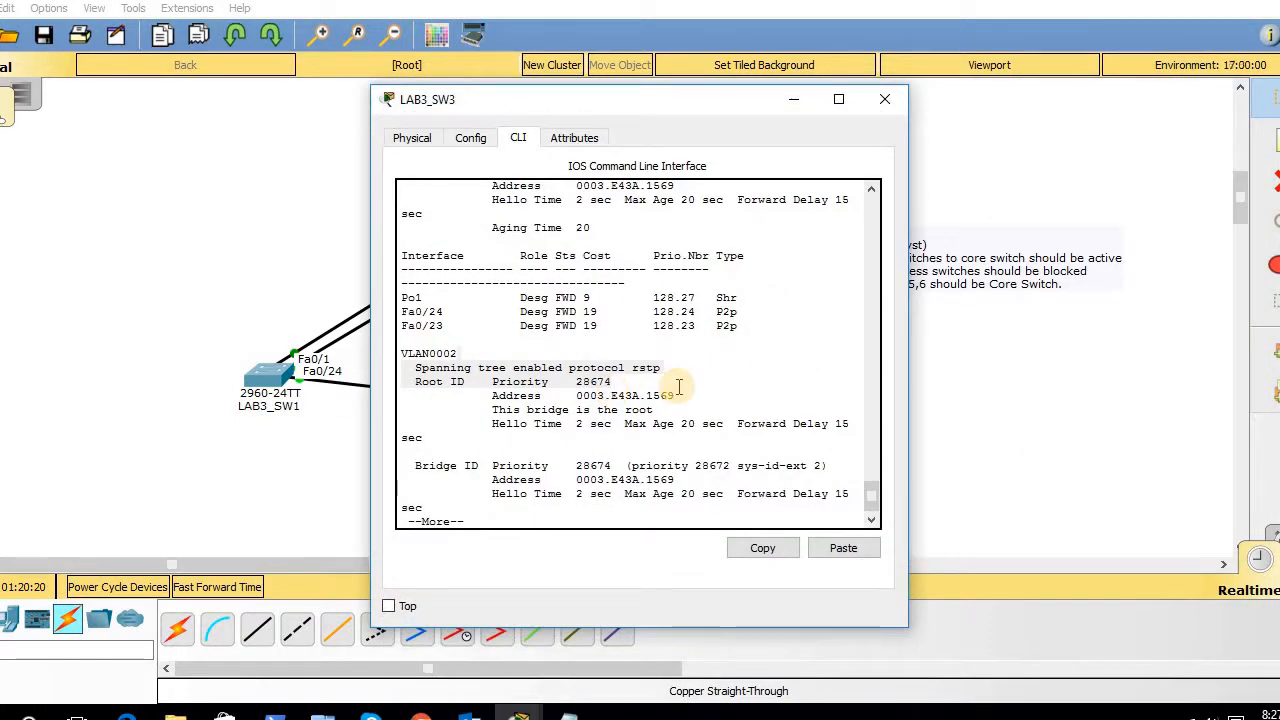
click(711, 418)
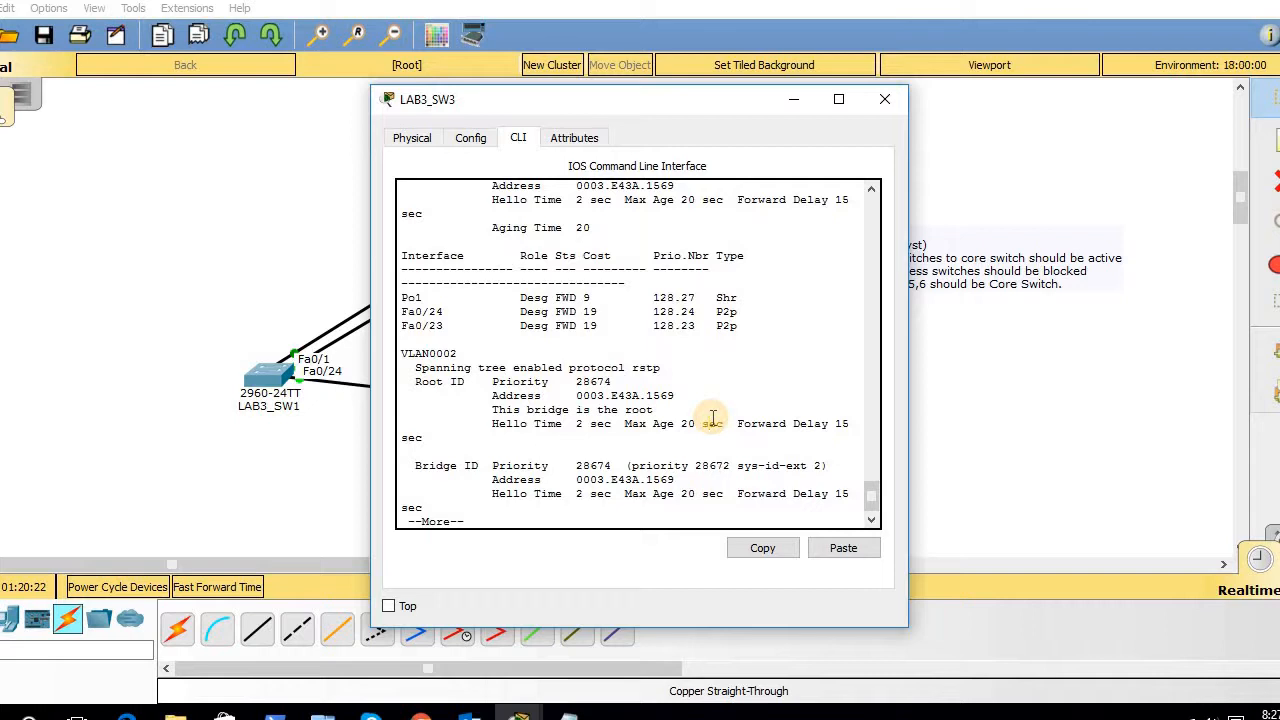
key(space)
key(Up)
key(Return)
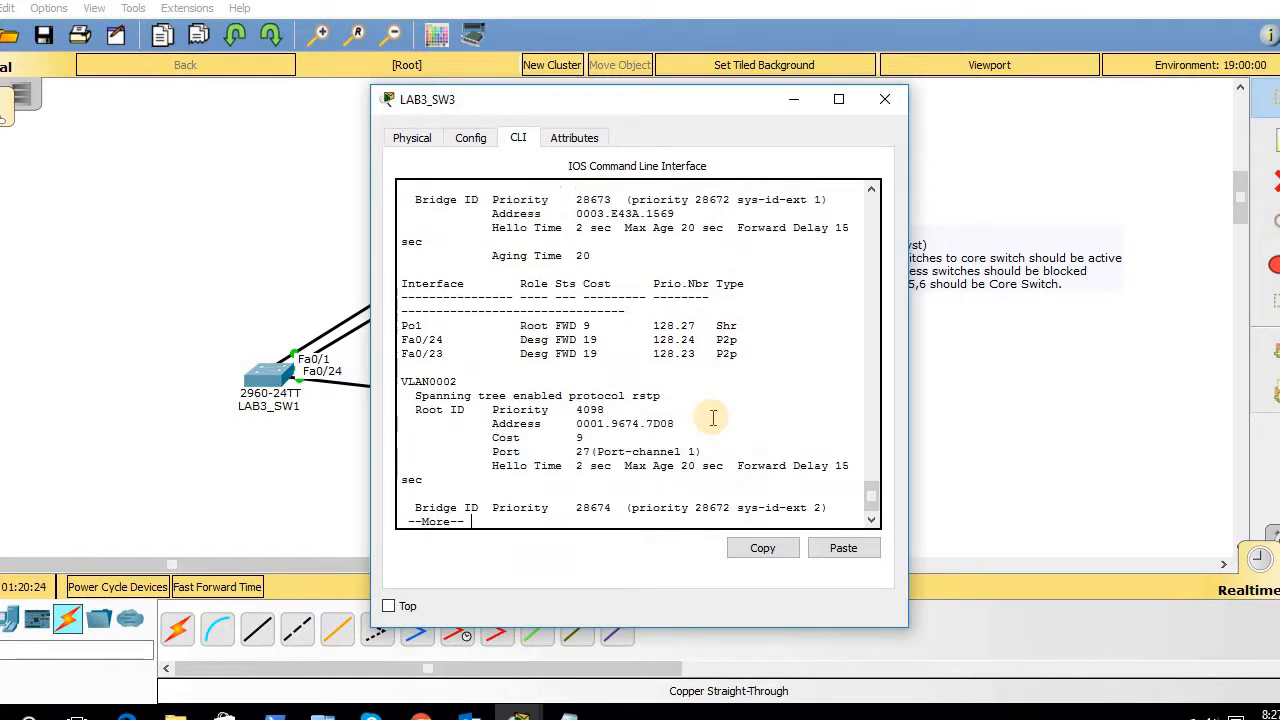
key(Return)
key(Return)
key(Return)
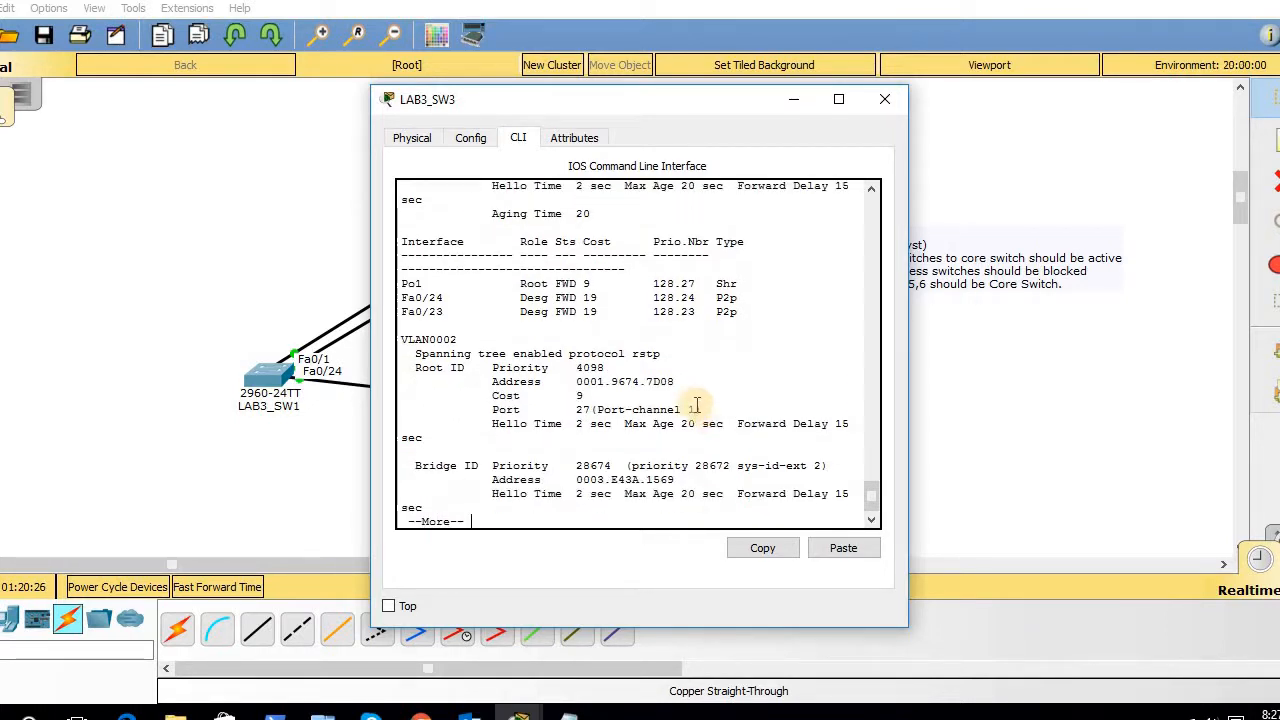
- Highlight VLAN 2's root priority 4098, root port Port-channel 1 and local bridge ID, then minimize LAB3_SW3
drag(699, 409, 438, 298)
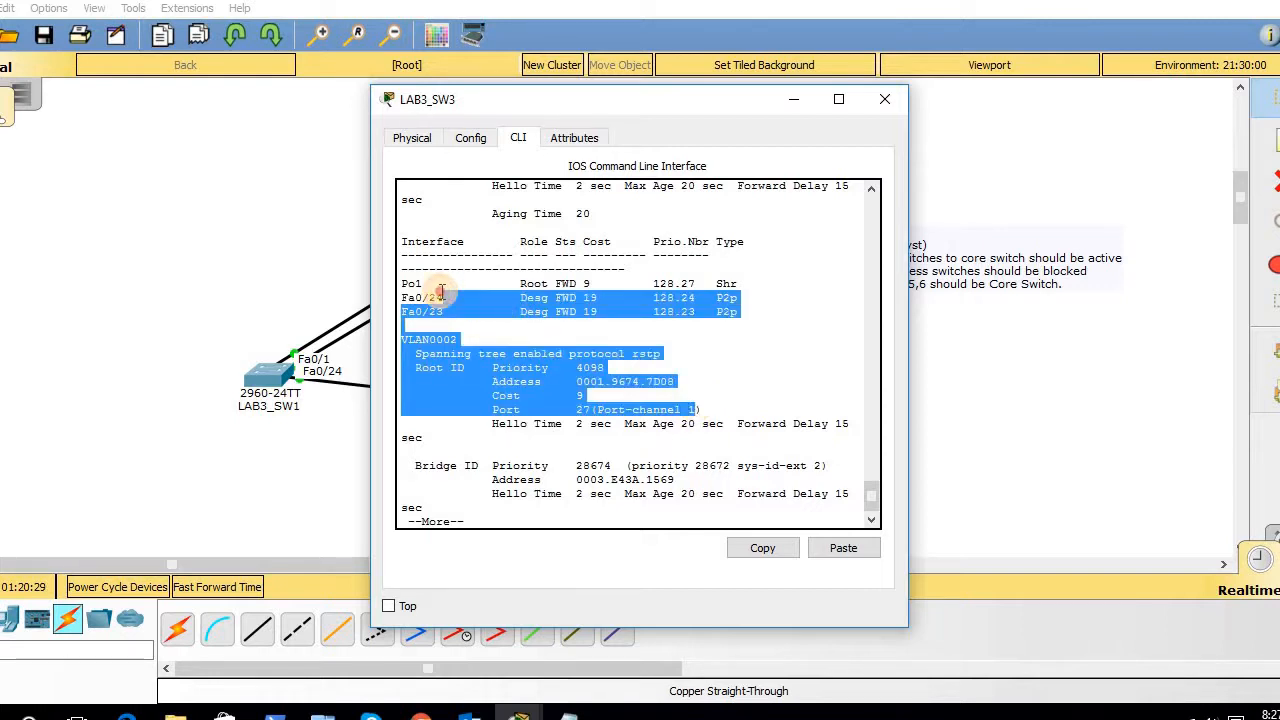
click(580, 424)
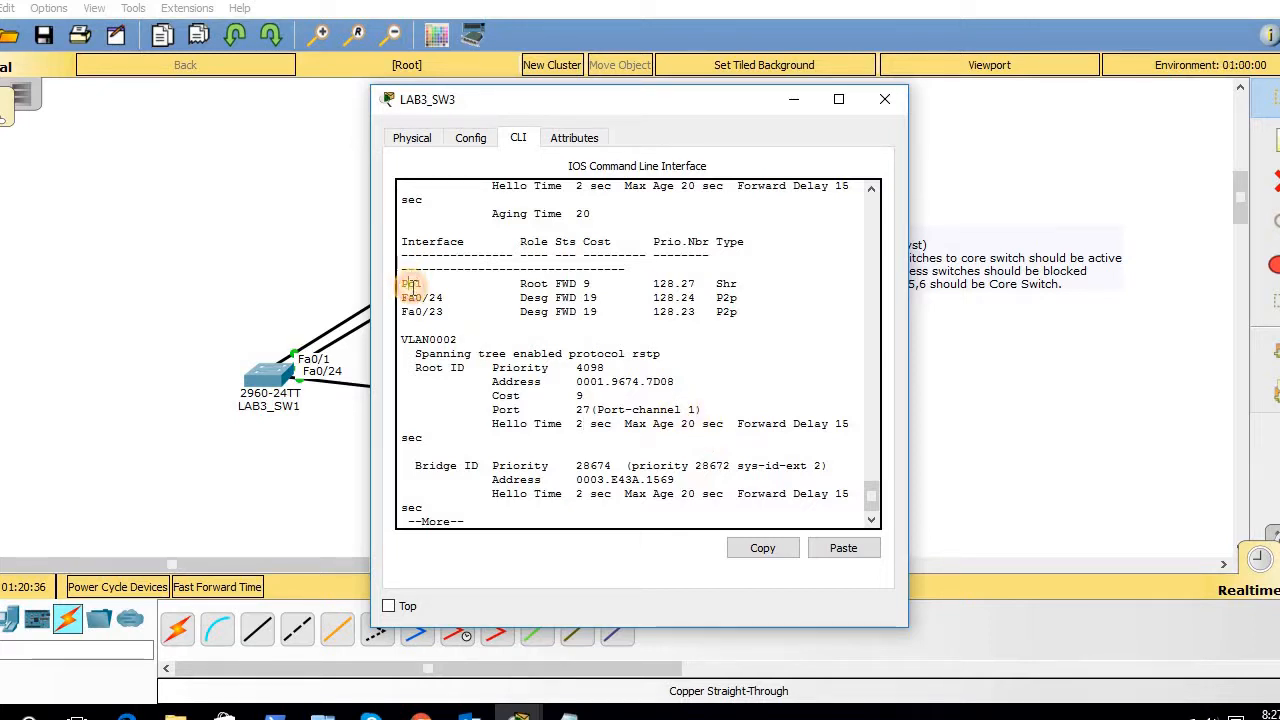
drag(408, 285, 555, 336)
click(582, 318)
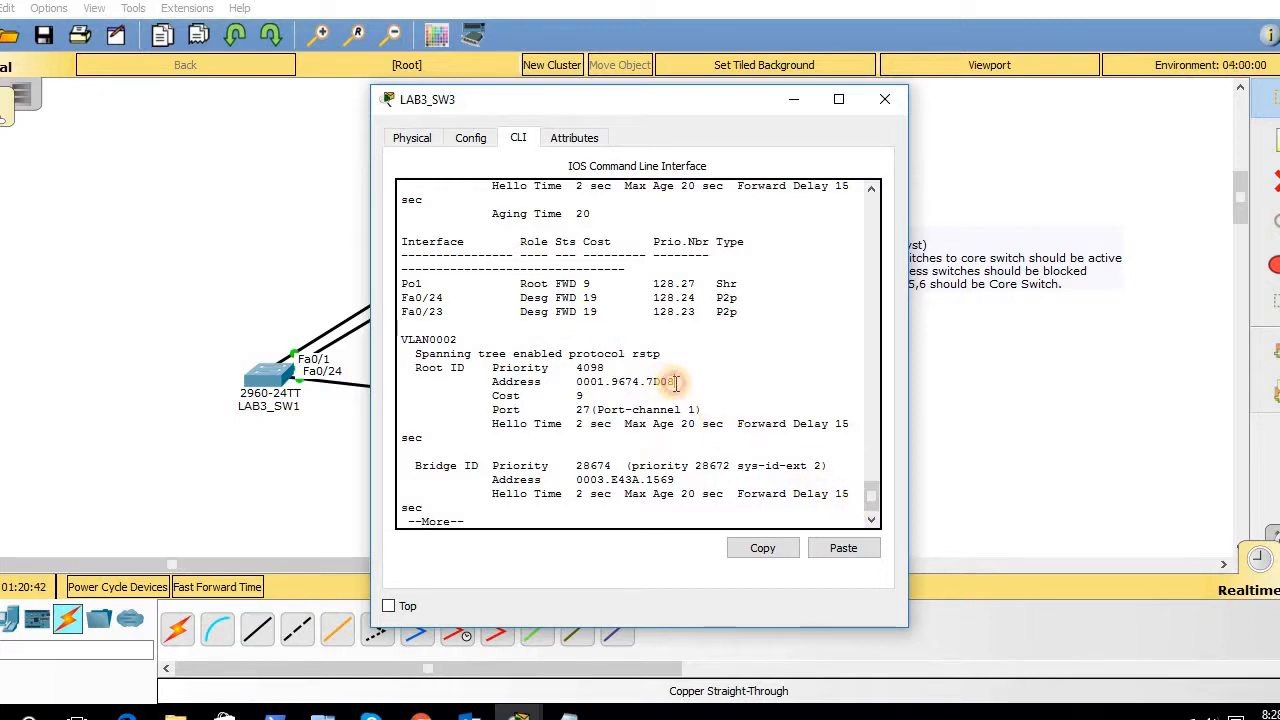
drag(675, 386, 578, 378)
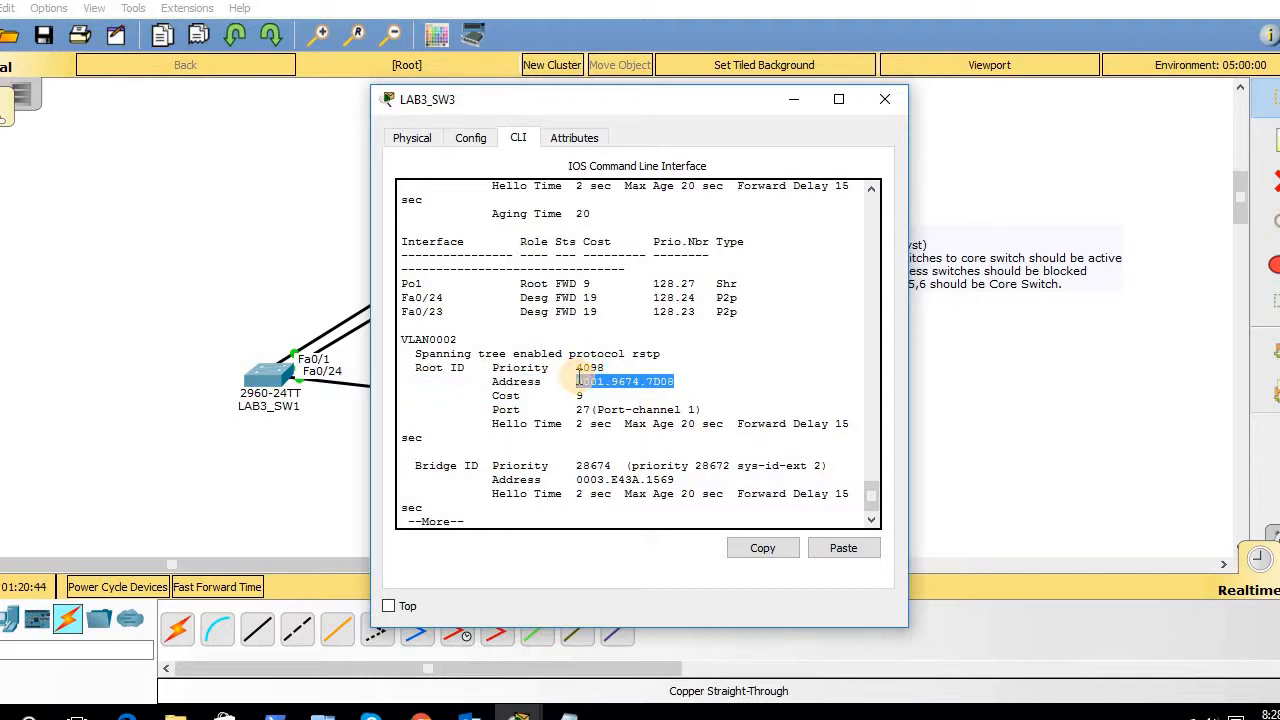
click(577, 380)
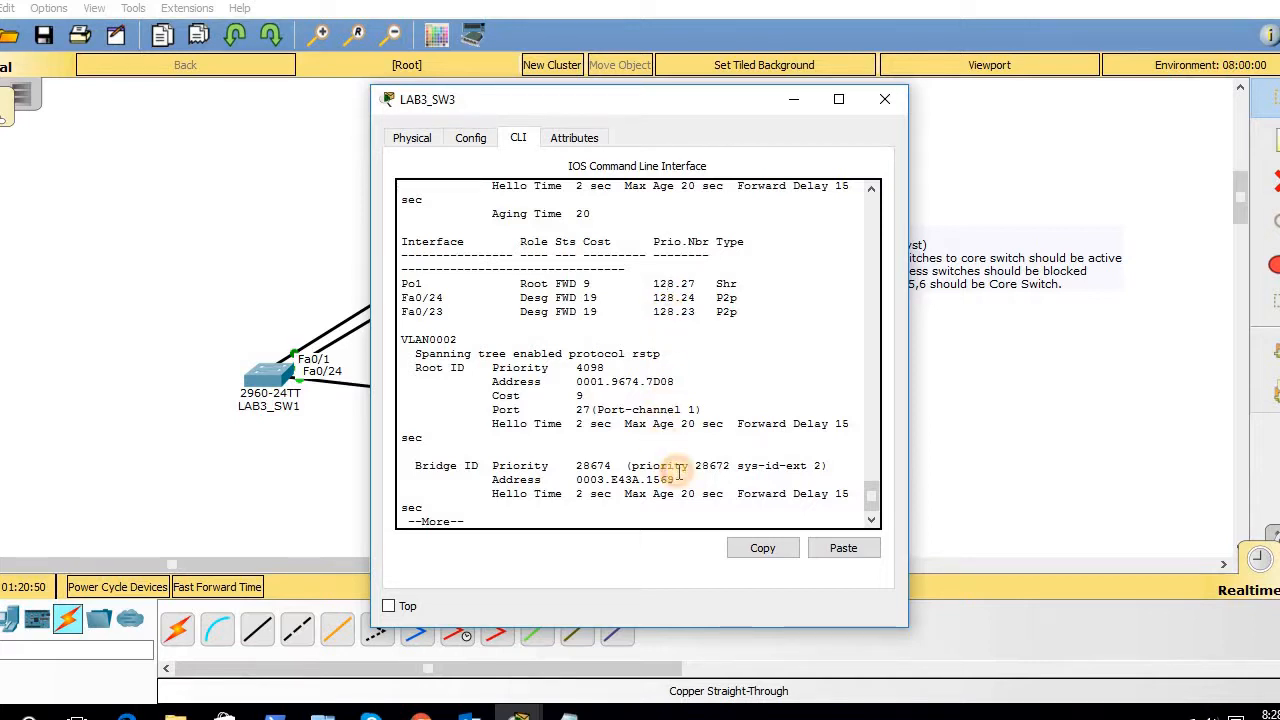
drag(679, 472, 622, 484)
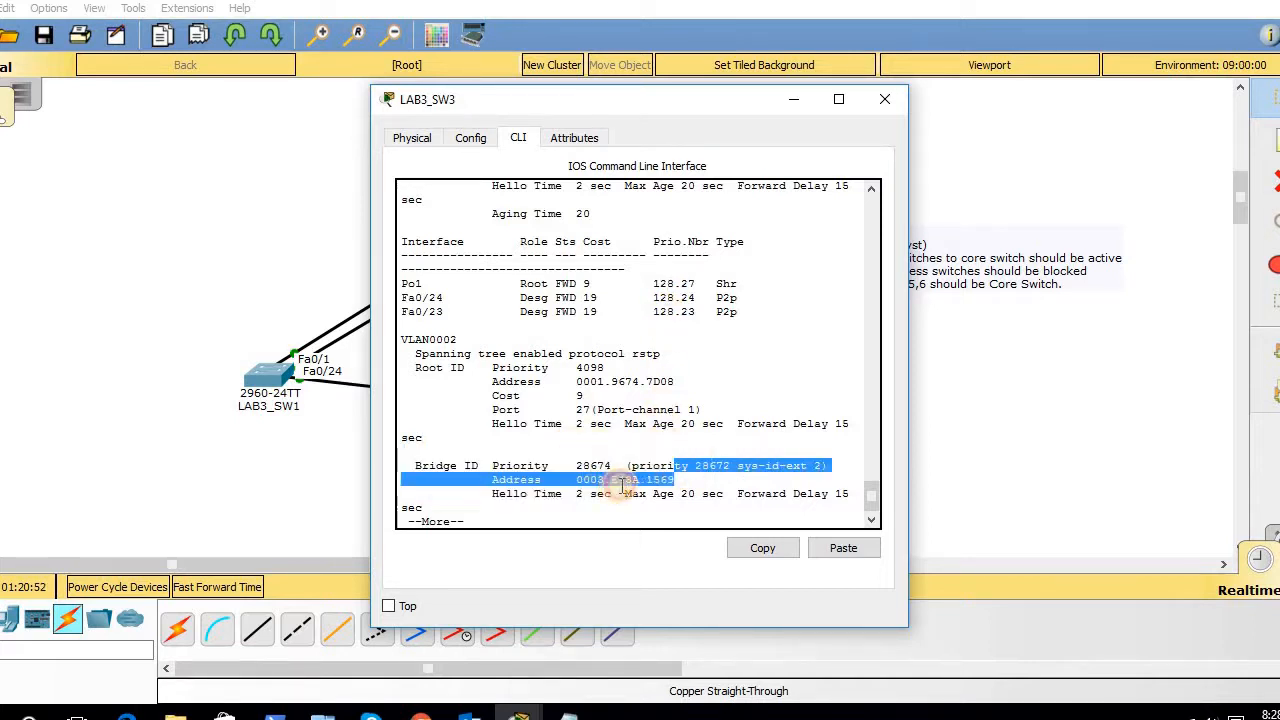
drag(556, 410, 738, 426)
drag(873, 497, 866, 460)
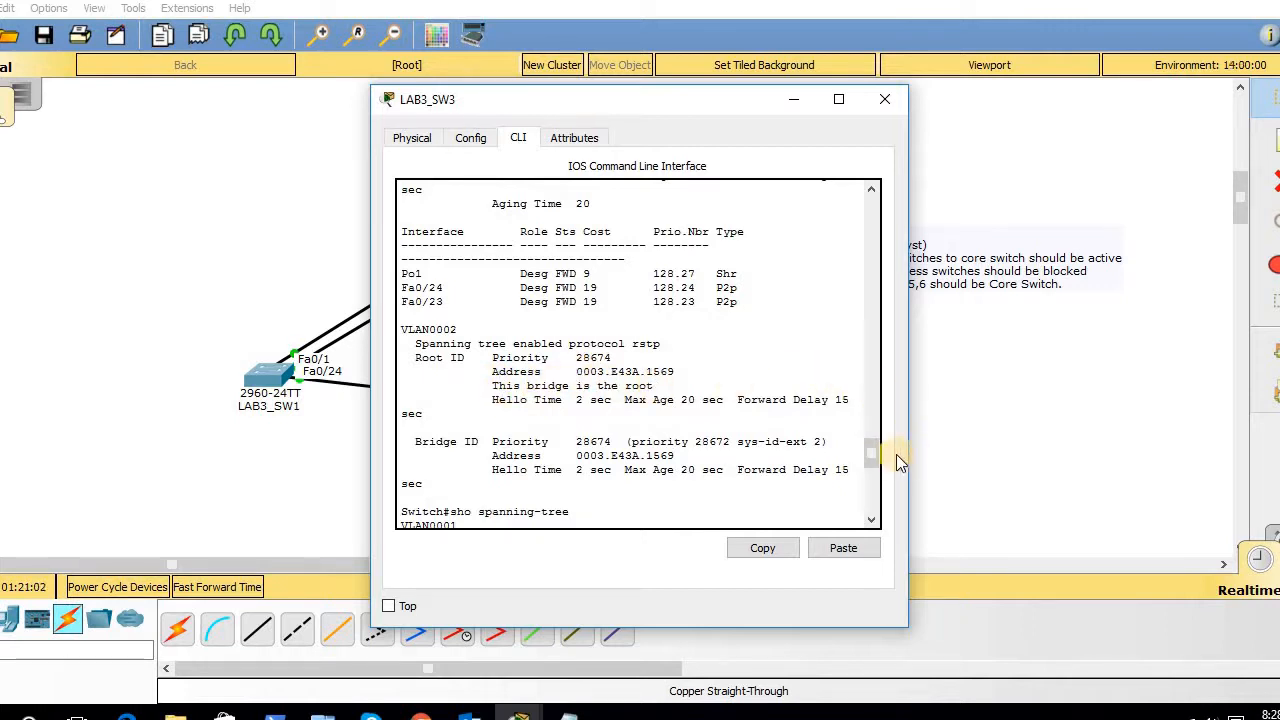
drag(874, 462, 874, 502)
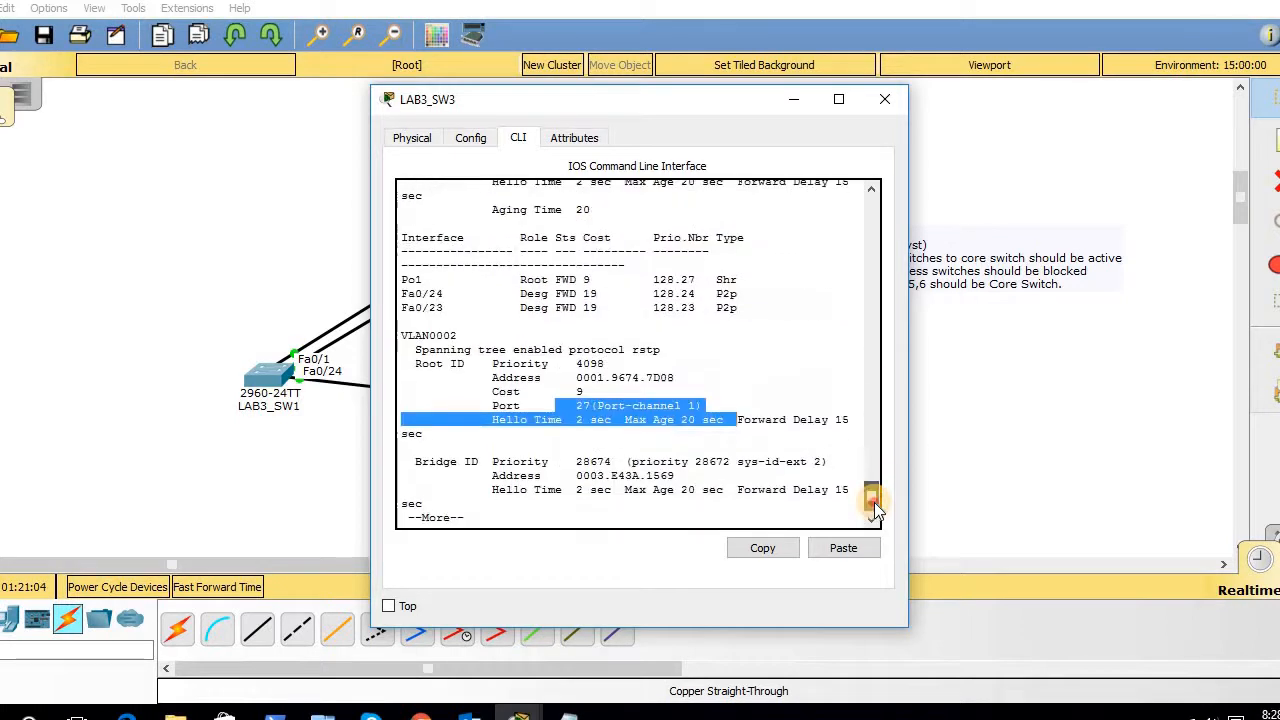
click(737, 437)
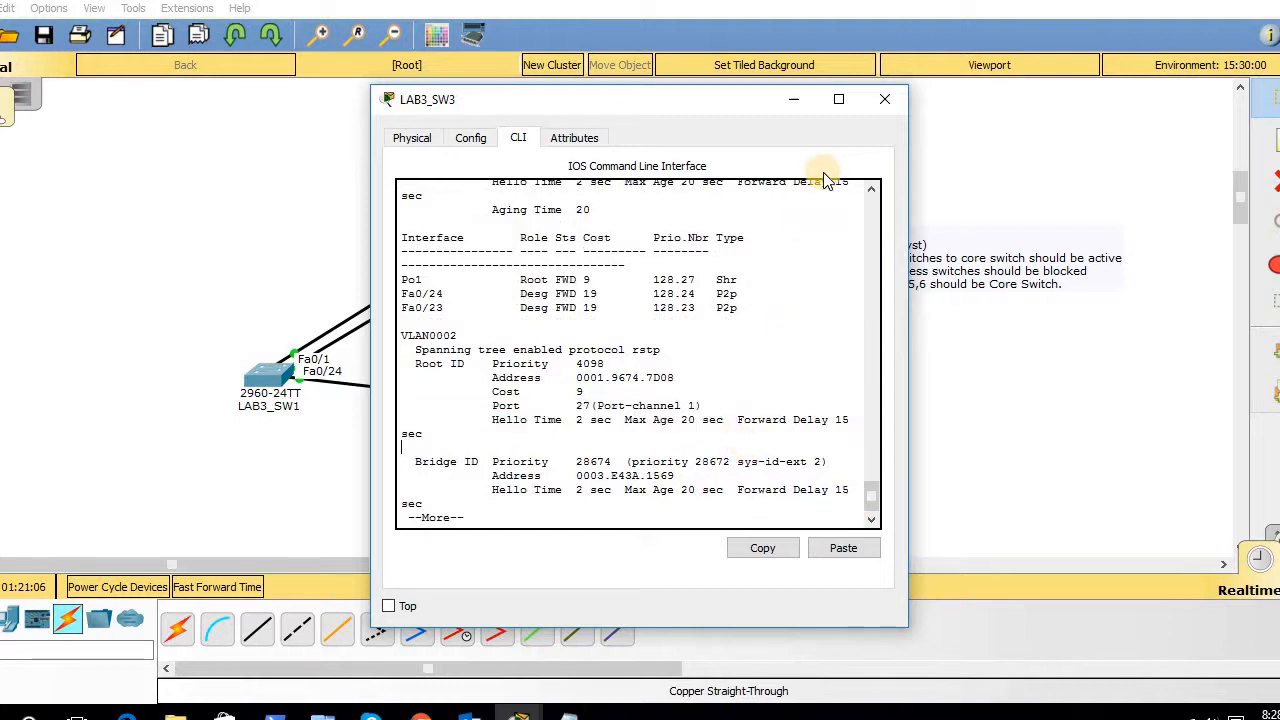
click(798, 106)
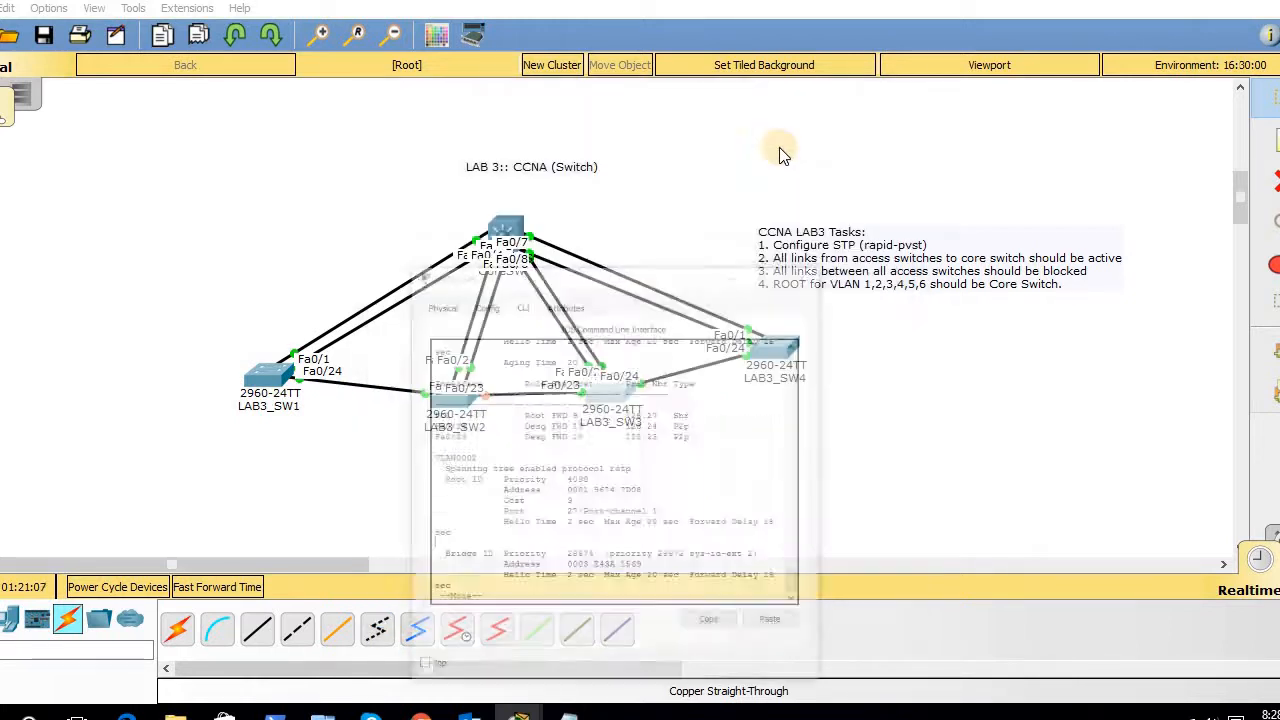
- In CoreSW's console, run 'show vlan' and review the VLAN 2 through VLAN 7 entries
click(507, 255)
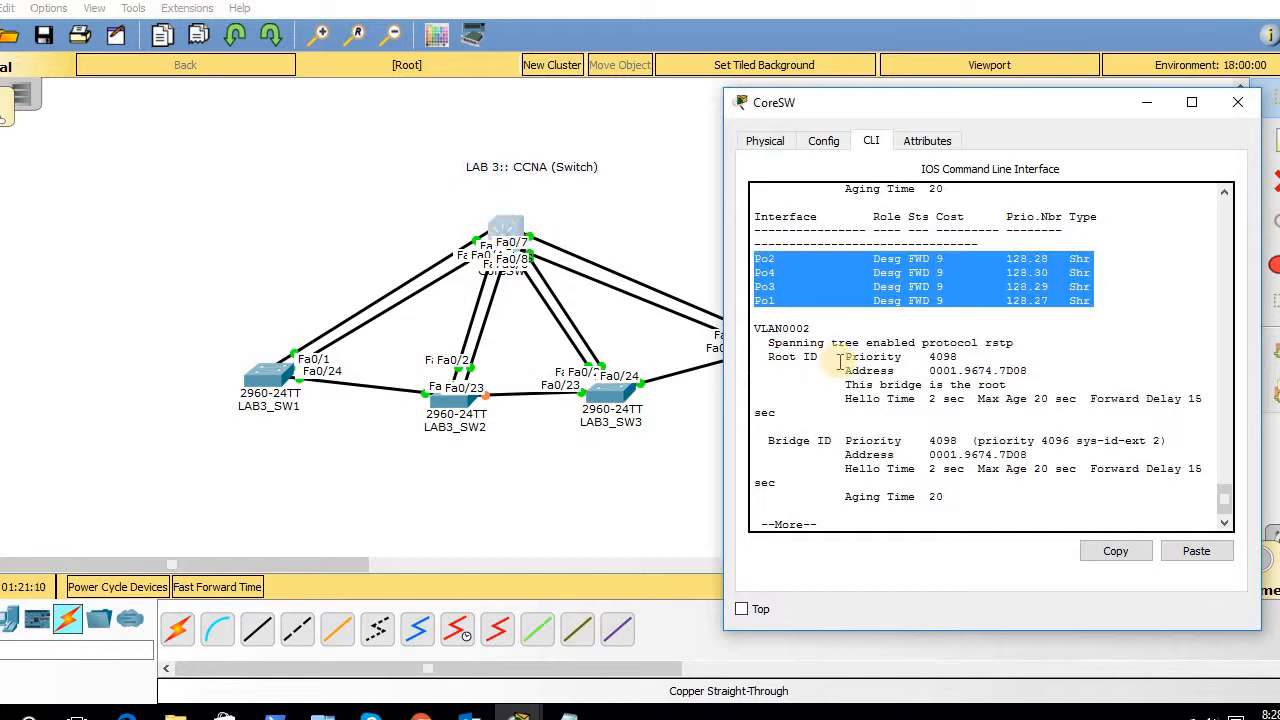
key(Return)
key(Return)
key(Return)
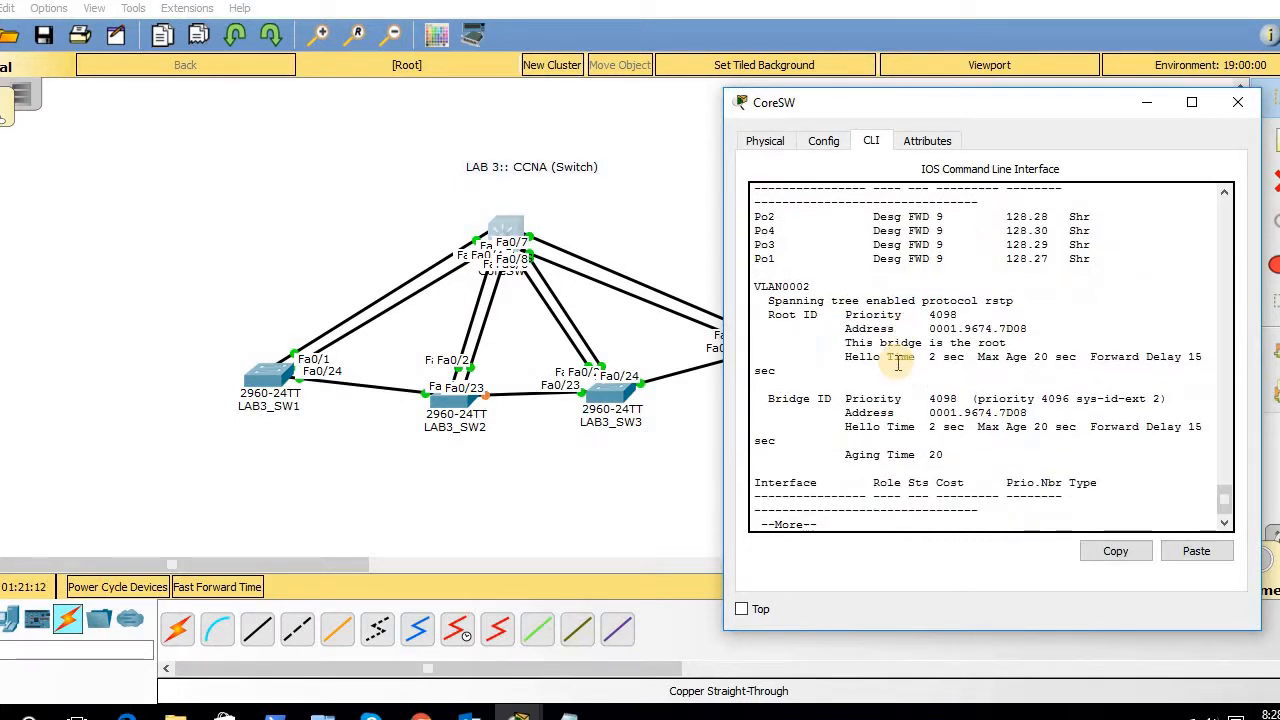
key(Return)
key(Return)
key(Return)
text(s)
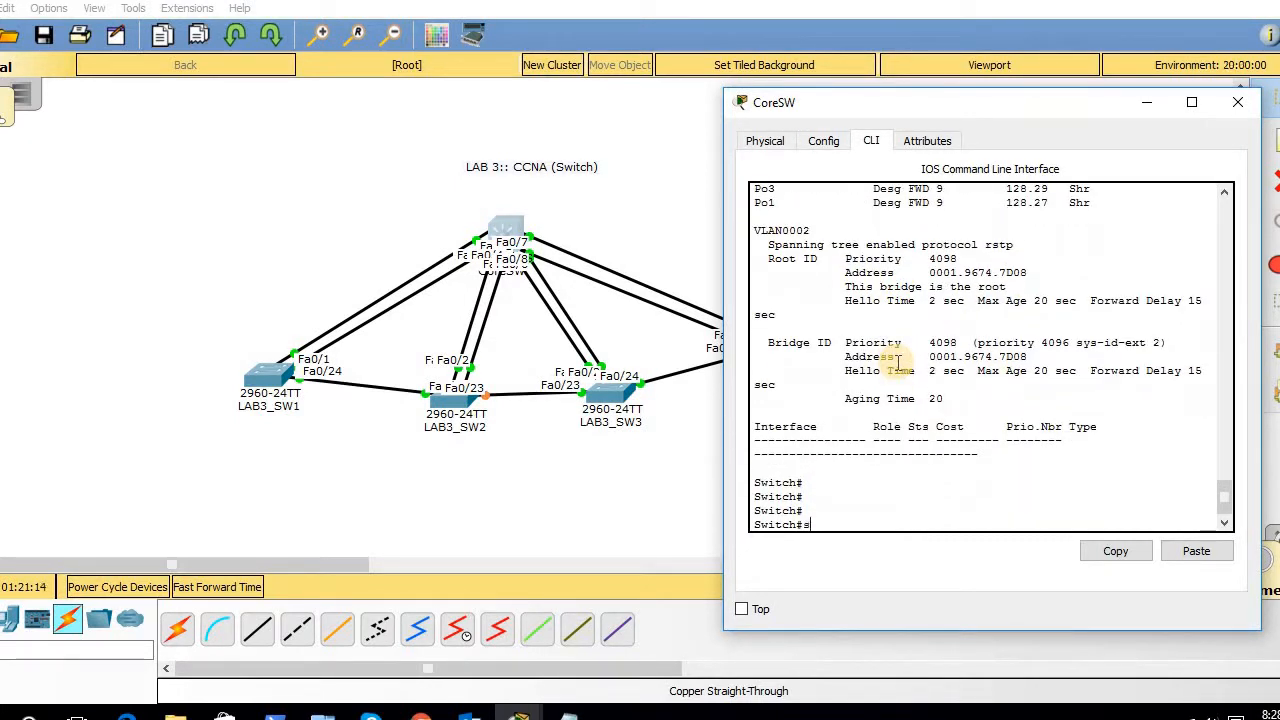
text(ho vl)
key(Return)
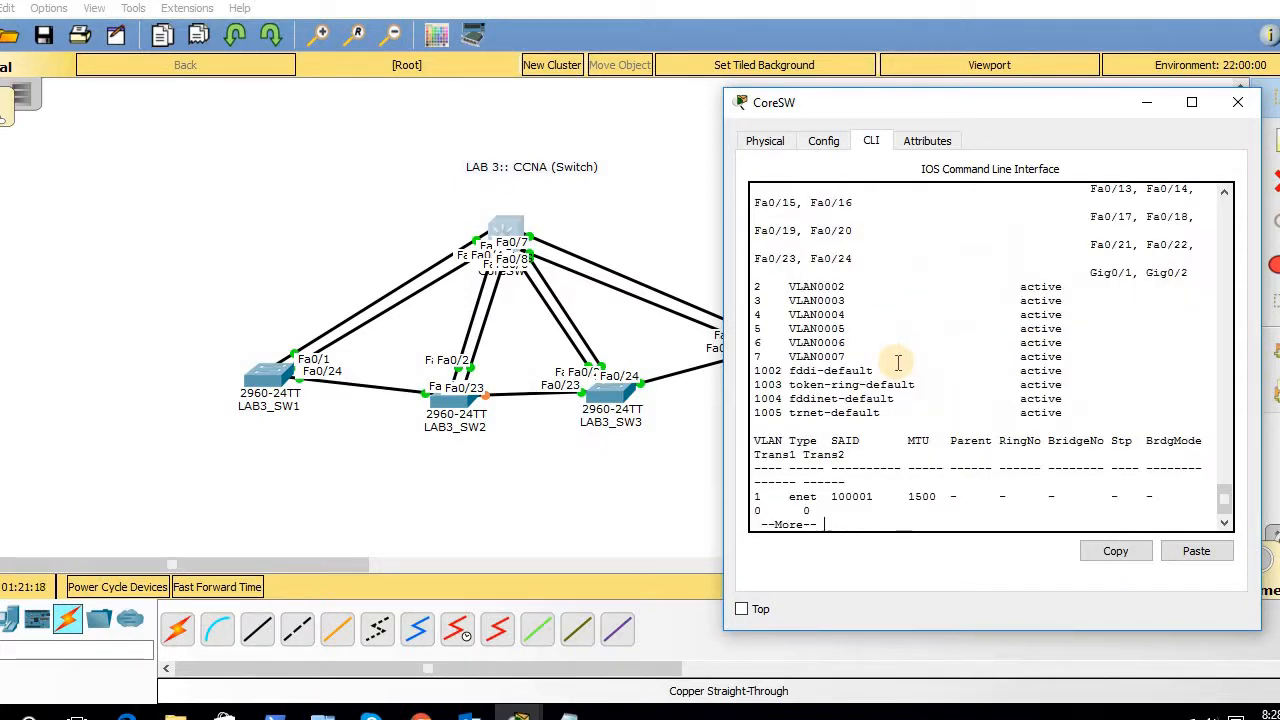
click(891, 335)
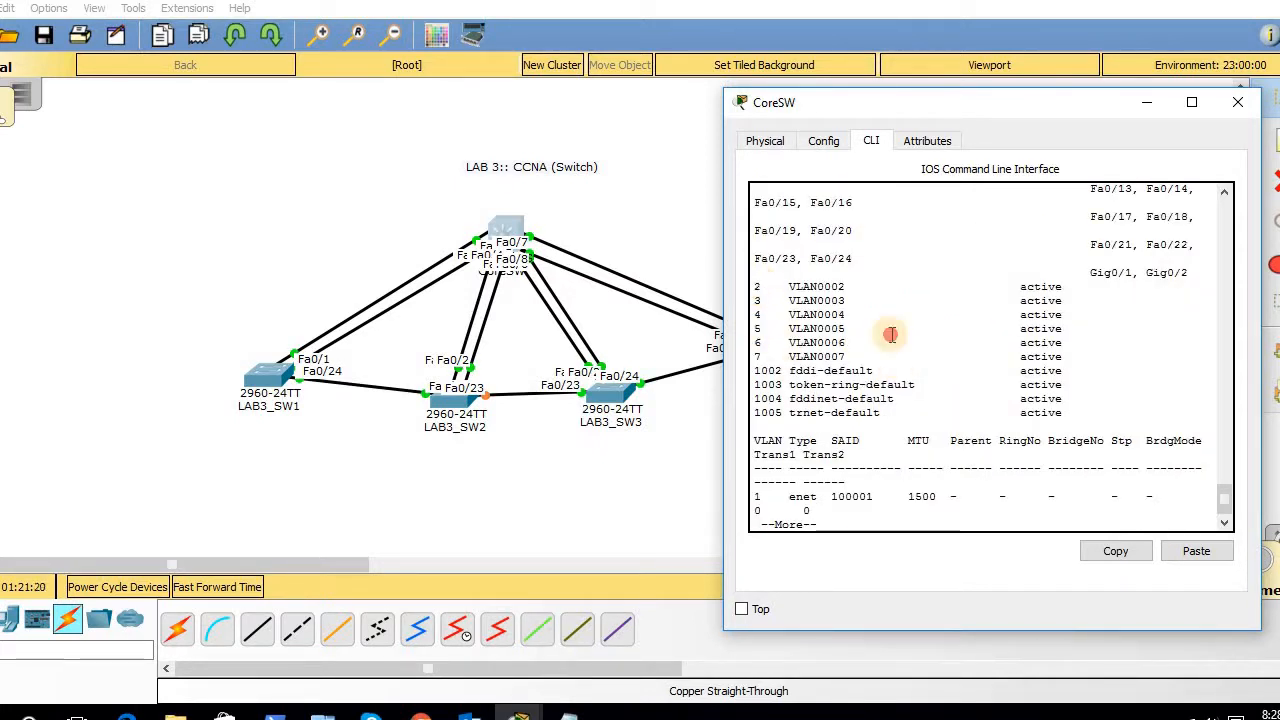
drag(891, 335, 1096, 347)
key(Return)
key(Return)
key(Return)
key(Return)
key(Return)
key(Return)
key(Return)
key(Return)
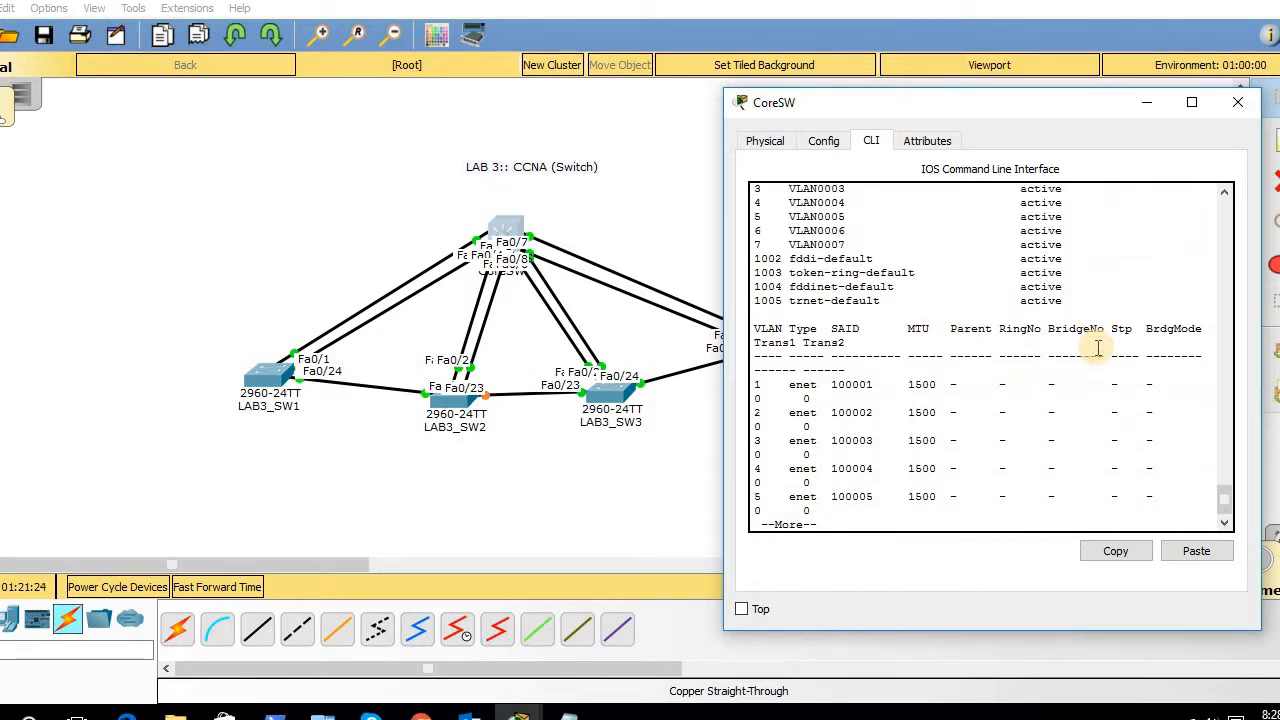
key(Return)
- Rerun 'show spanning-tree' from history and page through its full output
key(Up)
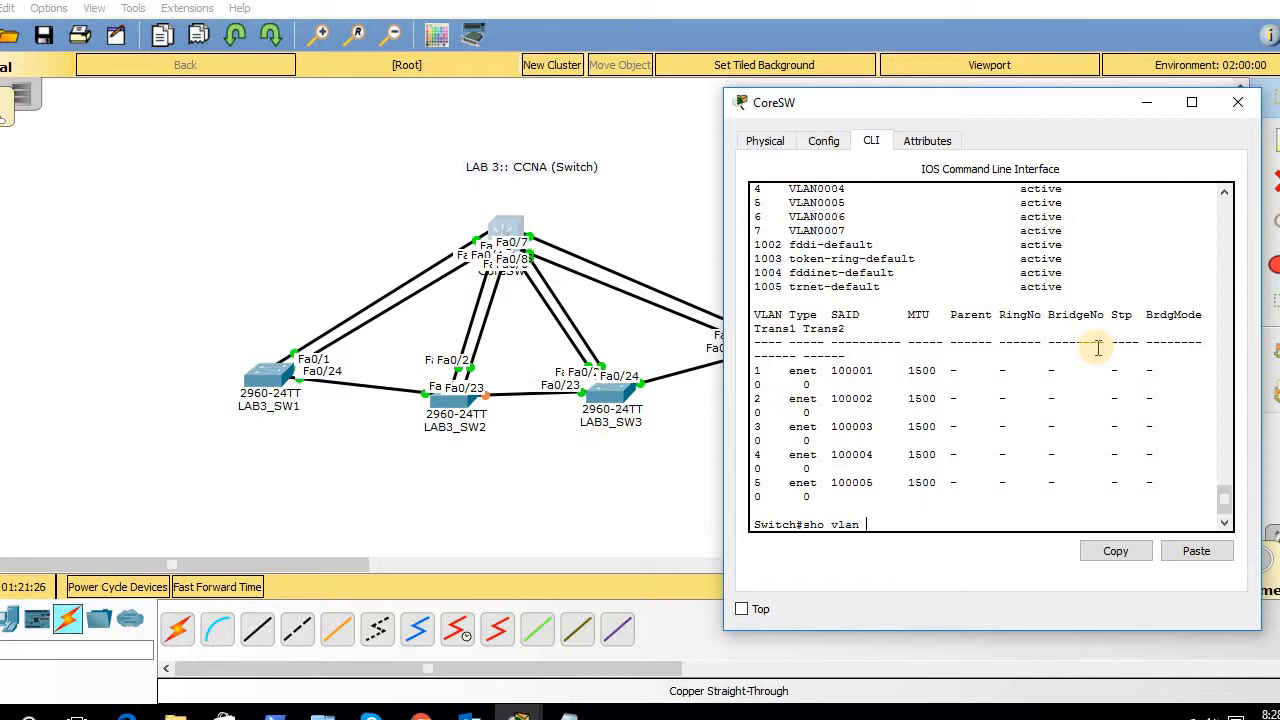
key(Up)
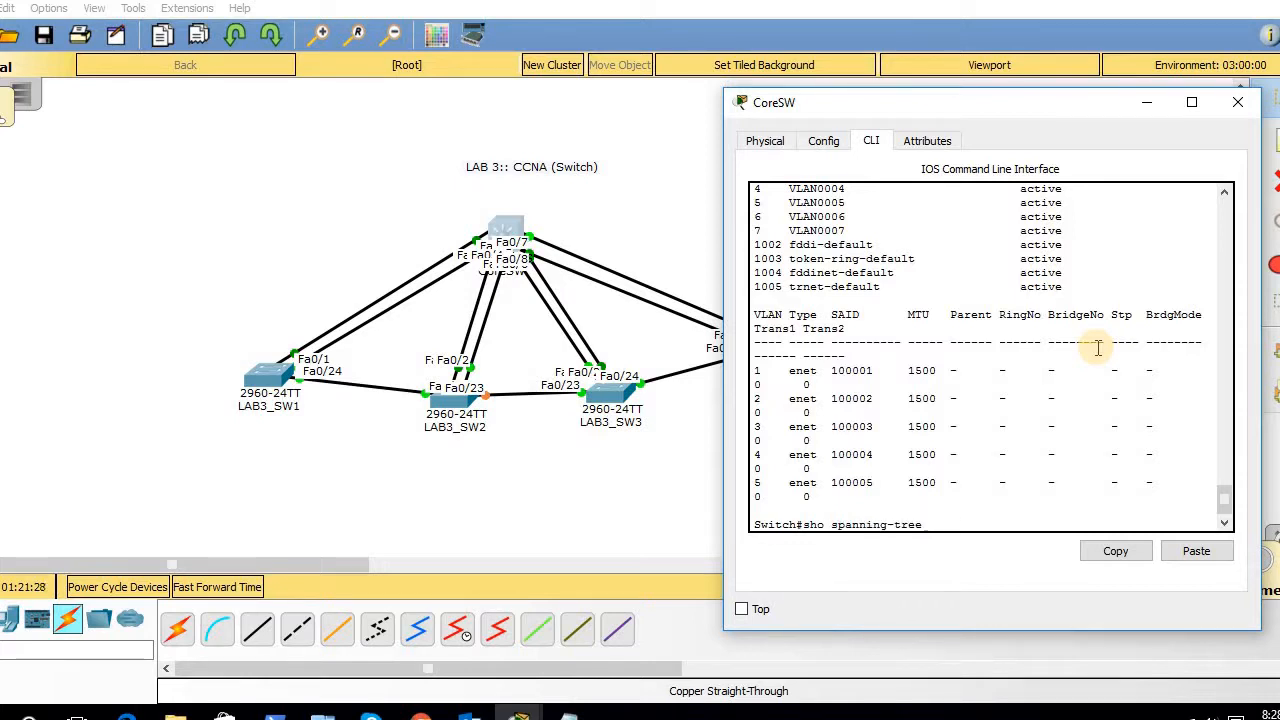
key(Return)
click(1097, 347)
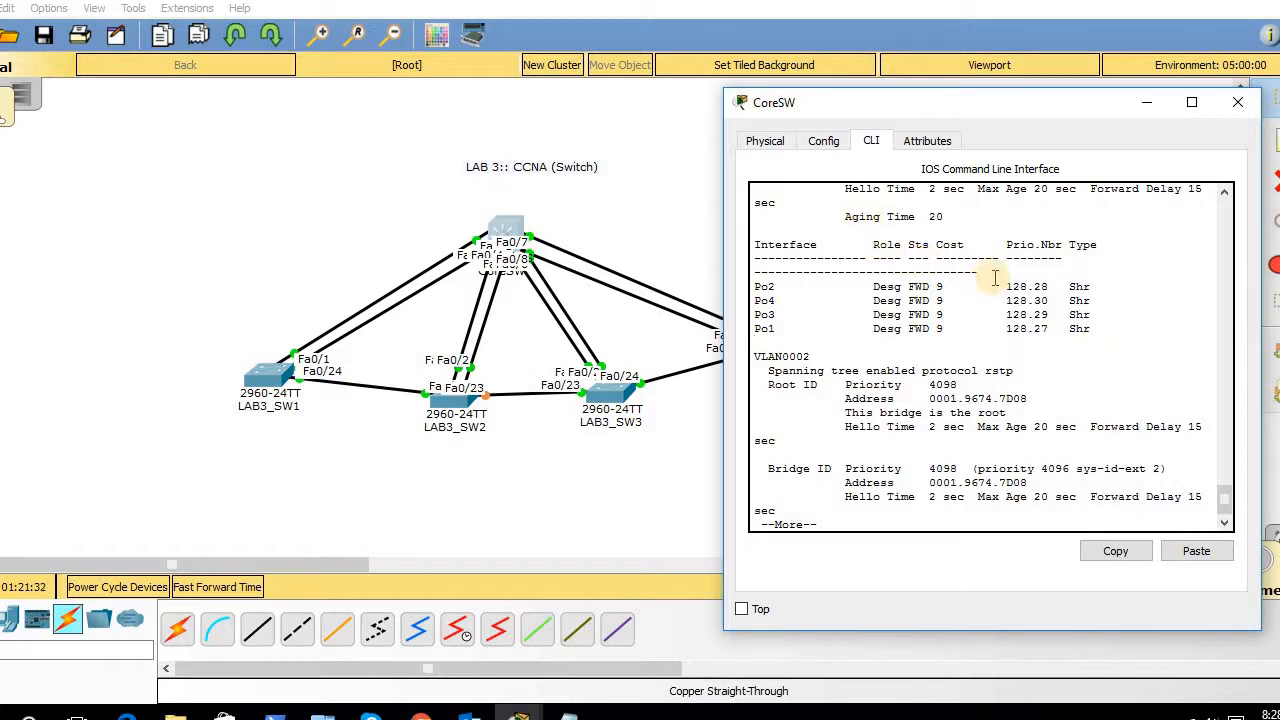
mouse_move(1219, 497)
mouse_down()
mouse_move(1219, 476)
mouse_move(1219, 498)
mouse_up()
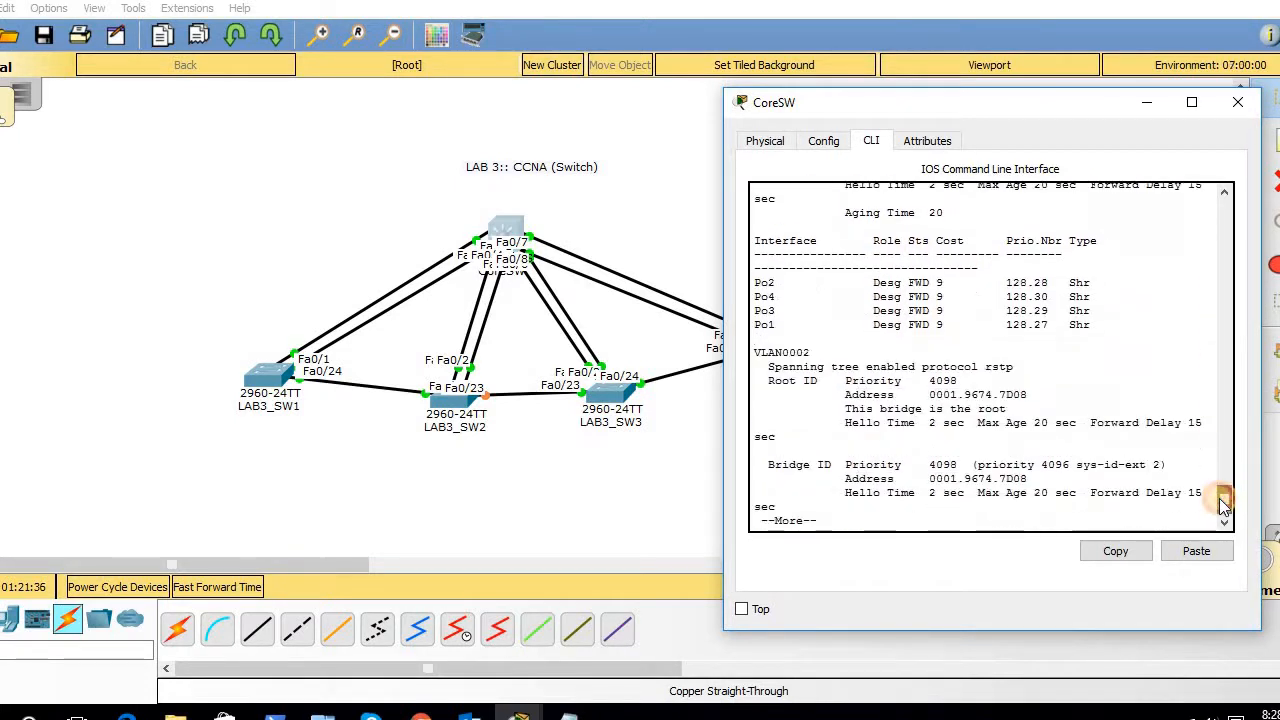
key(space)
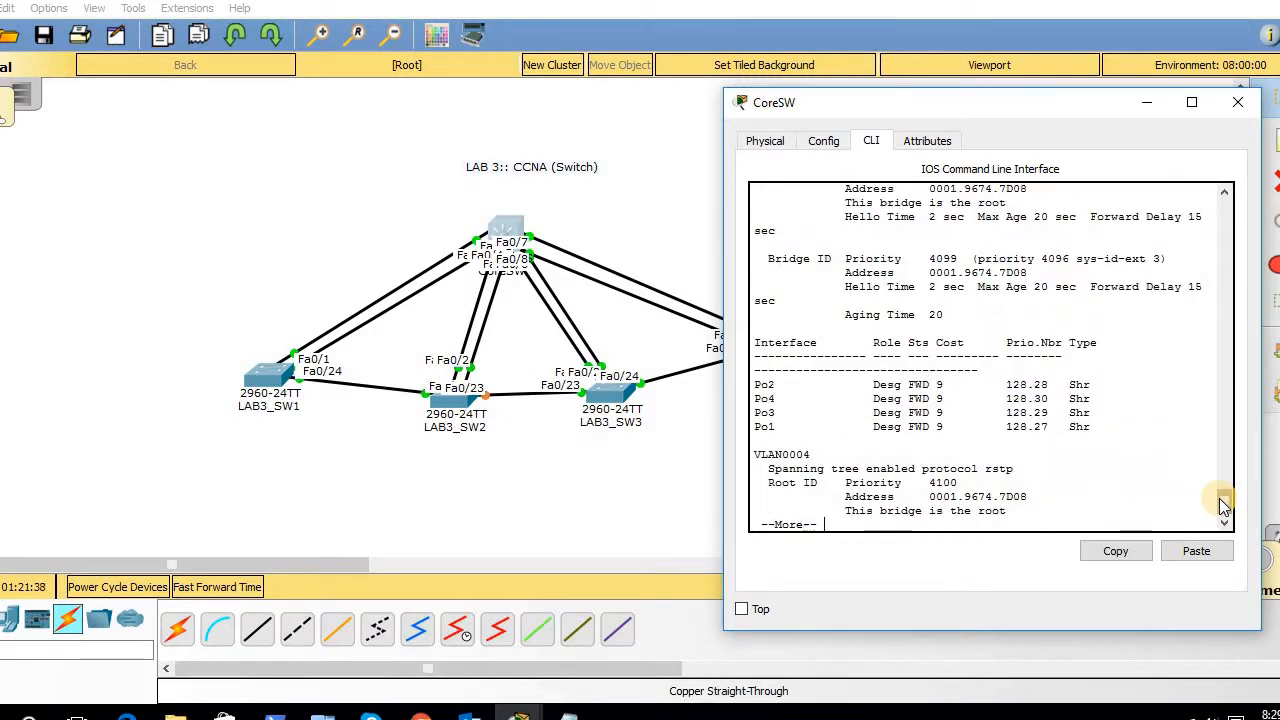
key(space)
key(space)
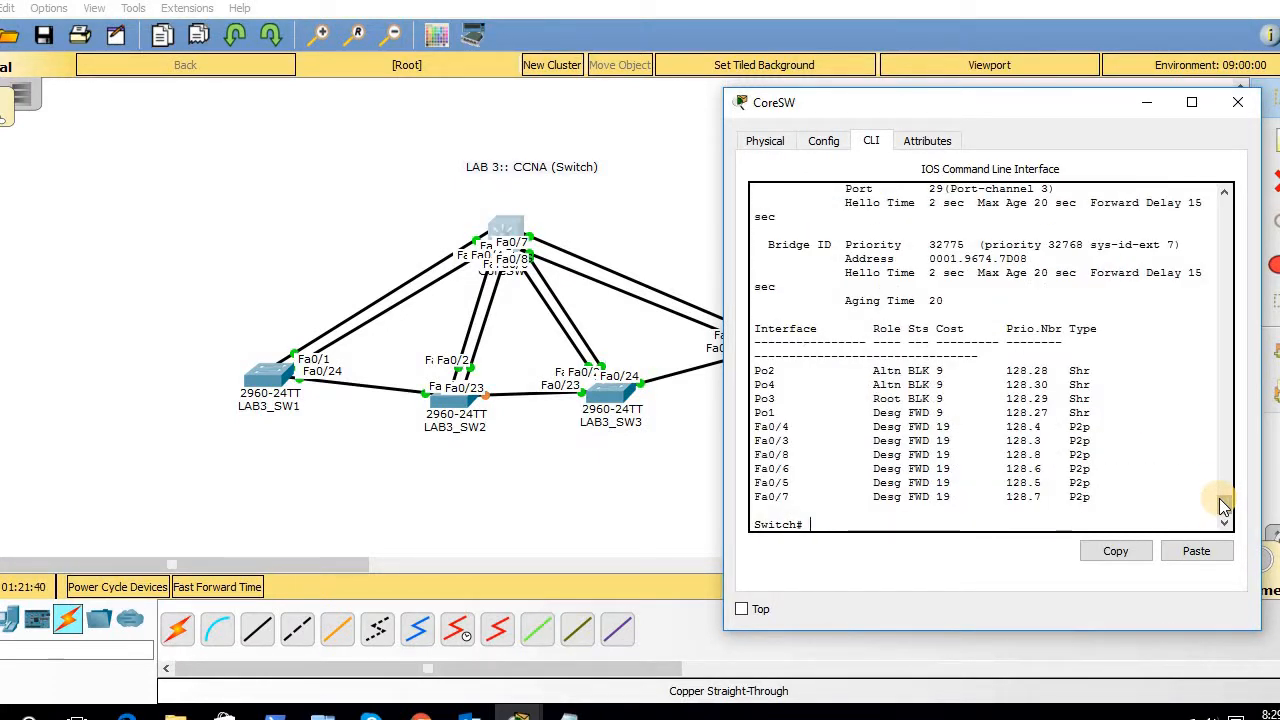
drag(1222, 505, 1222, 486)
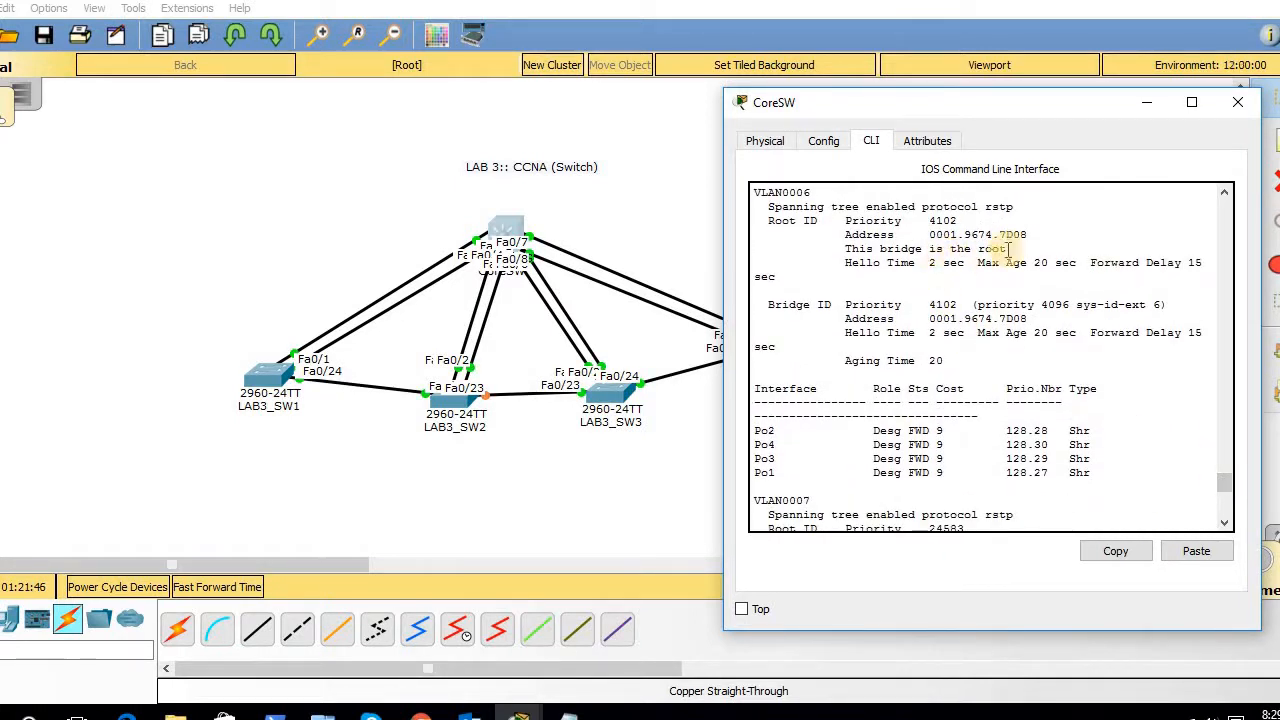
- Confirm VLAN 7's root is another switch with priority 24583, reached via Port-channel 3
drag(1008, 248, 858, 249)
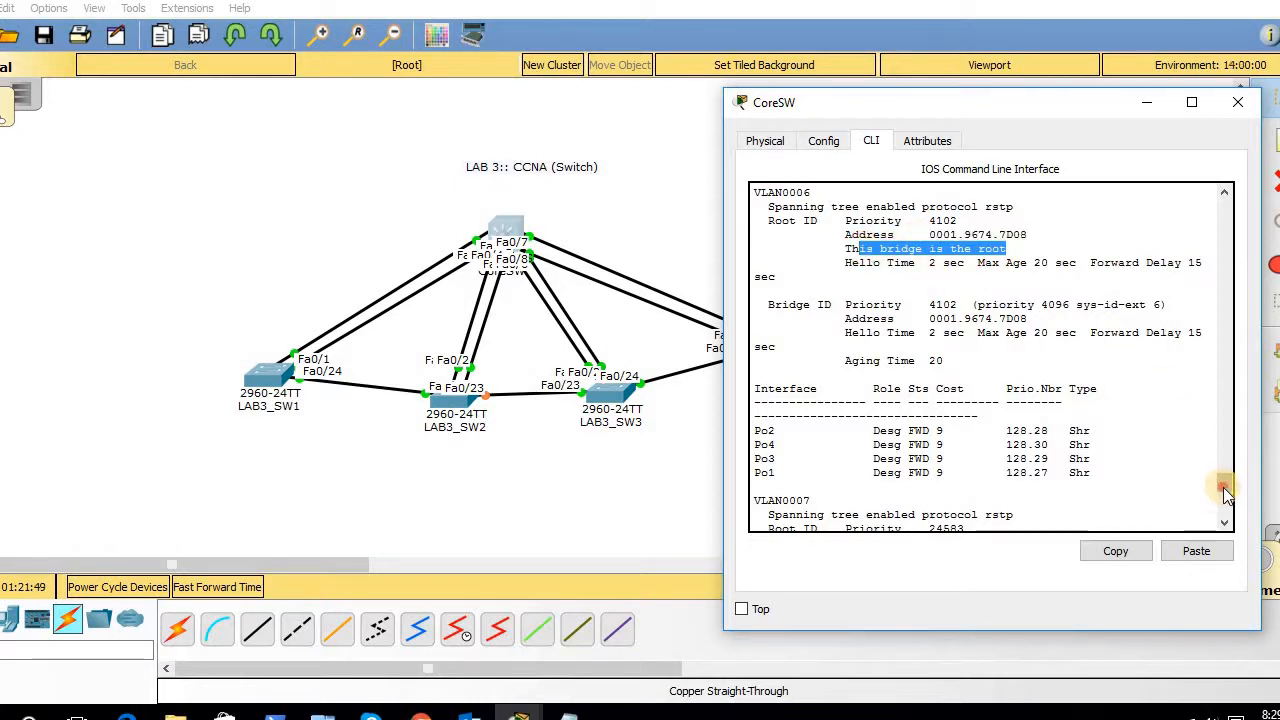
drag(1223, 488, 1223, 500)
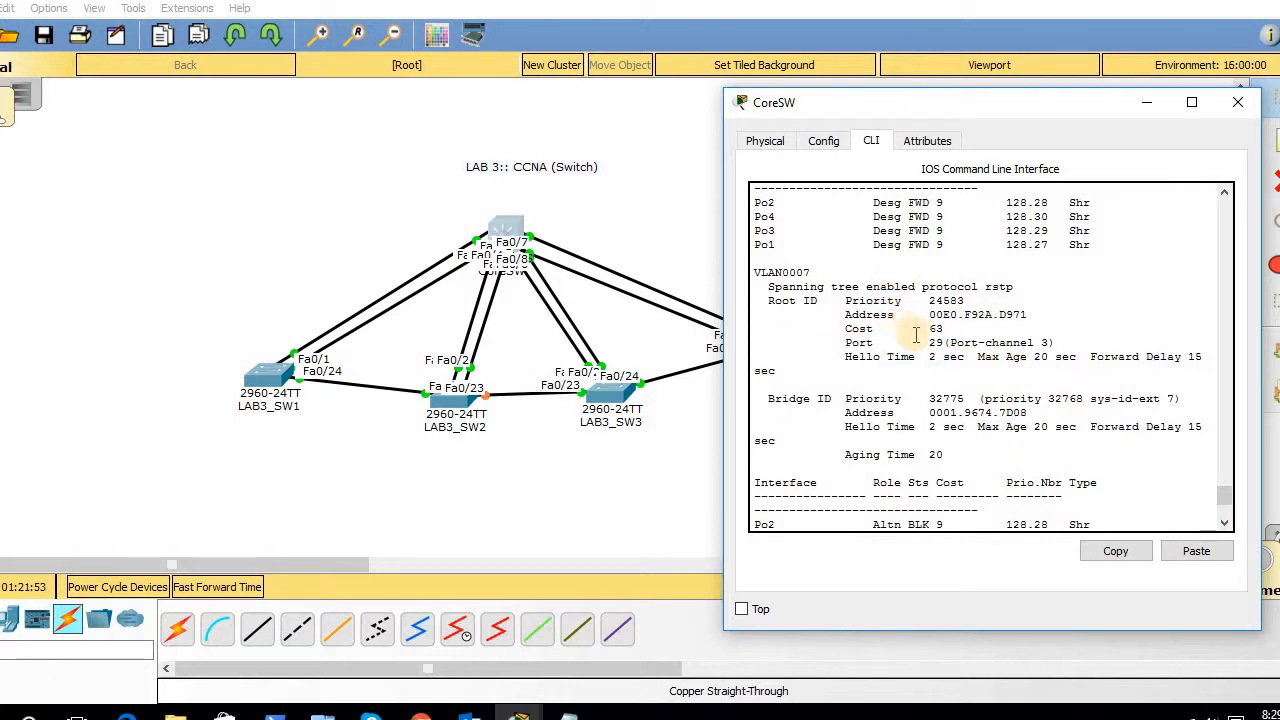
drag(852, 342, 1206, 371)
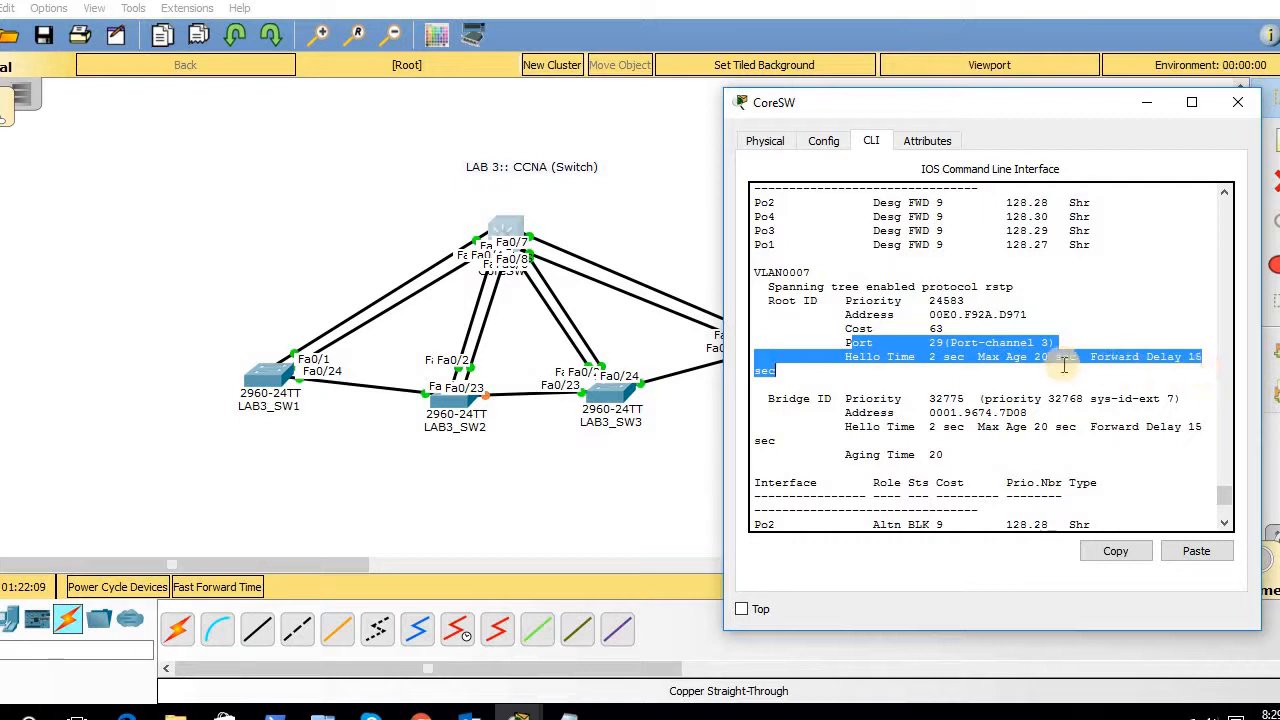
click(1042, 343)
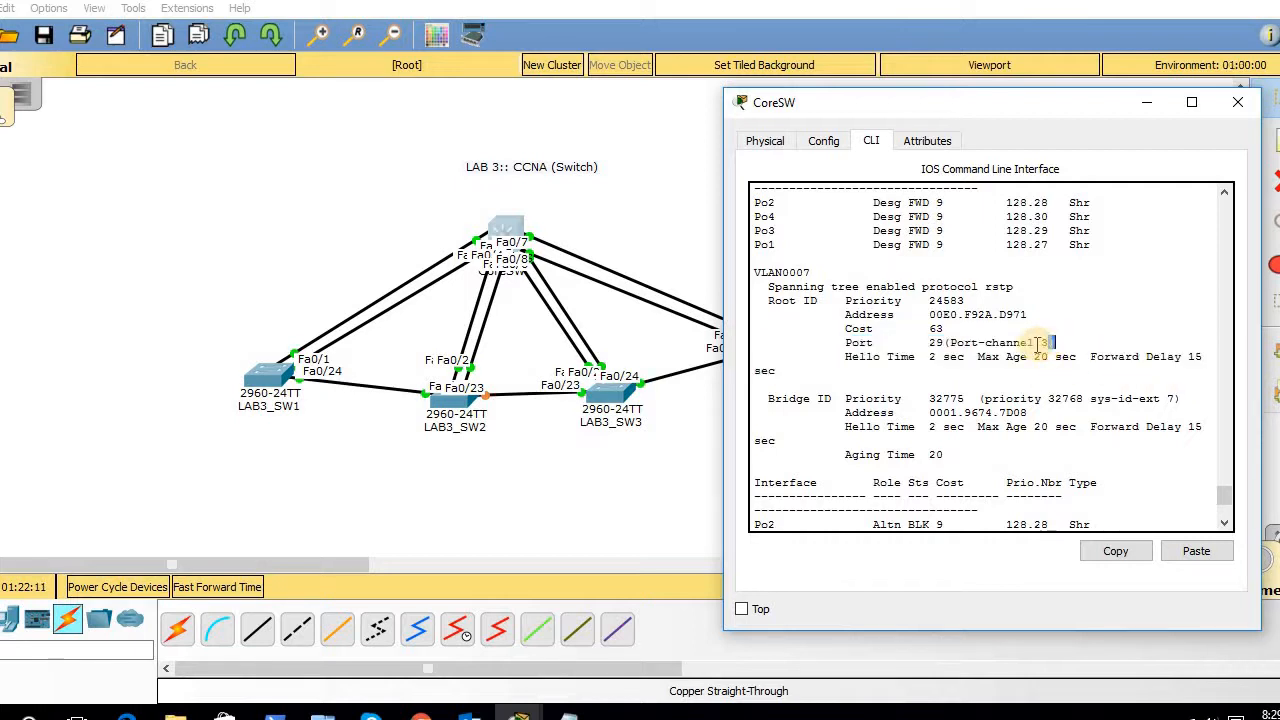
double_click(1036, 343)
double_click(1052, 343)
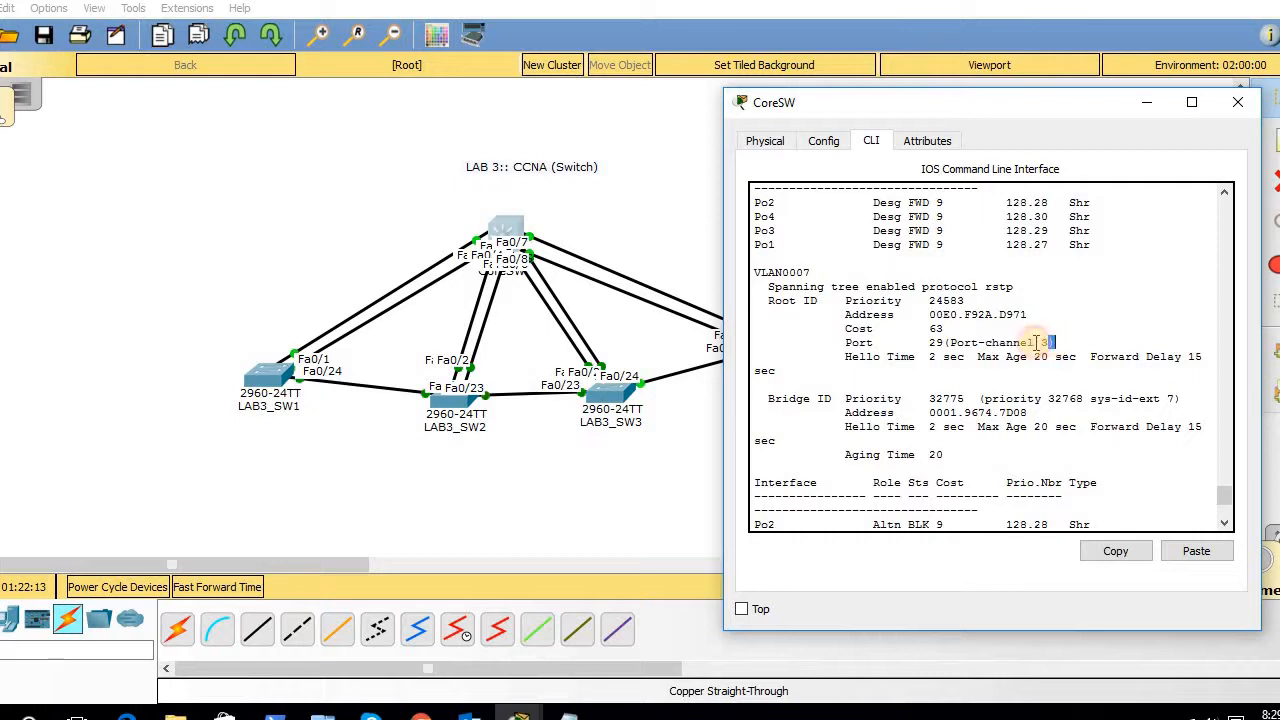
drag(921, 306, 968, 300)
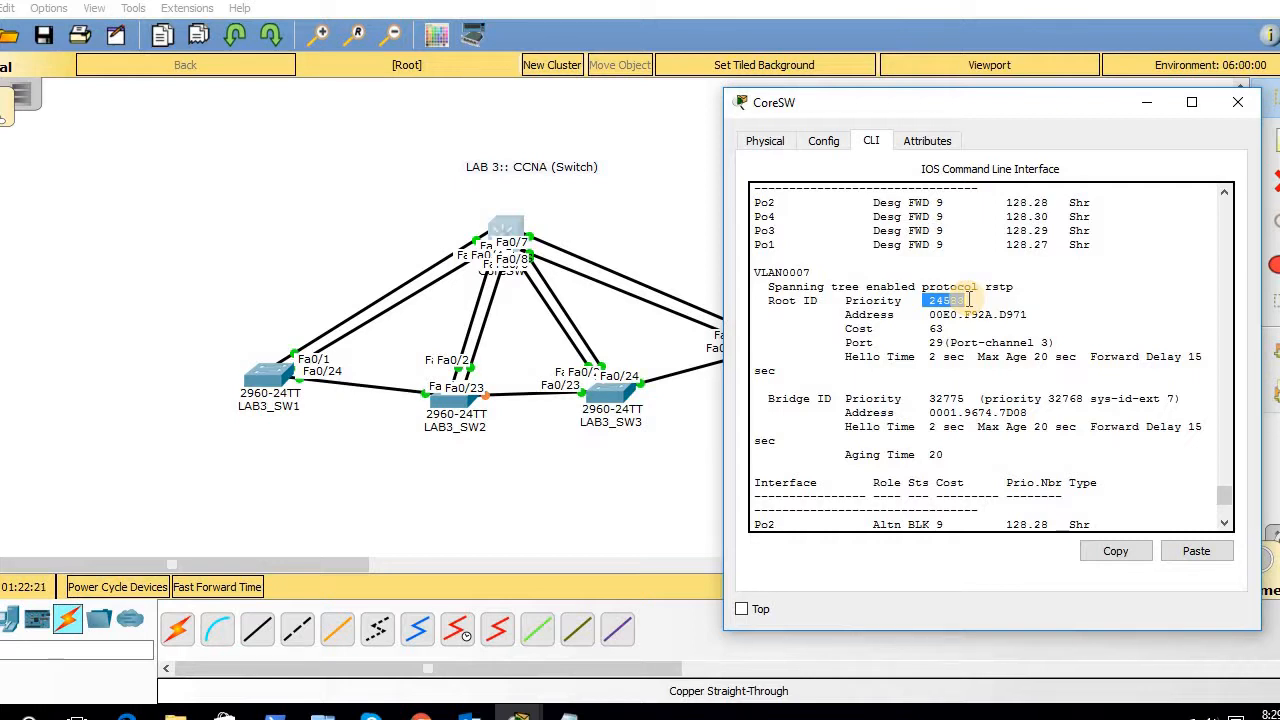
key(Return)
key(Return)
key(Return)
key(Return)
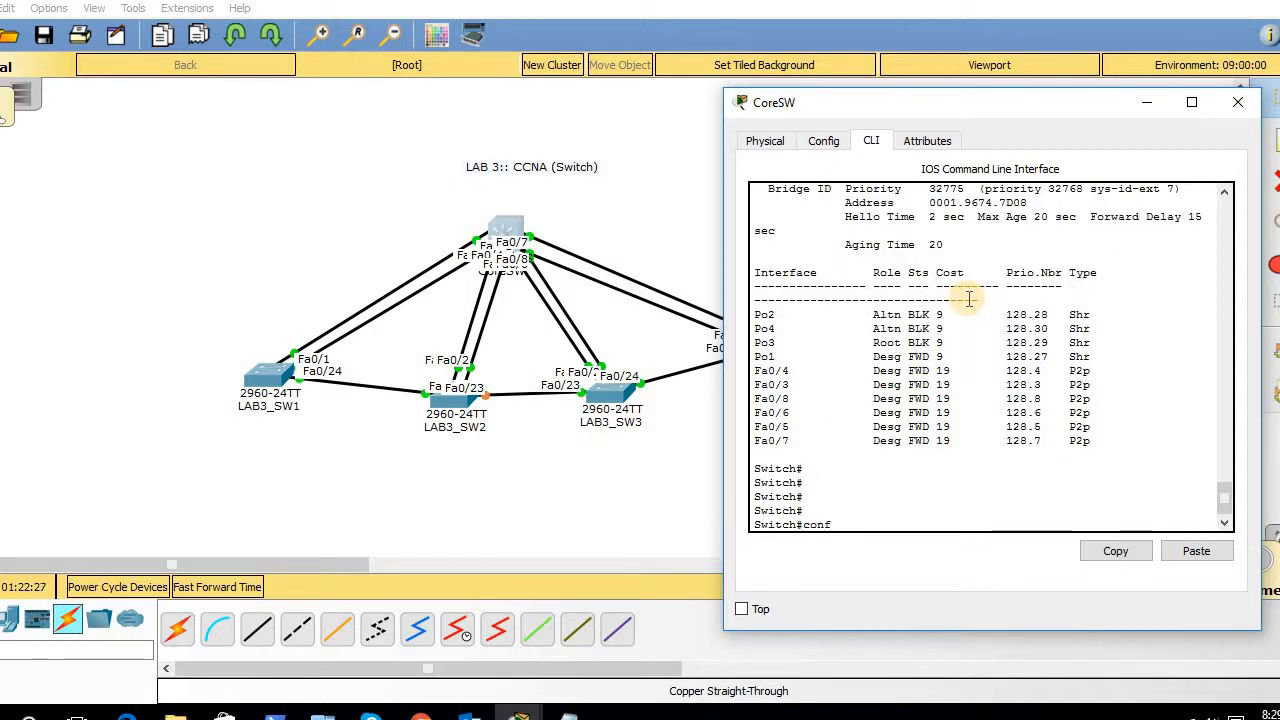
- In config mode, try setting spanning-tree vlan 7 priority 4097, which is rejected
key(Return)
key(Return)
key(Return)
key(Return)
key(Return)
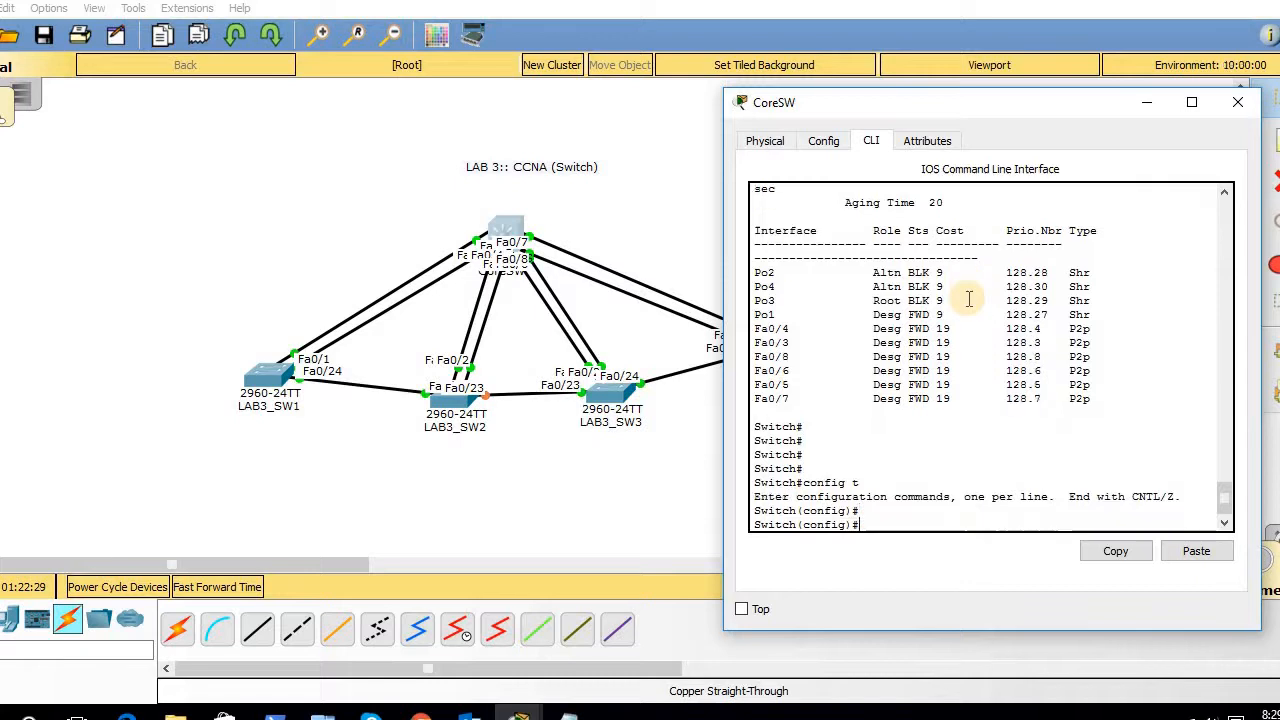
key(Up)
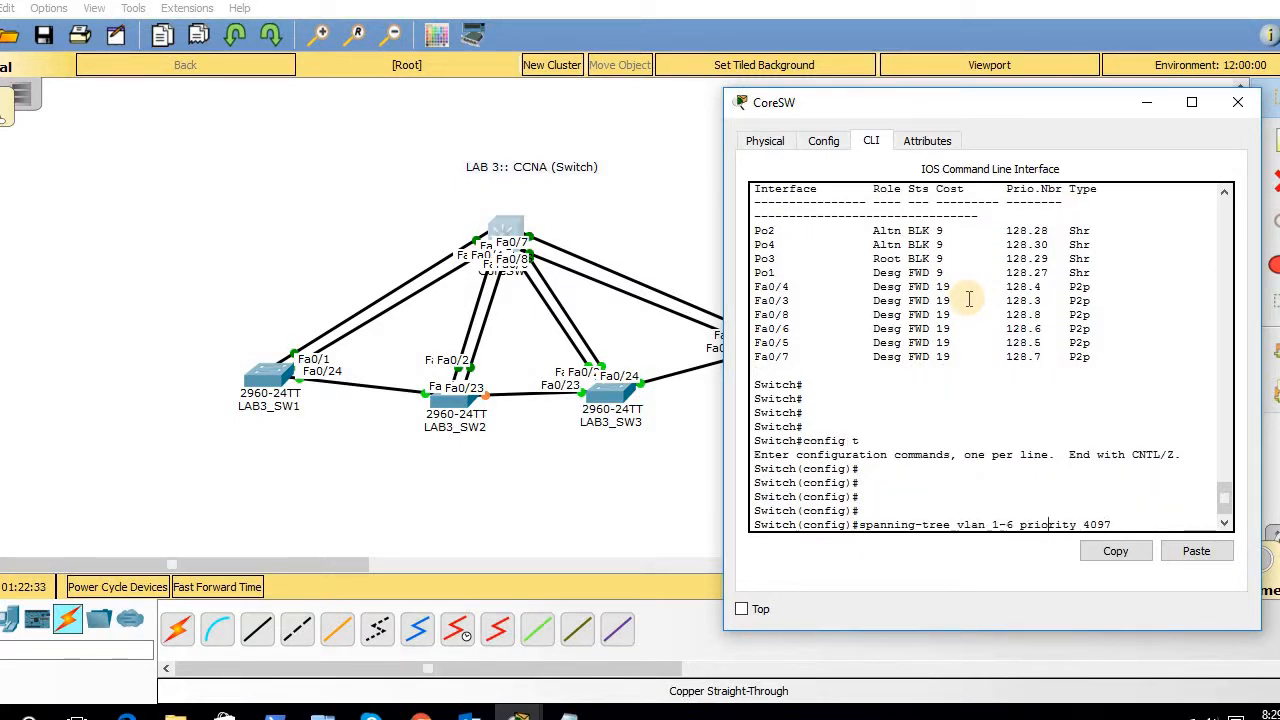
key(BackSpace)
key(BackSpace)
key(BackSpace)
text(7)
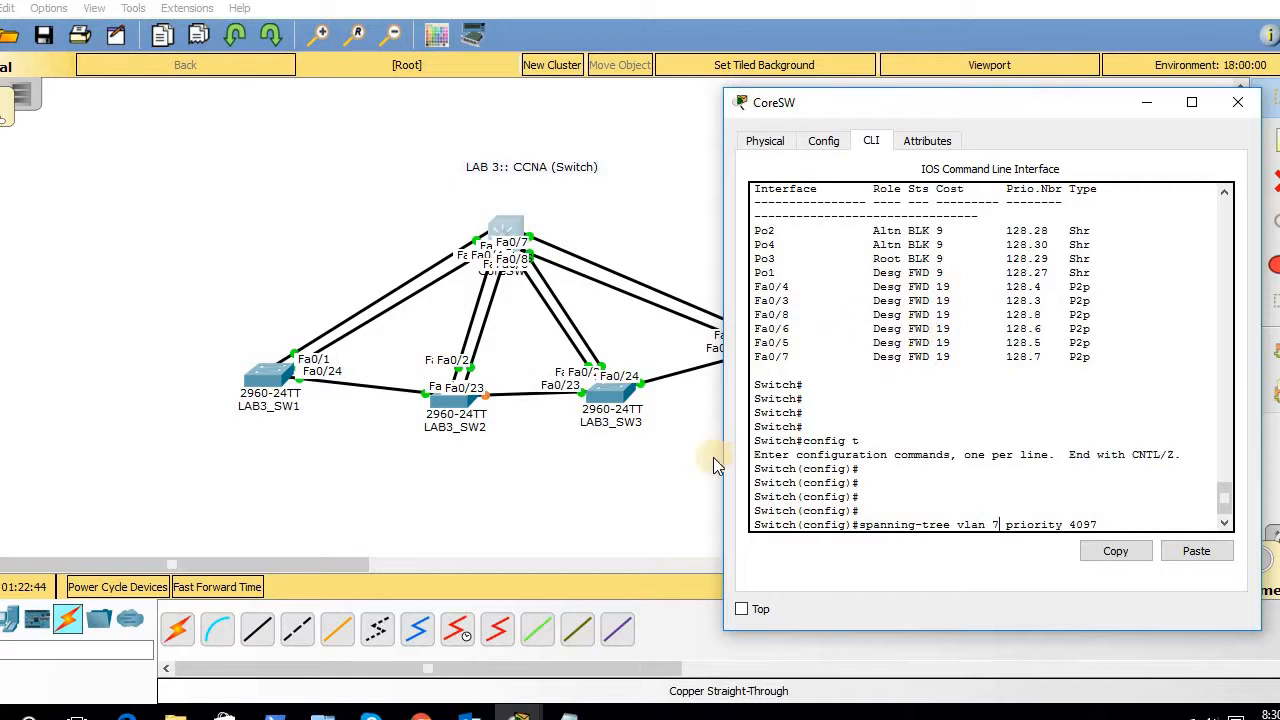
click(685, 464)
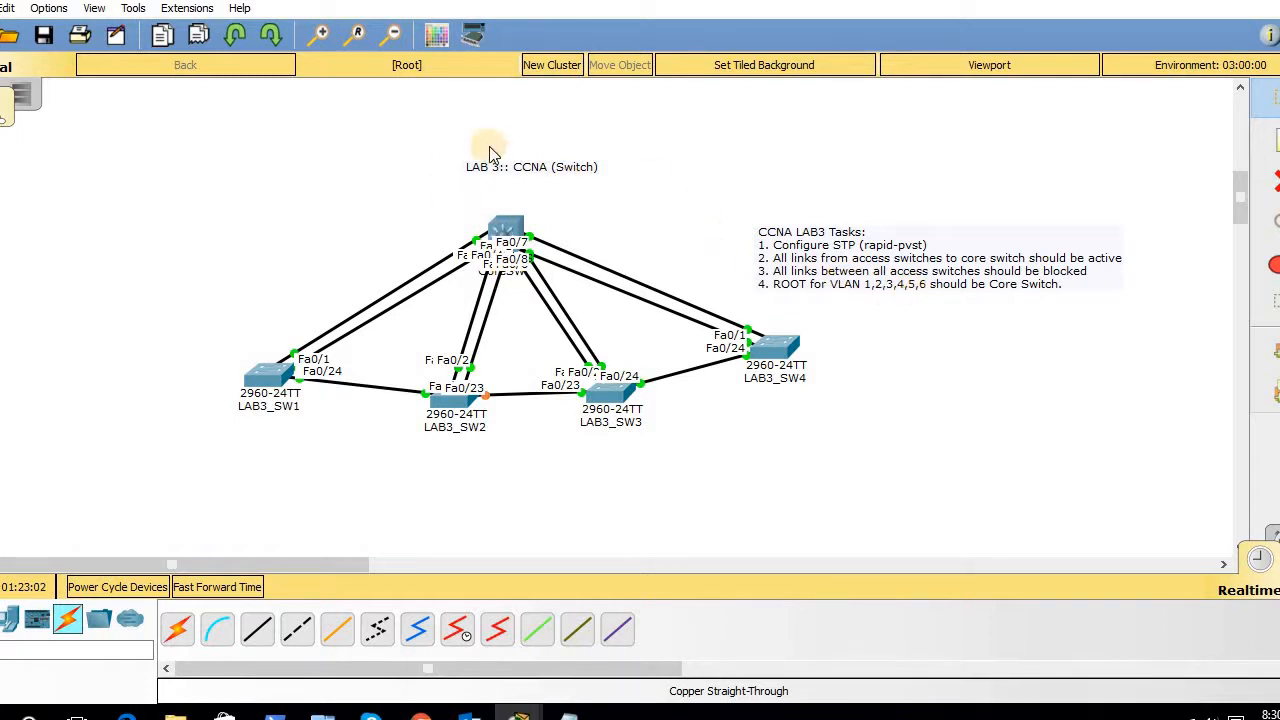
click(507, 222)
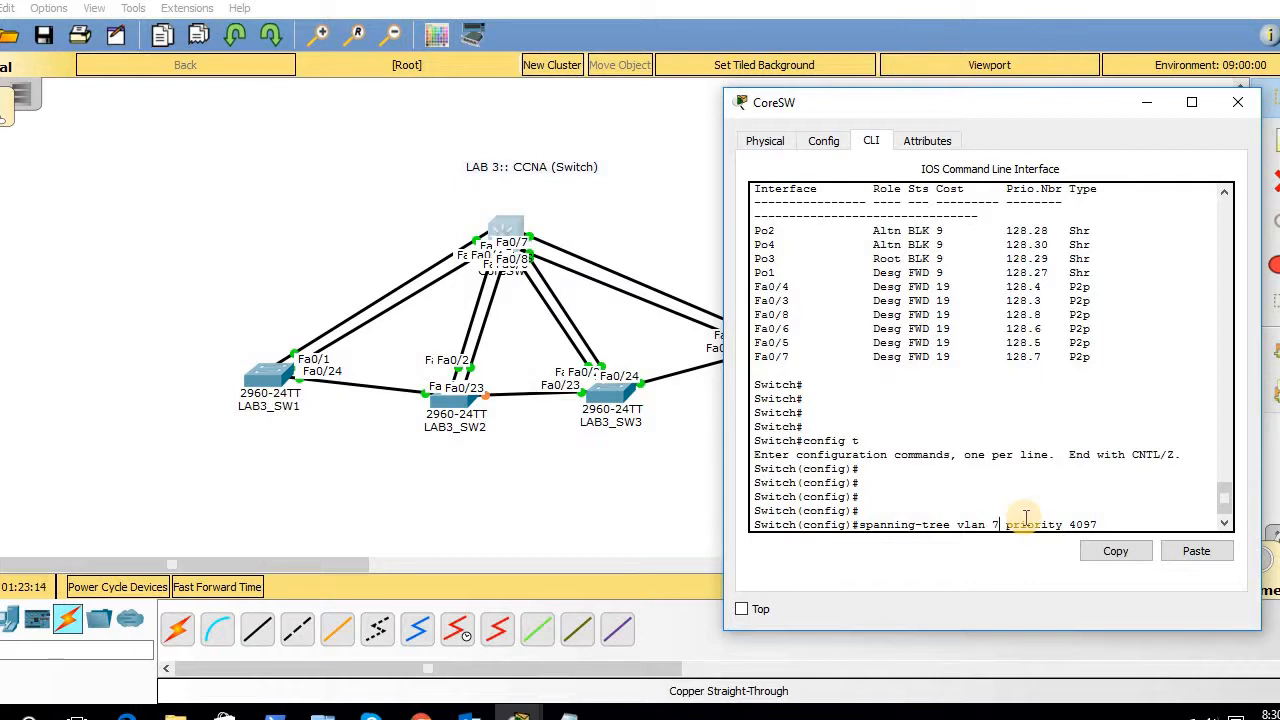
key(Return)
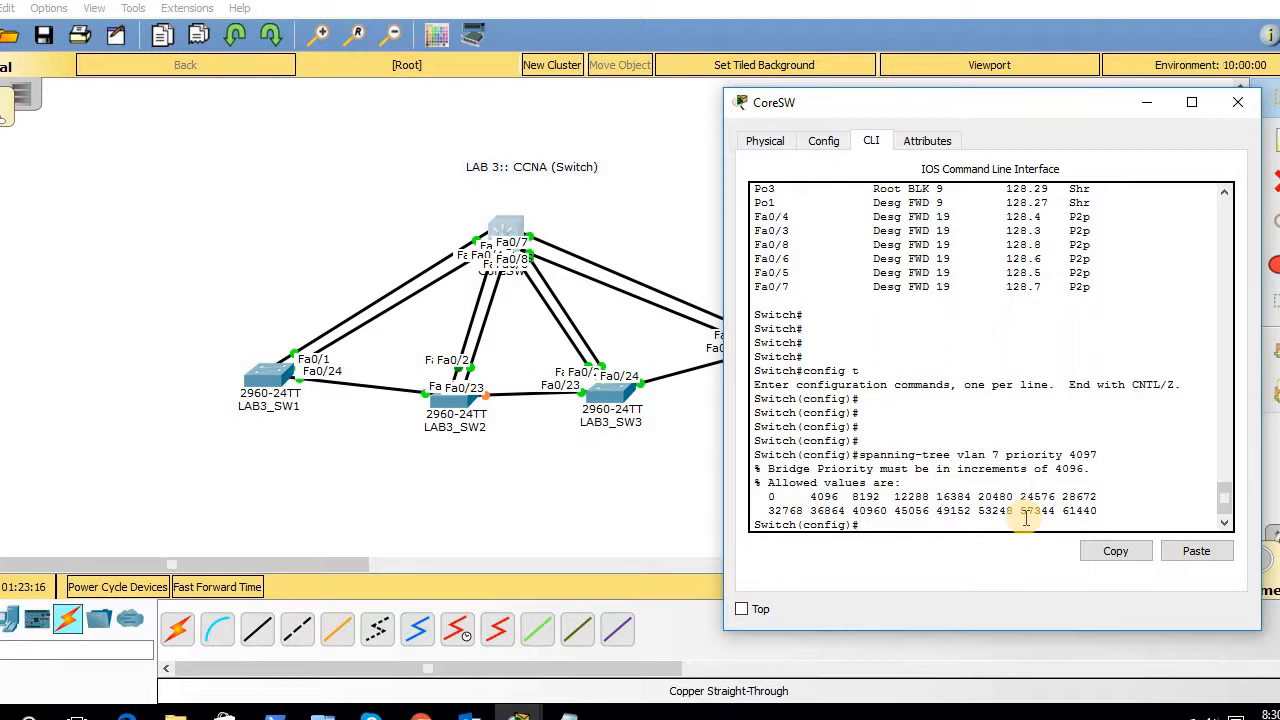
key(Return)
key(Return)
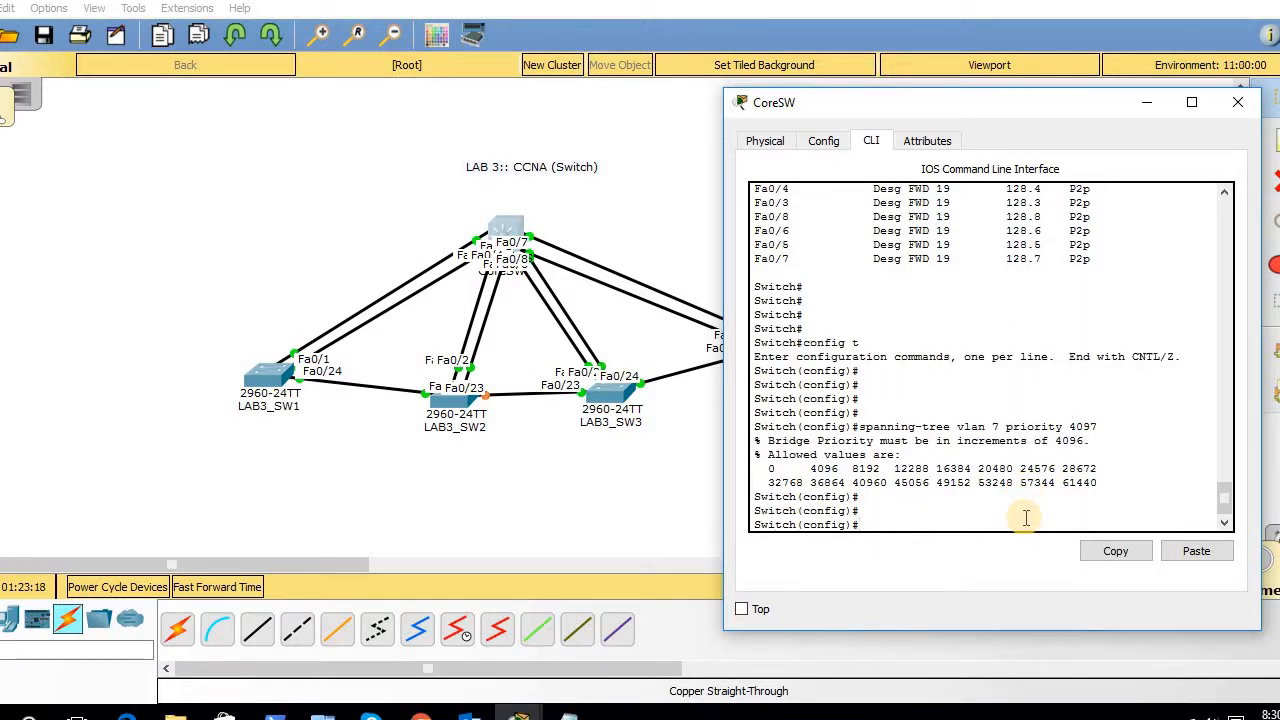
- Apply spanning-tree vlan 7 priority 4096 and exit configuration mode
key(Up)
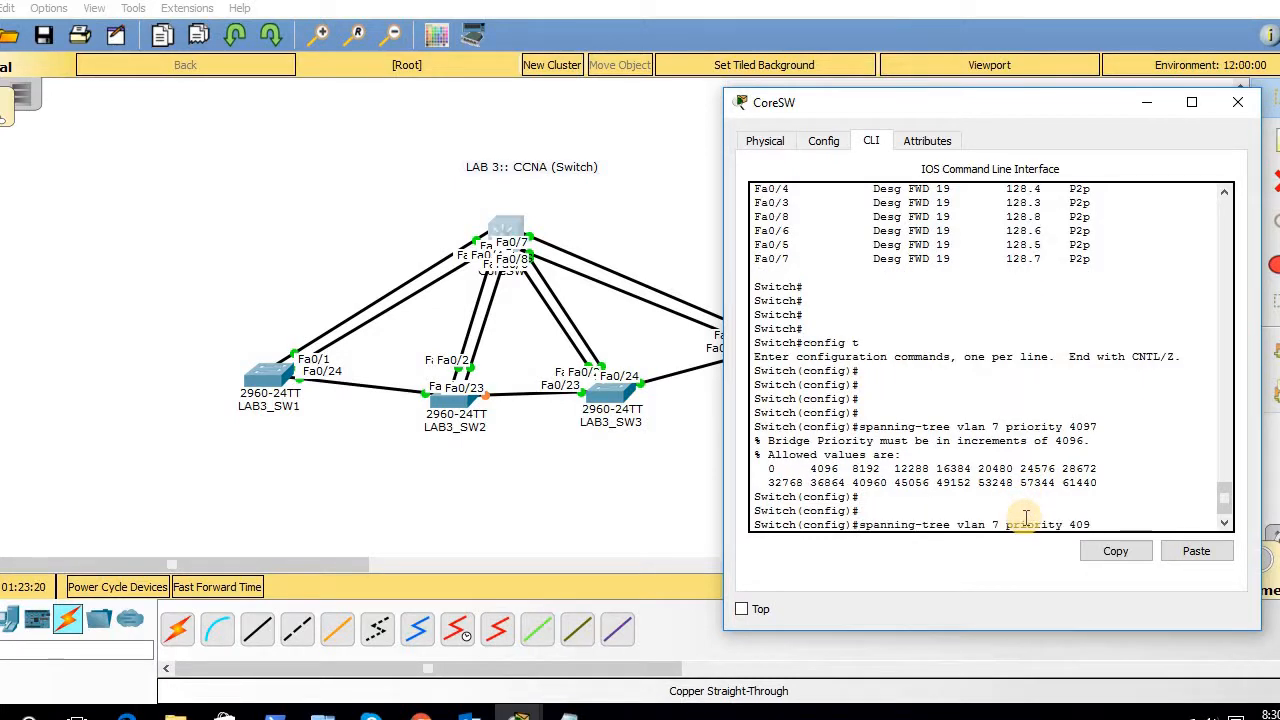
text(6)
key(Return)
key(Return)
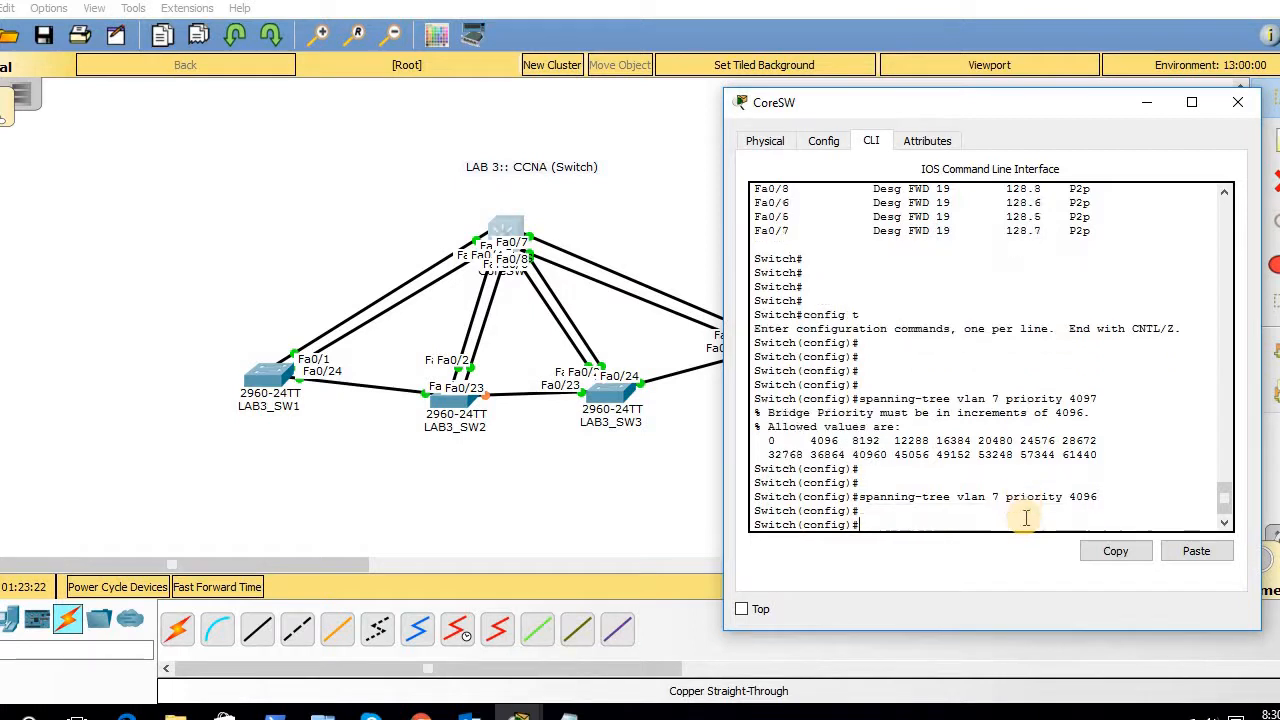
key(Return)
key(Return)
key(Return)
text(exit)
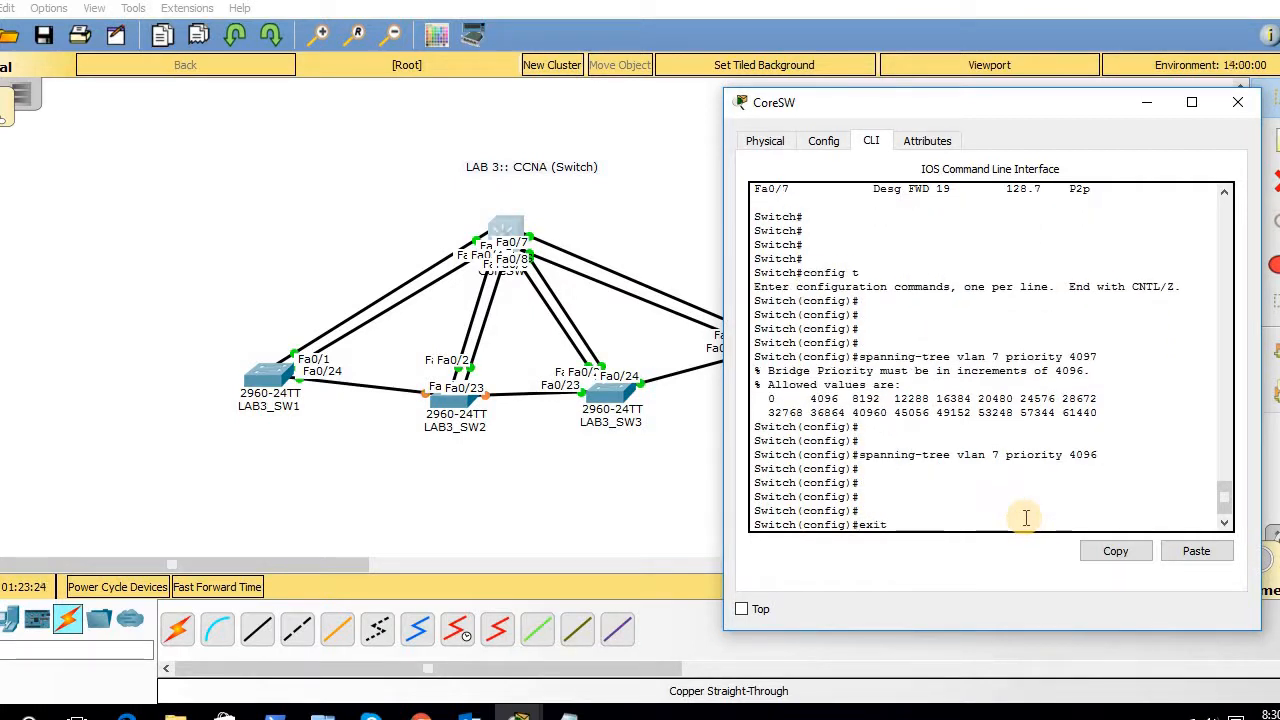
key(Return)
key(Return)
key(Return)
- Run 'show spanning-tree' and check the VLAN 7 root bridge details
text(s)
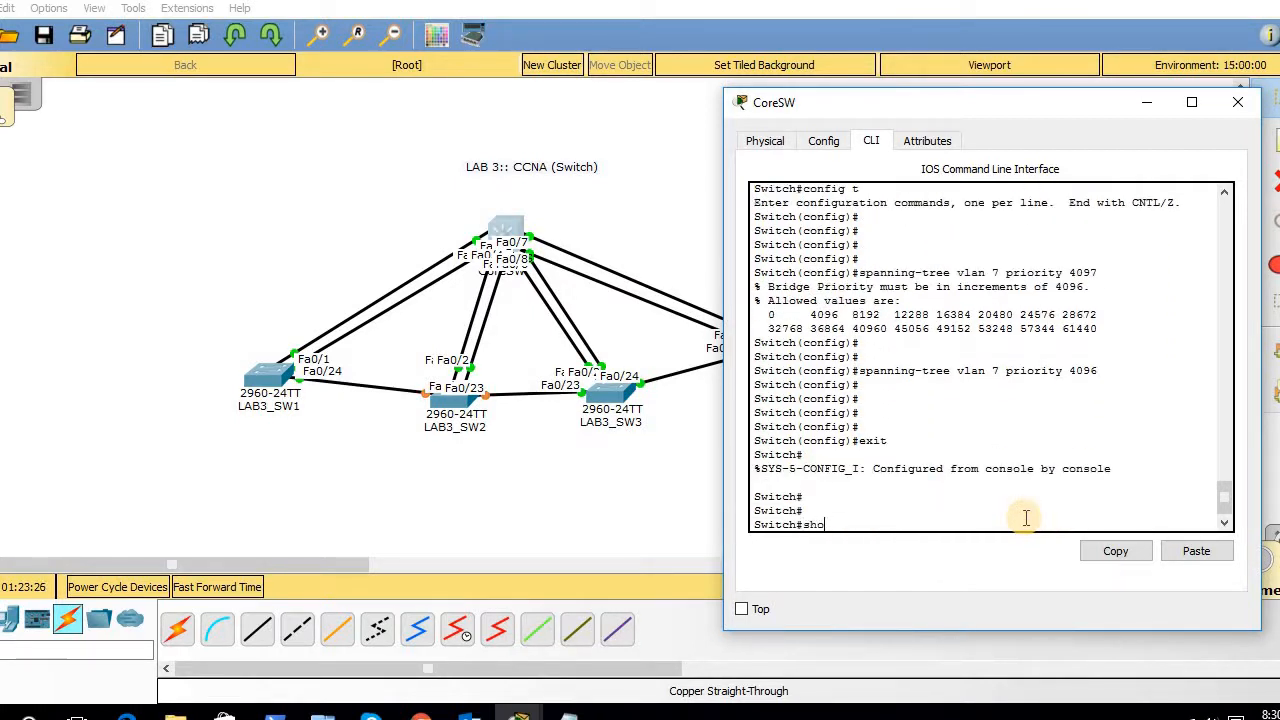
text(ho sp)
key(Tab)
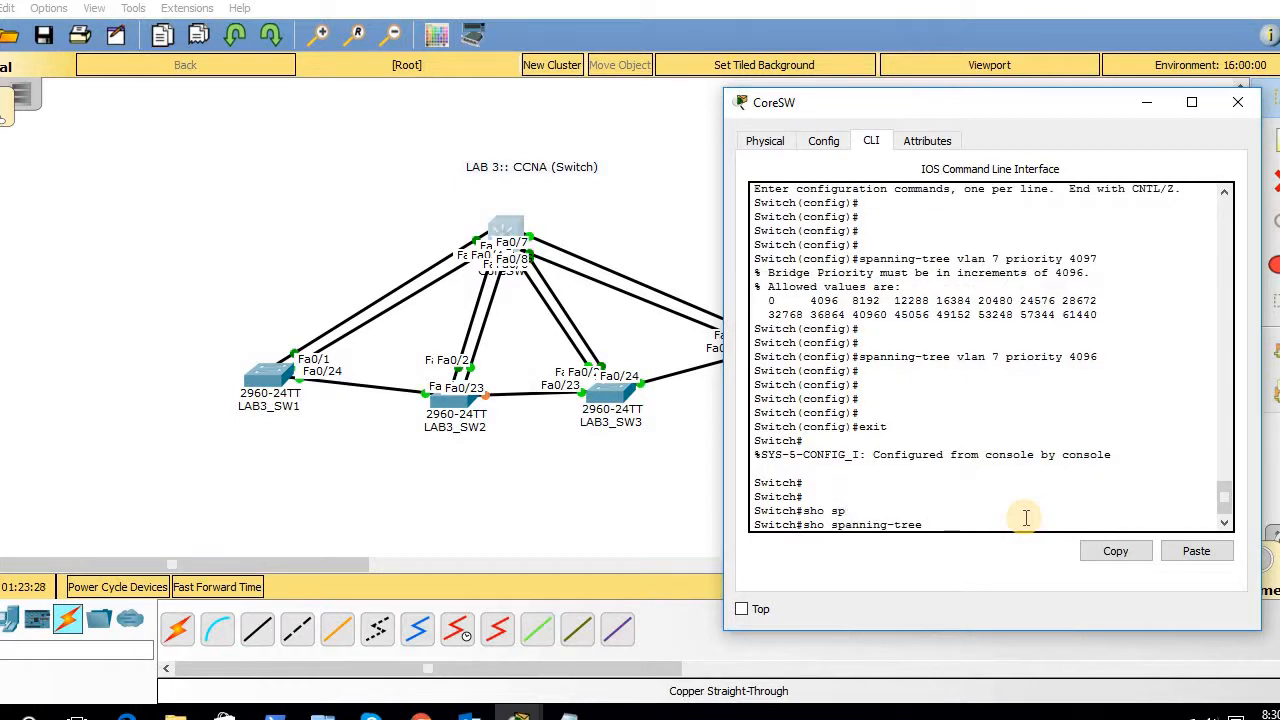
key(Return)
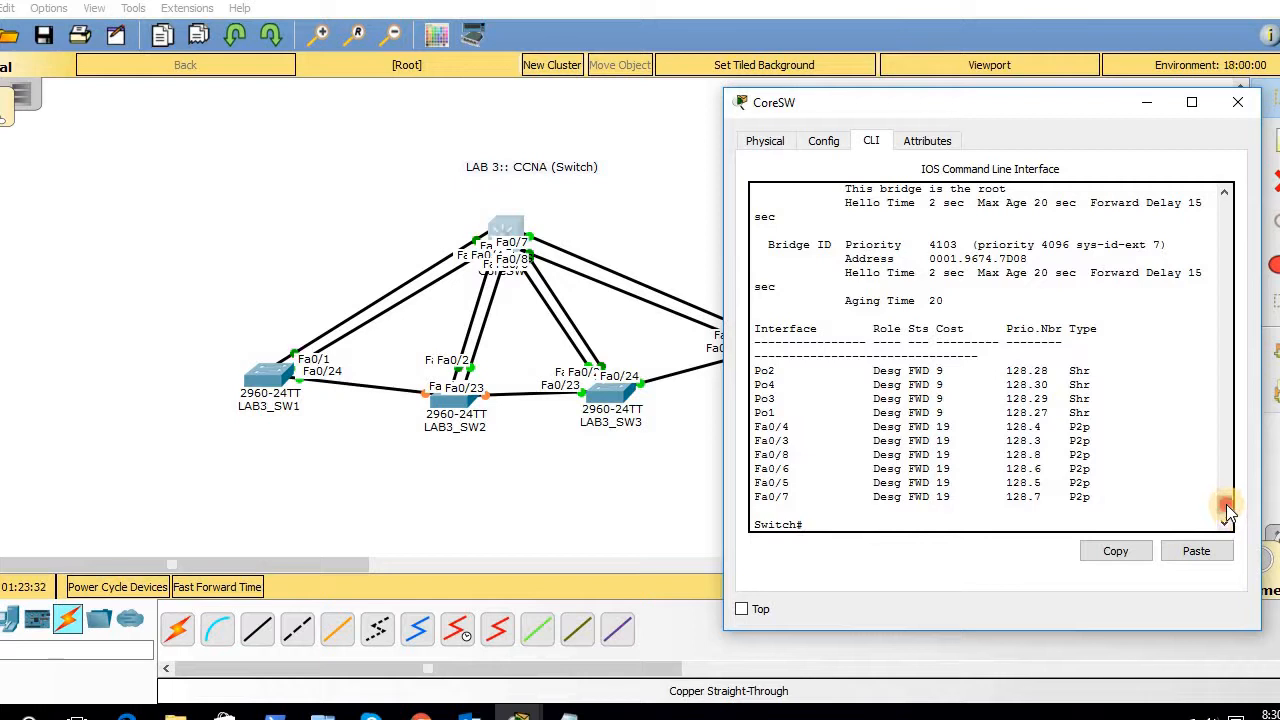
drag(1224, 508, 1224, 491)
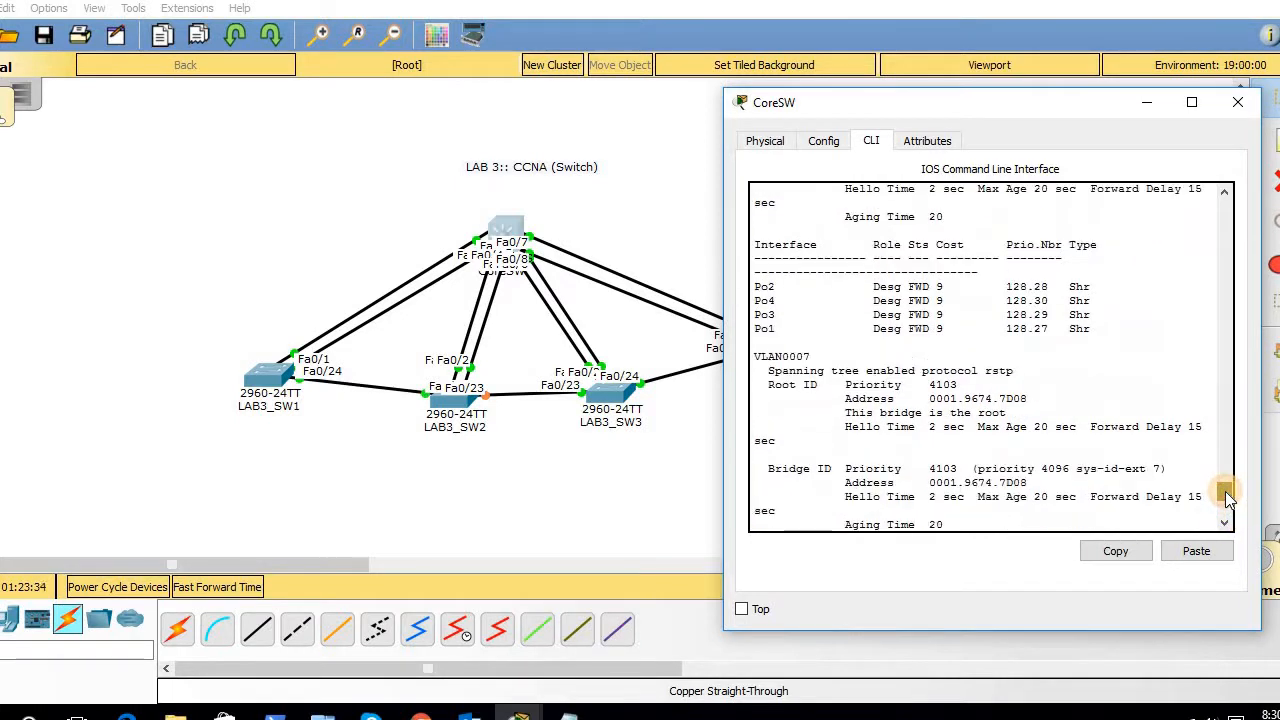
drag(1004, 424, 781, 370)
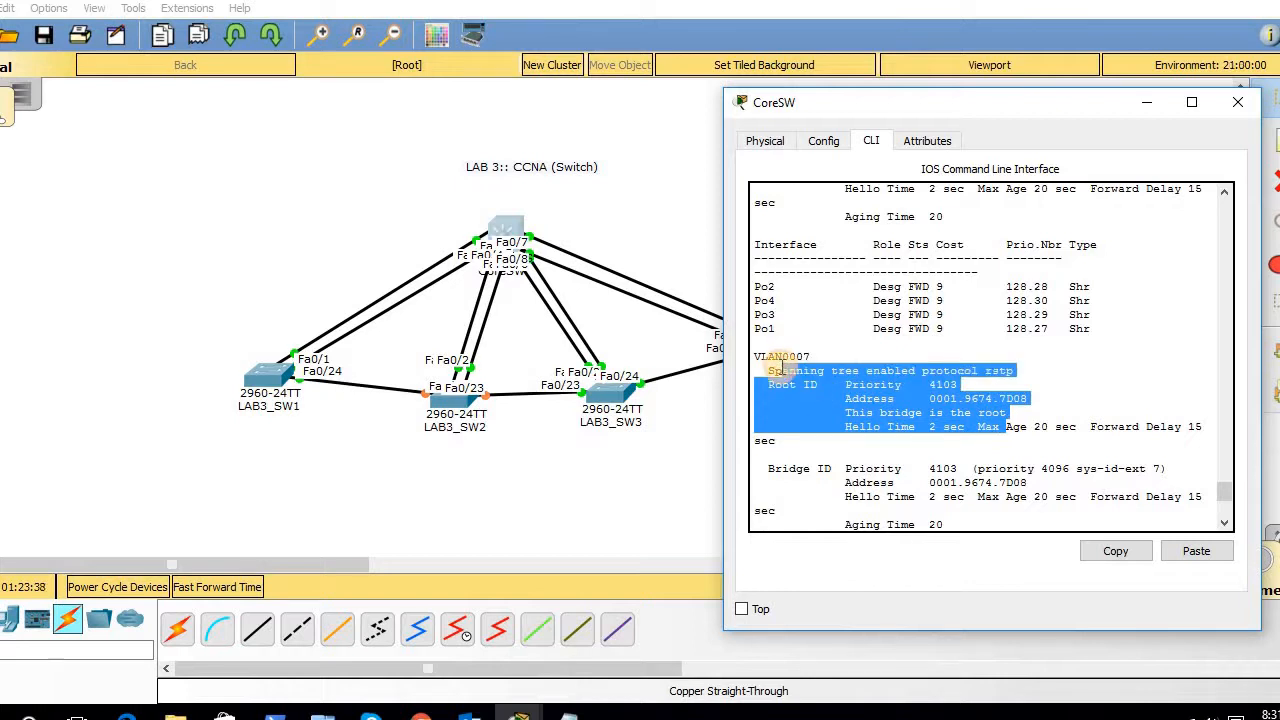
click(811, 389)
key(Return)
key(Return)
key(Return)
key(Return)
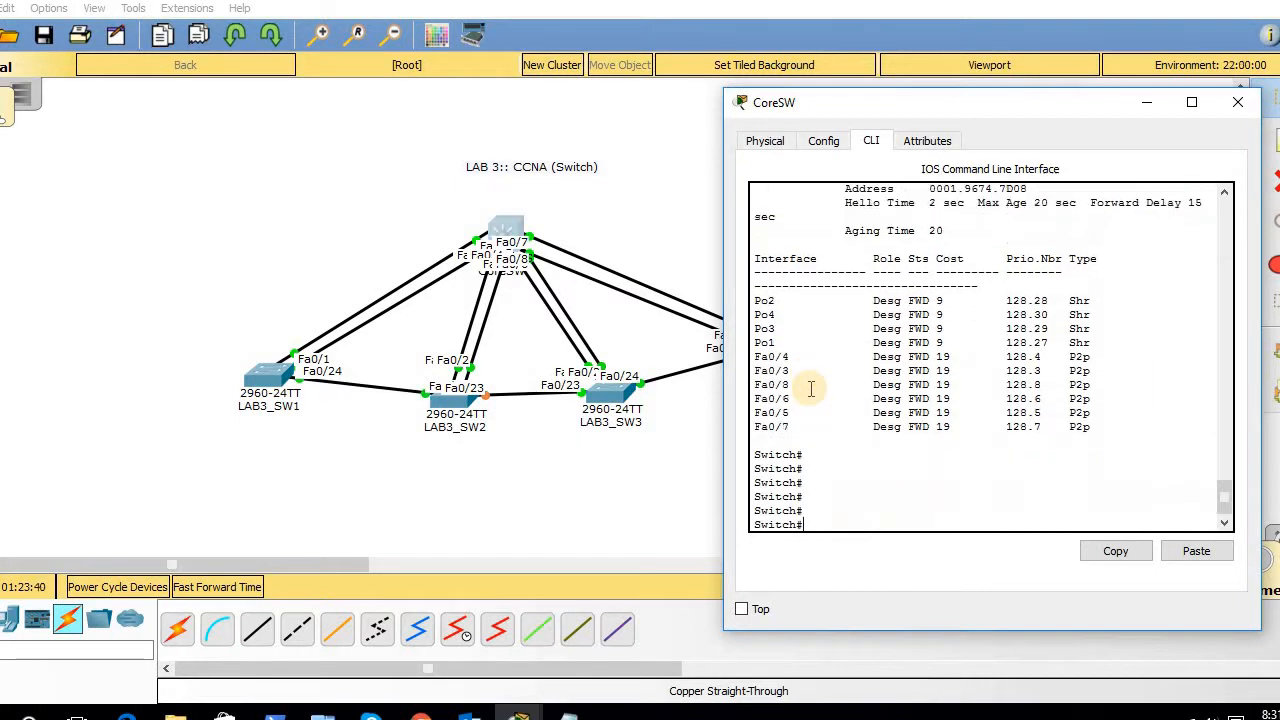
- Run 'show spanning-tree vlan 7' to confirm bridge priority 4103 and all ports designated forwarding
key(Up)
text(vl)
key(Tab)
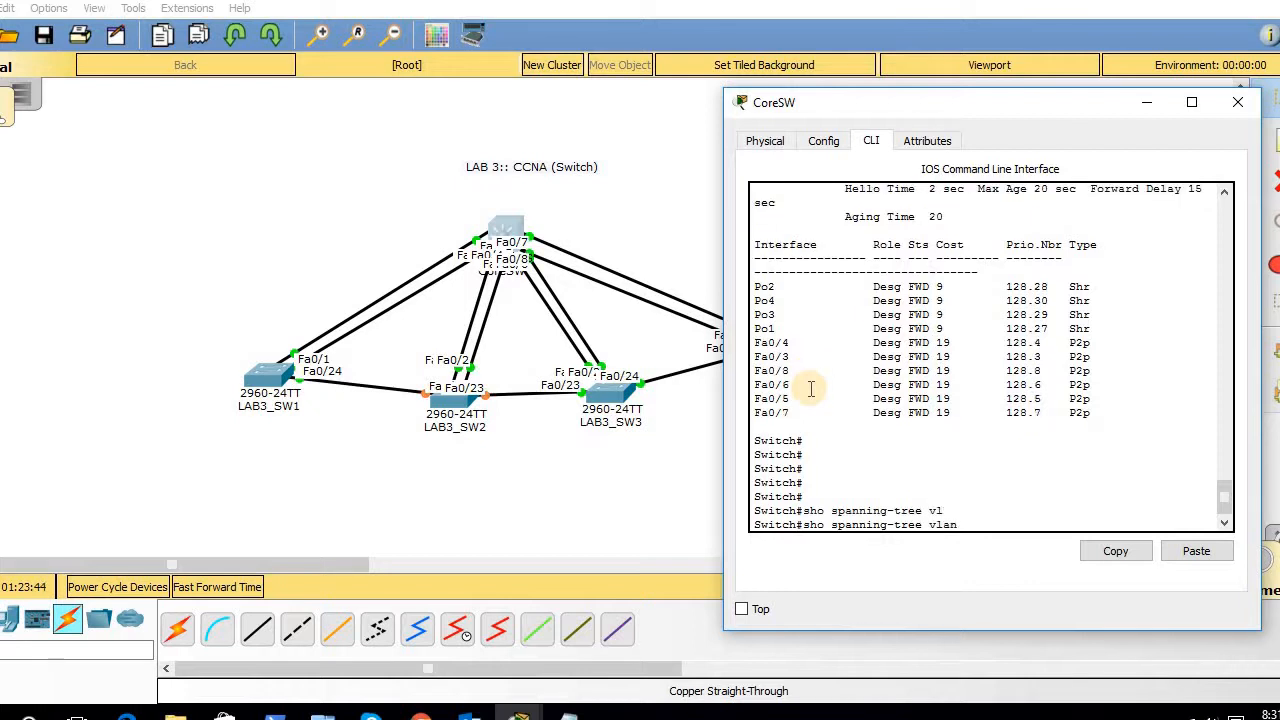
text(7)
key(Return)
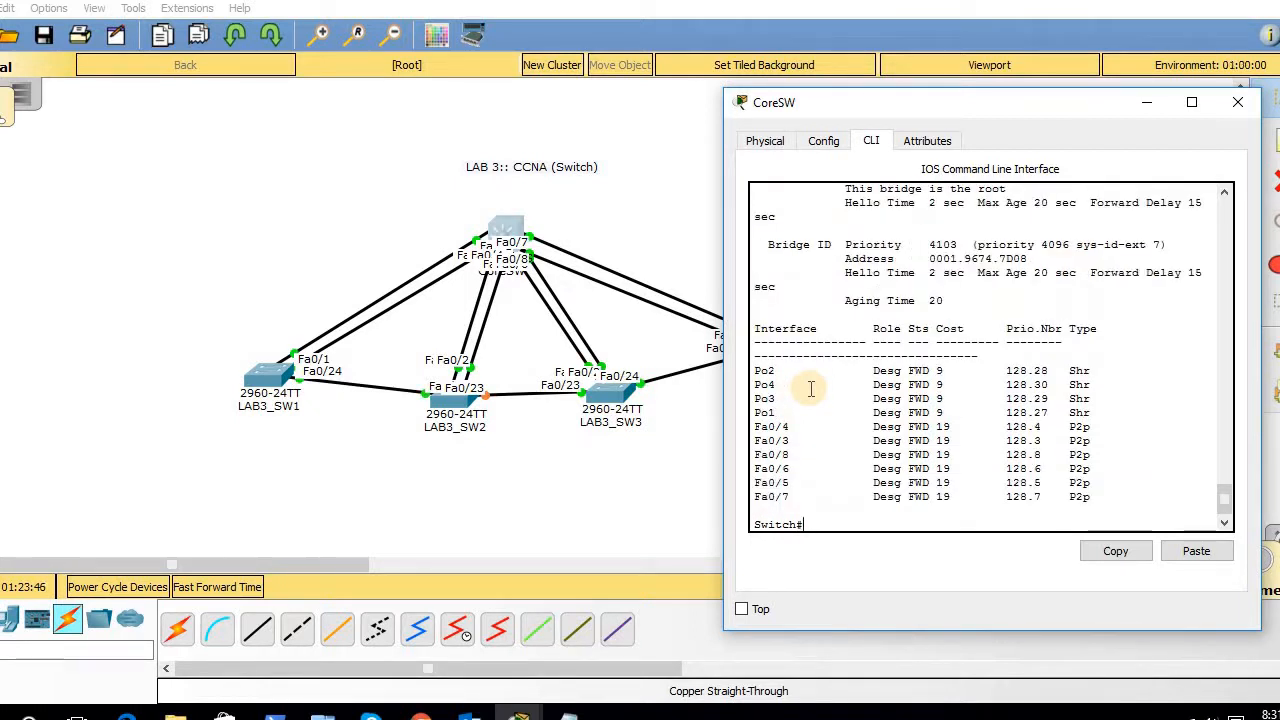
key(Return)
key(Return)
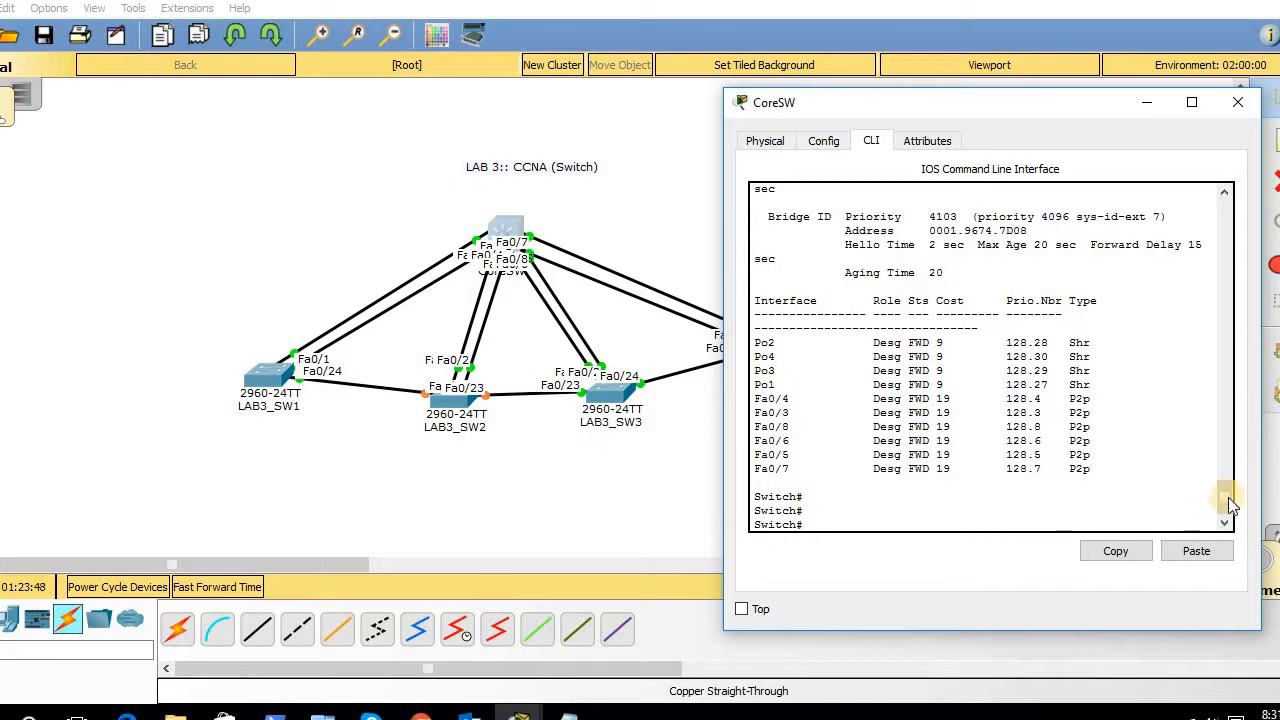
drag(1229, 497, 1229, 485)
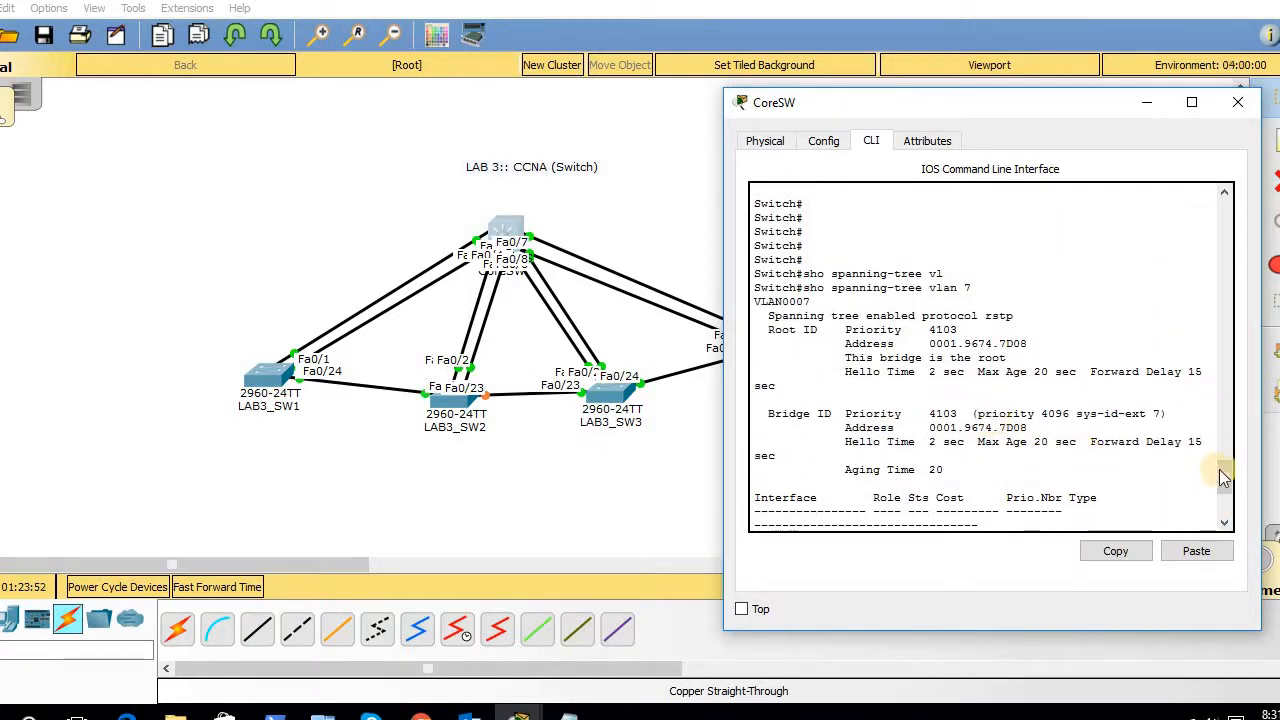
drag(1223, 472, 1224, 494)
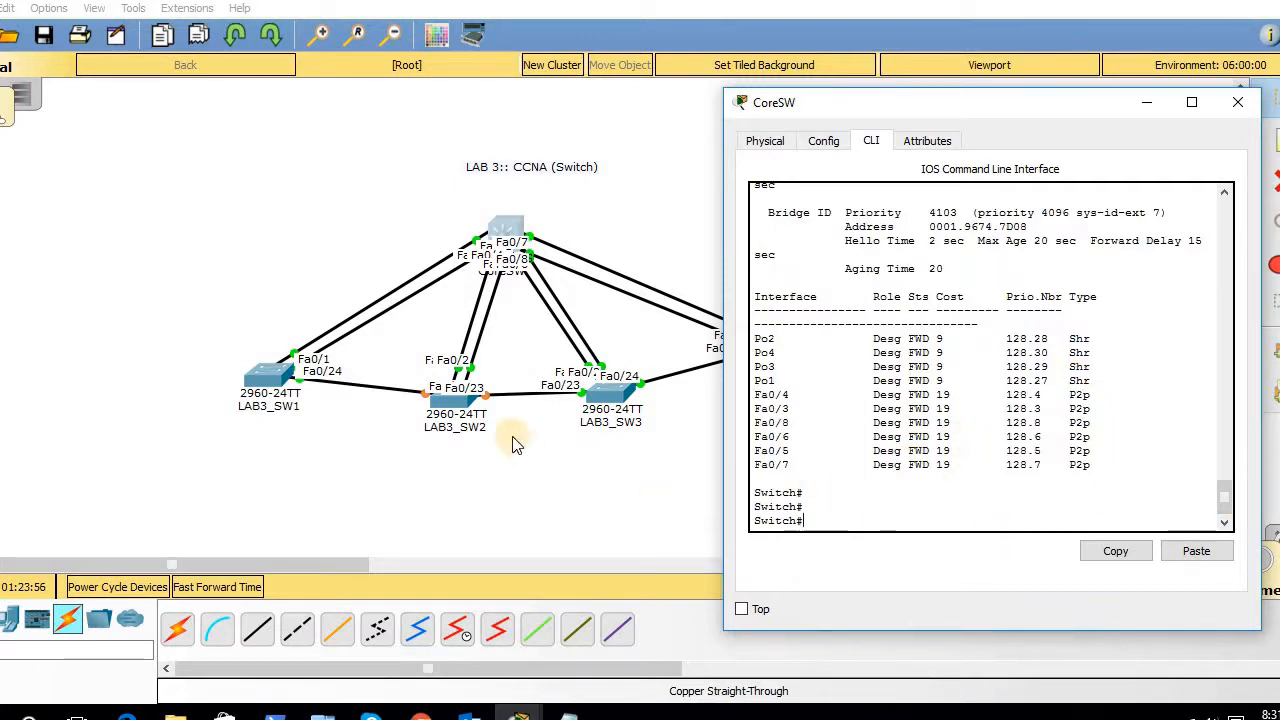
click(430, 410)
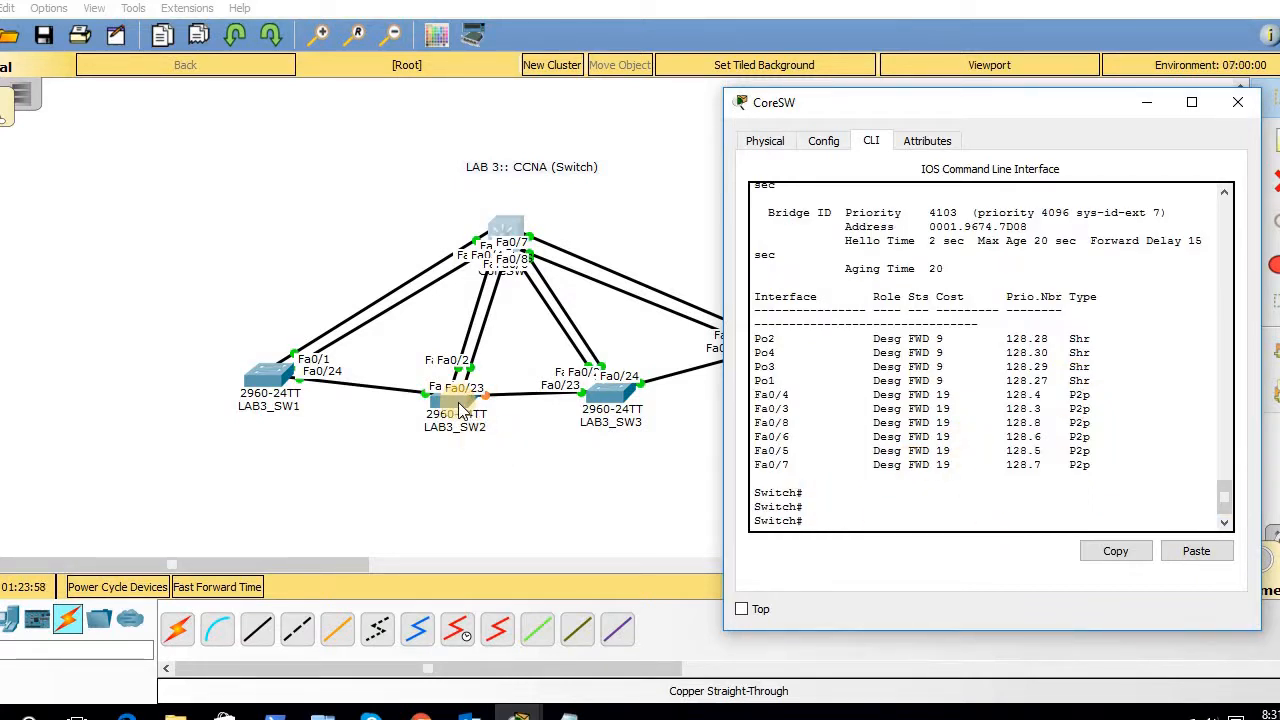
click(462, 408)
click(470, 476)
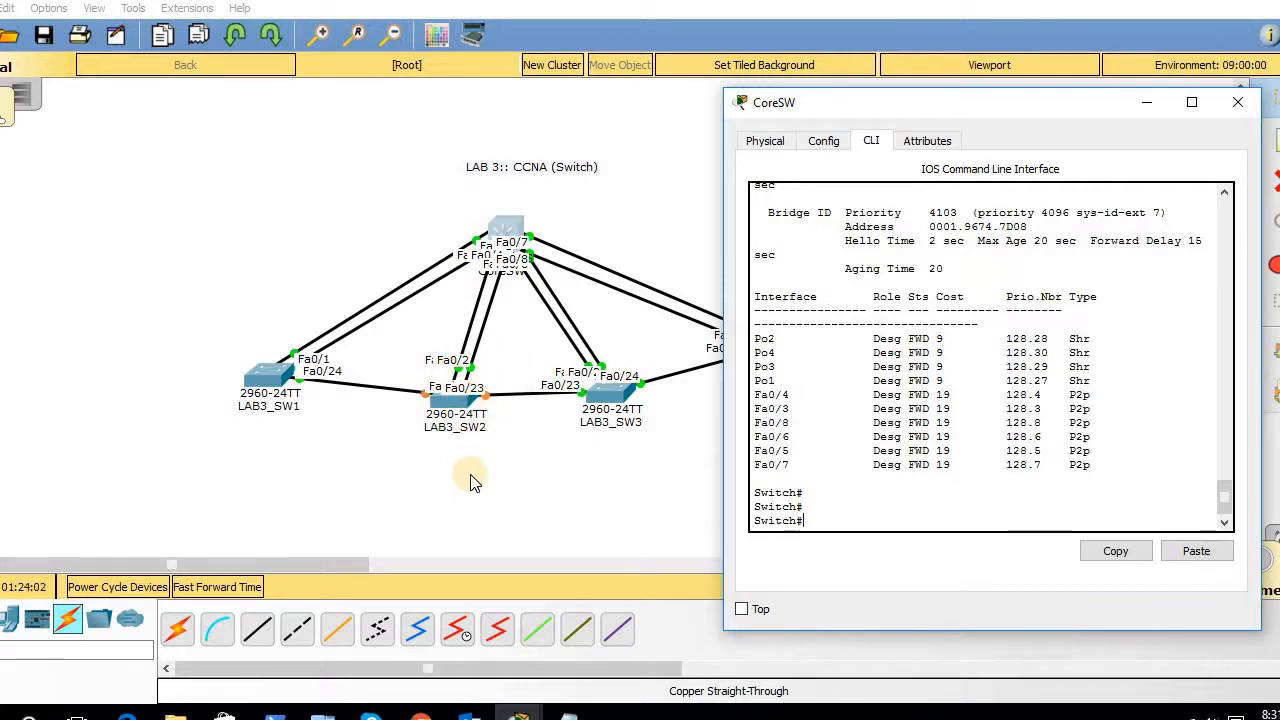
click(455, 405)
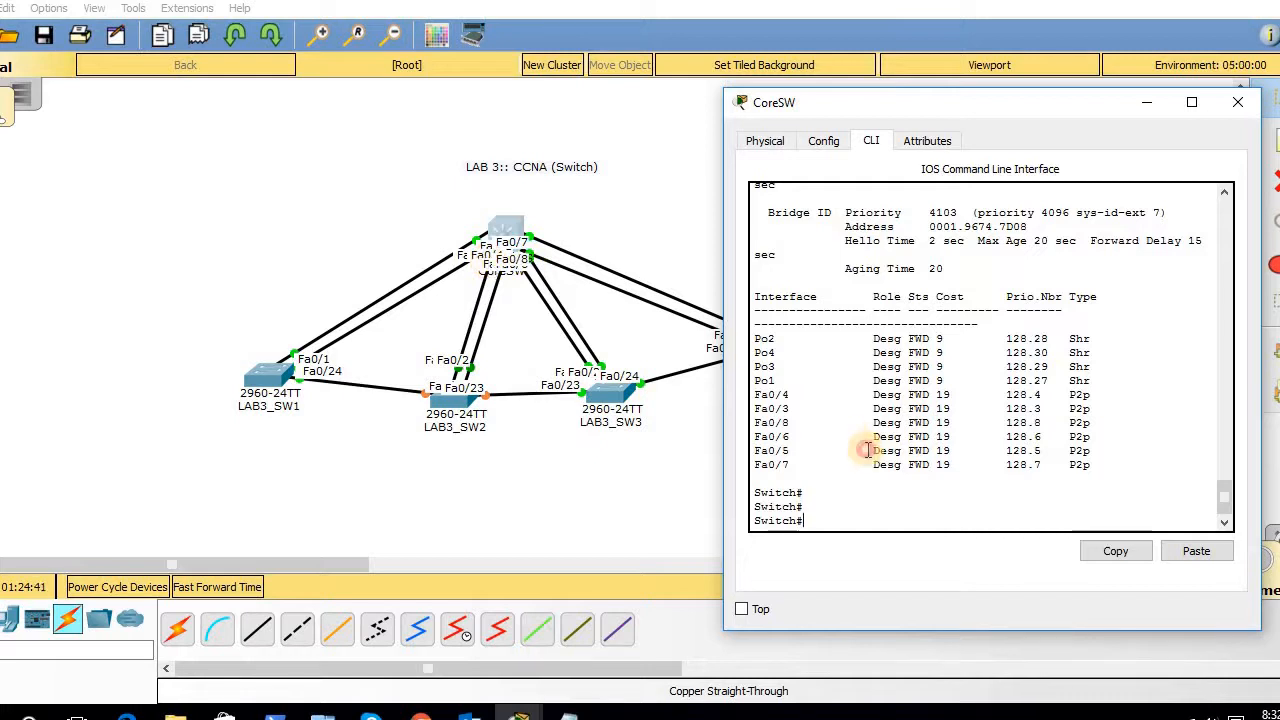
- Rerun 'show spanning-tree vlan 7' and review its interface table
key(Return)
key(Return)
key(Return)
key(Return)
key(Return)
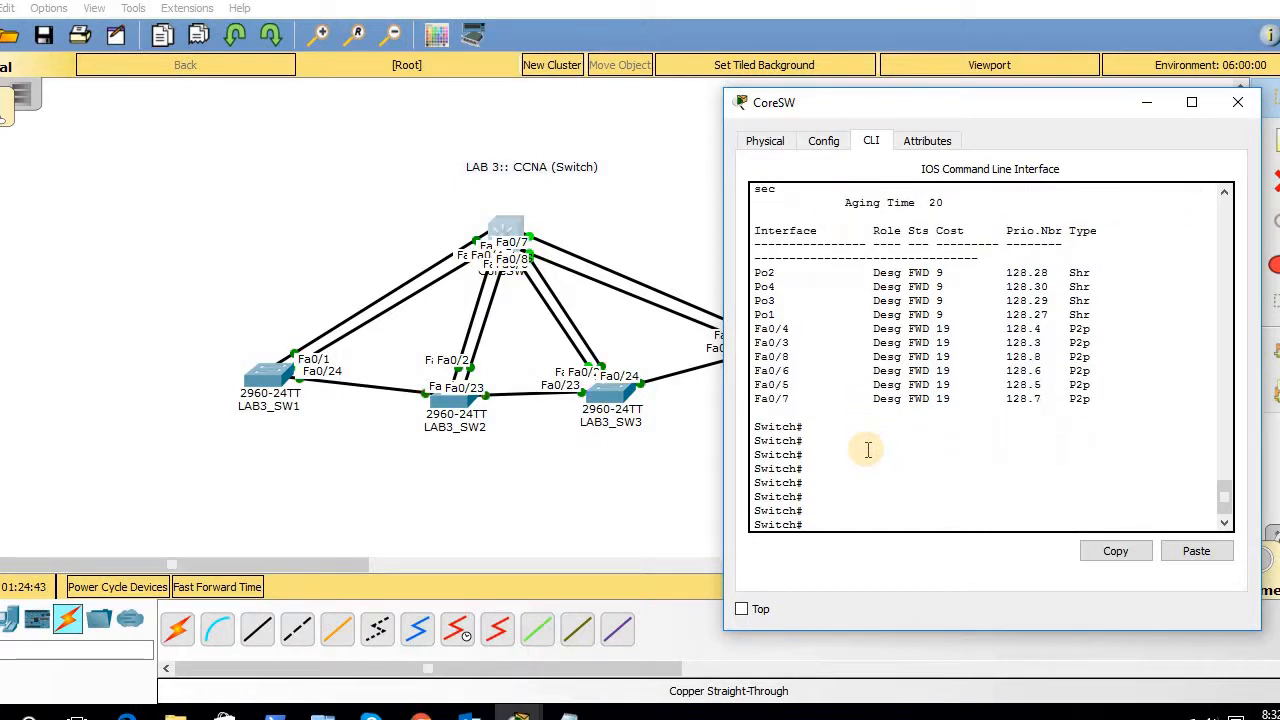
key(Up)
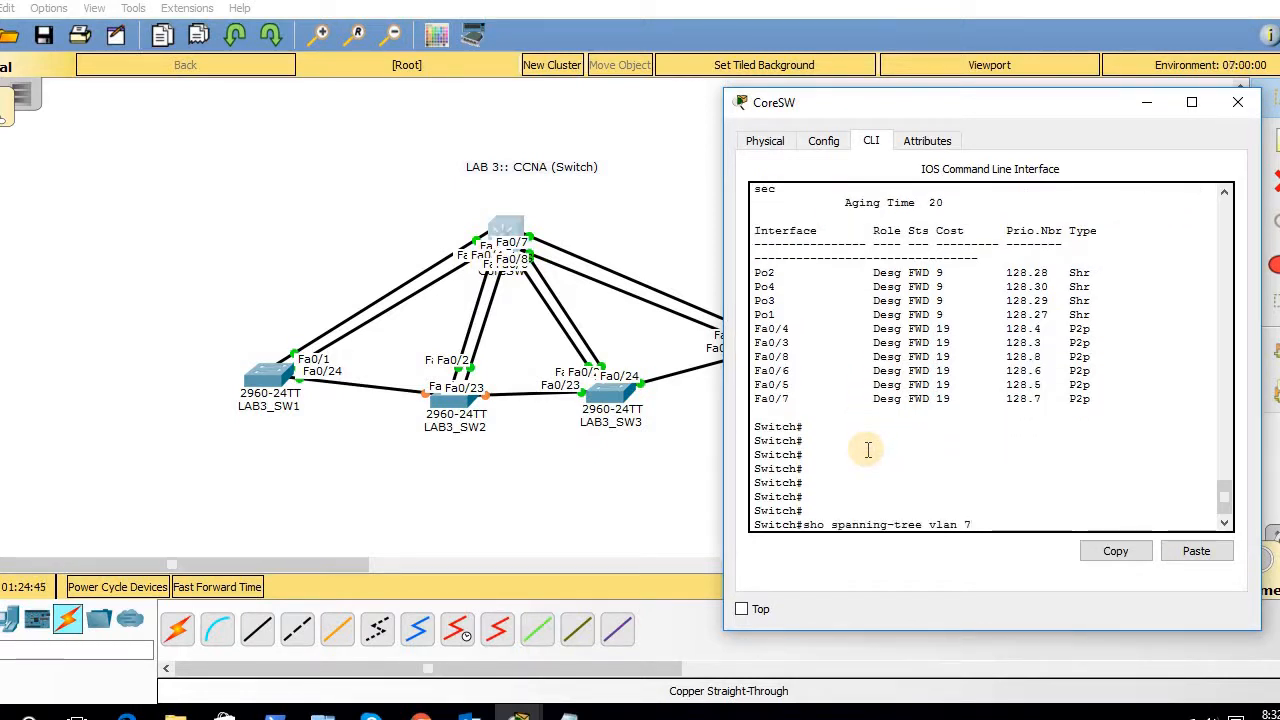
key(Return)
key(Return)
key(Return)
key(Return)
key(Return)
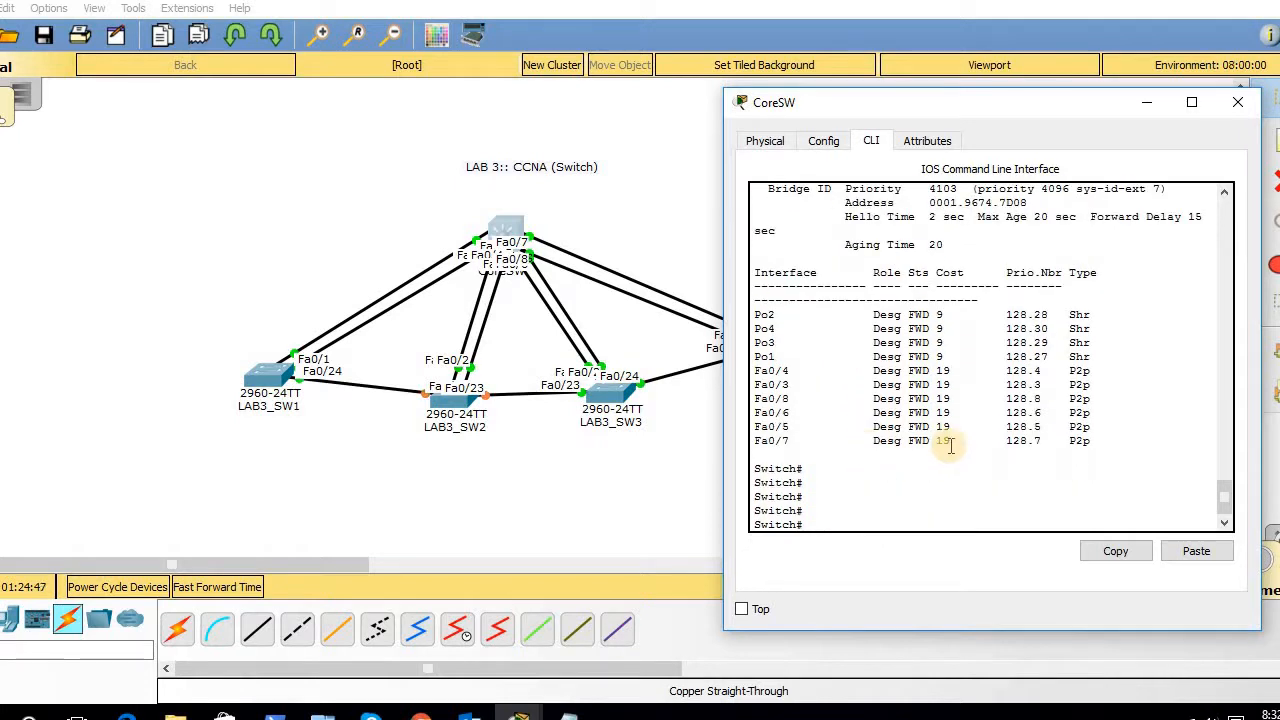
drag(1078, 441, 756, 316)
click(757, 318)
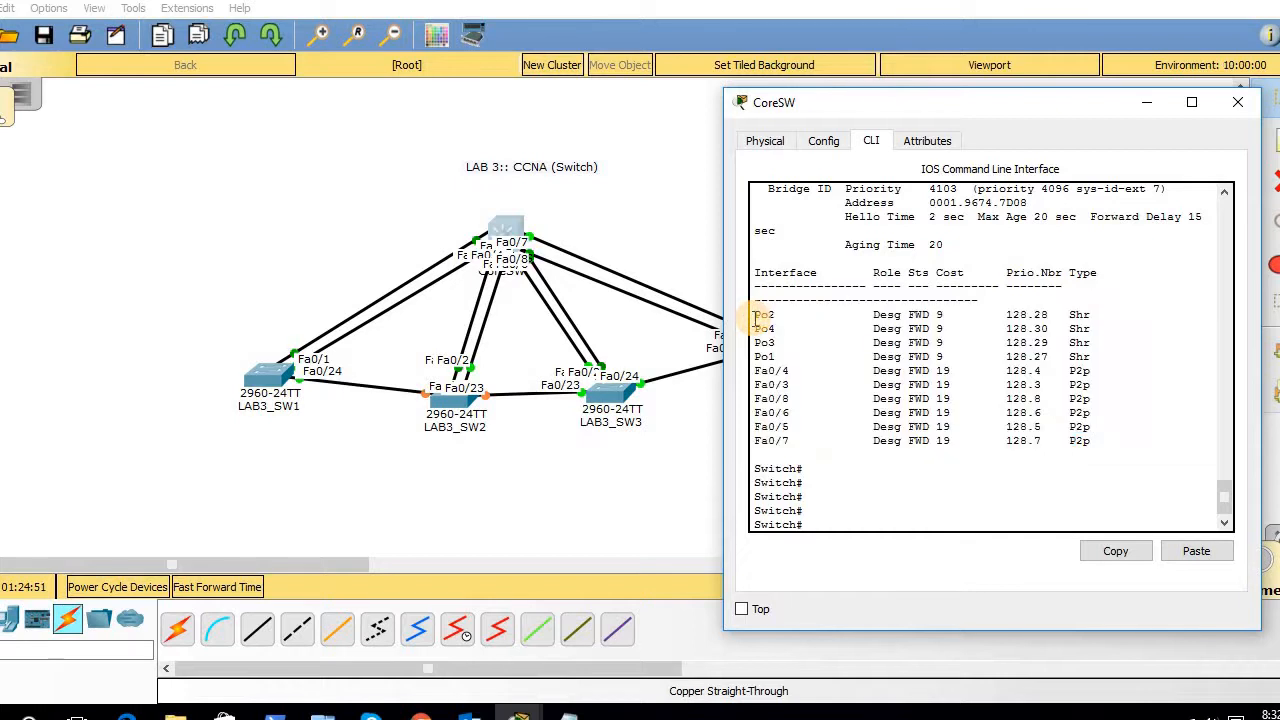
- Run 'show spanning-tree vlan 2' to confirm CoreSW is root at priority 4098
key(Up)
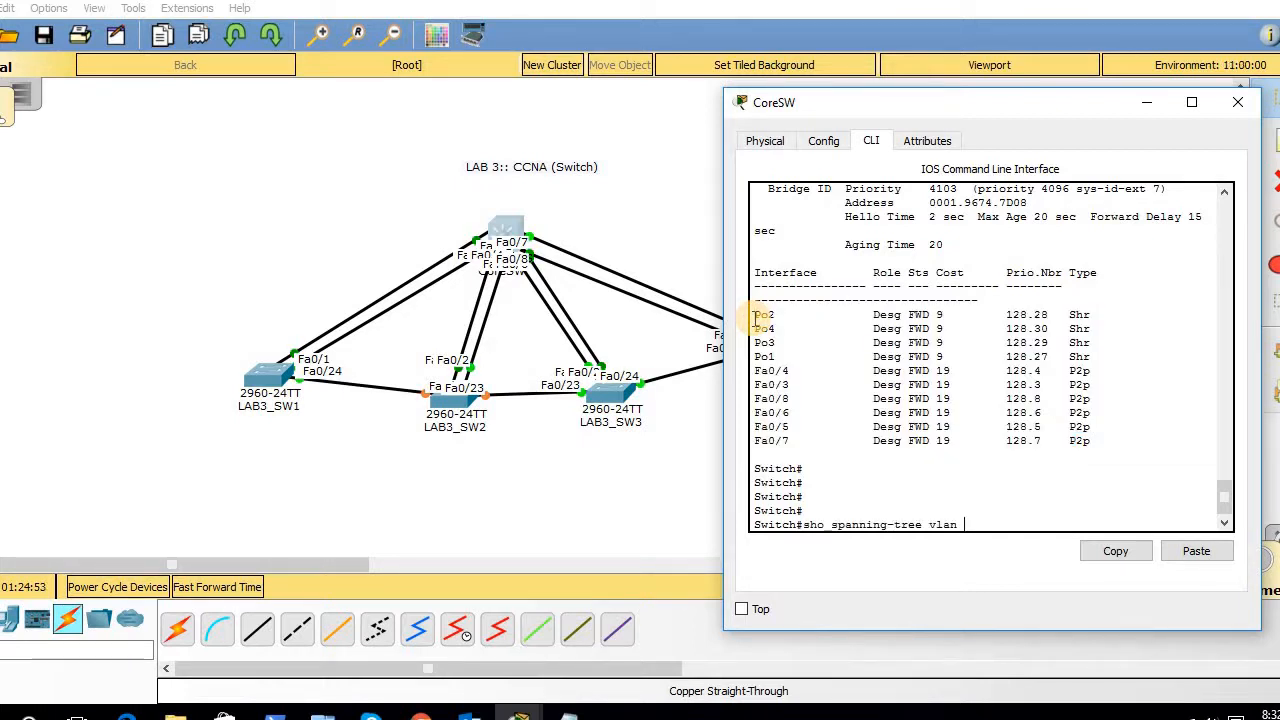
text(2)
key(Return)
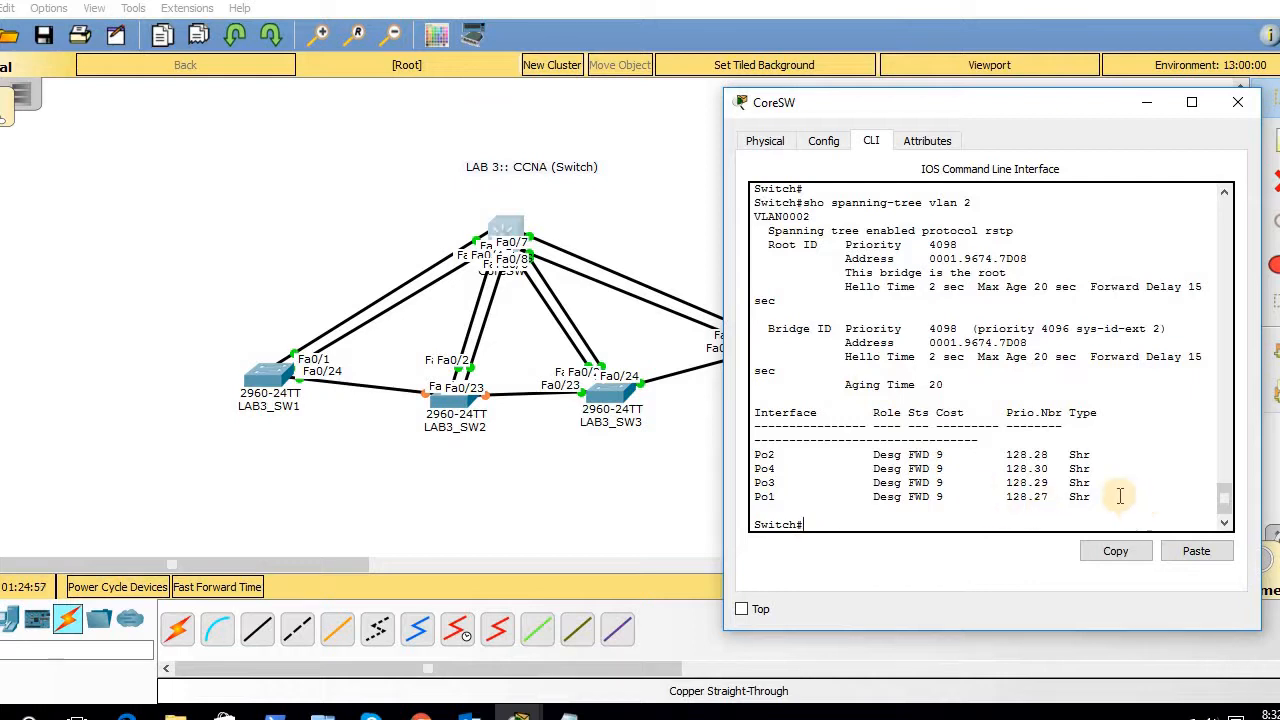
key(Return)
key(Return)
key(Return)
key(Return)
key(Return)
key(Return)
key(Return)
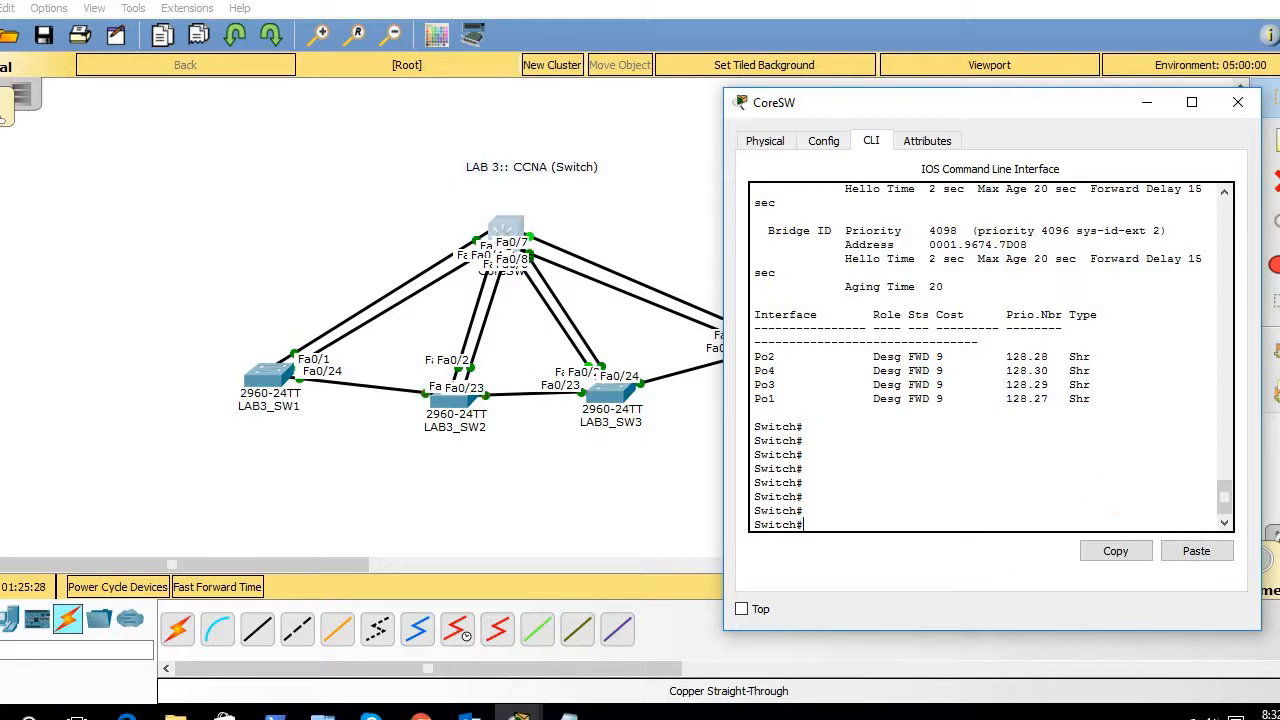
click(566, 714)
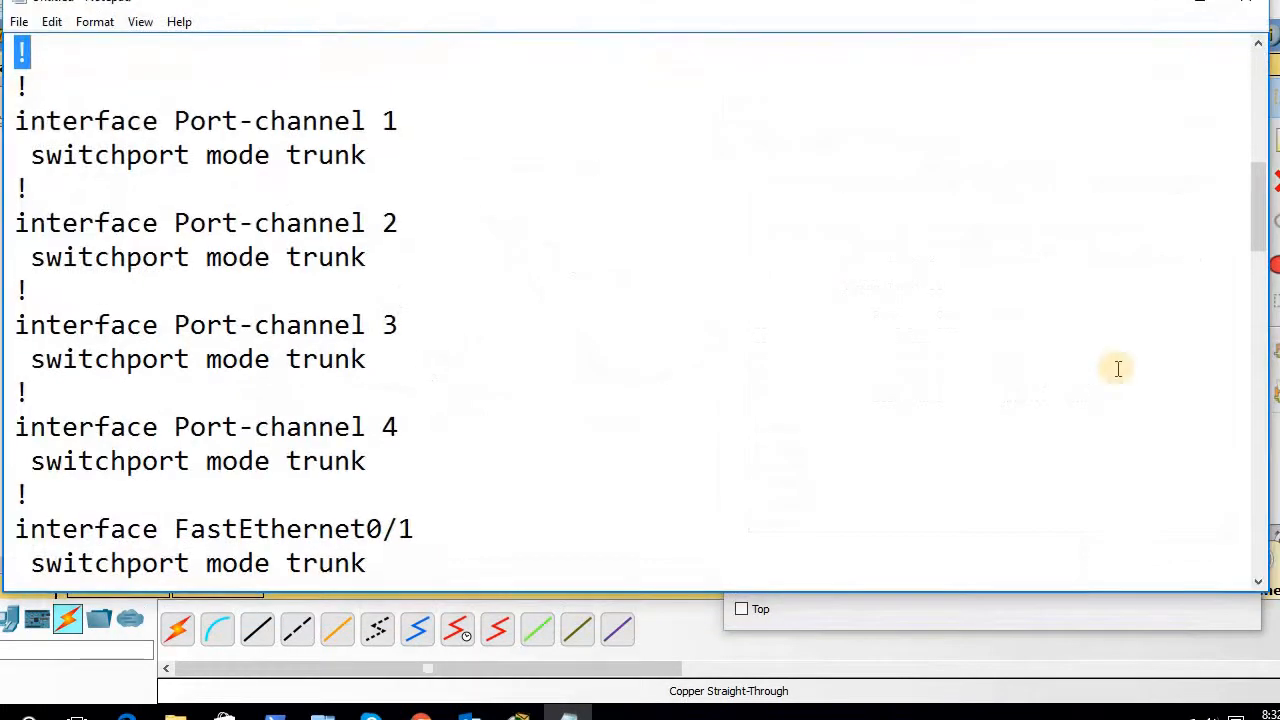
drag(1263, 197, 1258, 30)
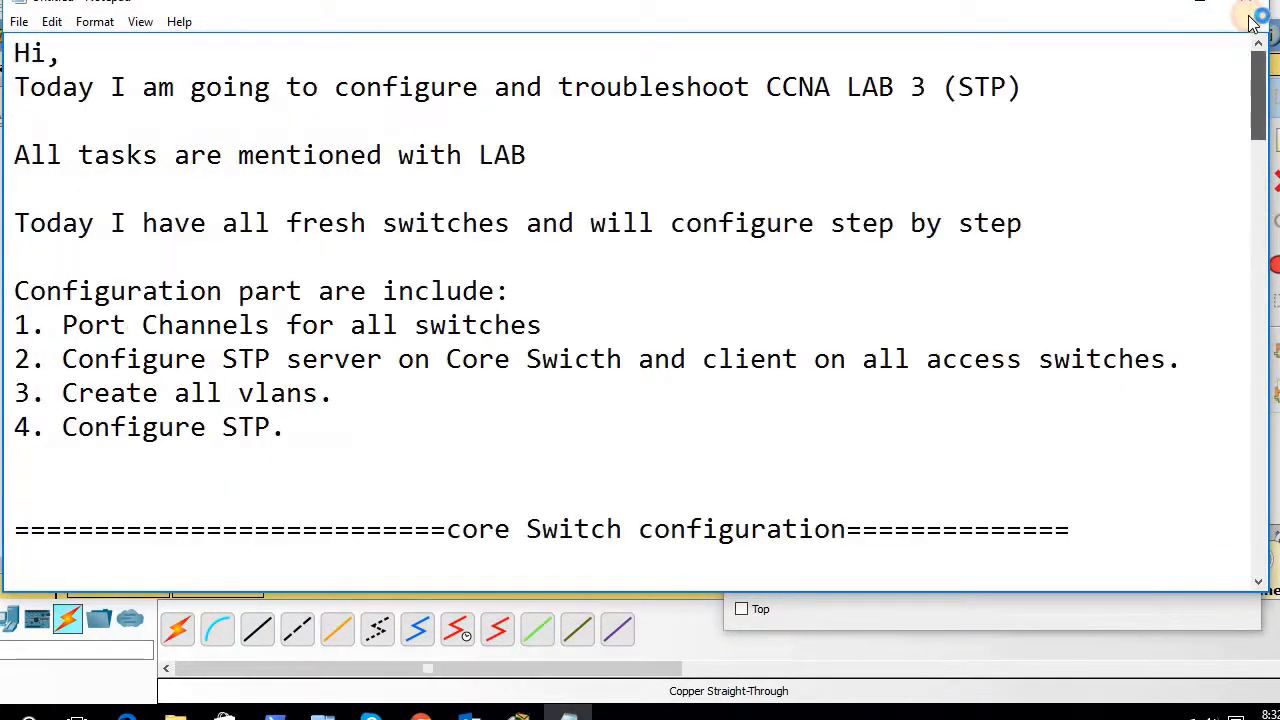
click(793, 192)
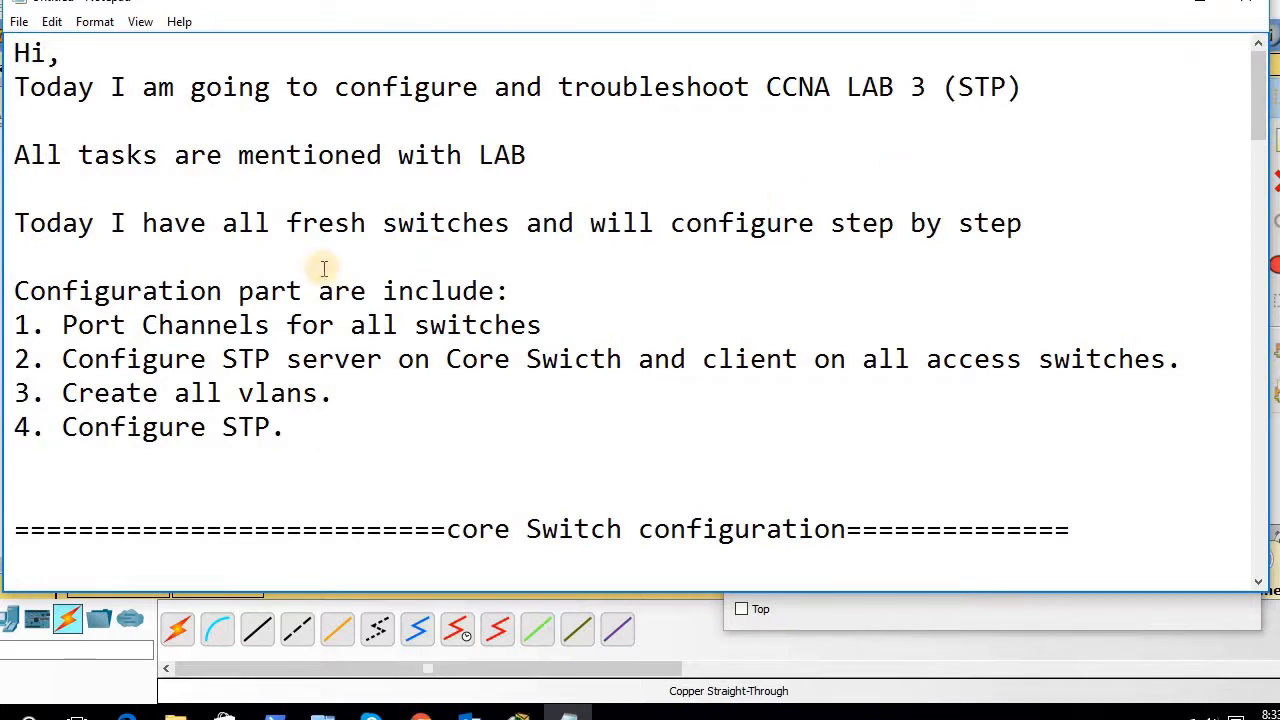
drag(34, 283, 262, 422)
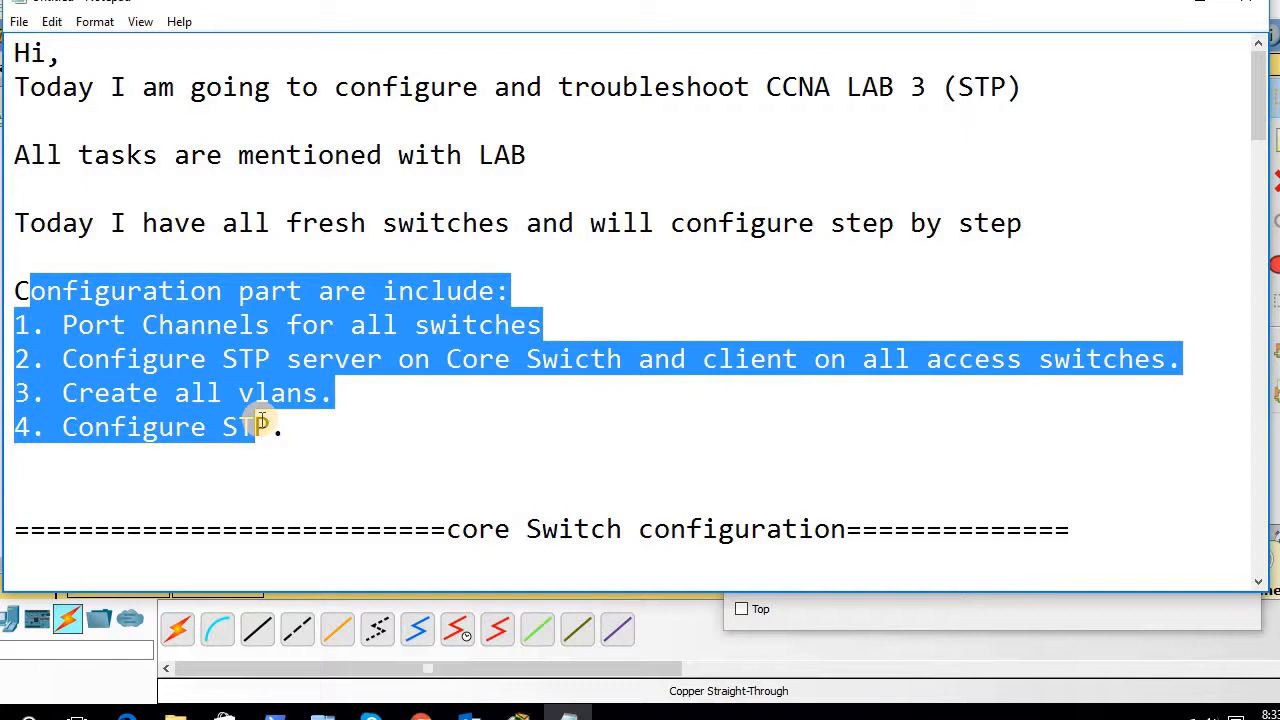
click(382, 372)
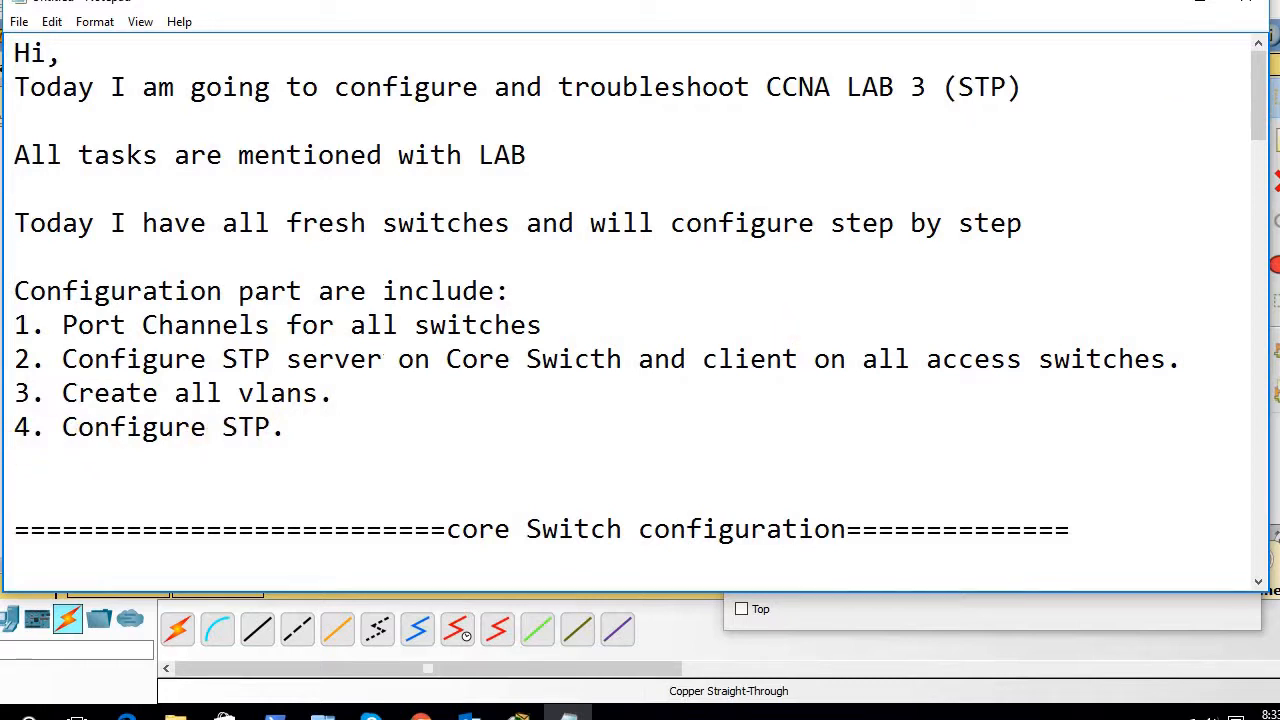
drag(1262, 90, 1255, 60)
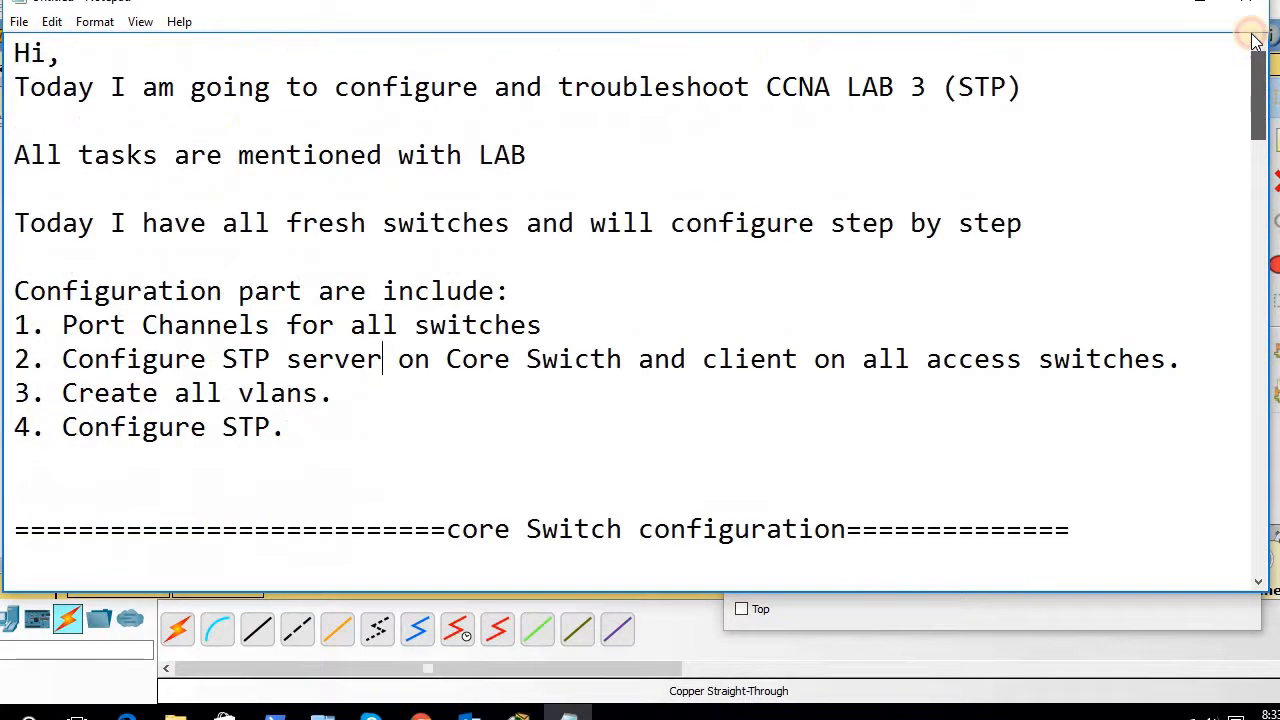
click(1155, 4)
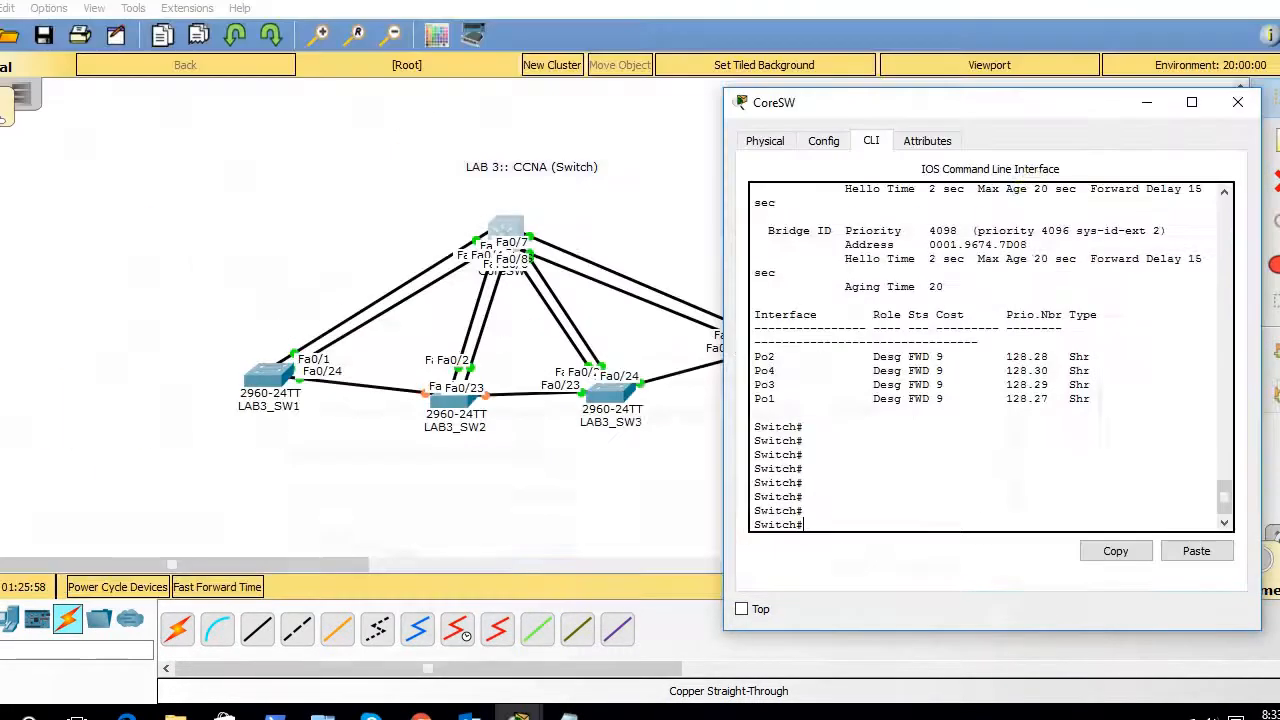